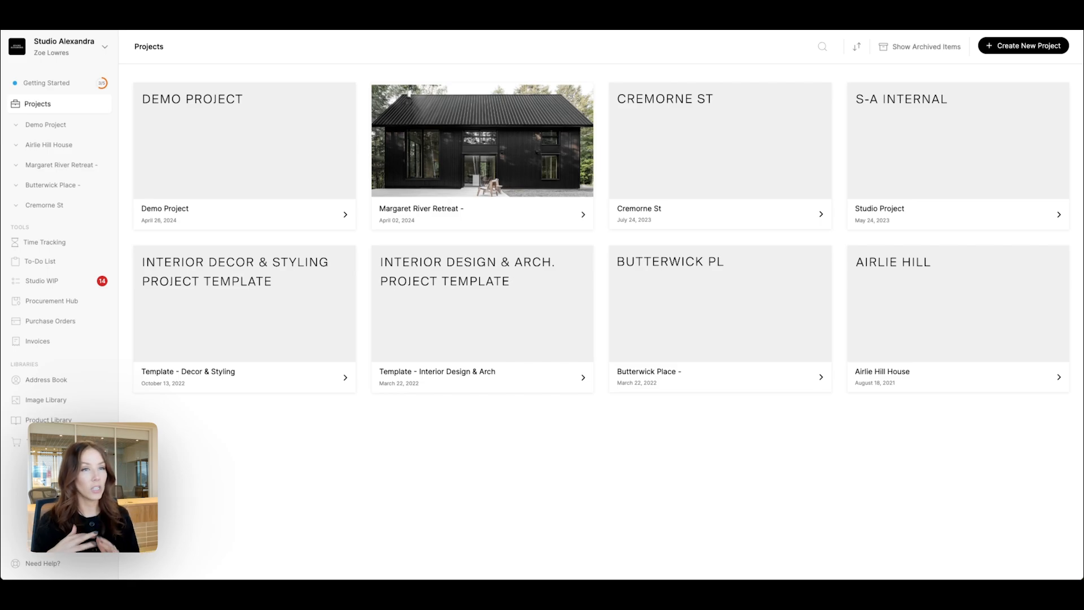
# - Open the Furniture Schedule of the Airlie Hill House project and look through its chairs, tables and rugs sections
pyautogui.click(869, 376)
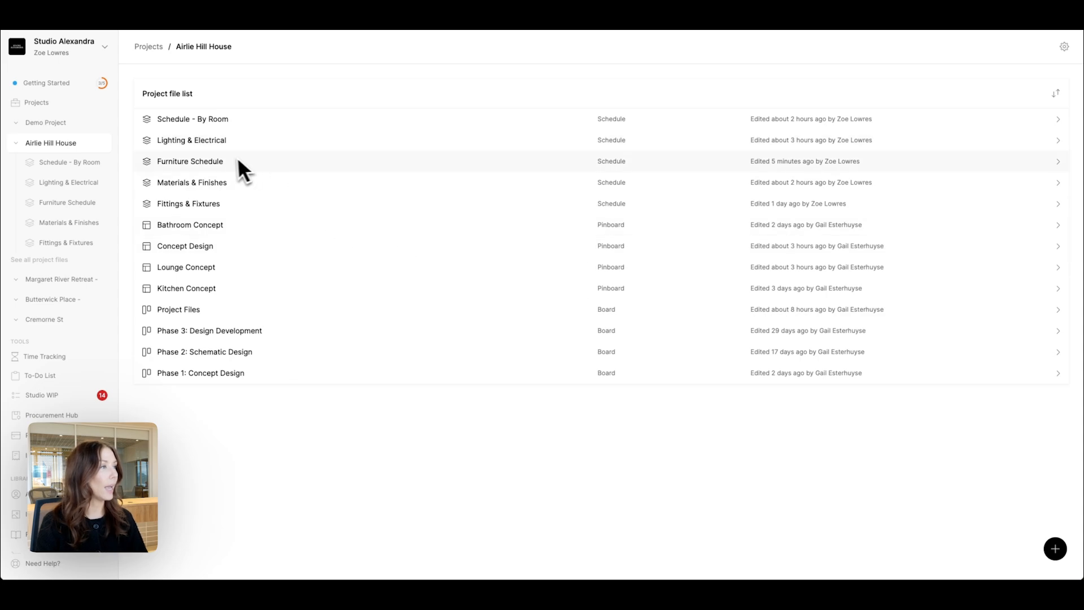
pyautogui.click(222, 163)
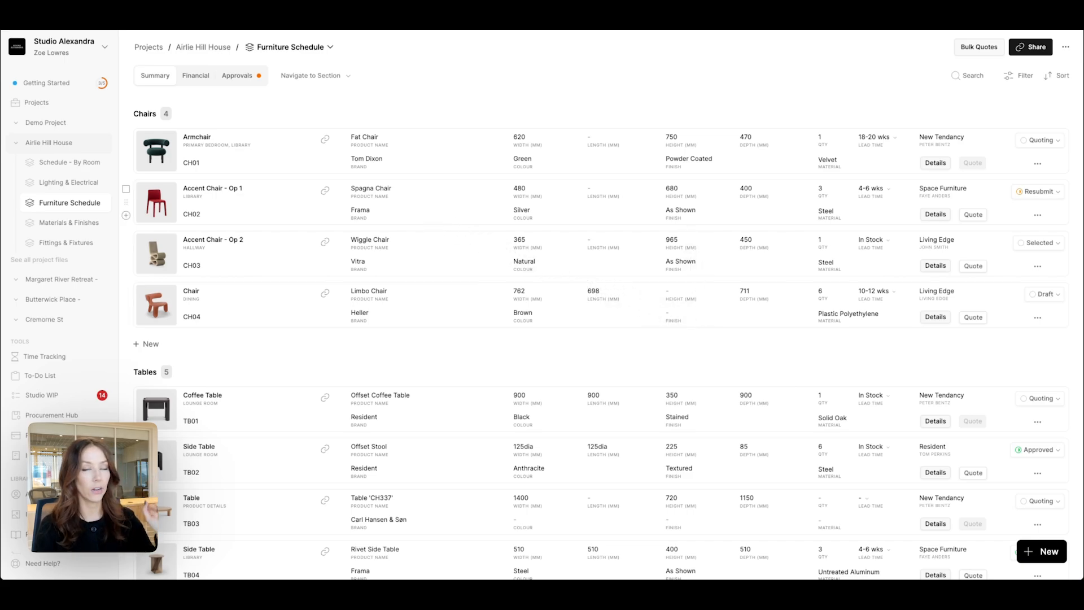
pyautogui.scroll(-1, 431, 215)
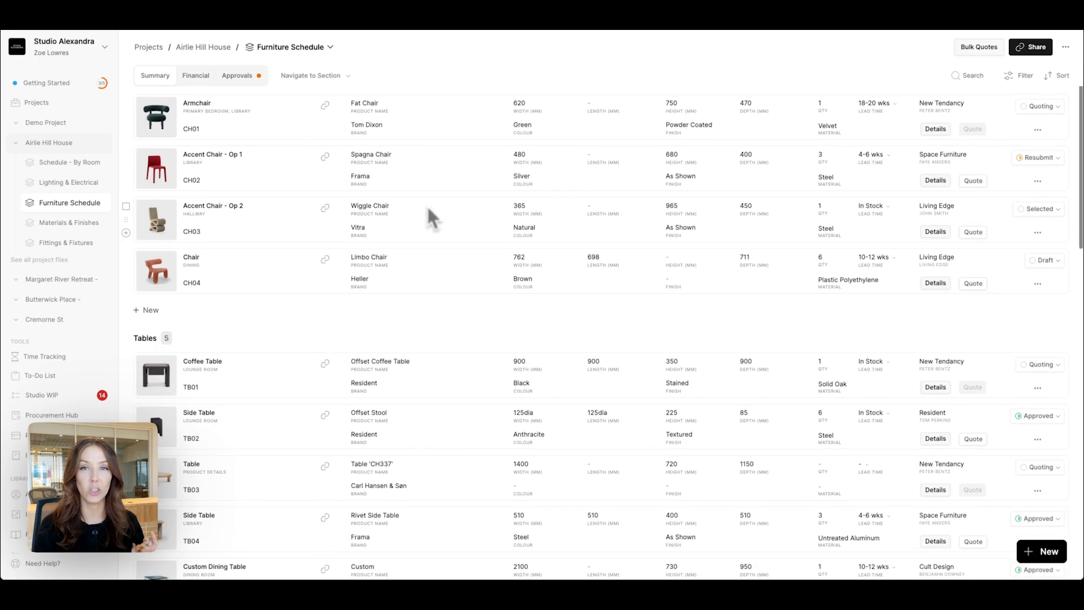
pyautogui.scroll(-1, 431, 214)
pyautogui.scroll(2, 428, 205)
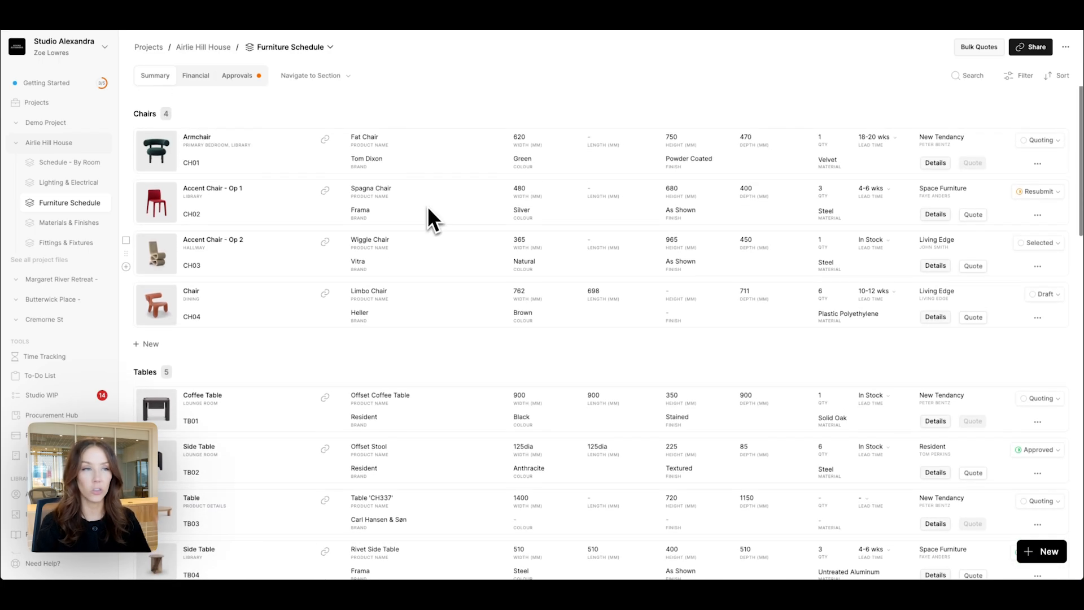
pyautogui.scroll(-9, 428, 205)
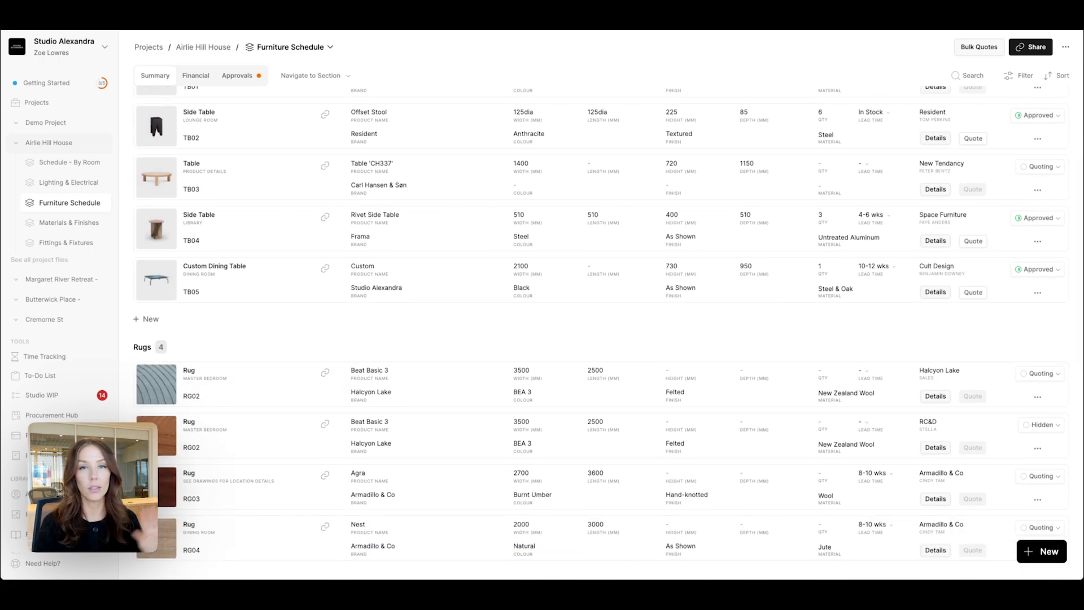
pyautogui.scroll(9, 427, 206)
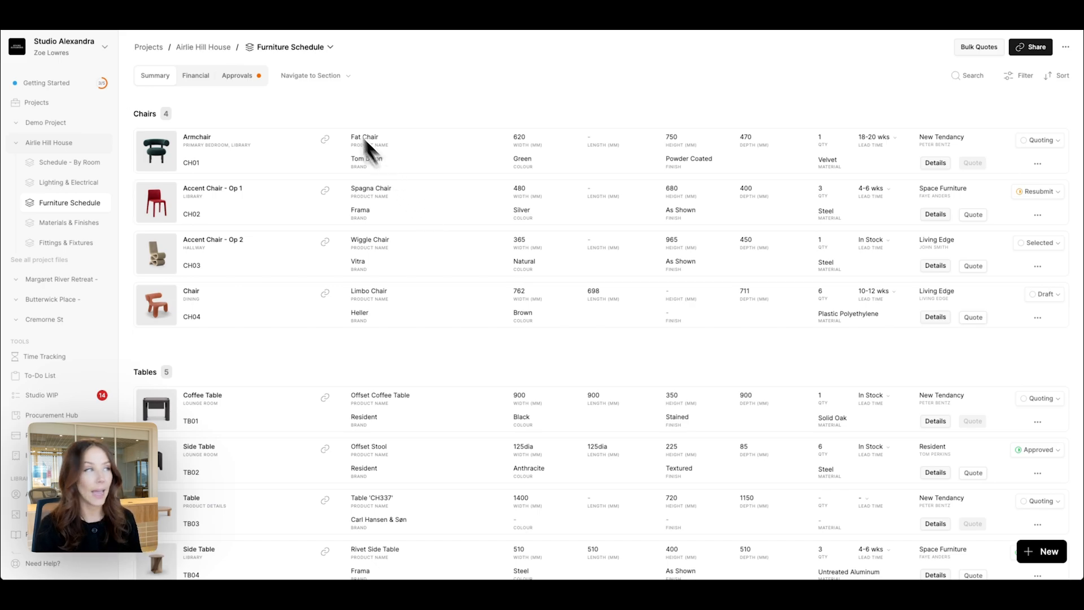
# - Open the Chairs section name for editing without changing it, and view the Spagna Chair image enlarged
pyautogui.click(148, 115)
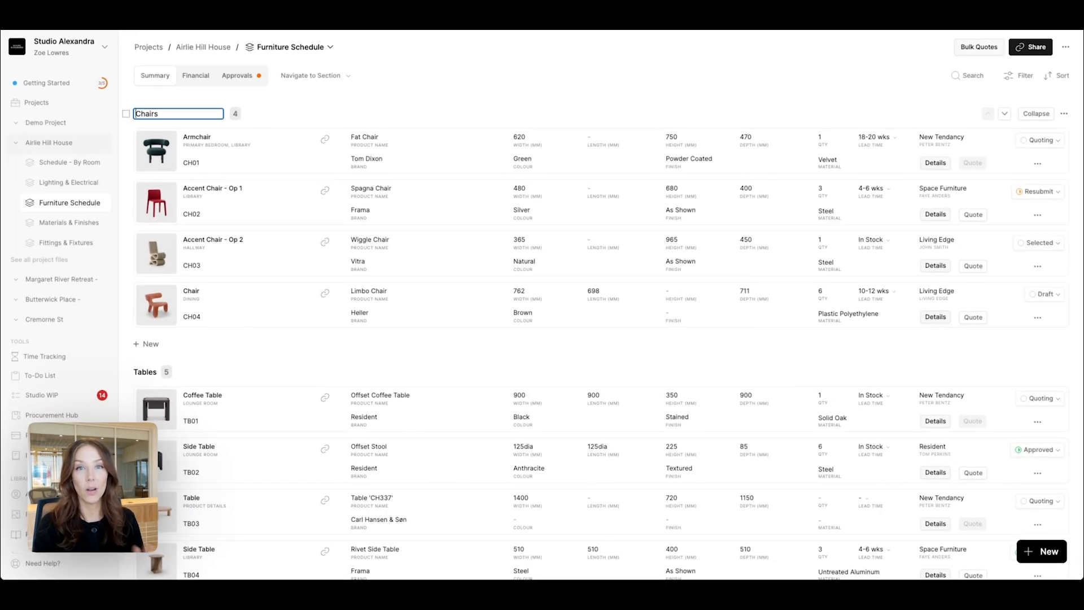
pyautogui.click(289, 105)
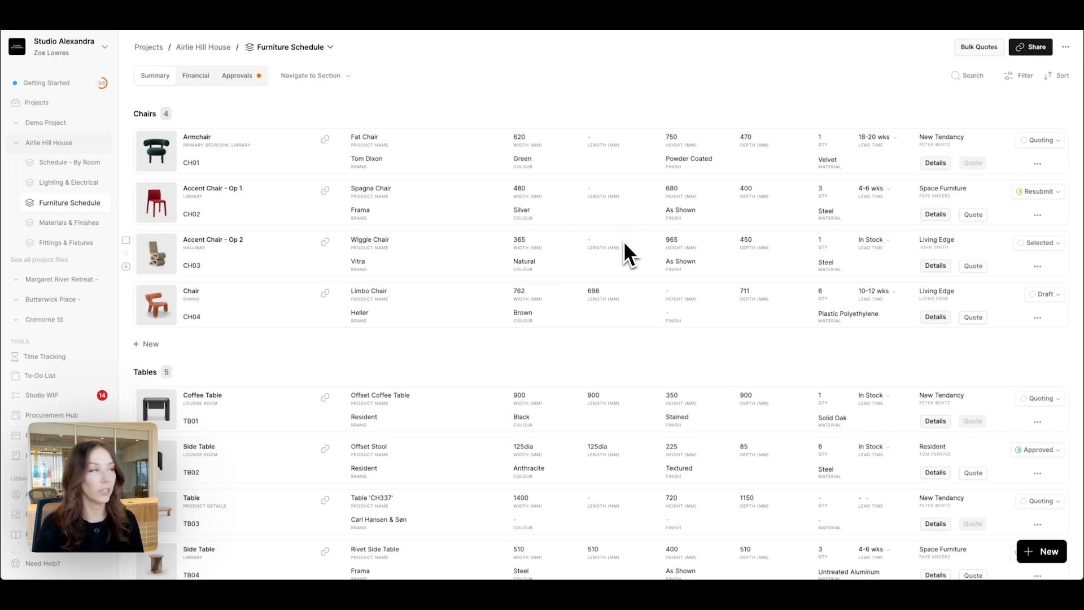
pyautogui.click(154, 207)
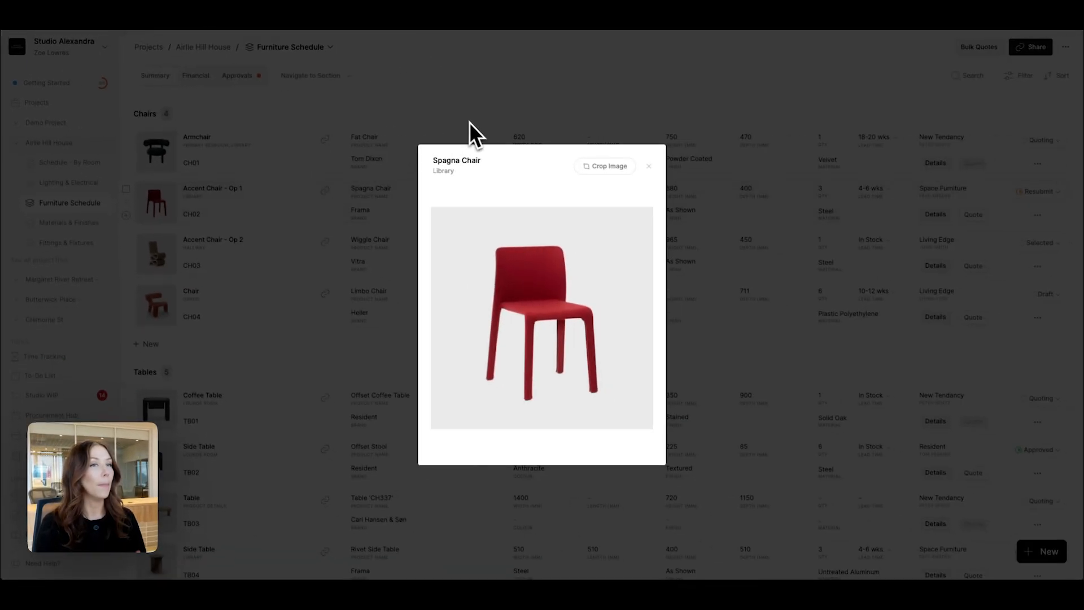
pyautogui.click(648, 166)
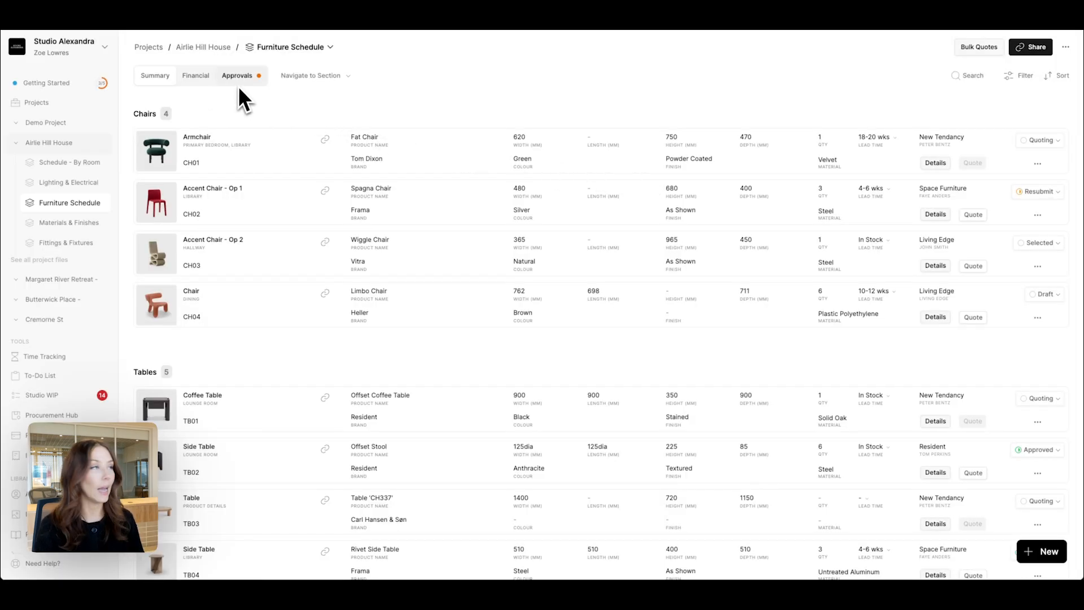
# - Show the schedule's financial view and compare the pricing with Add Markup switched off and back on
pyautogui.click(195, 76)
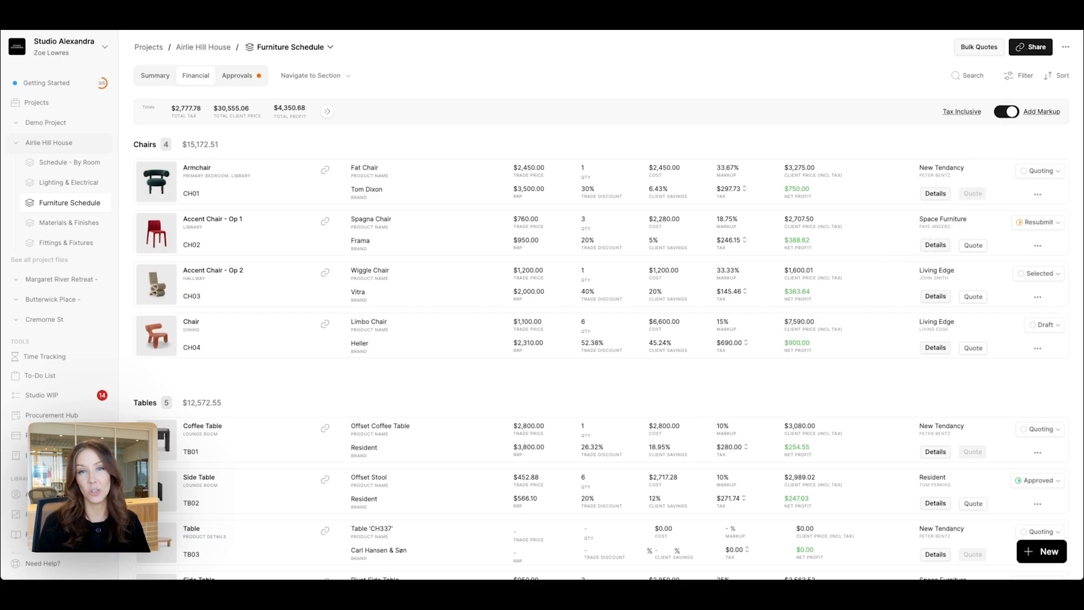
pyautogui.click(1006, 111)
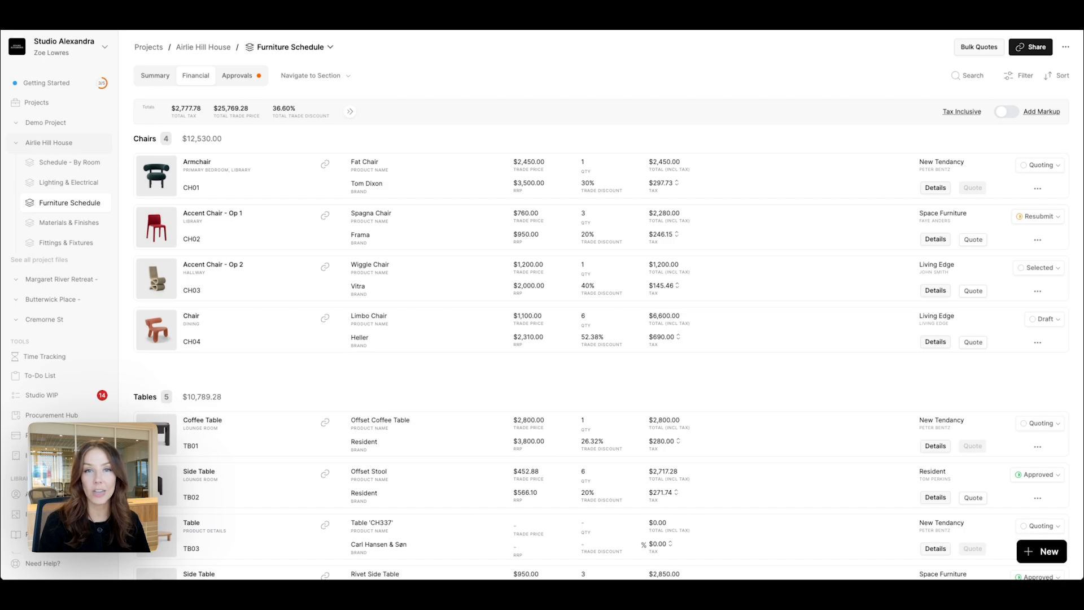
pyautogui.click(1006, 112)
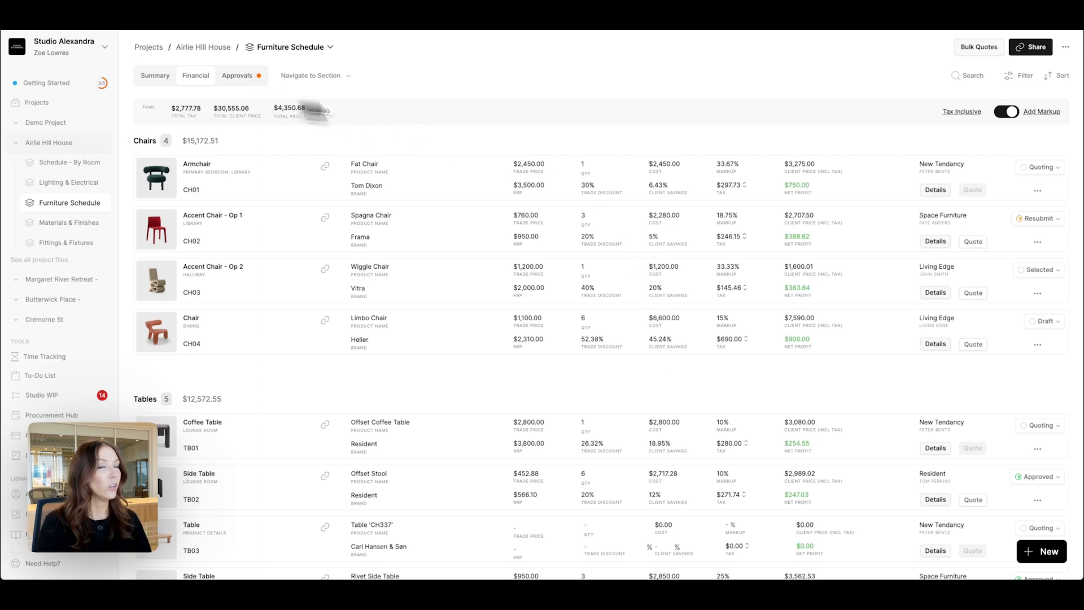
# - In the Fat Chair's summary details, set the front-view photo as the main image with the angled photo as its inset
pyautogui.click(936, 191)
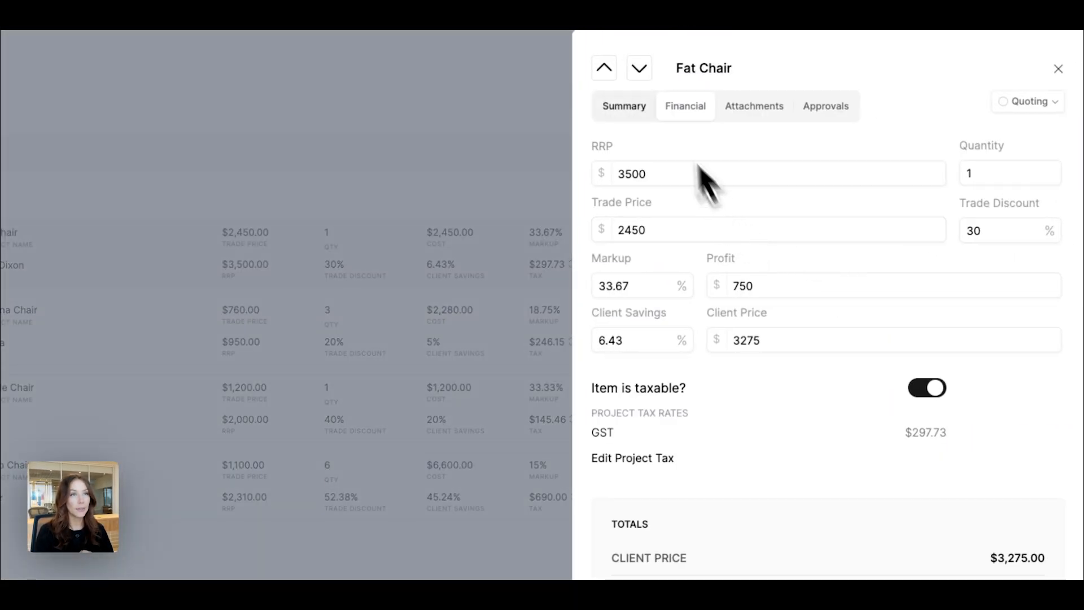
pyautogui.click(626, 104)
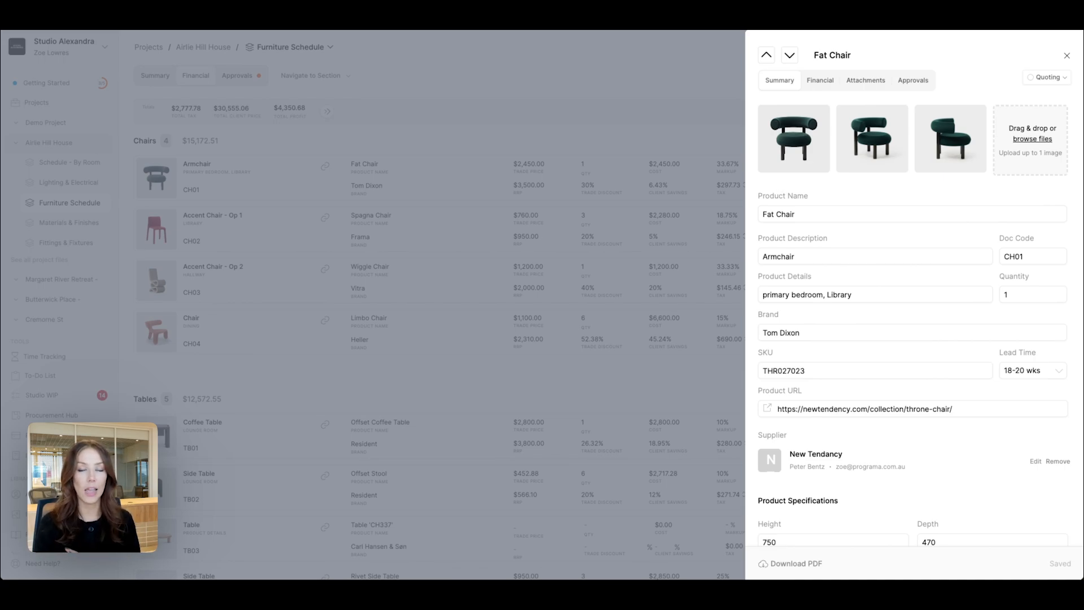
pyautogui.moveTo(869, 116)
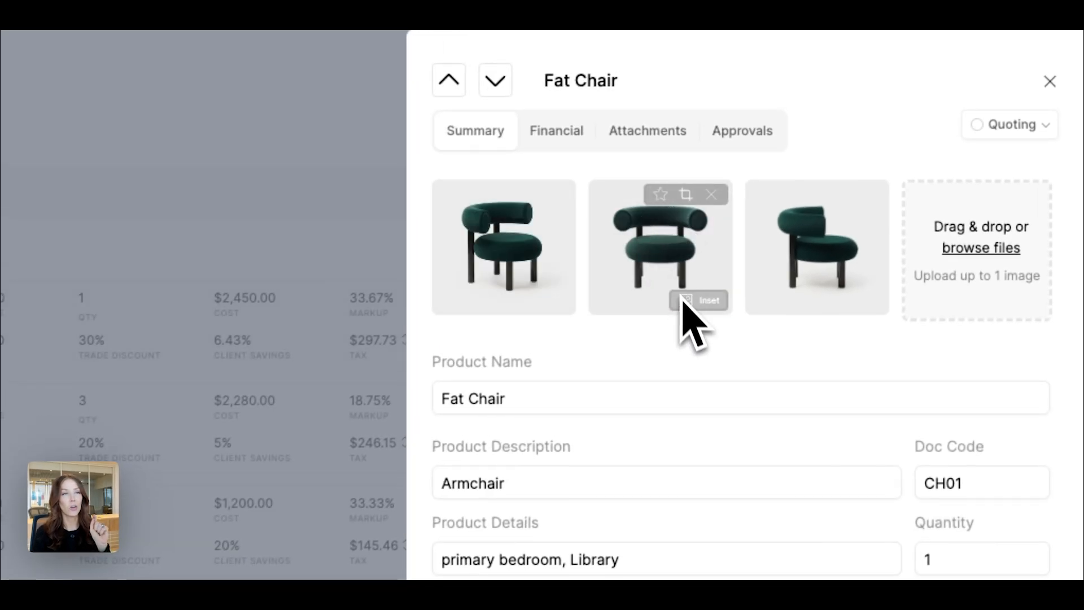
pyautogui.click(655, 198)
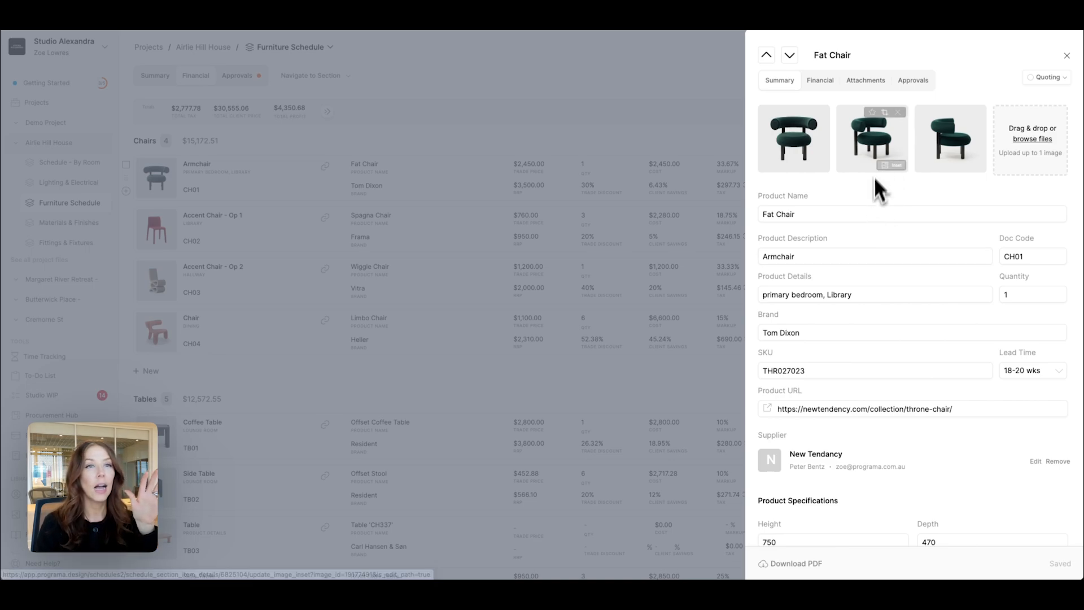
# - Review the Fat Chair's product specifications, custom specs and notes, and return to the schedule
pyautogui.scroll(-1, 899, 195)
pyautogui.scroll(-6, 899, 195)
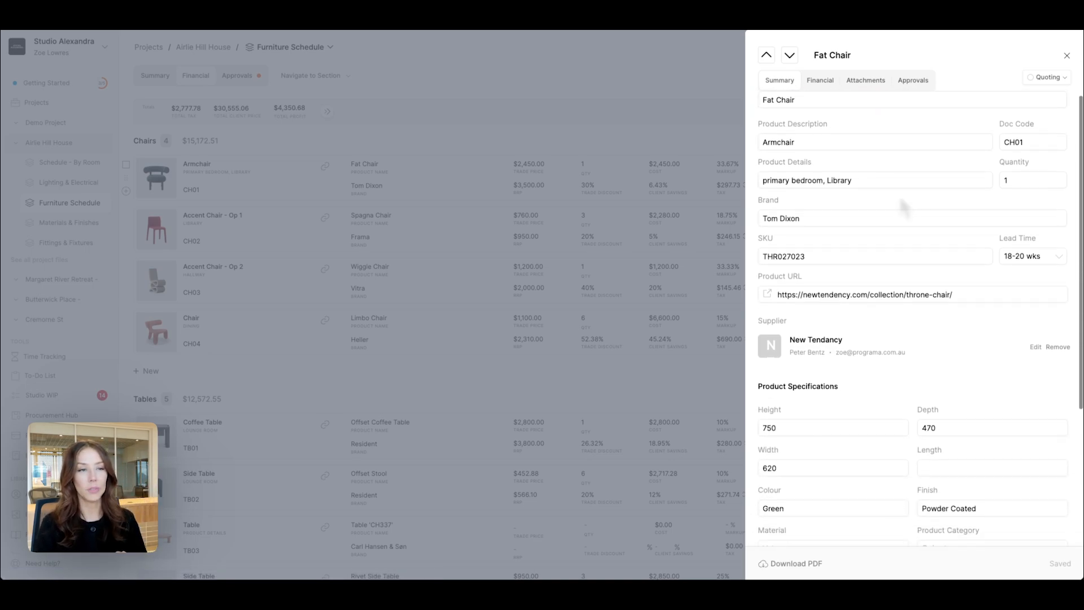
pyautogui.scroll(-3, 899, 195)
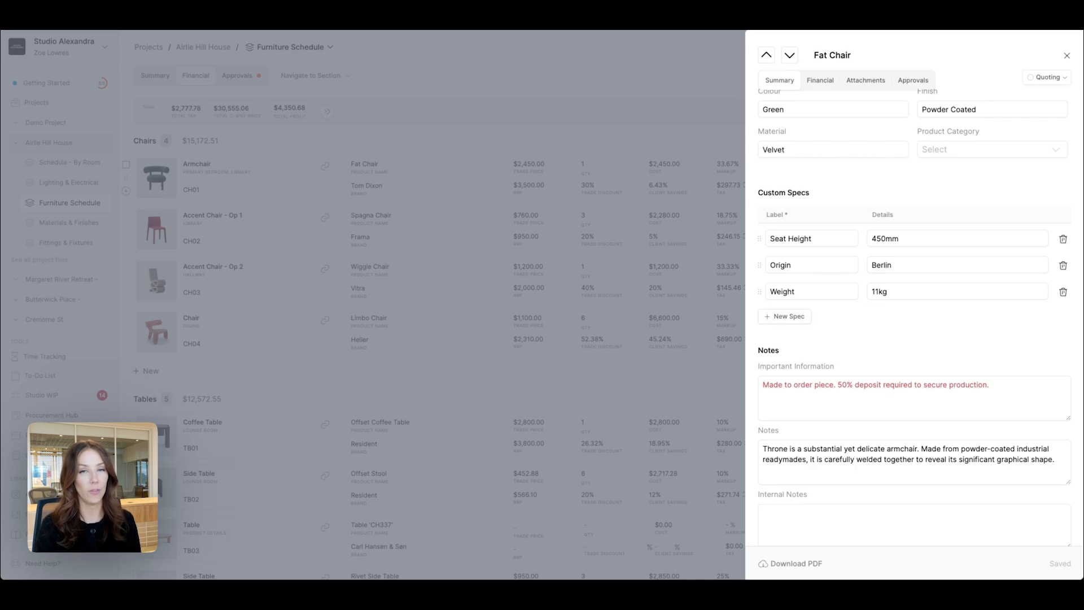
pyautogui.scroll(-1, 867, 282)
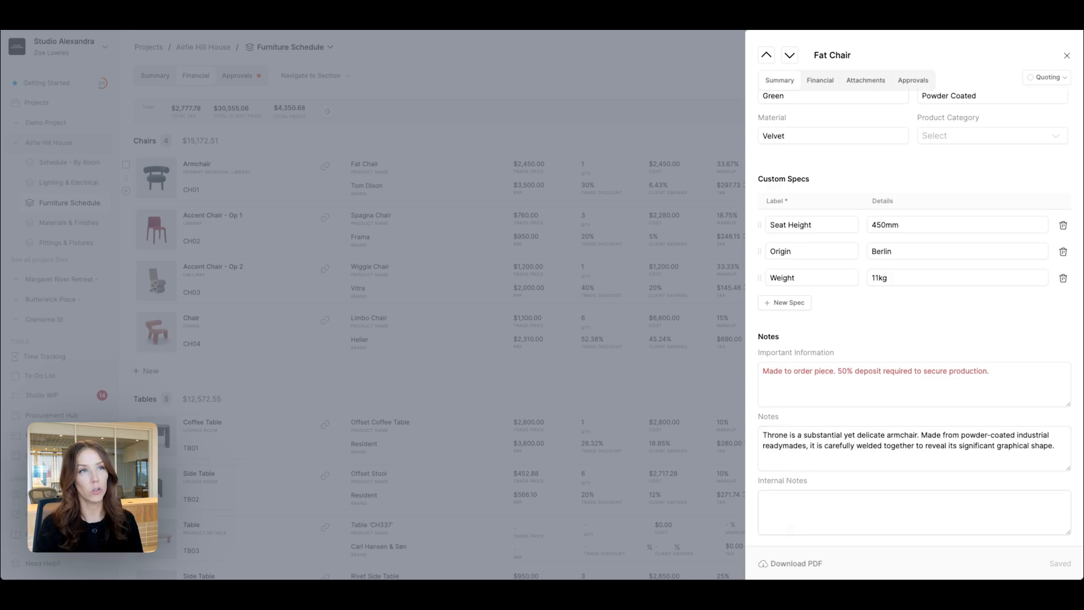
pyautogui.click(672, 74)
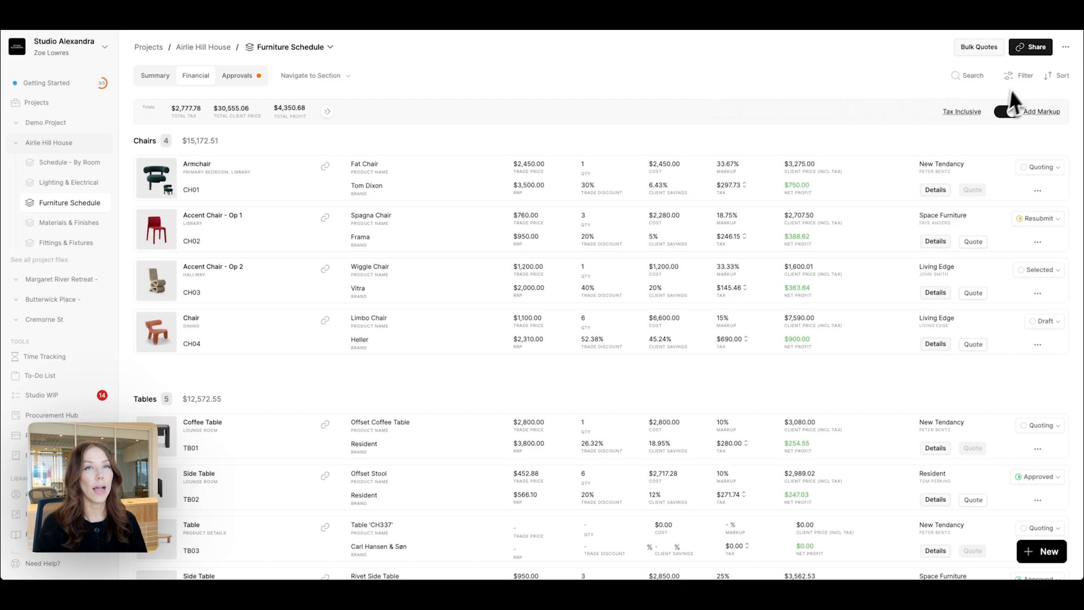
# - Turn on Show Procurement for the schedule and review the procurement dates before returning to the summary view
pyautogui.click(1065, 47)
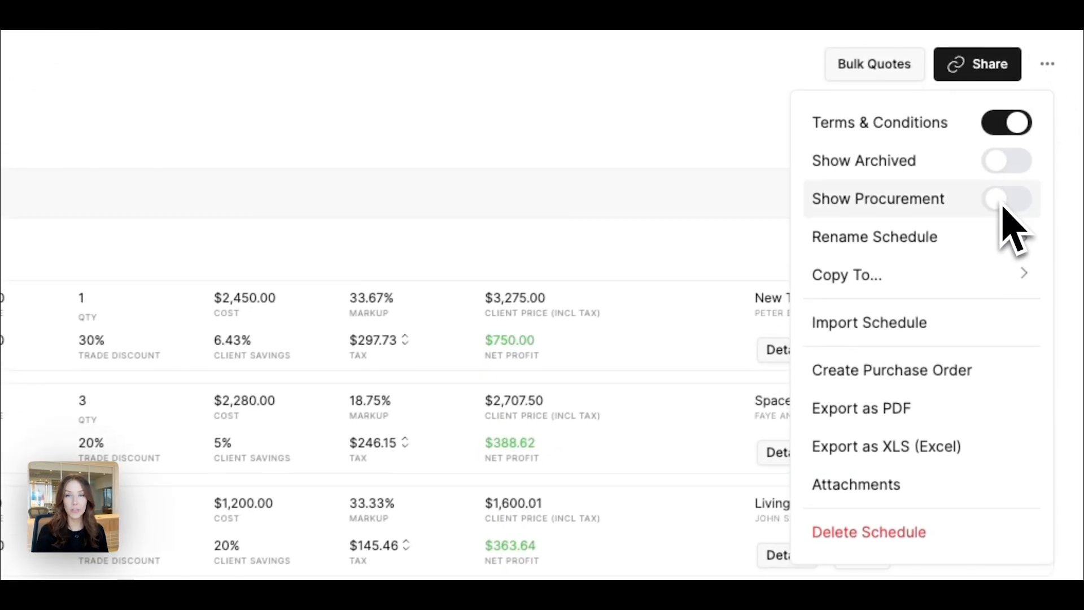
pyautogui.click(1006, 198)
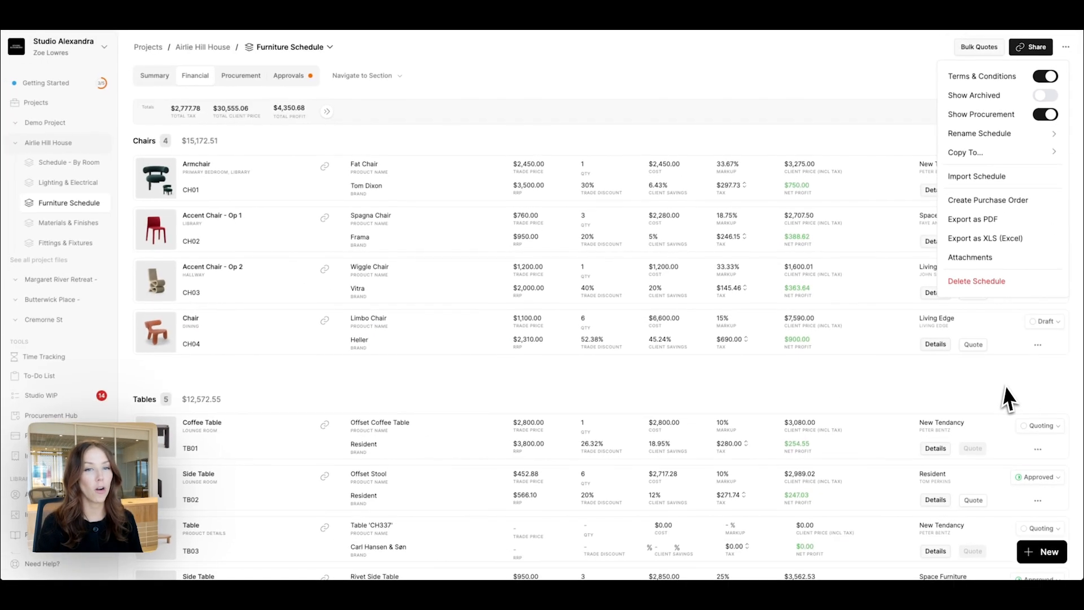
pyautogui.click(233, 74)
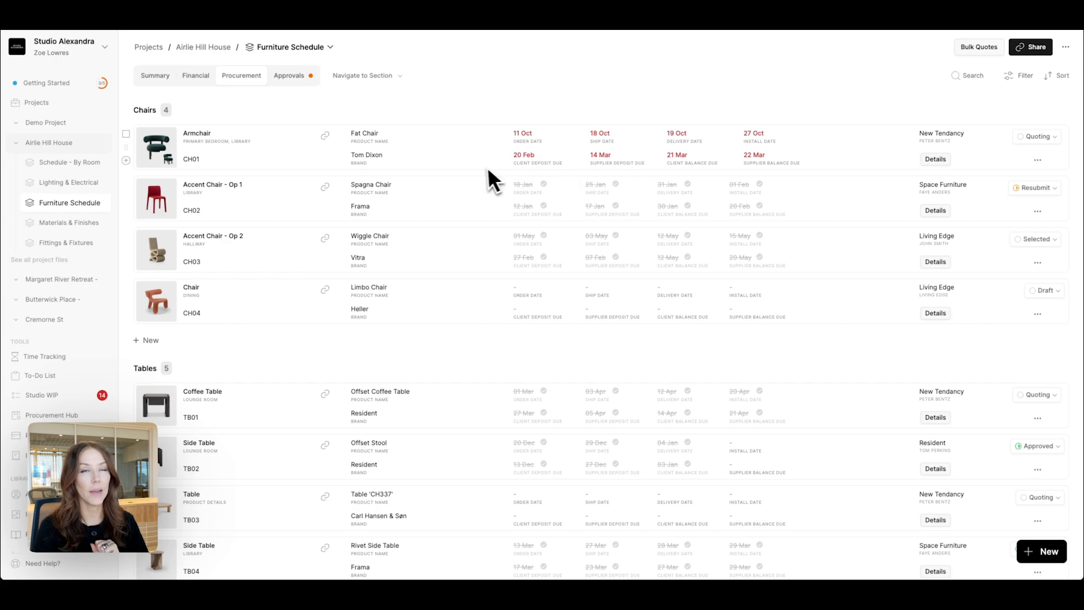
pyautogui.click(145, 79)
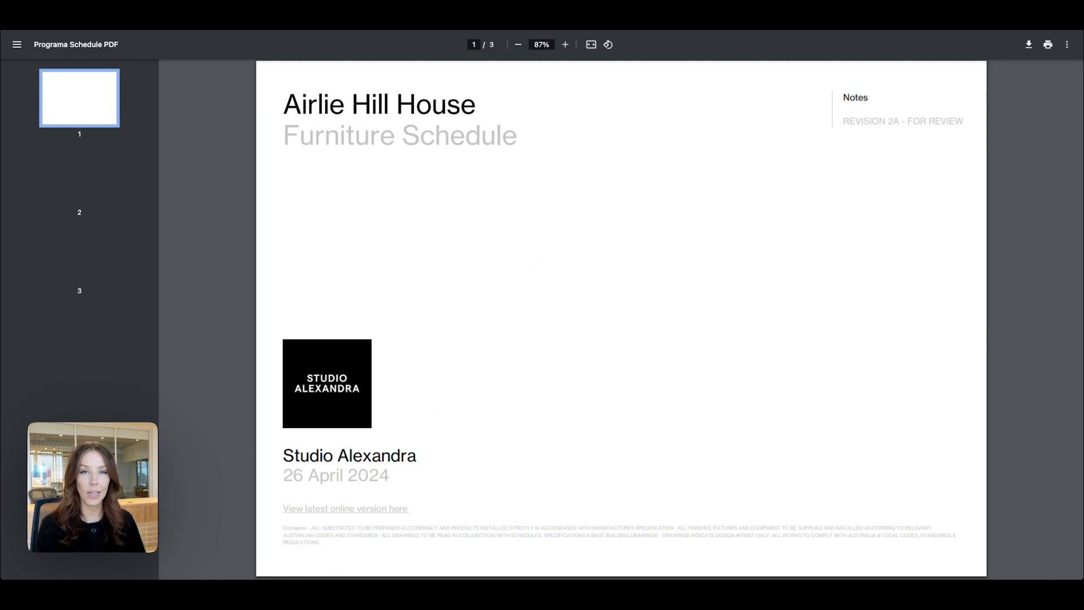
# - Examine the exported Furniture Schedule PDF, including the cover page notes, item rows, fees and total schedule value
pyautogui.scroll(-1, 852, 147)
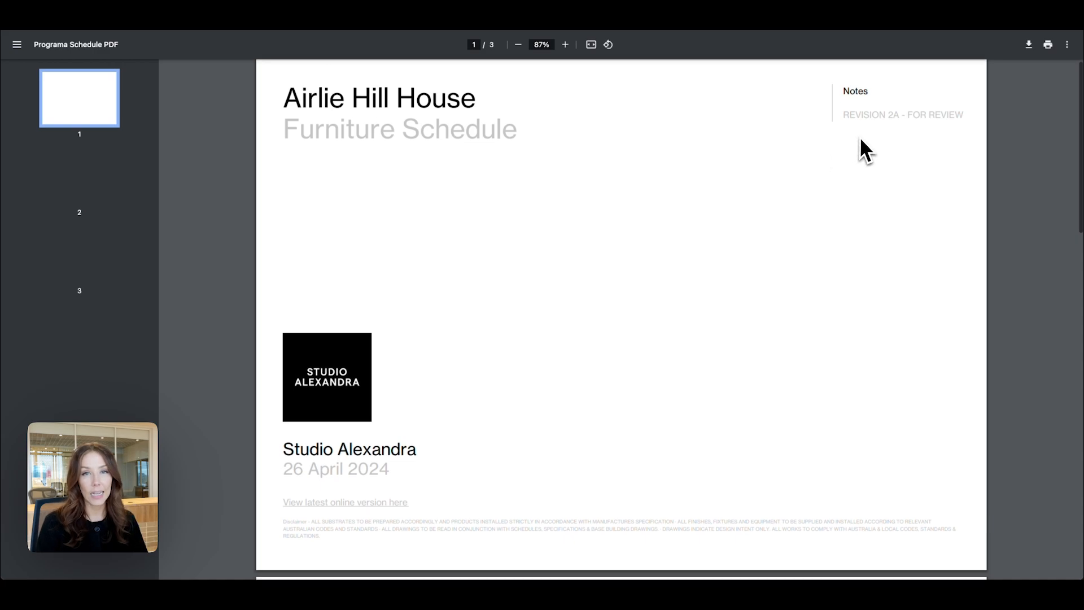
pyautogui.scroll(1, 864, 149)
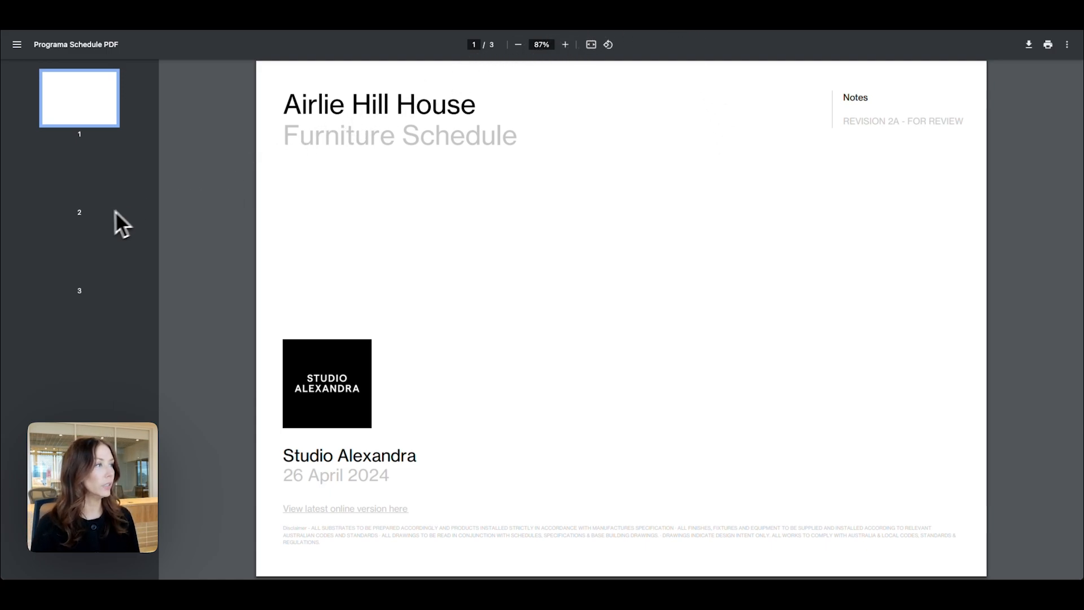
pyautogui.scroll(-10, 383, 318)
pyautogui.scroll(2, 682, 353)
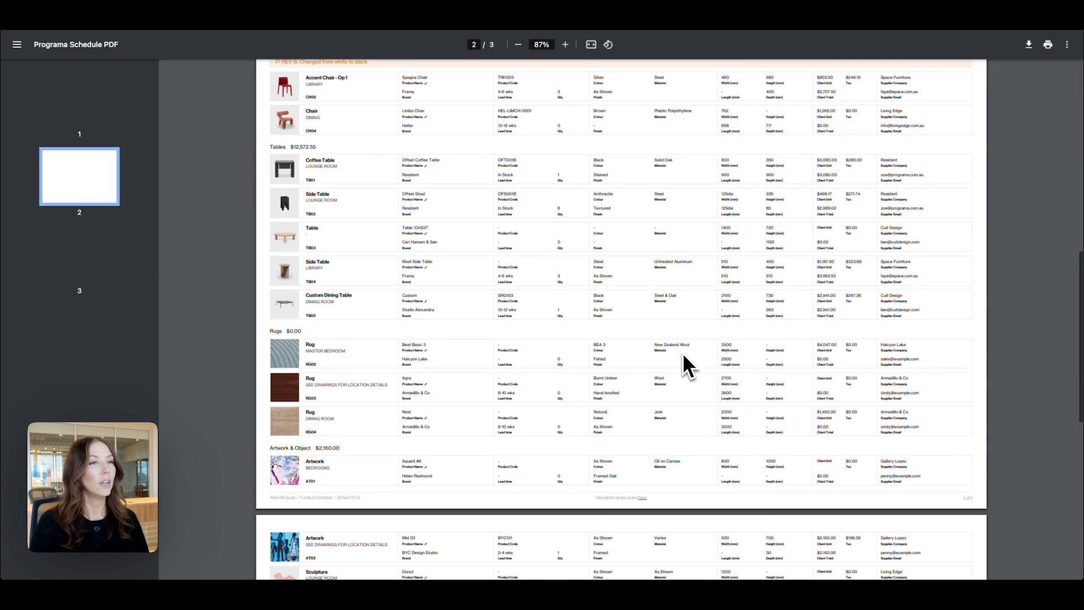
pyautogui.scroll(-1, 692, 353)
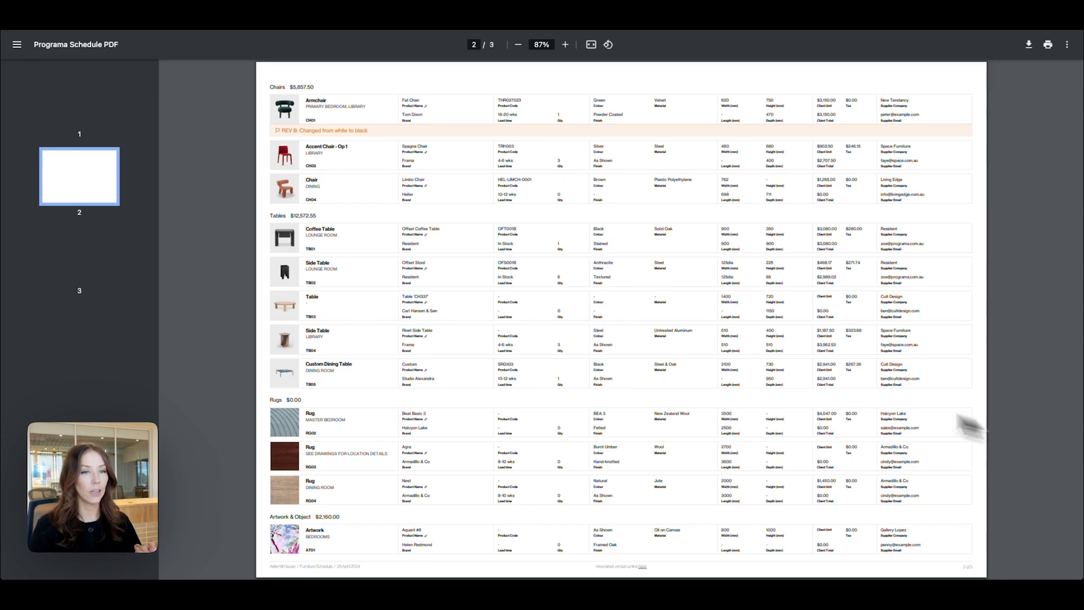
pyautogui.scroll(-7, 697, 387)
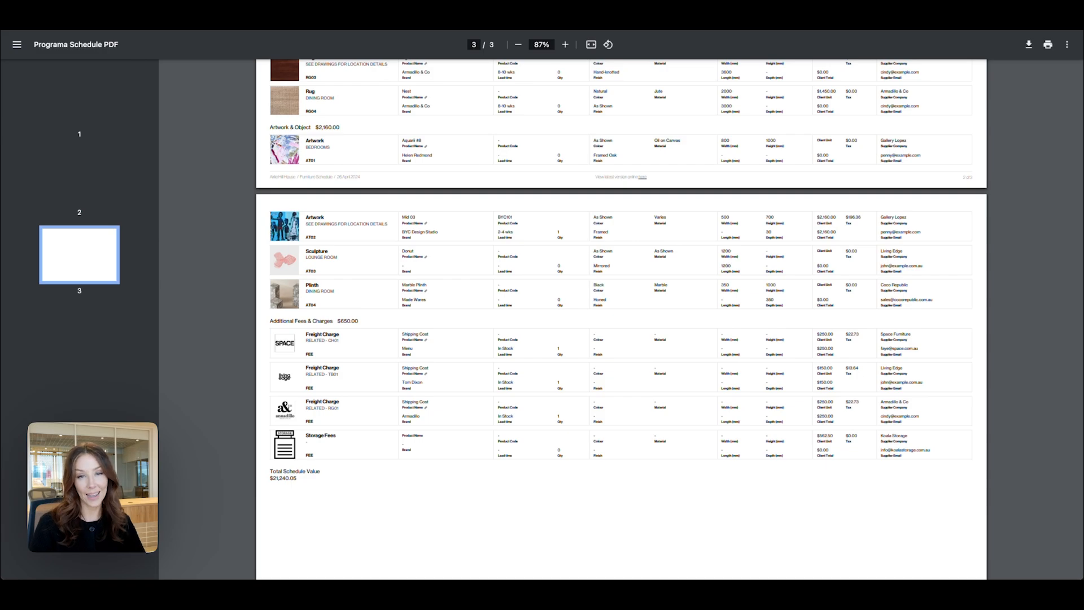
pyautogui.scroll(15, 621, 316)
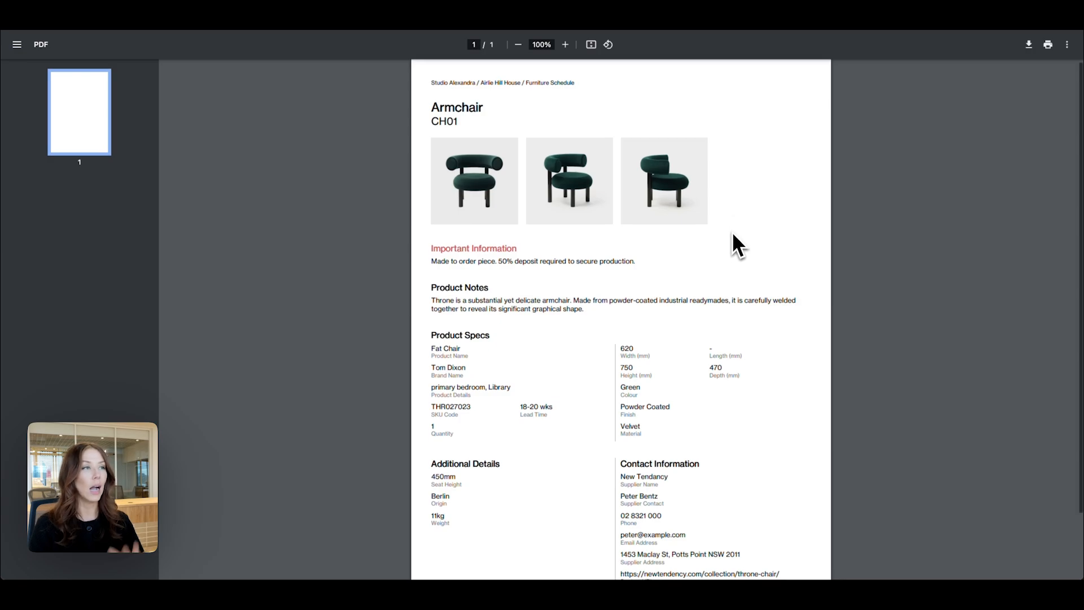
# - Examine the Armchair CH01 product spec sheet PDF and return to the Furniture Schedule
pyautogui.scroll(-2, 731, 234)
pyautogui.scroll(2, 738, 249)
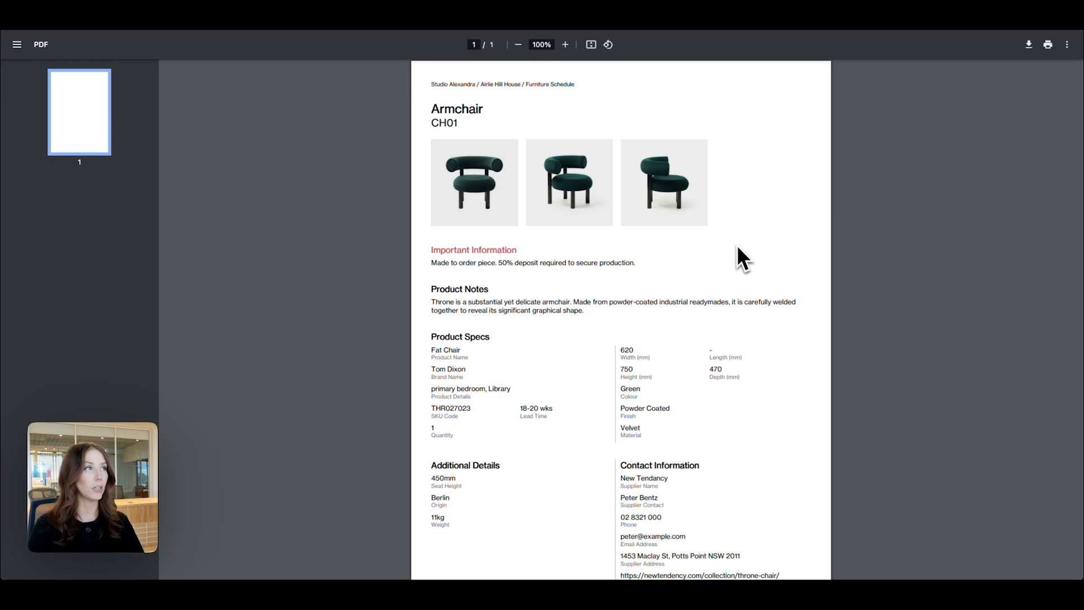
pyautogui.click(160, 17)
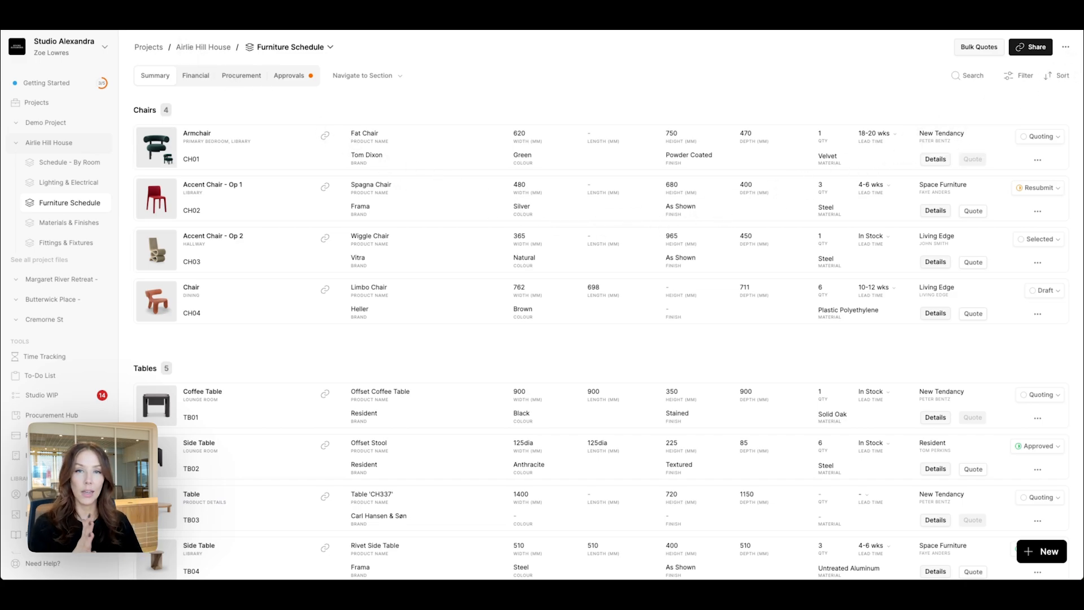
# - Set up a PDF export with detailed product spec sheets and without Product RRP, Product client price and Total schedule value, closing it without exporting
pyautogui.click(1065, 47)
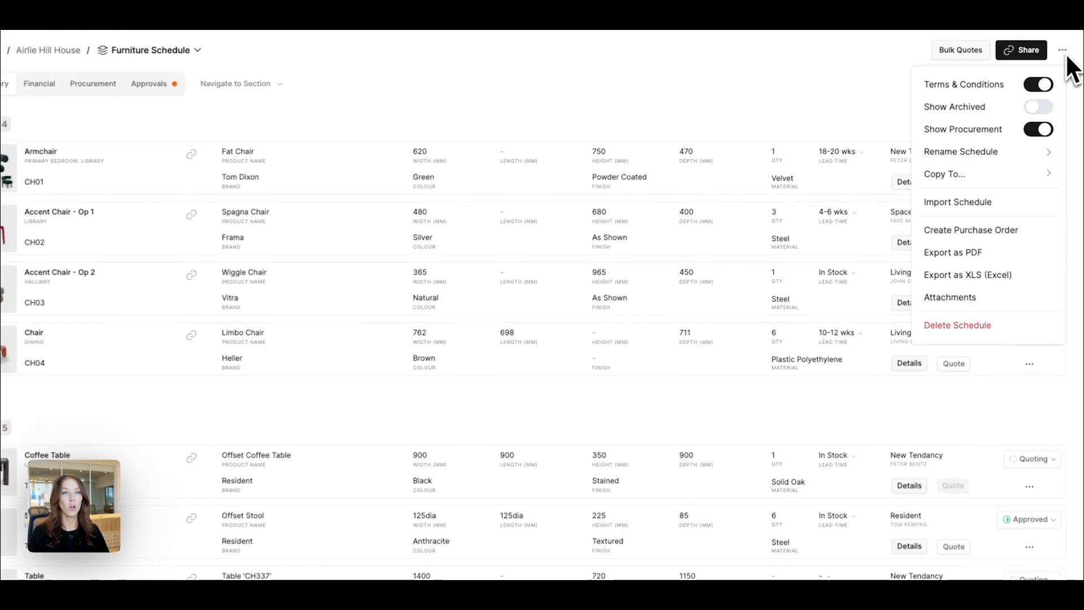
pyautogui.click(989, 227)
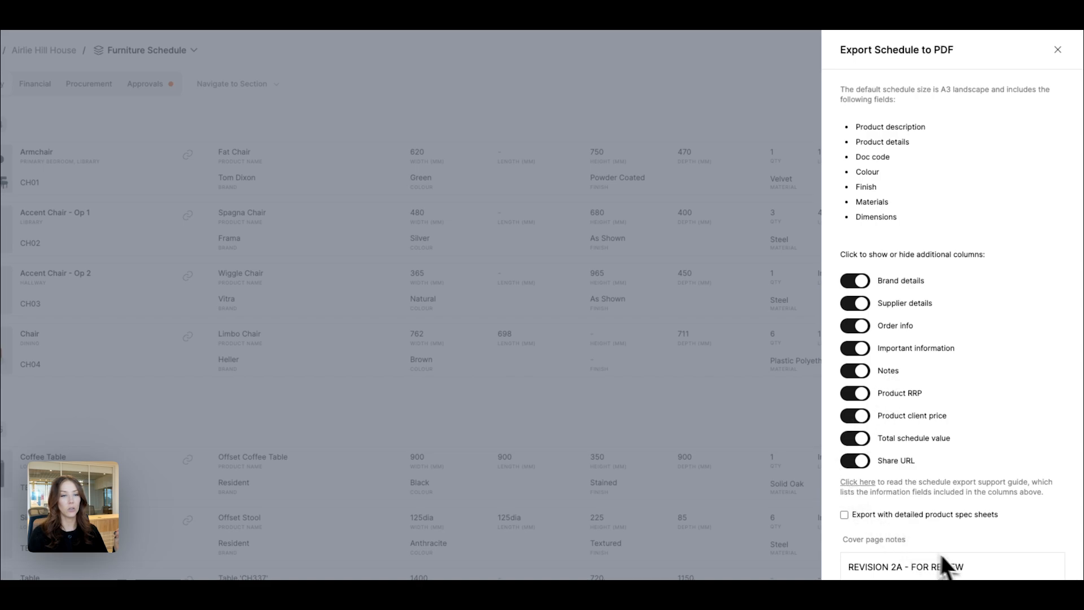
pyautogui.click(971, 515)
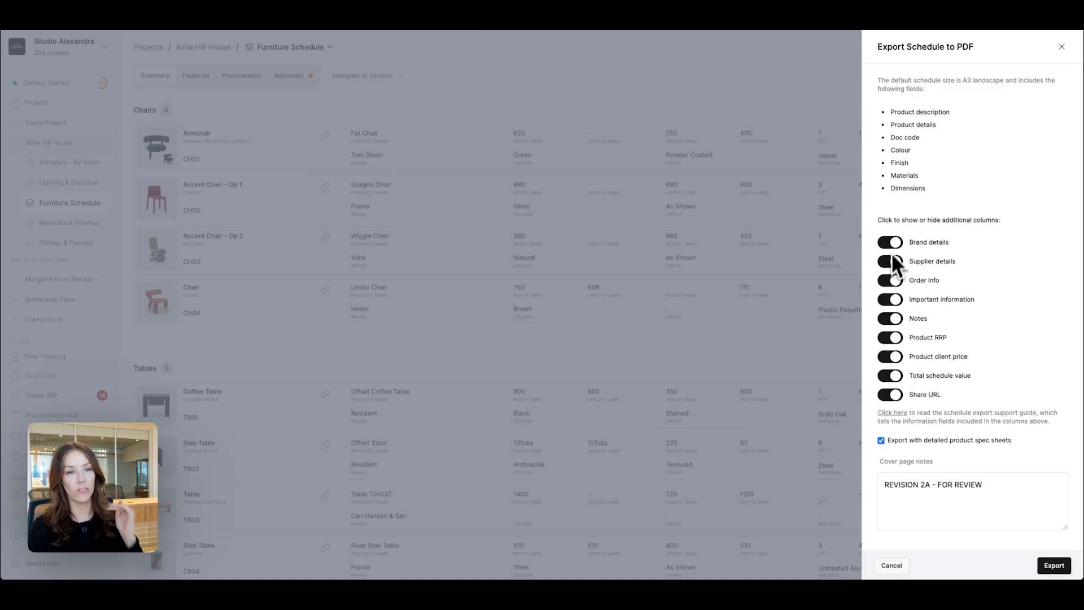
pyautogui.click(892, 340)
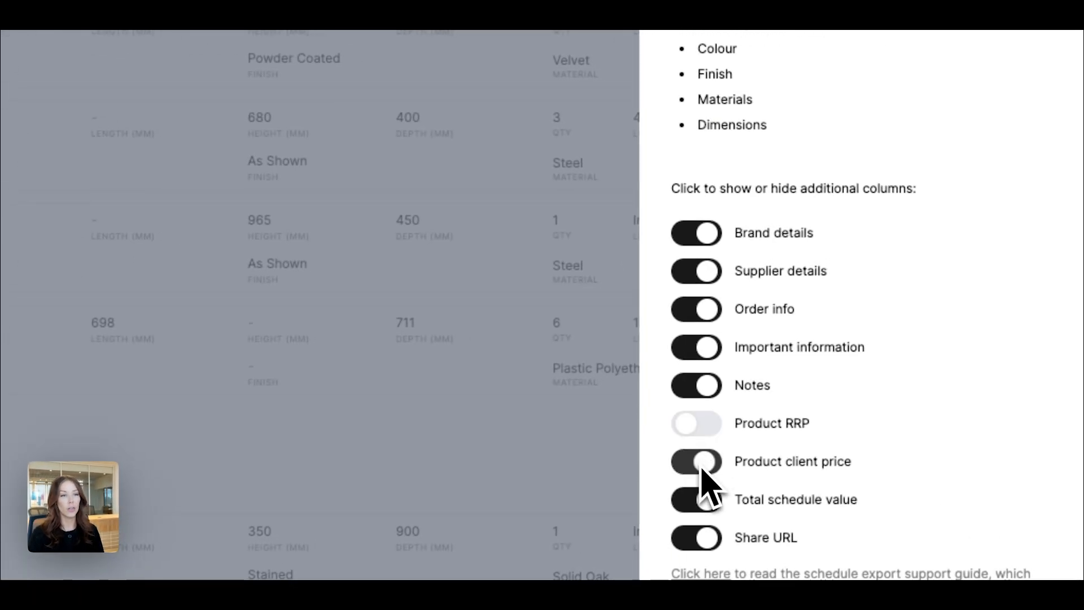
pyautogui.click(707, 500)
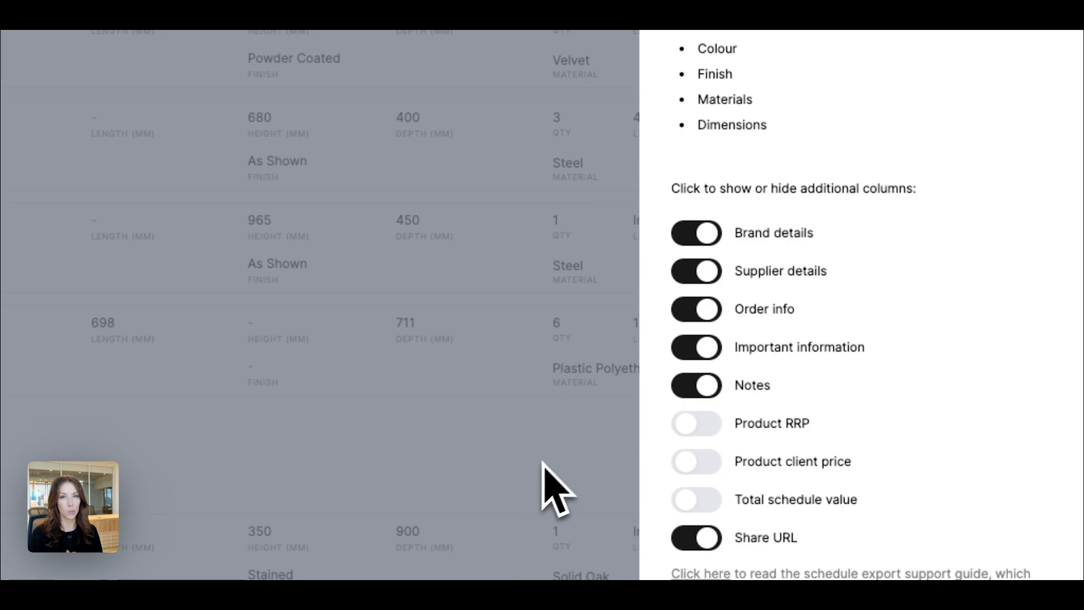
pyautogui.click(558, 480)
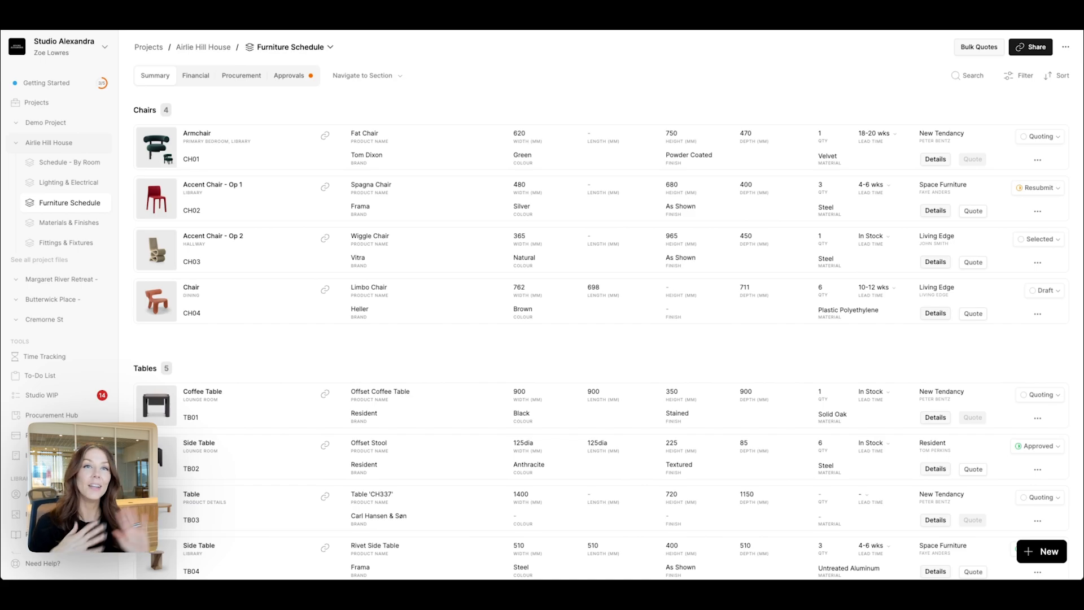
# - Check the schedule's Excel export option and return to the schedule
pyautogui.click(1065, 47)
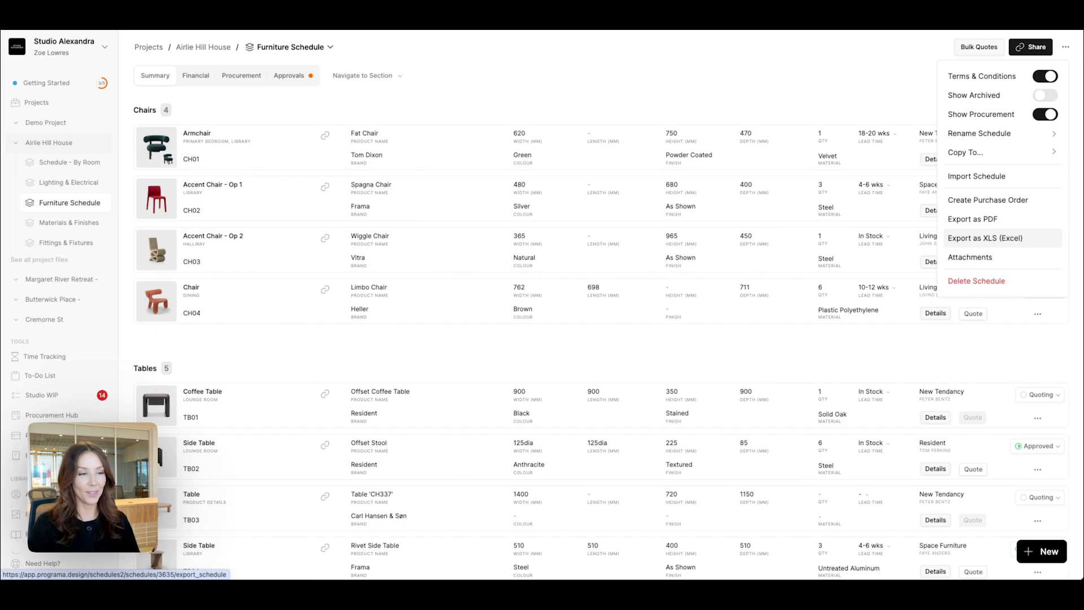
pyautogui.click(837, 102)
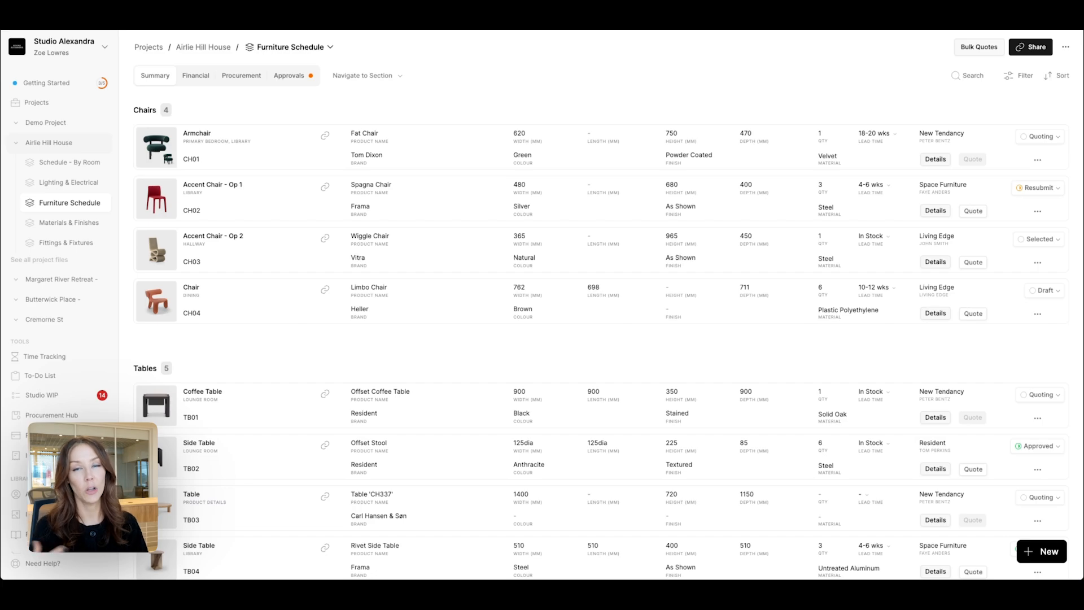
# - Open the Furniture Schedule's published web link from its sharing settings and look through all item sections of the shared page
pyautogui.click(1032, 48)
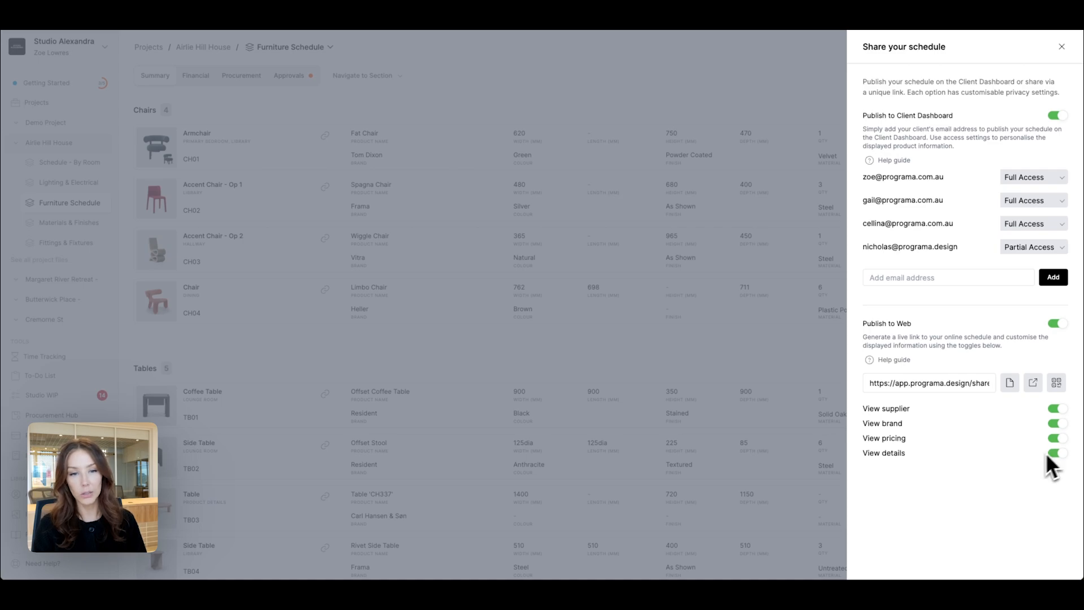
pyautogui.click(1037, 385)
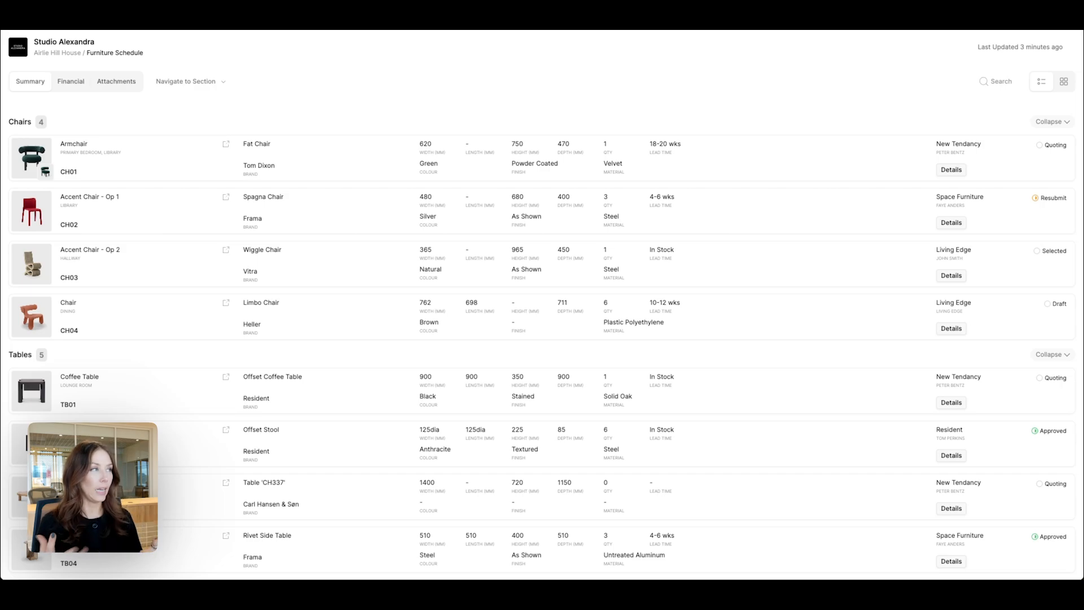
pyautogui.scroll(-5, 703, 188)
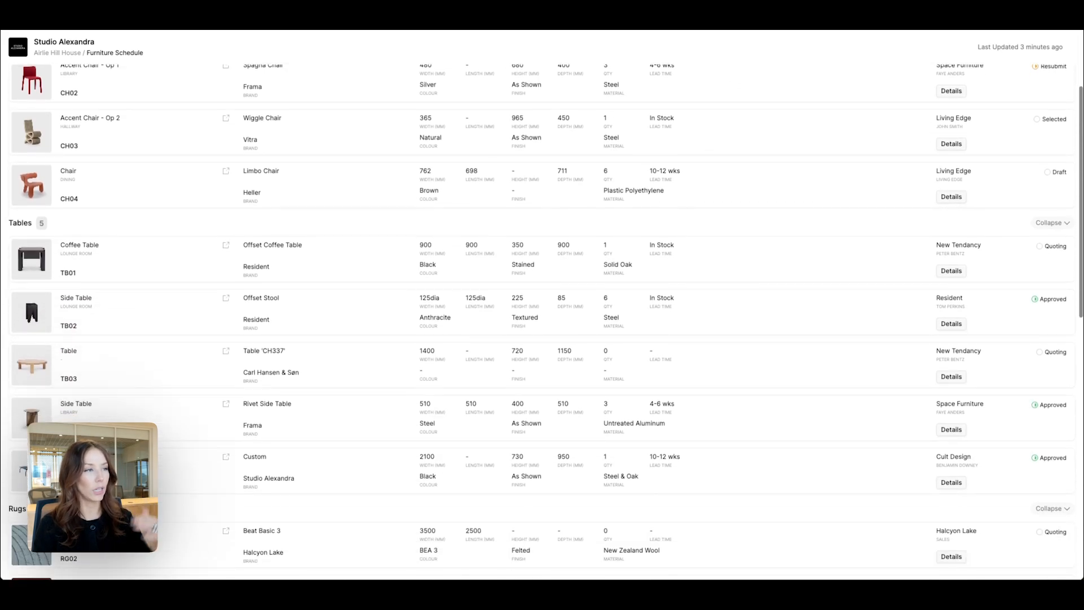
pyautogui.scroll(-18, 542, 312)
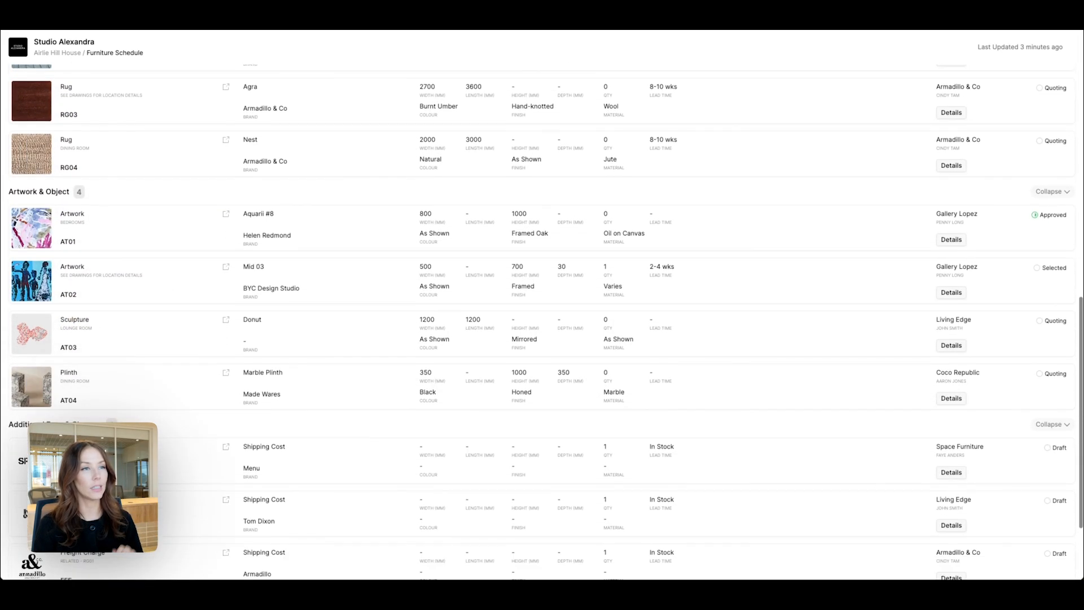
pyautogui.scroll(-3, 542, 321)
pyautogui.scroll(20, 542, 322)
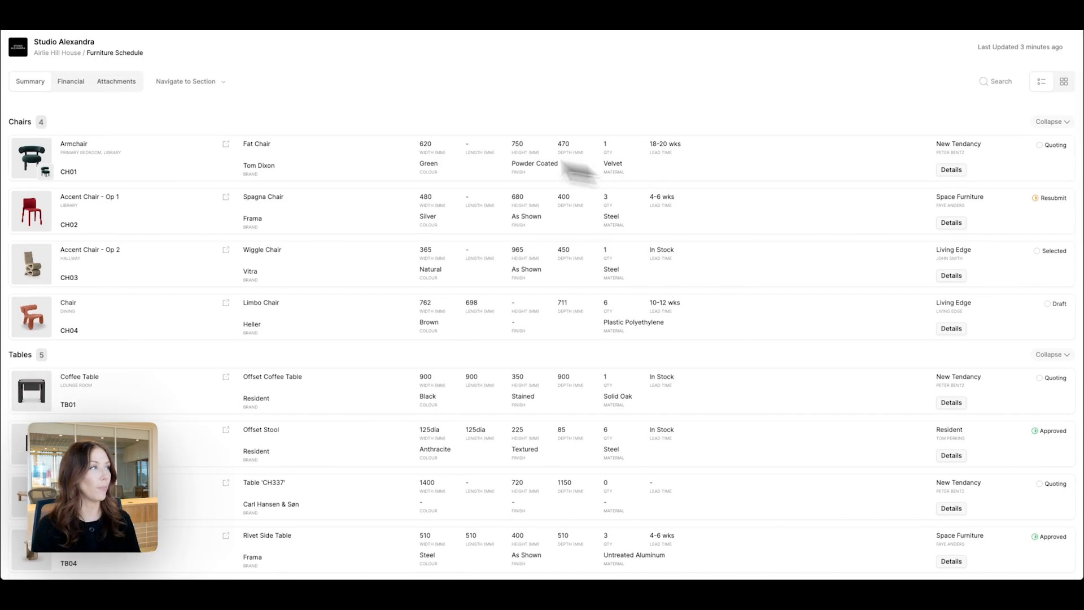
# - Review the shared schedule's financial information and attachments, and return to its summary
pyautogui.click(74, 83)
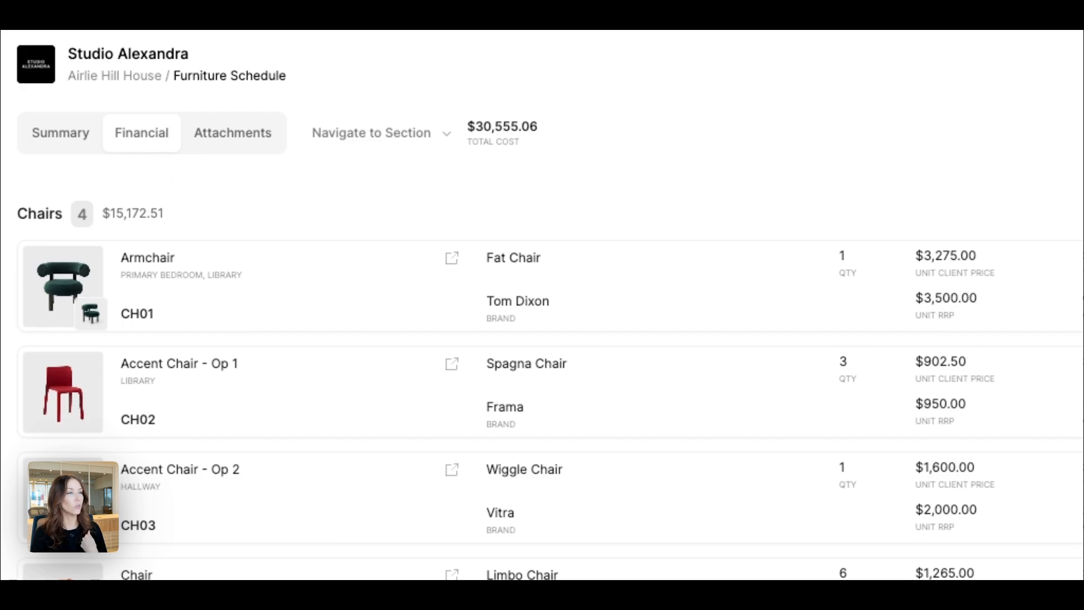
pyautogui.click(210, 141)
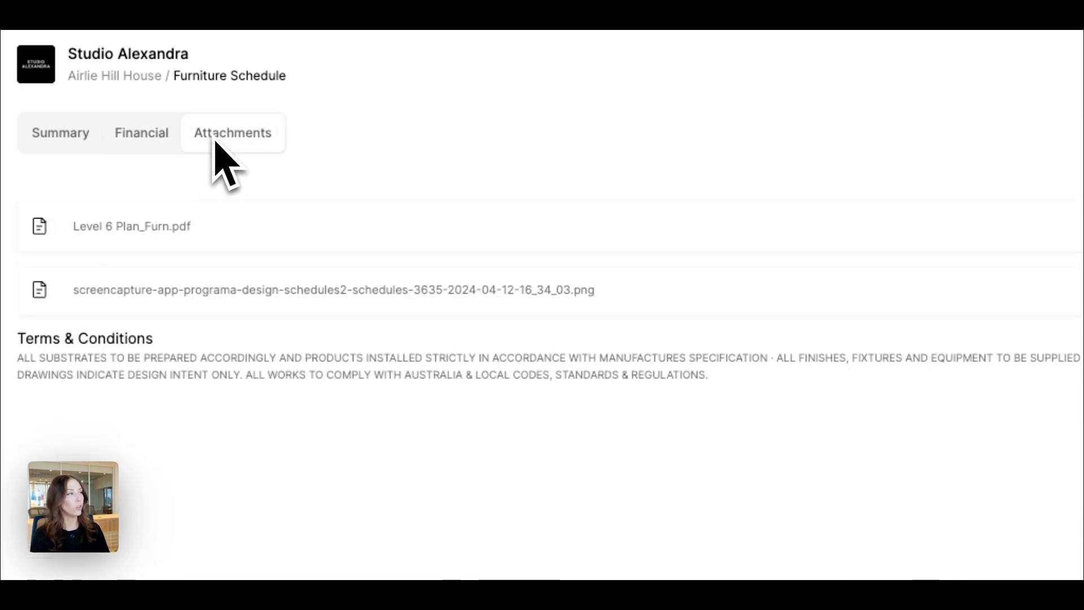
pyautogui.click(61, 136)
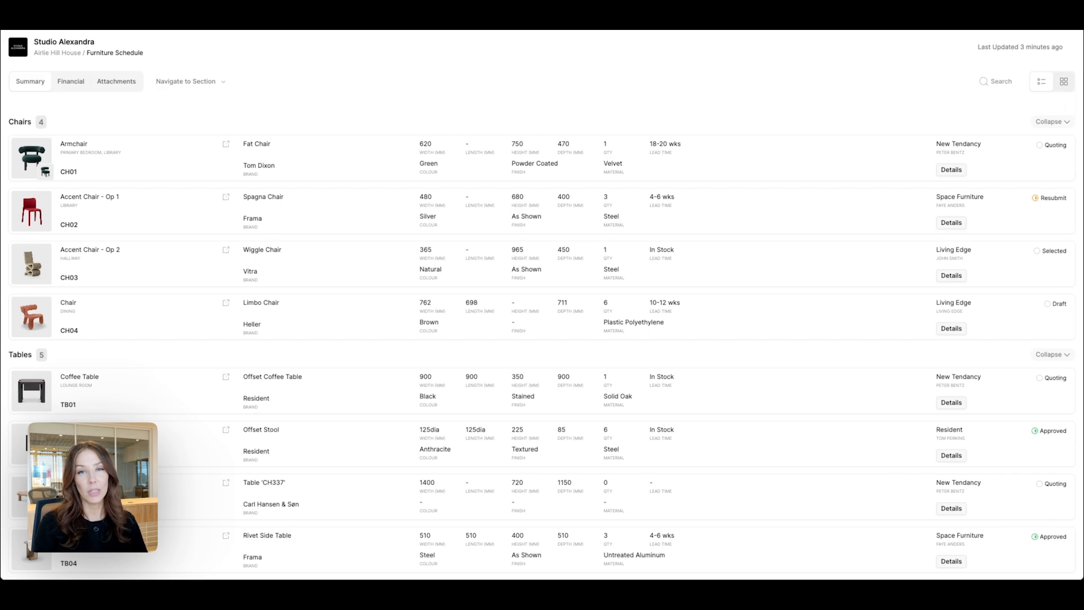
# - Compare the grid and list layouts of the shared schedule, finishing in the image grid
pyautogui.click(1064, 81)
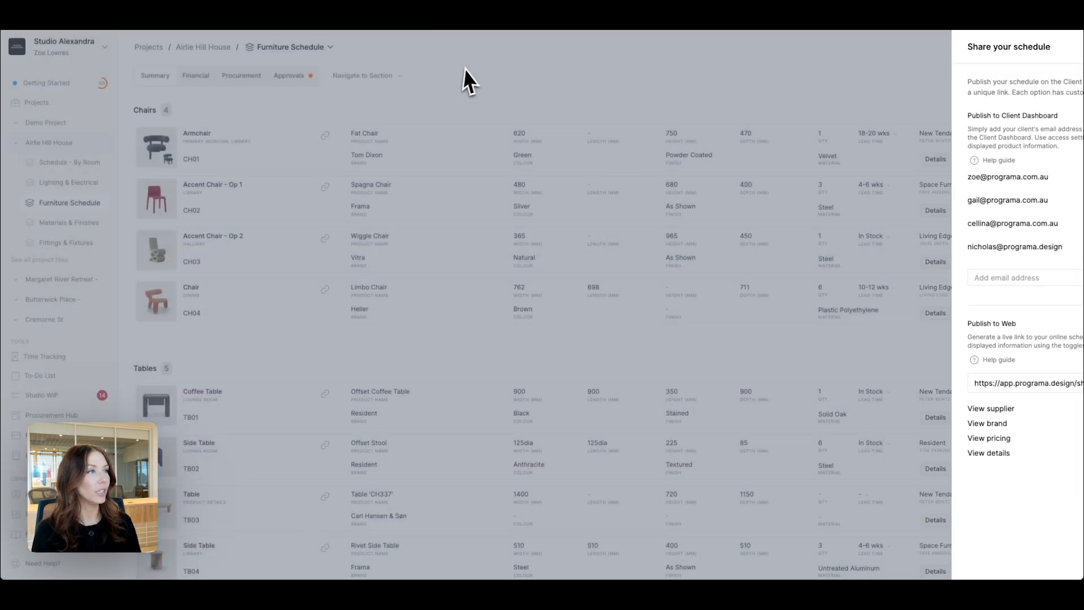
pyautogui.click(464, 68)
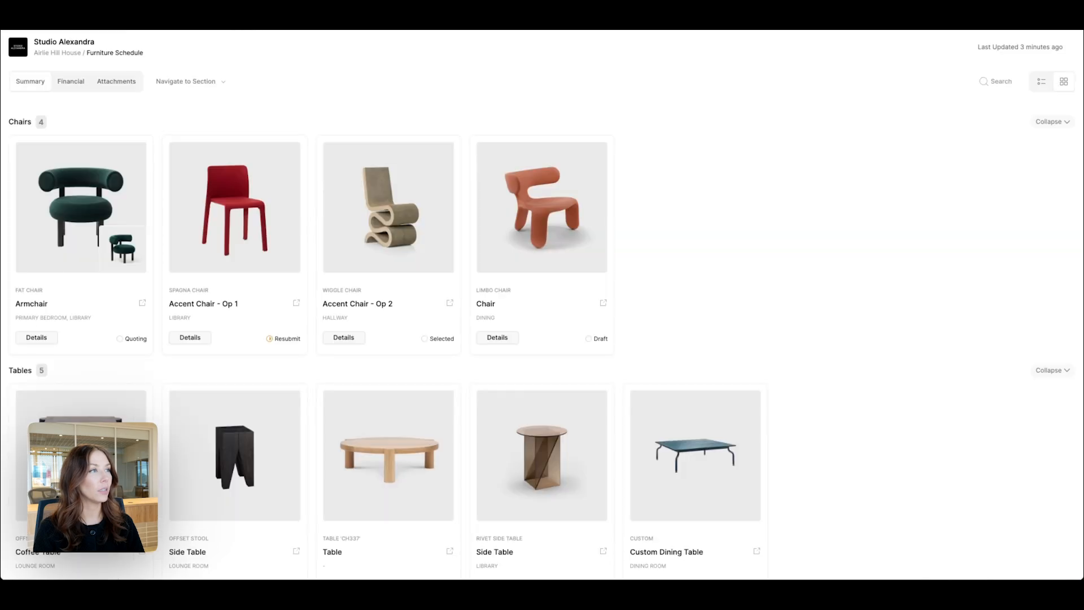
pyautogui.click(1043, 85)
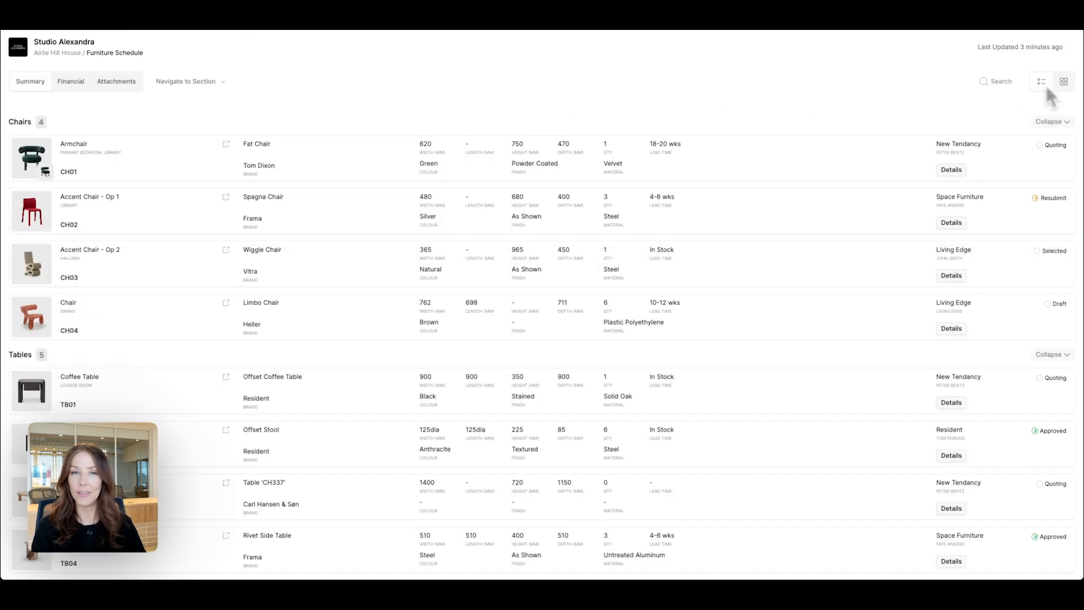
pyautogui.click(1061, 85)
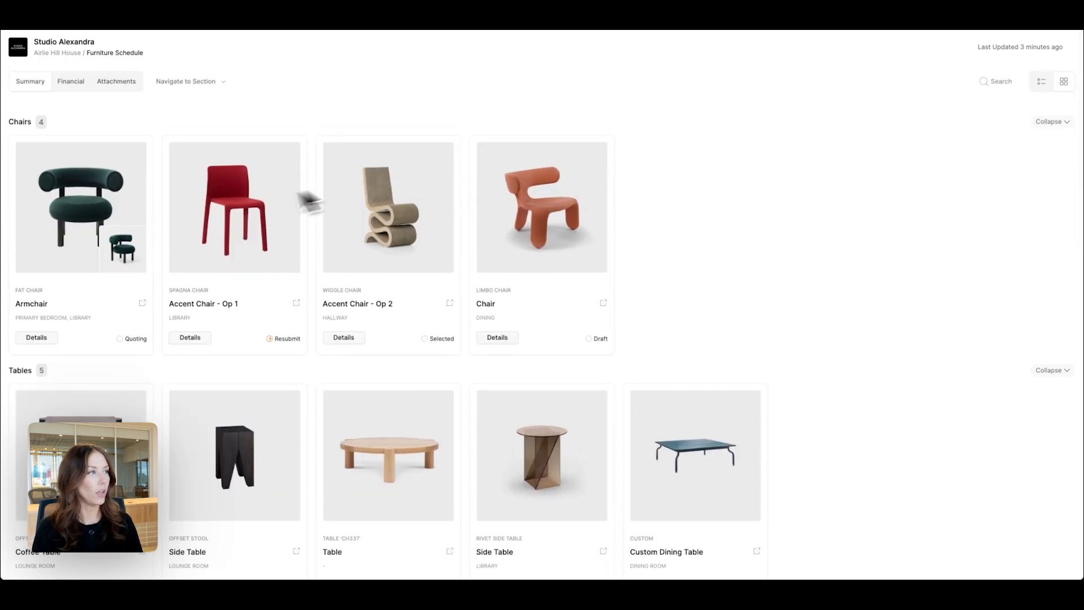
# - Browse the enlarged chair images from the Fat Chair through to the Limbo Chair and close the preview
pyautogui.click(123, 191)
pyautogui.press('Right')
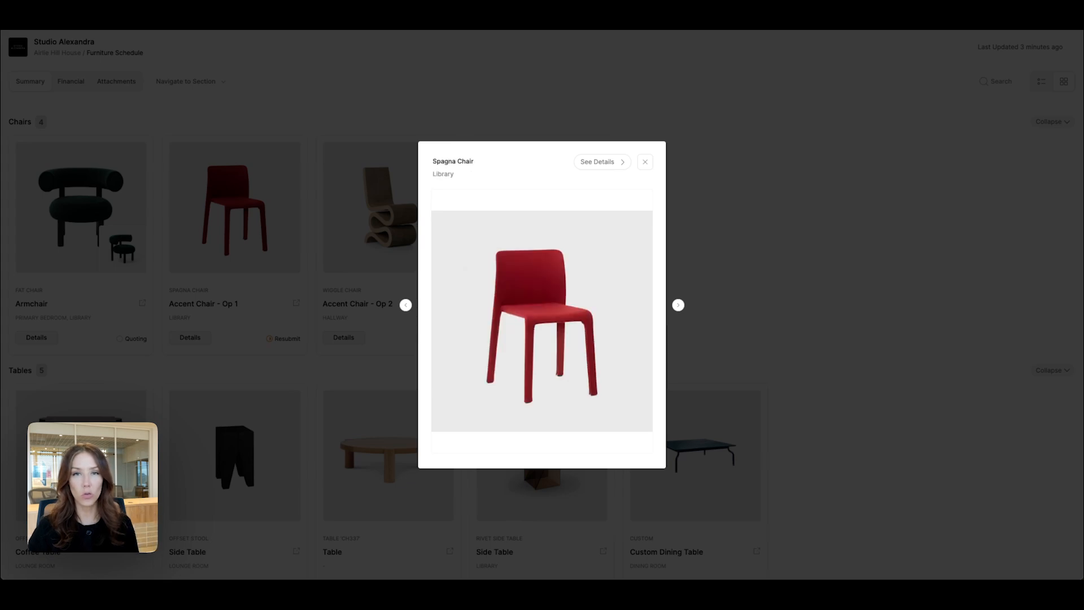
pyautogui.press('Right')
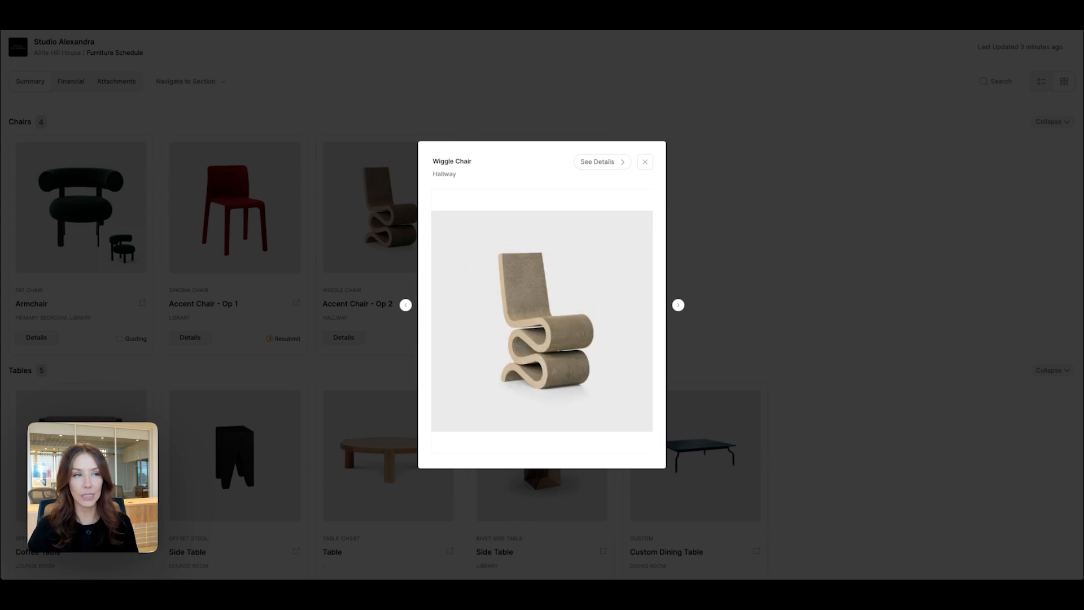
pyautogui.press('Right')
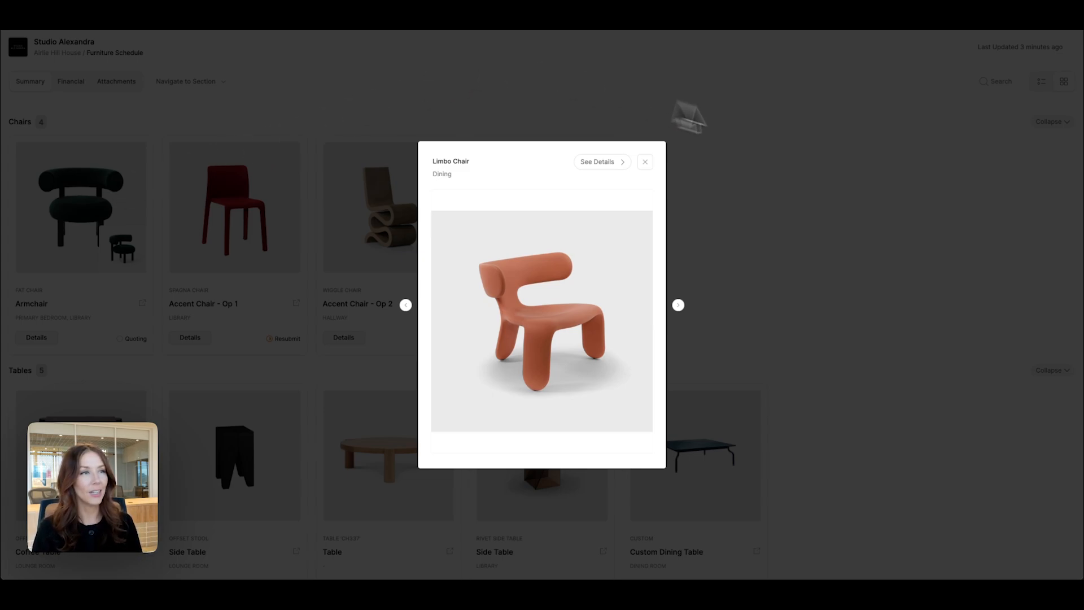
pyautogui.click(821, 177)
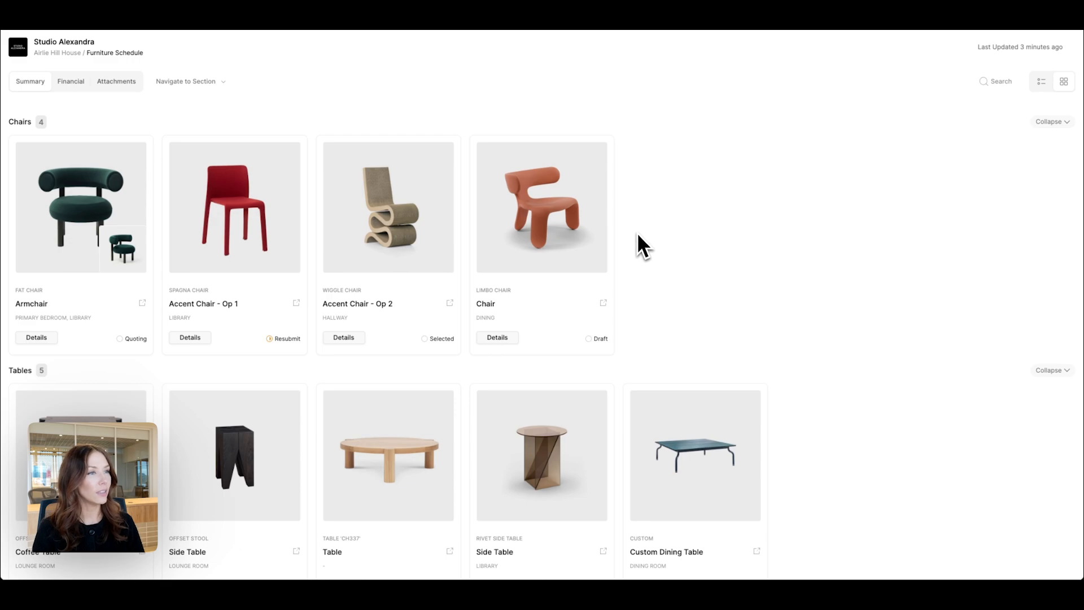
# - Return the shared schedule to the list layout and view the QR code PDF for the Furniture Schedule
pyautogui.click(1039, 82)
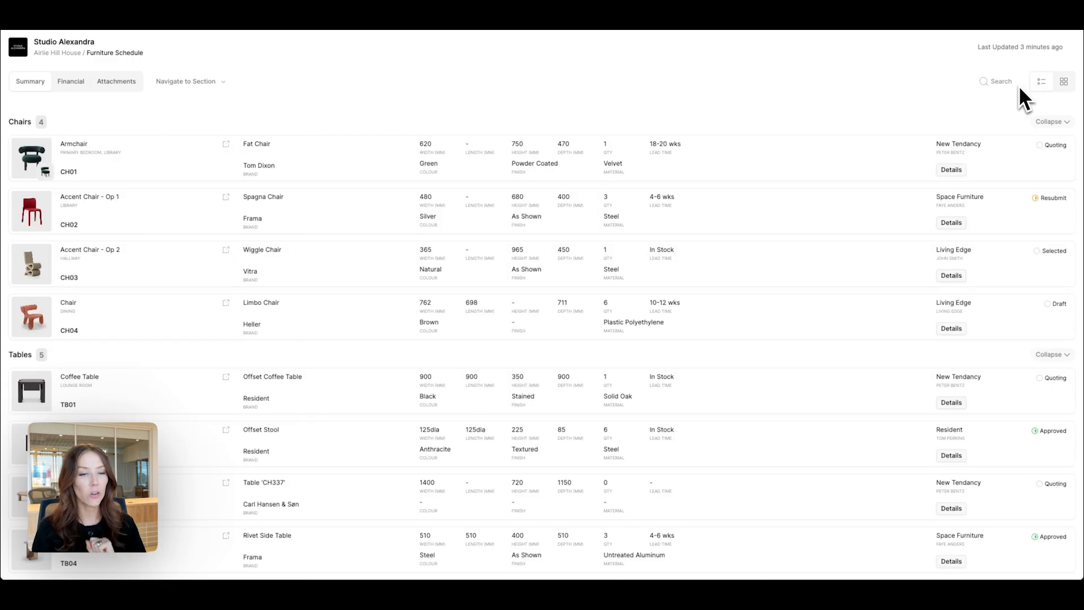
pyautogui.click(391, 29)
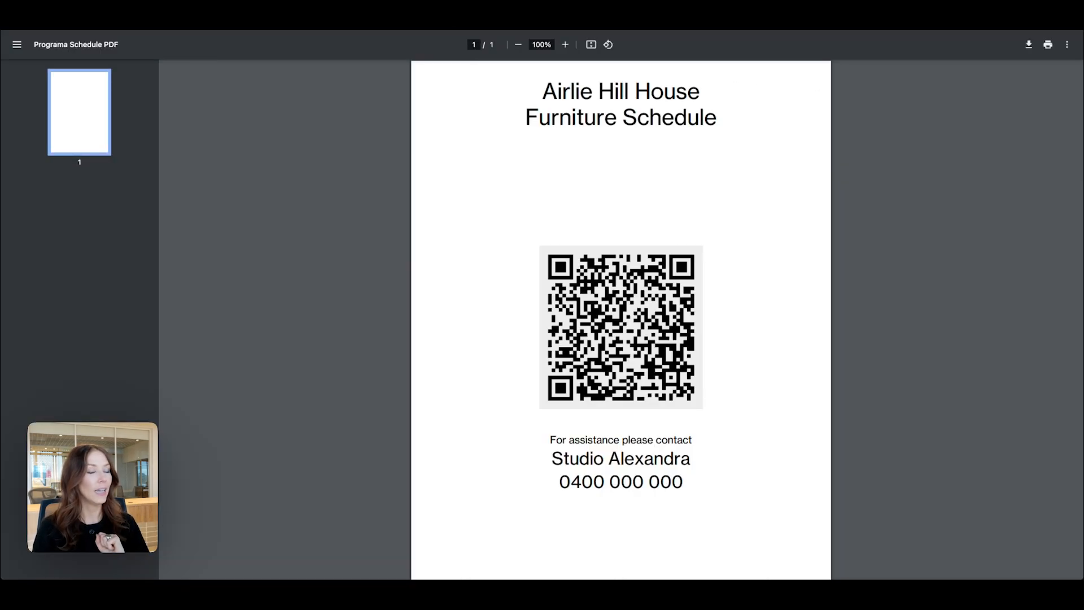
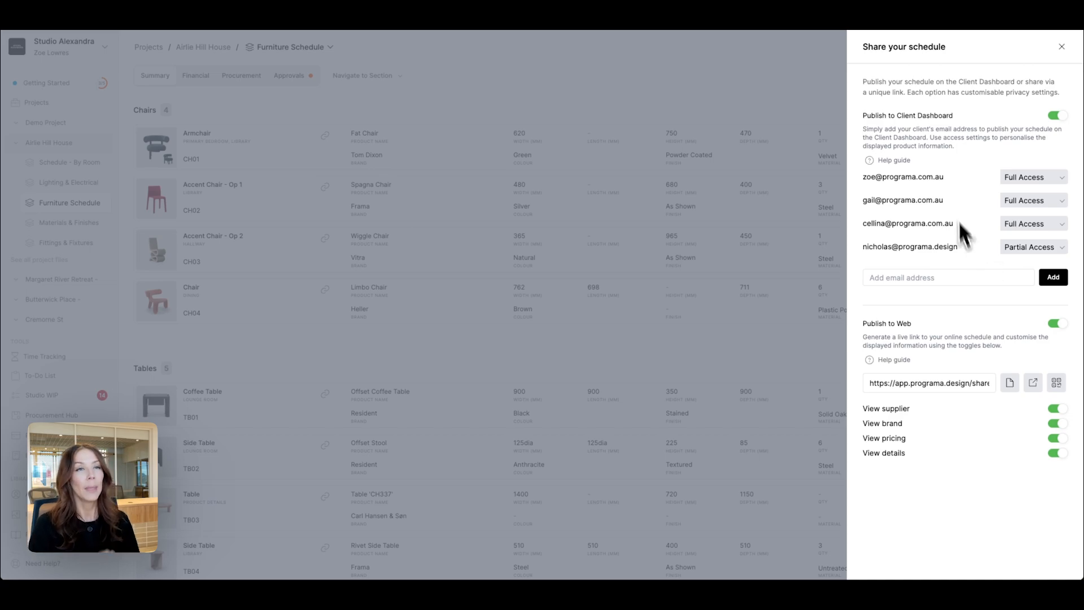
# - Copy the dashboard link of the first client listed in the sharing settings and open it in a new browser tab
pyautogui.click(1025, 178)
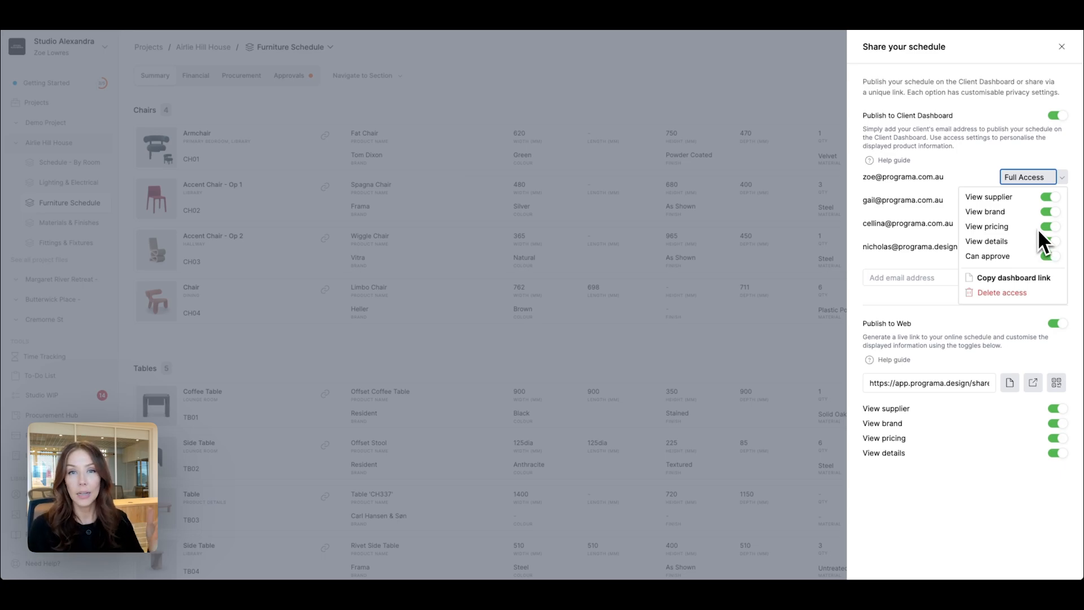
pyautogui.click(1032, 277)
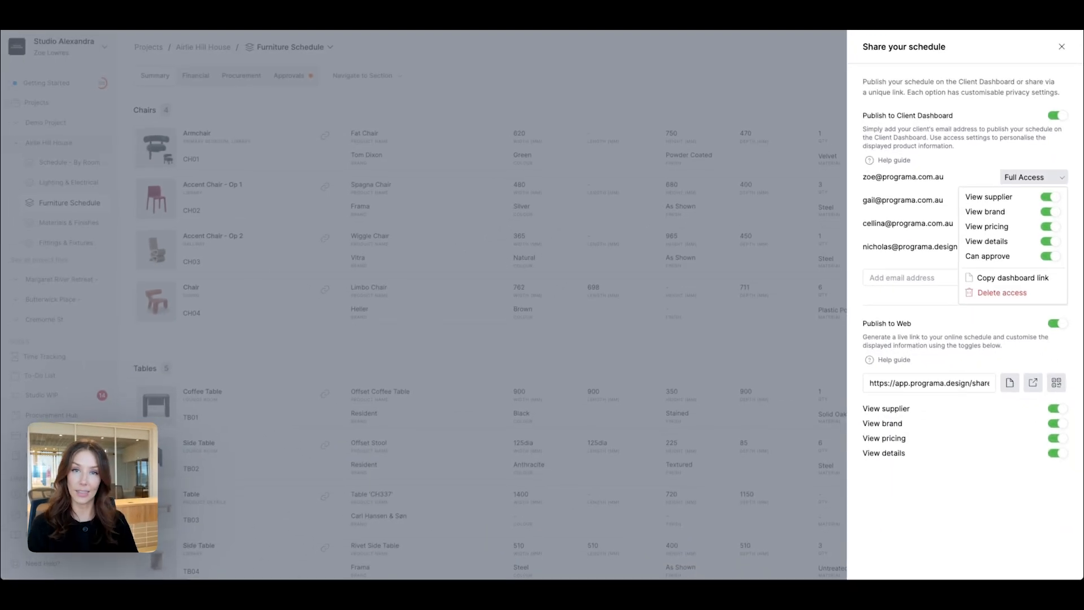
pyautogui.hotkey('ctrl', 't')
pyautogui.hotkey('ctrl', 'v')
pyautogui.press('Return')
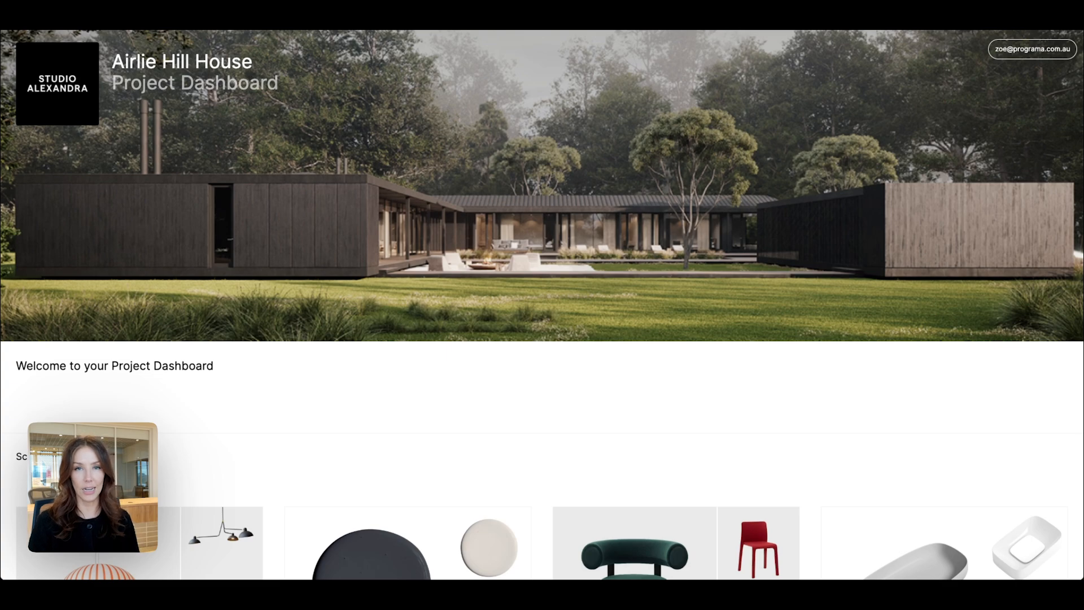
# - Examine the Schedules, Pinboard and Shared Files sections of the Airlie Hill House Project Dashboard
pyautogui.scroll(-3, 479, 266)
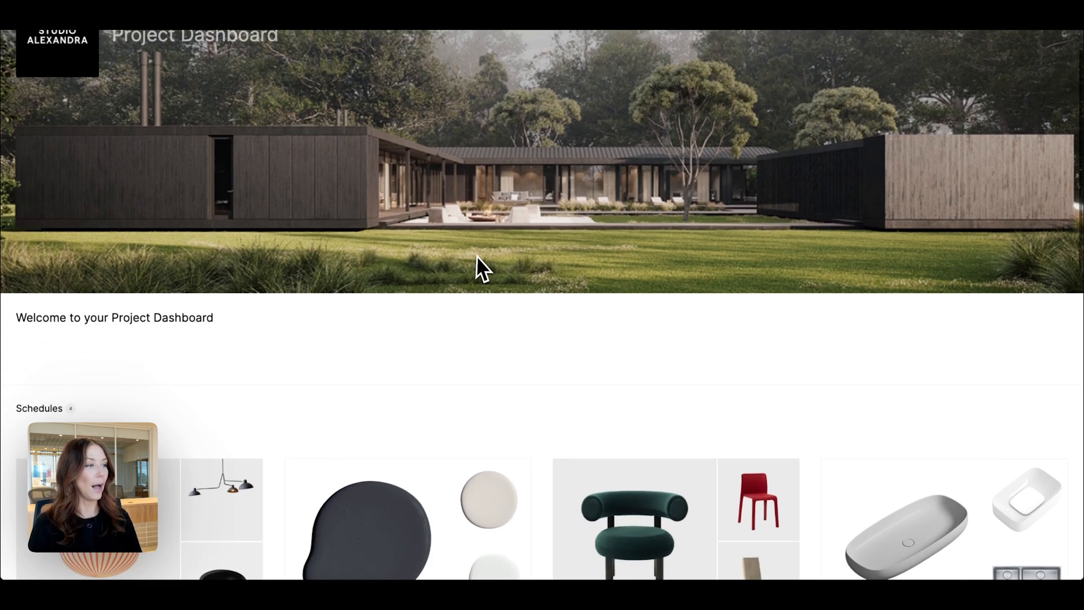
pyautogui.scroll(-3, 478, 255)
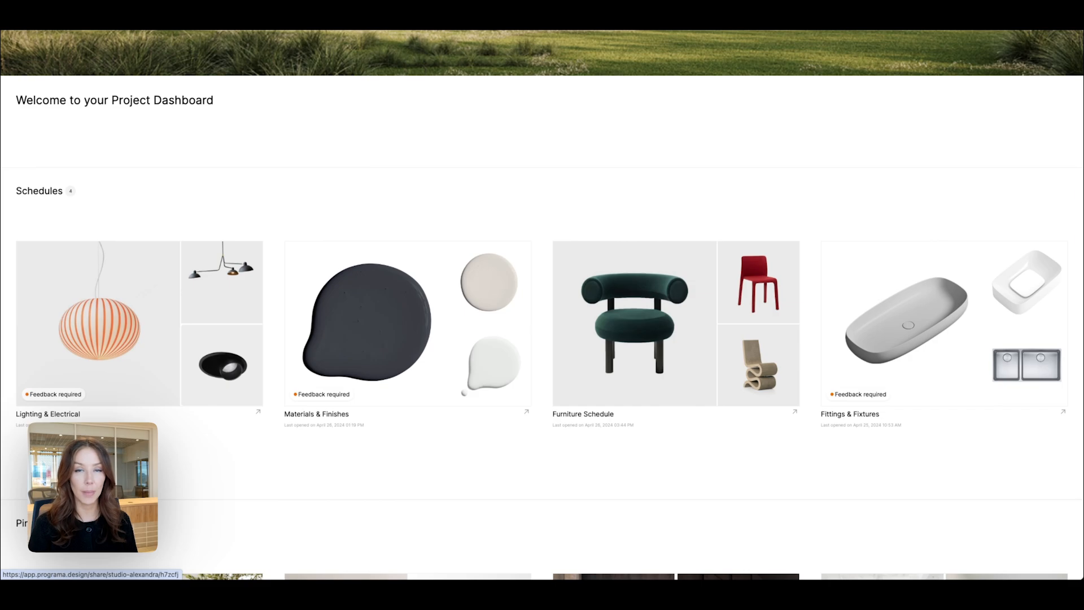
pyautogui.scroll(-5, 477, 255)
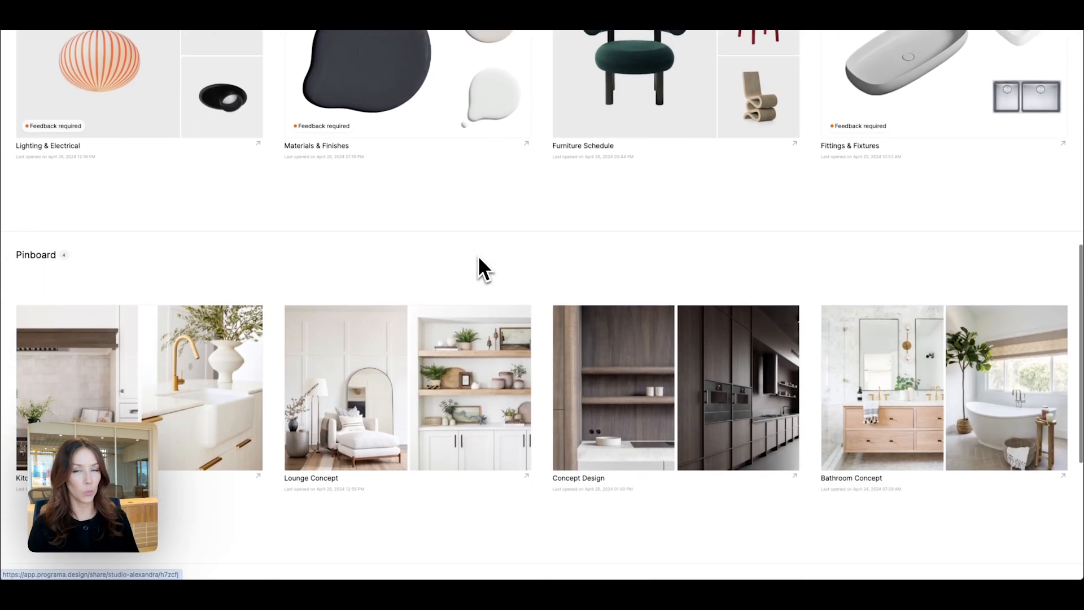
pyautogui.scroll(-4, 477, 255)
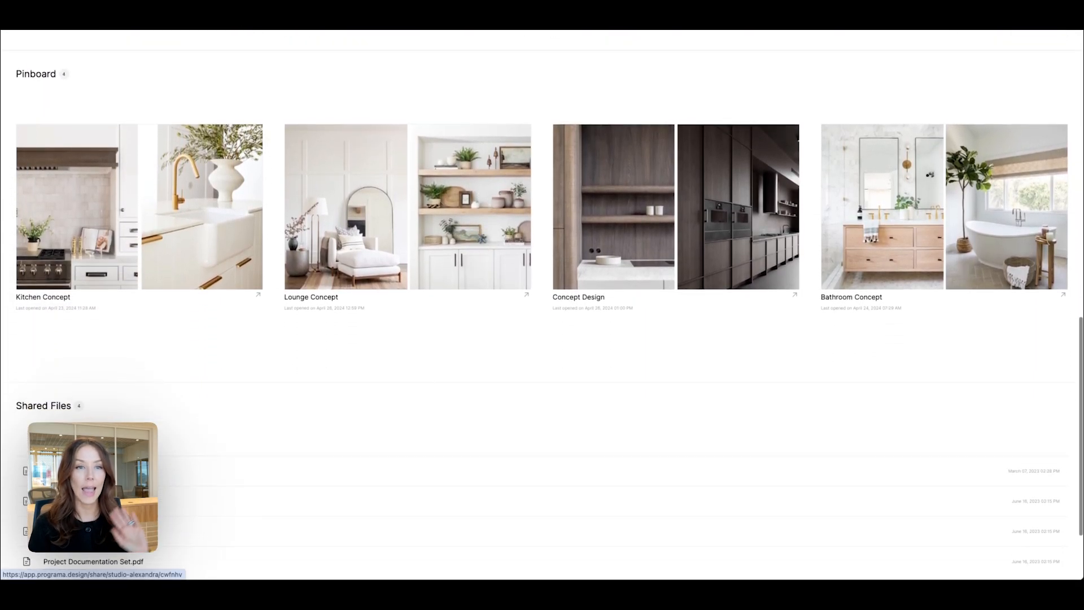
pyautogui.scroll(-1, 478, 256)
pyautogui.scroll(5, 477, 256)
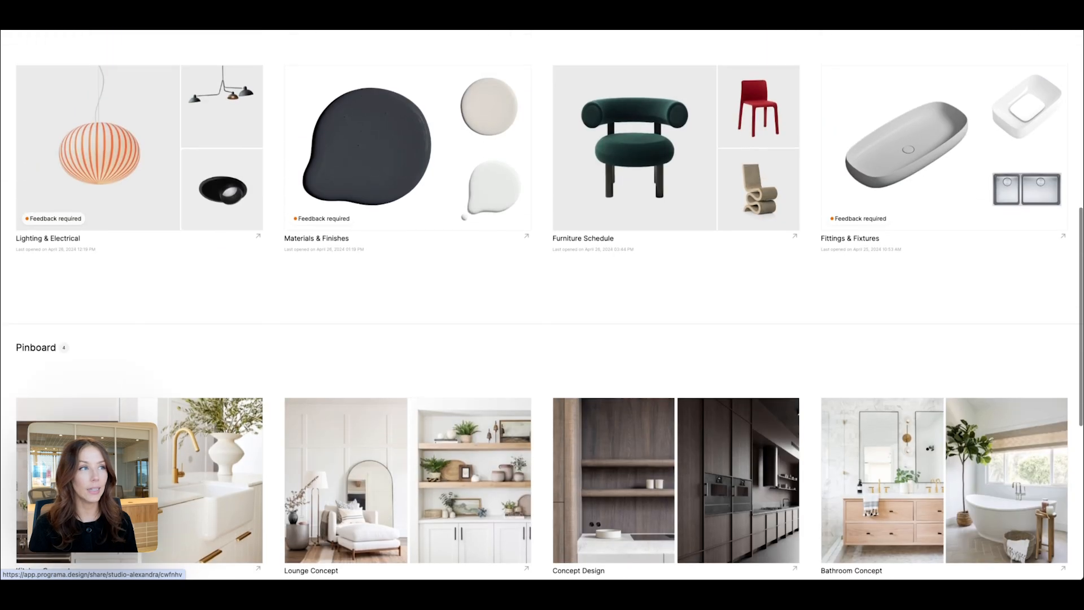
# - View the Furniture Schedule from the client's Project Dashboard in the grid layout and return it to the list layout
pyautogui.scroll(3, 477, 255)
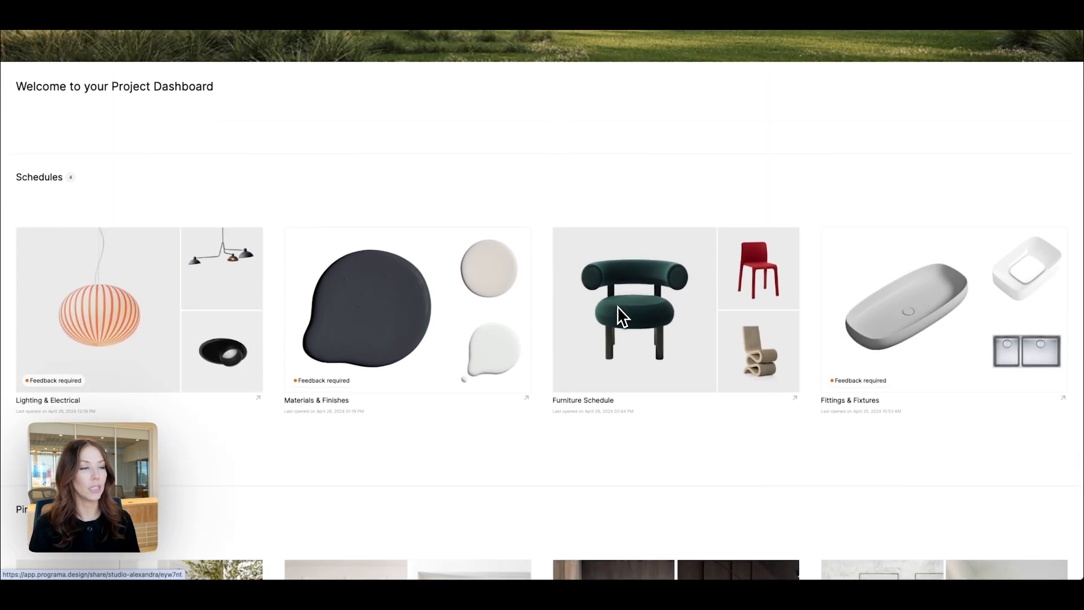
pyautogui.click(621, 316)
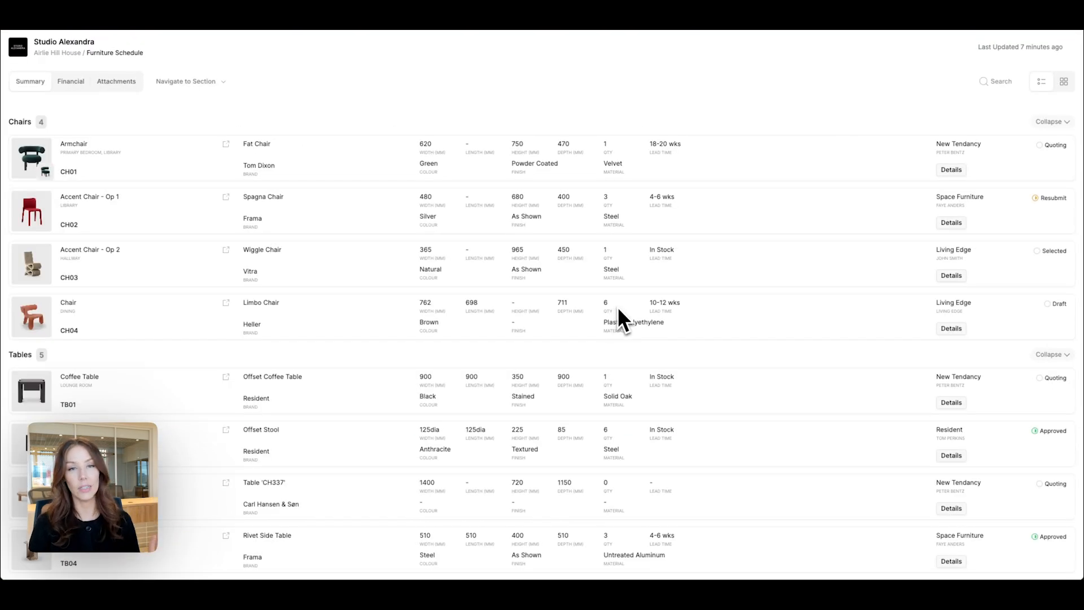
pyautogui.click(1064, 83)
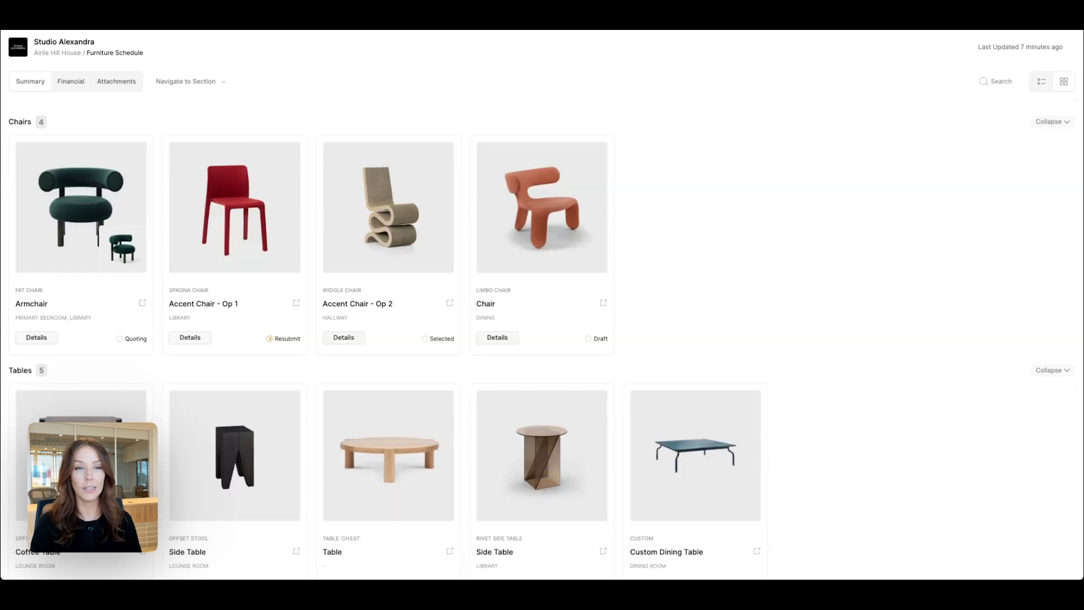
pyautogui.click(1042, 84)
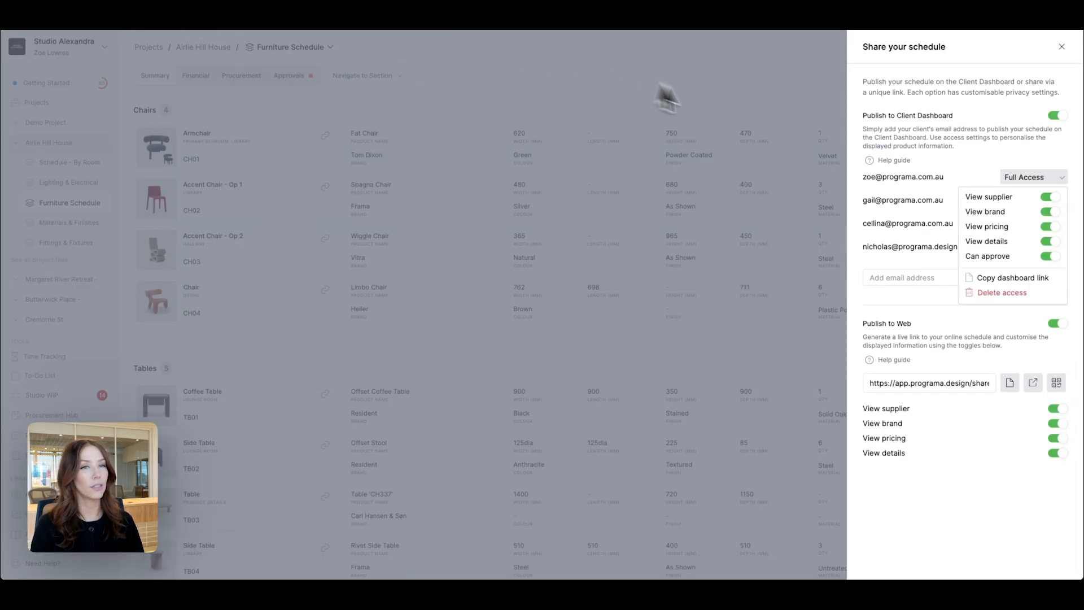
# - Leave the sharing settings and set the status of the Fat Chair, Spagna Chair and Wiggle Chair to Client Review
pyautogui.click(740, 95)
pyautogui.click(740, 94)
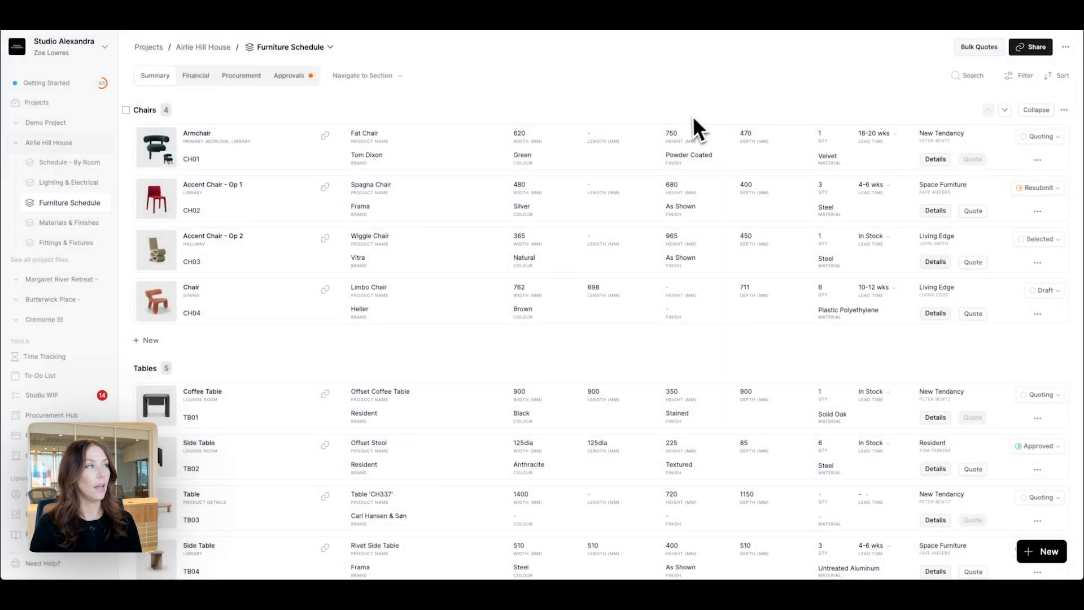
pyautogui.click(1038, 137)
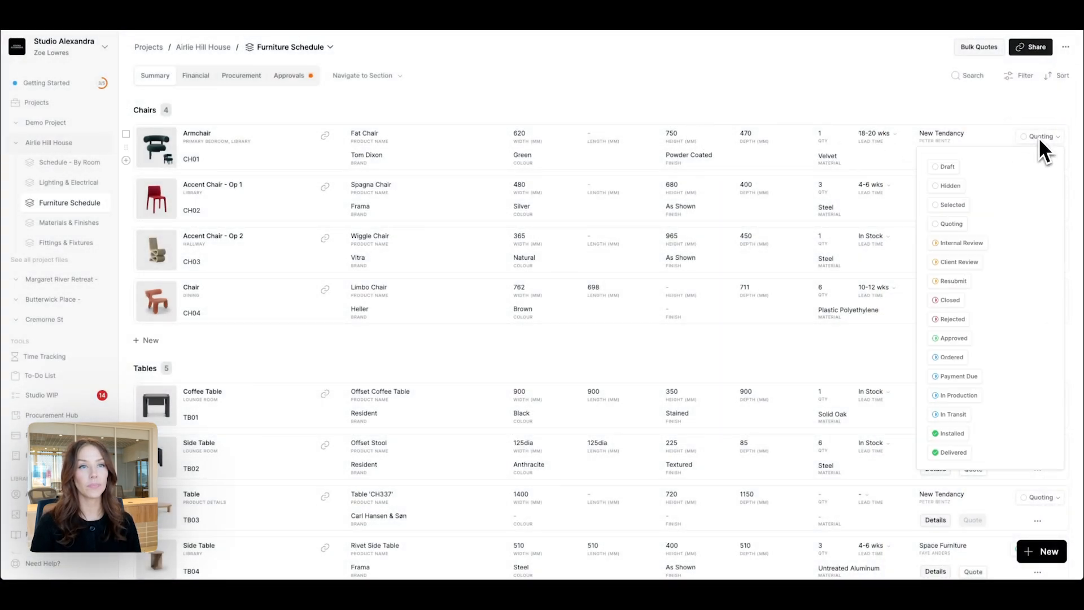
pyautogui.click(964, 266)
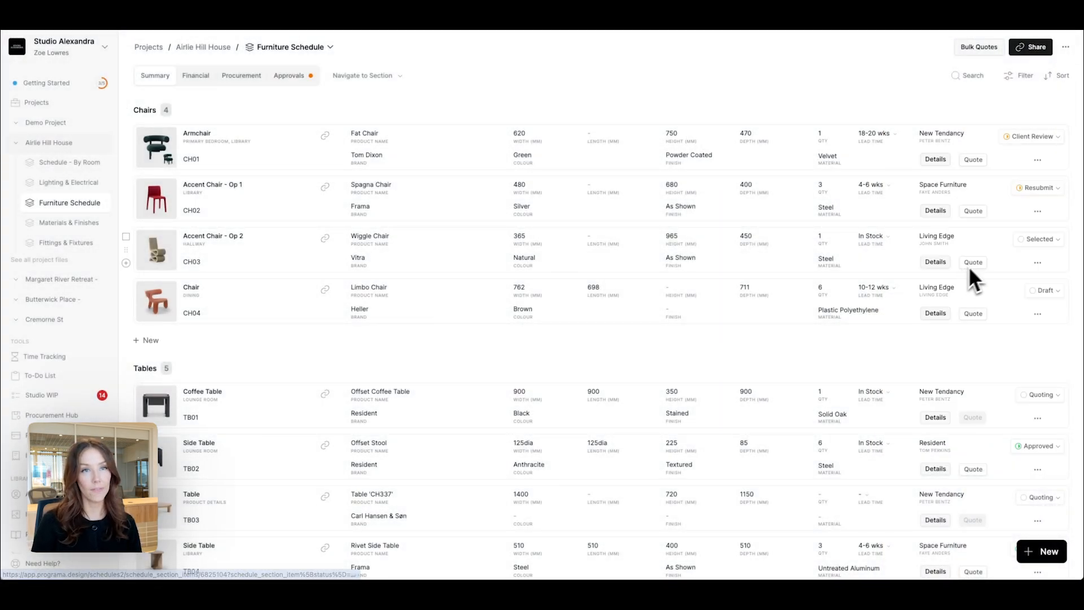
pyautogui.click(1040, 189)
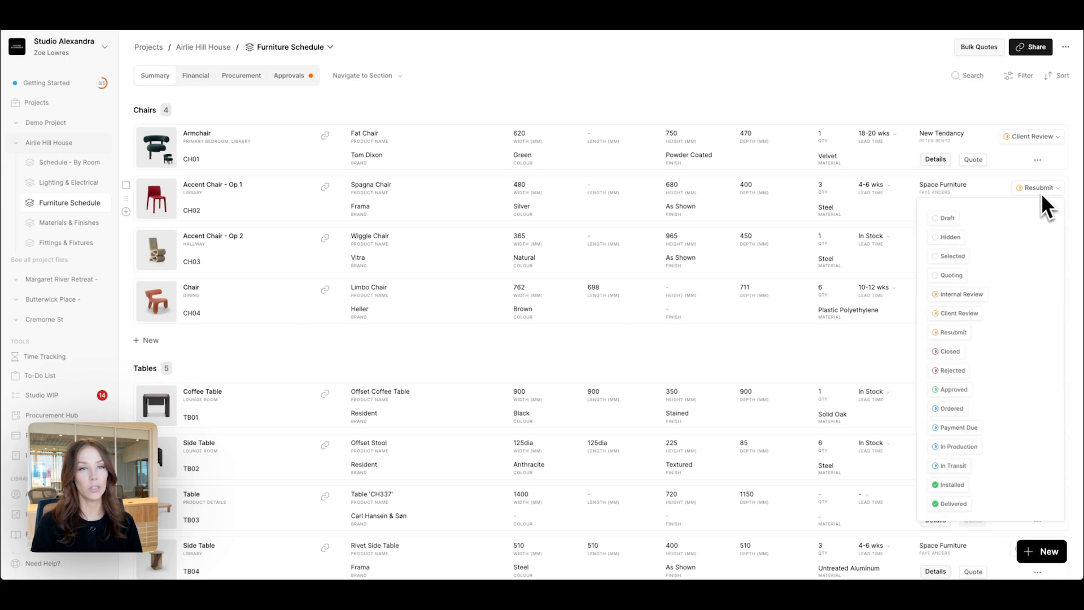
pyautogui.click(961, 317)
pyautogui.click(1040, 240)
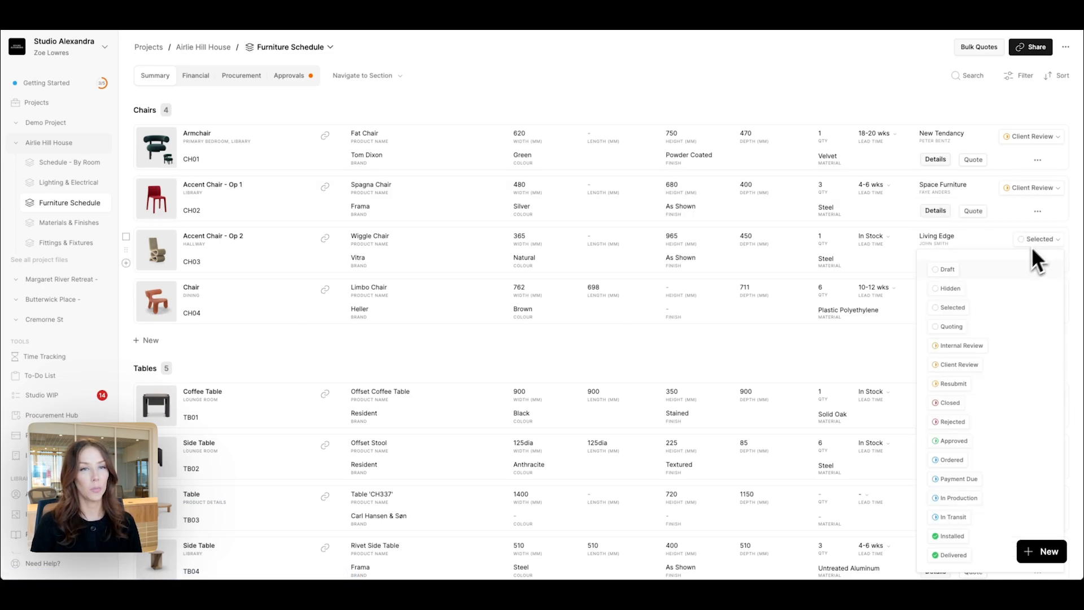
pyautogui.click(957, 367)
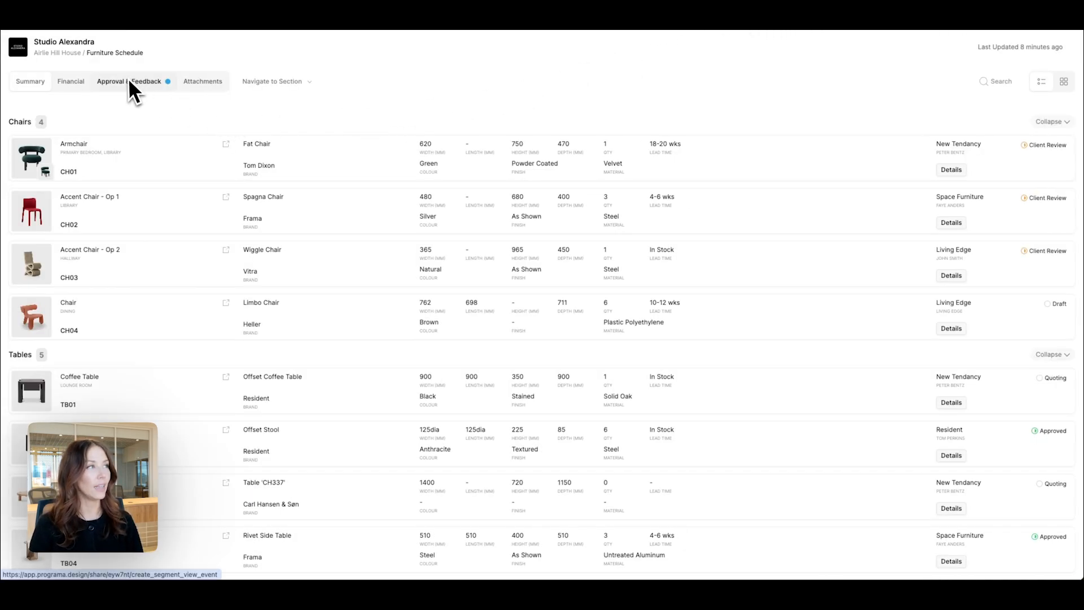
# - View the client's Approval & Feedback products in the grid layout and return them to the list layout
pyautogui.click(127, 83)
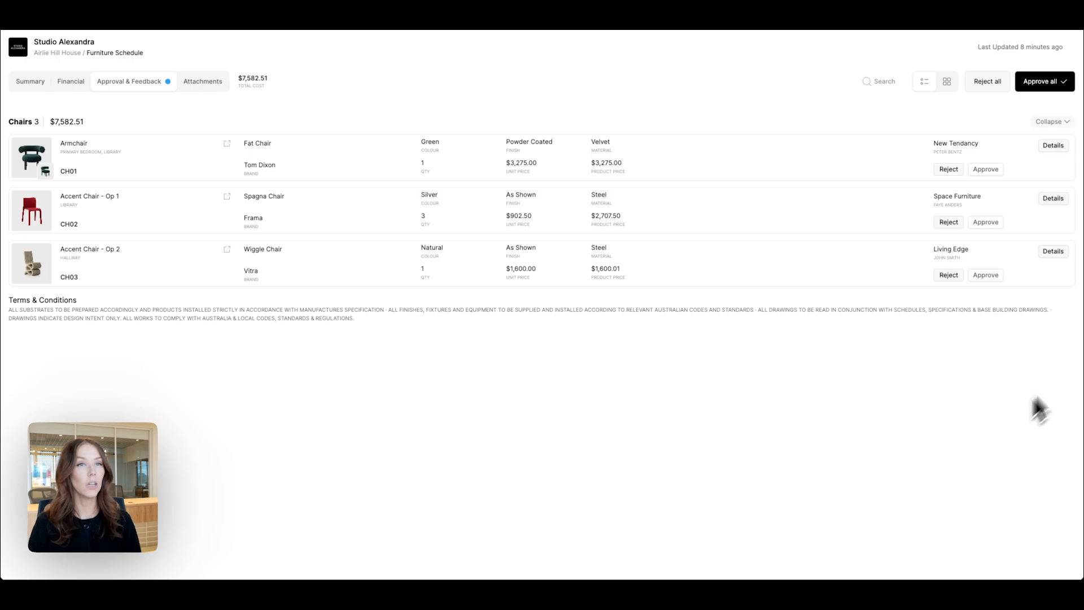
pyautogui.click(947, 86)
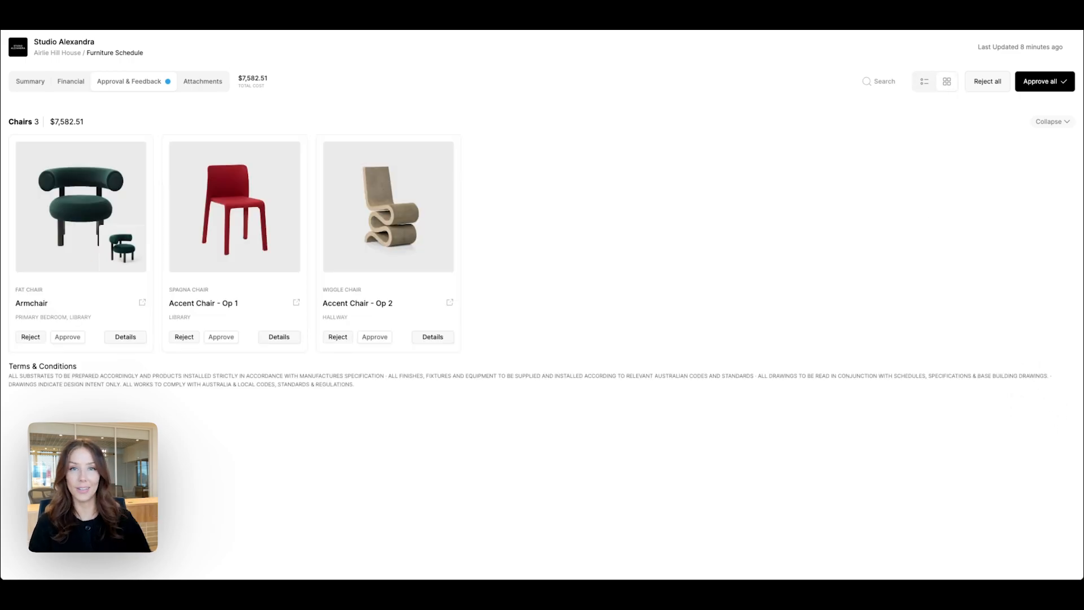
pyautogui.click(920, 85)
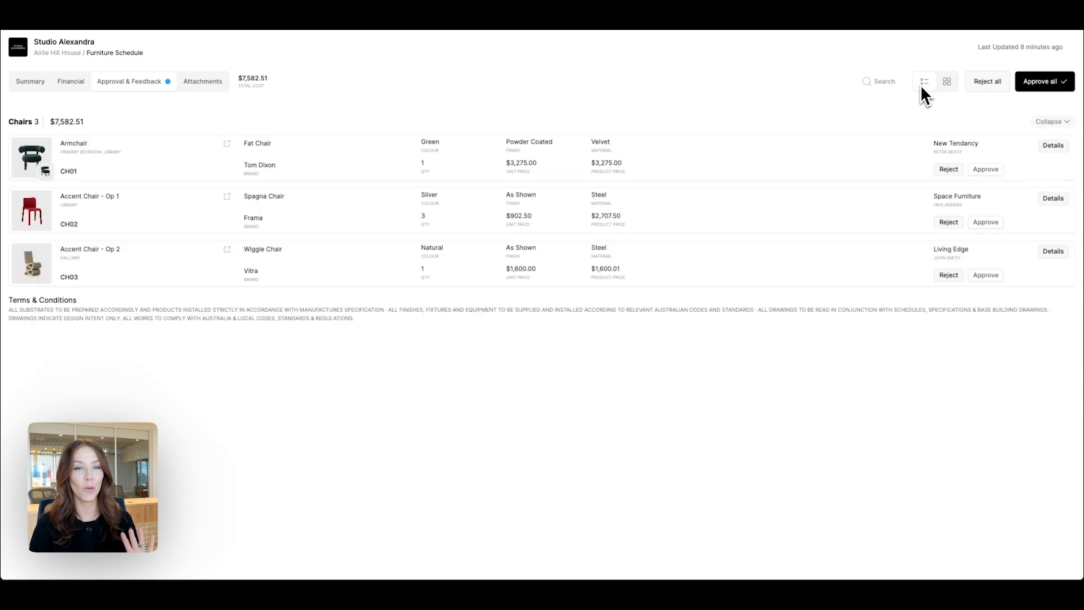
# - Examine the Armchair's specs, contact info, notes and attachments in its client details page, and return to the approval list
pyautogui.click(1054, 150)
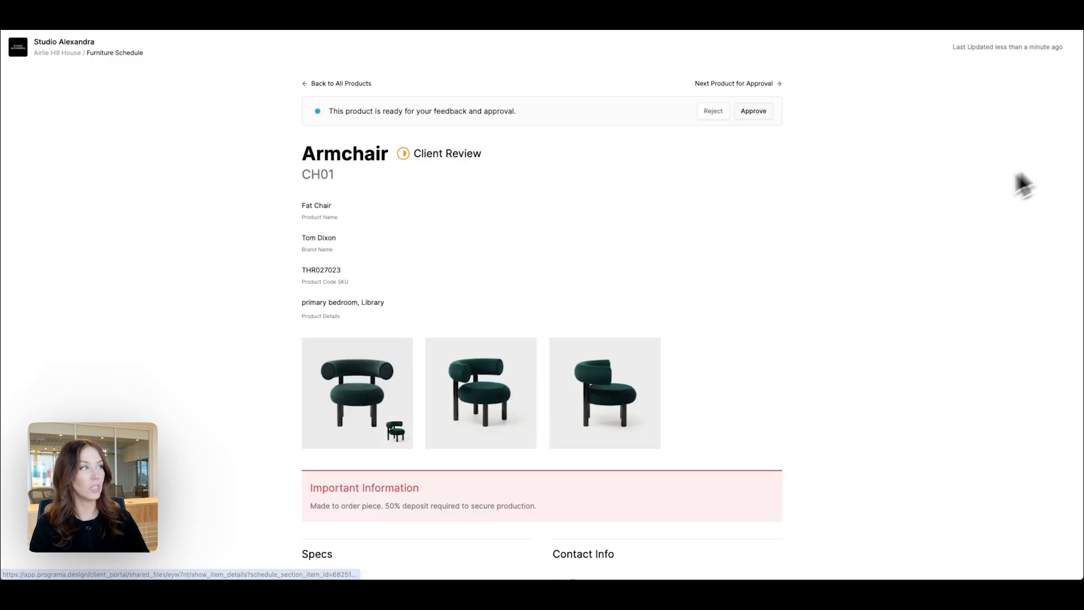
pyautogui.scroll(-3, 818, 249)
pyautogui.scroll(-5, 797, 240)
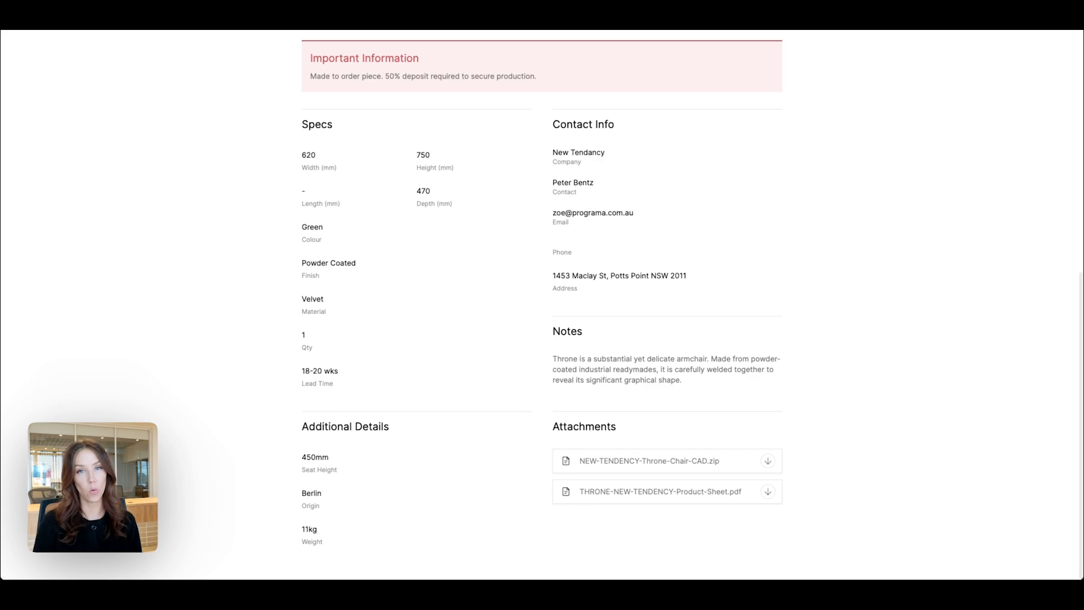
pyautogui.scroll(8, 797, 248)
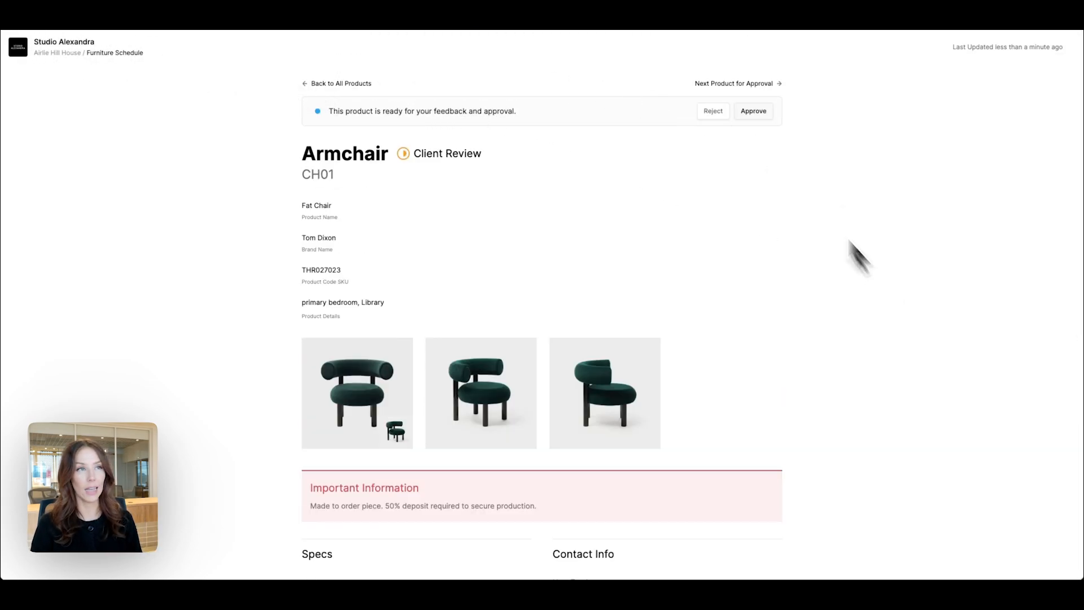
pyautogui.click(17, 39)
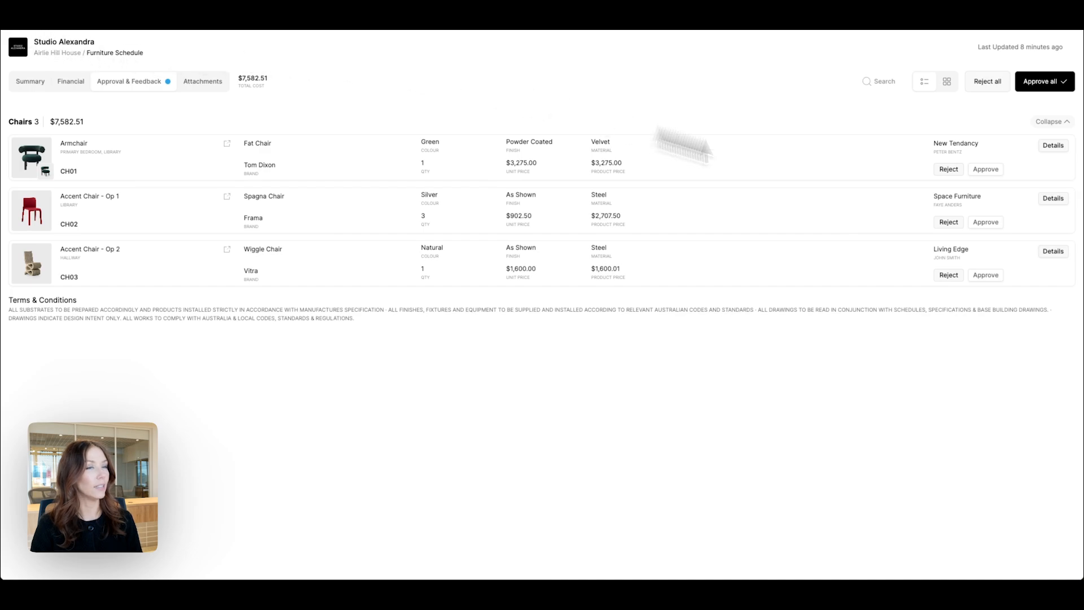
# - Approve the Fat Chair as the client with the feedback "dsvgfsgfrgrAr"
pyautogui.click(986, 170)
pyautogui.click(584, 327)
pyautogui.write('dsvgfsgfrgrAr')
pyautogui.click(343, 366)
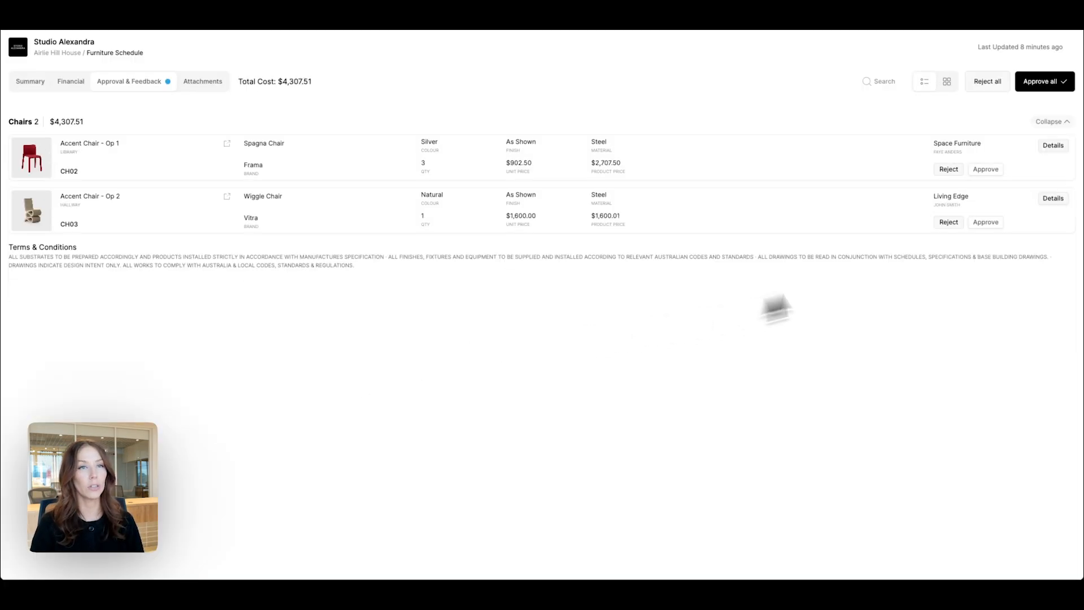
# - Reject the Spagna Chair as the client, giving "fhdfghsz" as the reason
pyautogui.click(946, 171)
pyautogui.click(439, 322)
pyautogui.write('fsfgsfgsd')
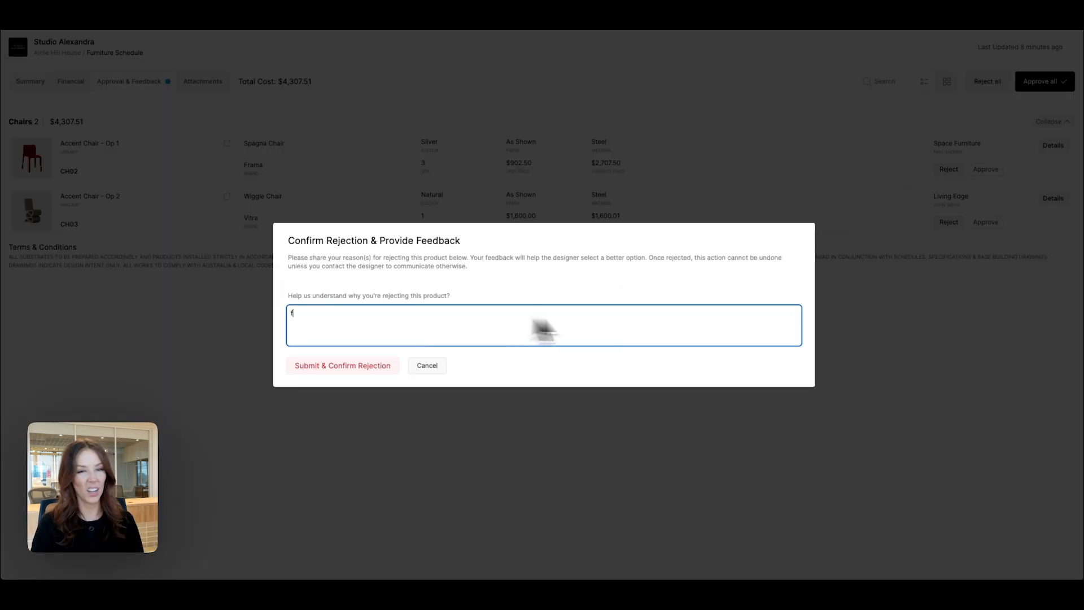
pyautogui.click(346, 368)
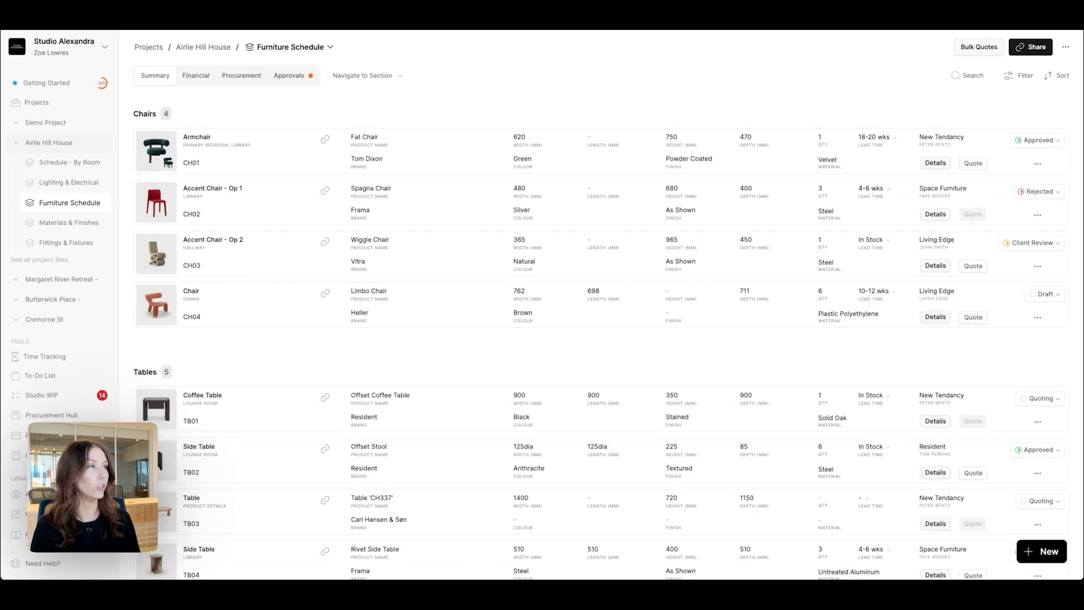
# - Review the outstanding client approvals and feedback in the studio's Furniture Schedule, and return to the schedule summary
pyautogui.click(289, 74)
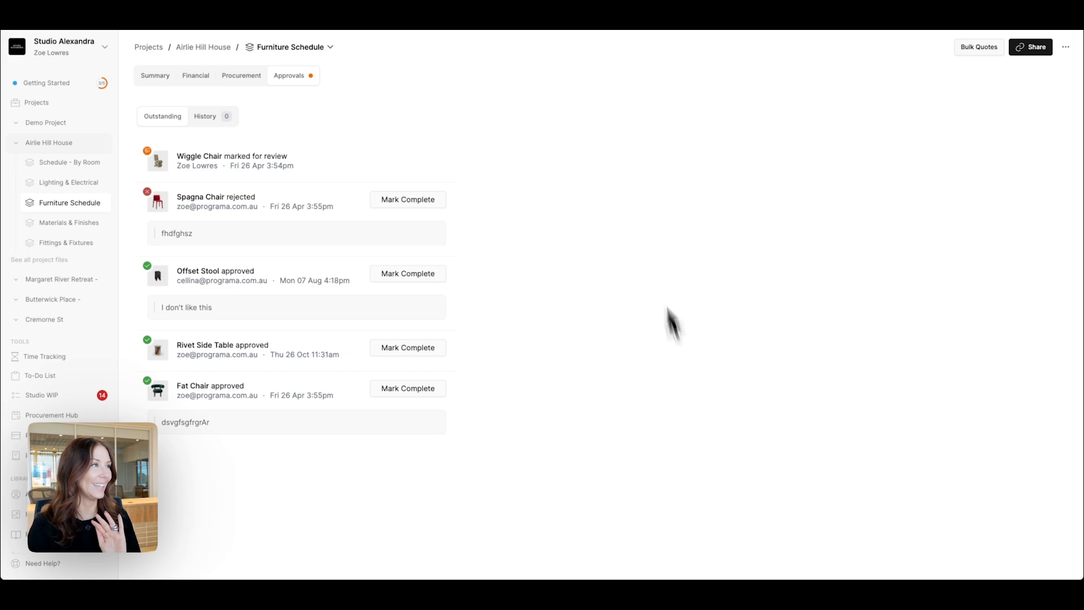
pyautogui.click(155, 75)
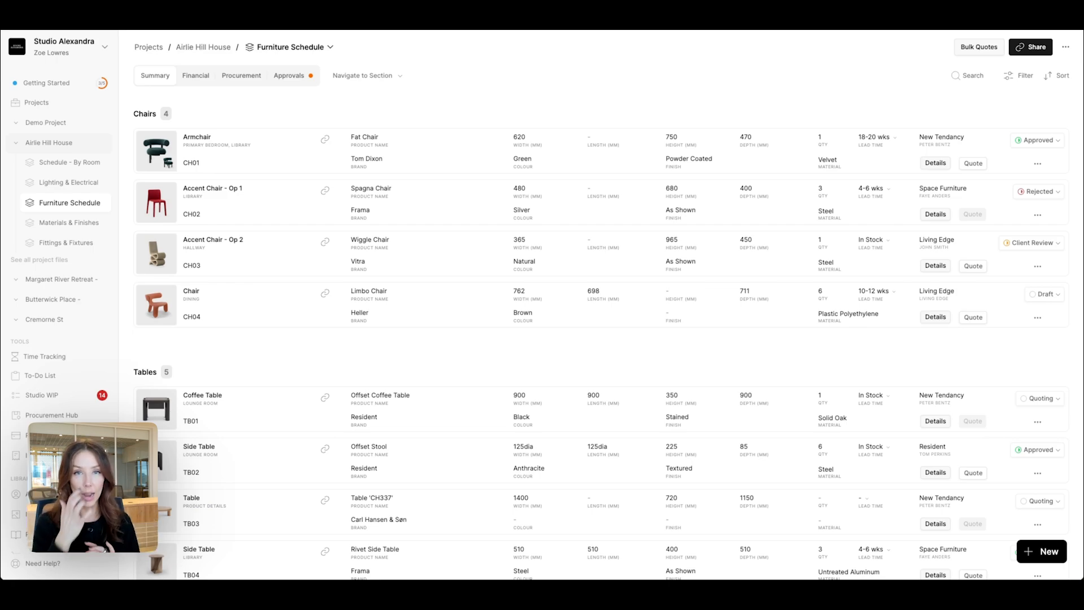
# - Create a new blank schedule in the Airlie Hill House project
pyautogui.click(303, 50)
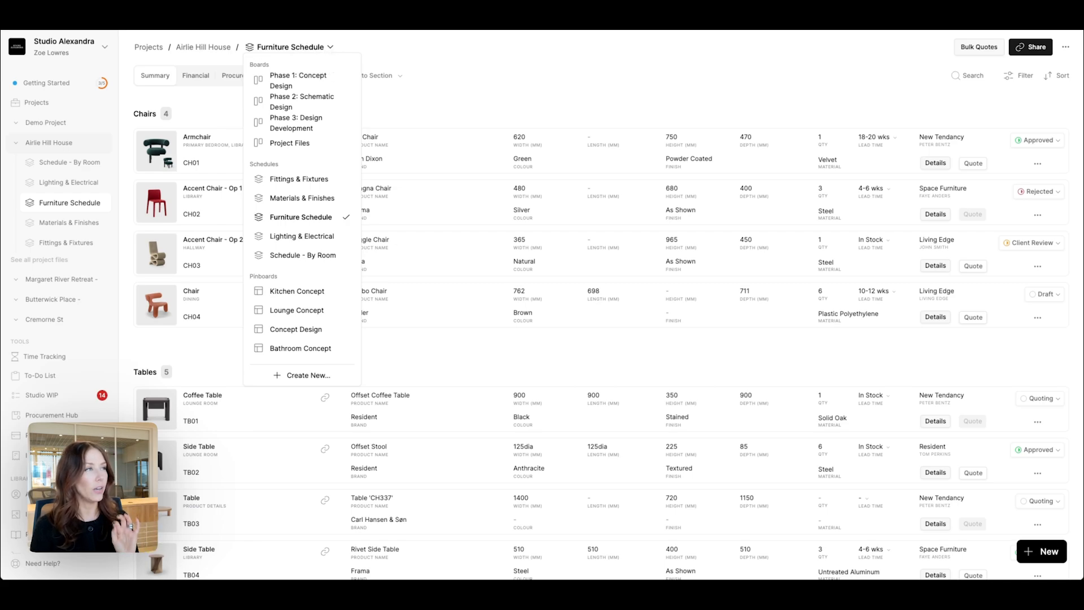
pyautogui.click(294, 375)
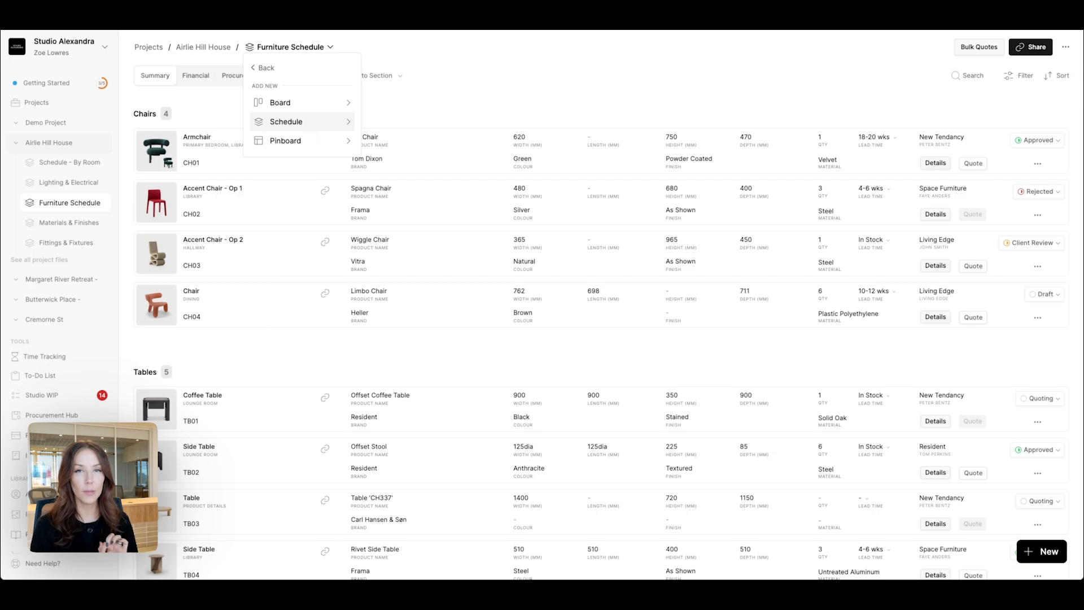
pyautogui.click(311, 125)
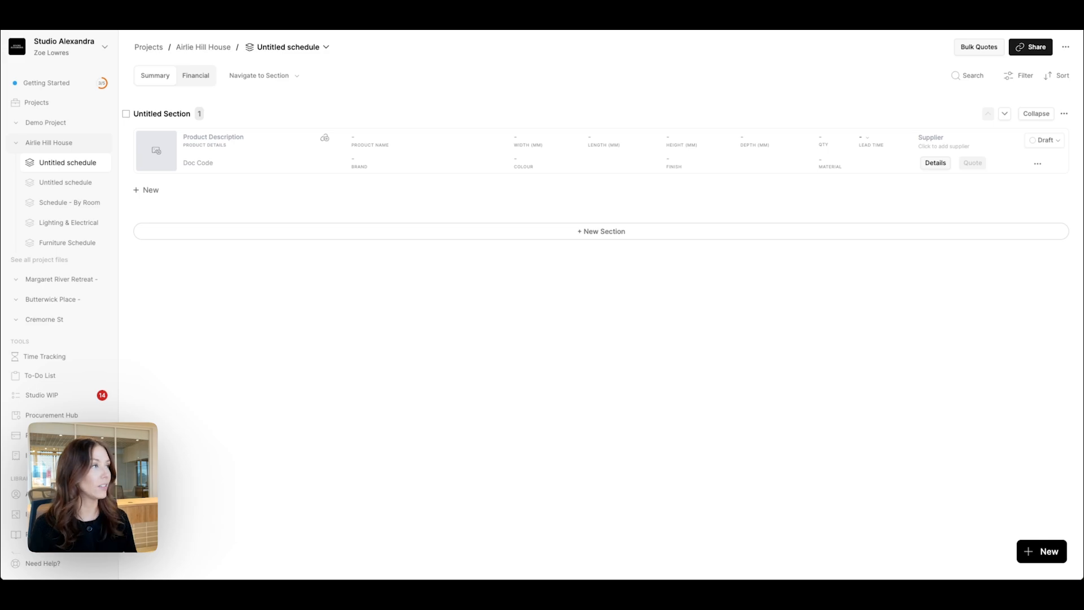
# - Open the Template Furniture & Decor schedule of the Template - Decor & Styling project
pyautogui.click(29, 106)
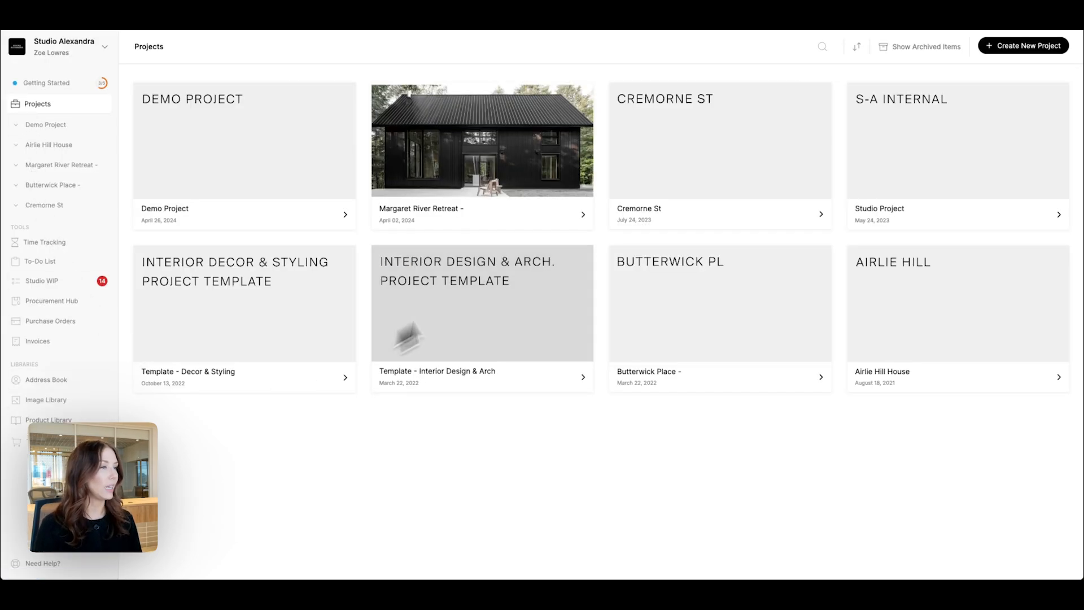
pyautogui.click(291, 339)
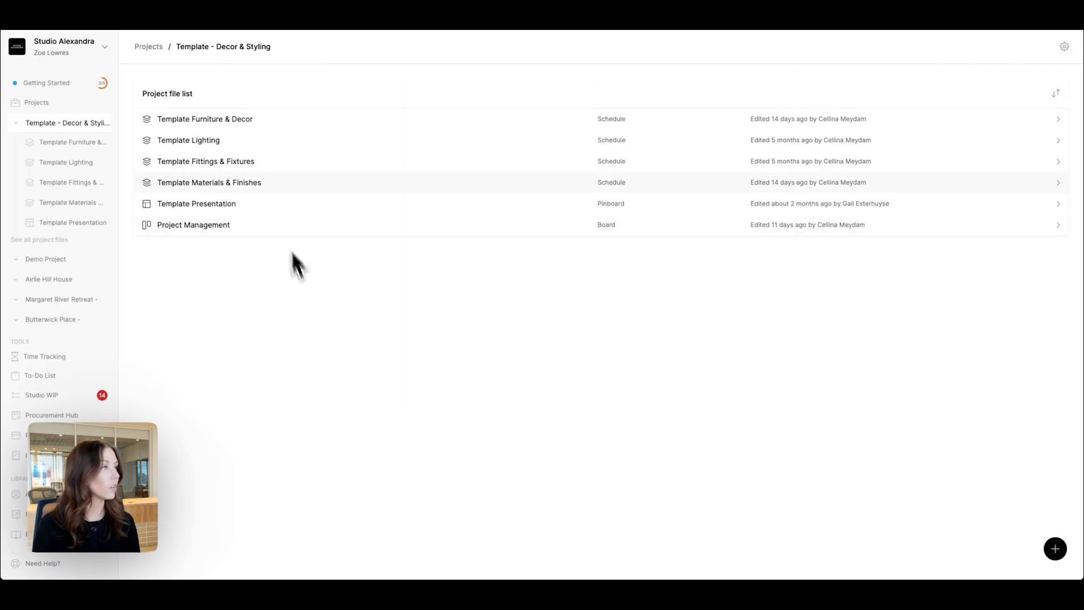
pyautogui.click(242, 125)
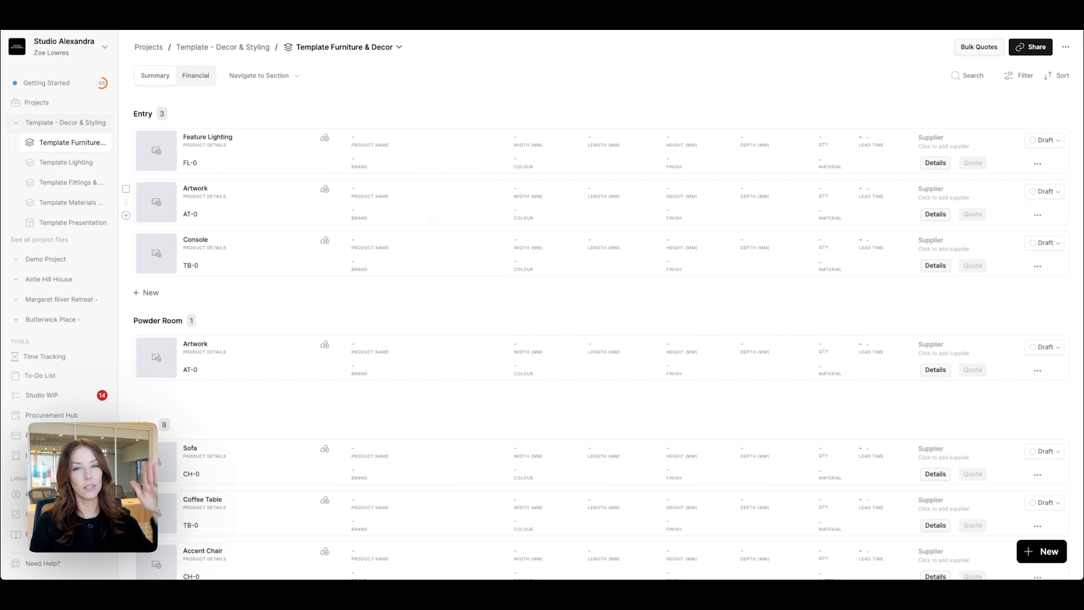
# - Examine the template's room sections and placeholder items from Entry through to Kitchen, and return to the start of the schedule
pyautogui.scroll(-3, 429, 217)
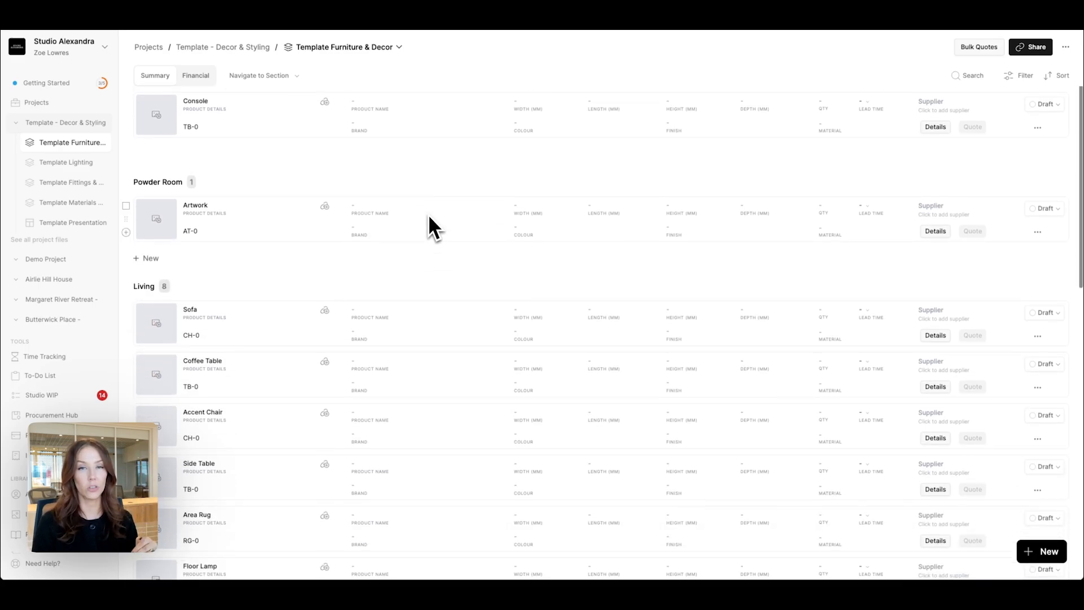
pyautogui.scroll(-4, 428, 214)
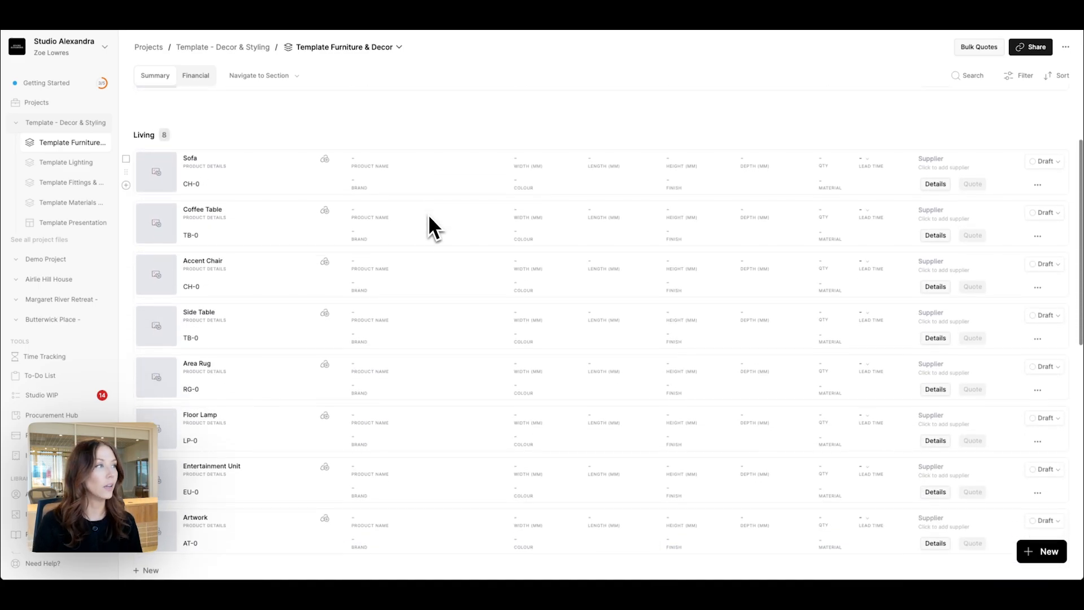
pyautogui.scroll(-4, 428, 214)
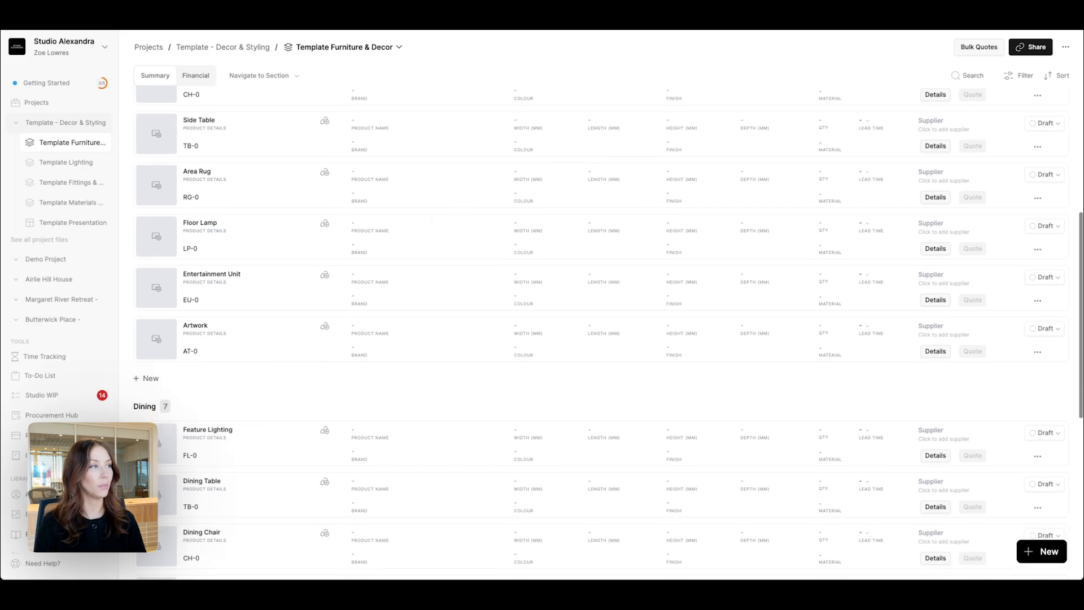
pyautogui.scroll(-5, 429, 217)
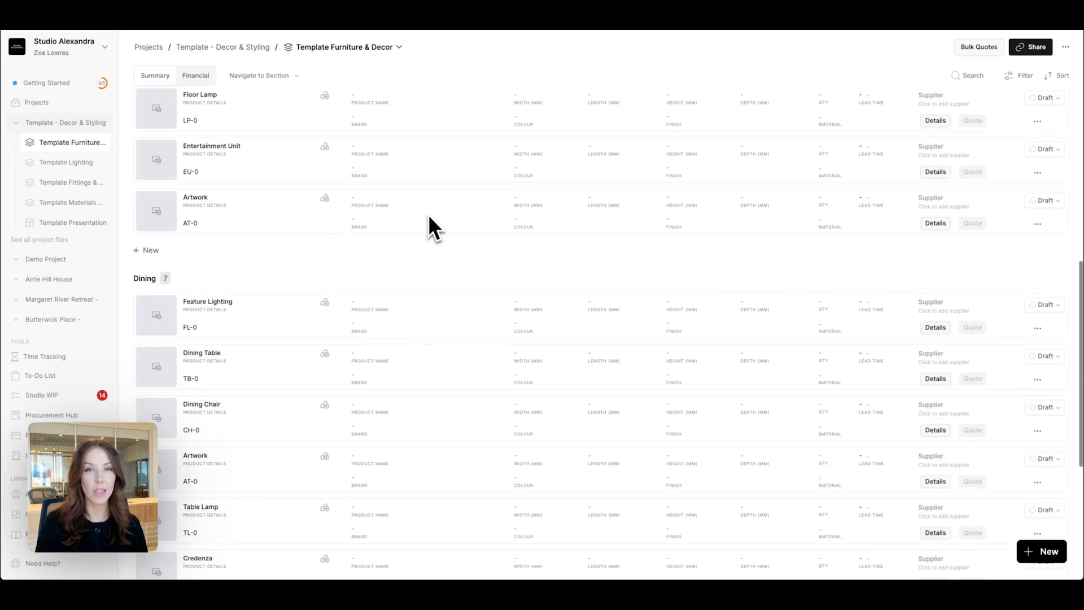
pyautogui.scroll(-1, 428, 215)
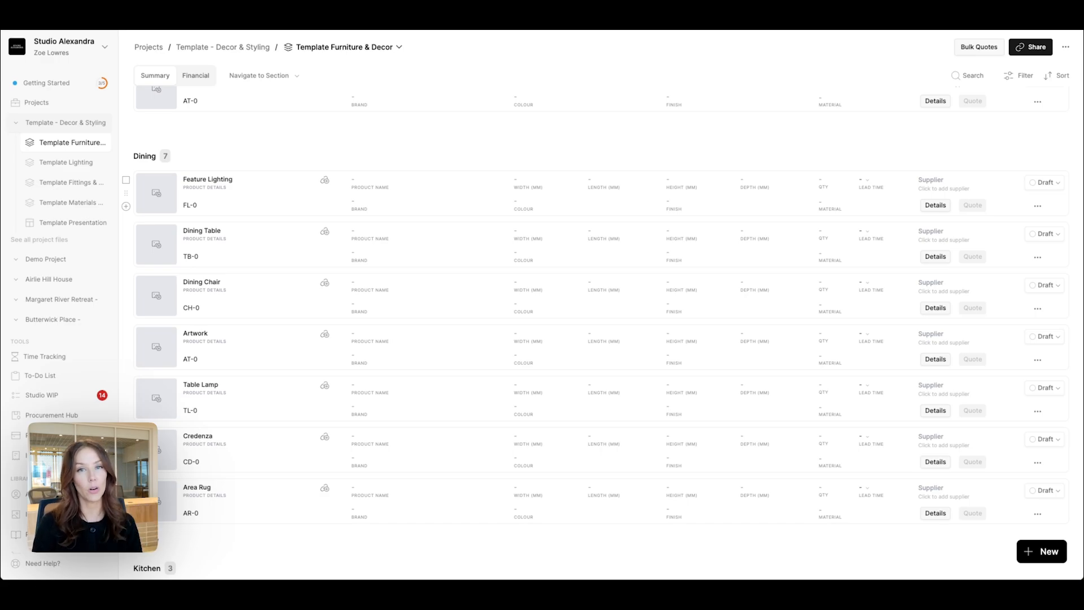
pyautogui.scroll(-3, 428, 214)
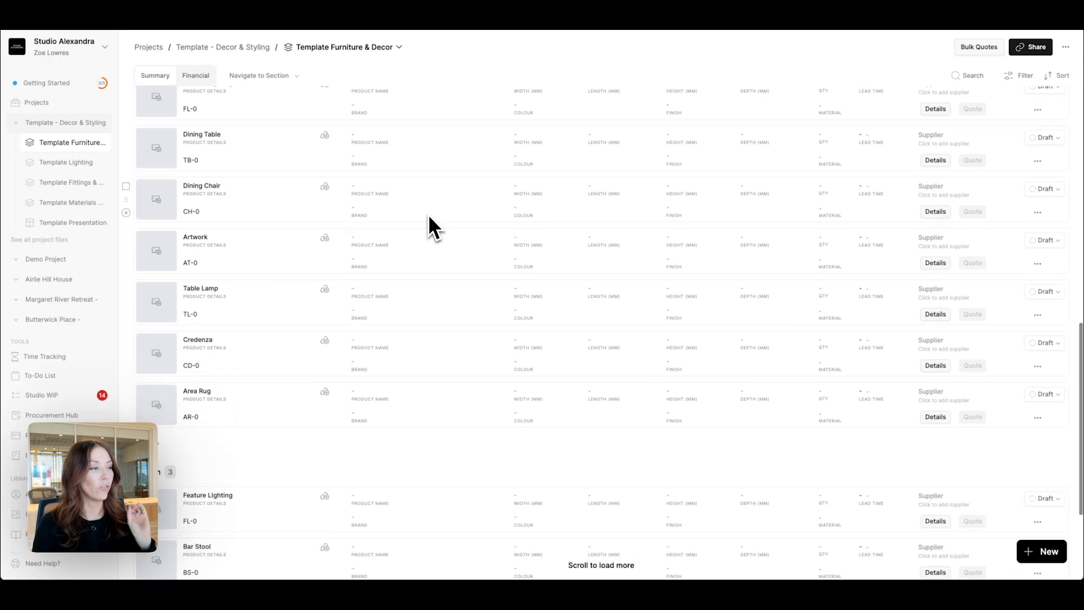
pyautogui.scroll(2, 428, 215)
pyautogui.scroll(10, 428, 254)
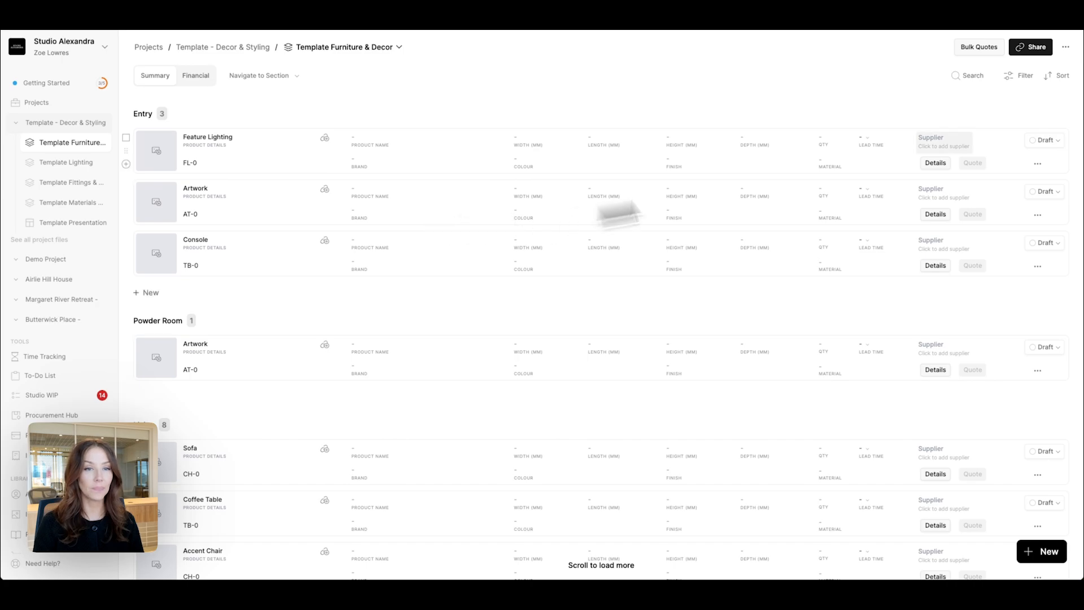
# - Display the projects the Template Furniture & Decor schedule can be copied to, such as Airlie Hill House
pyautogui.click(1065, 50)
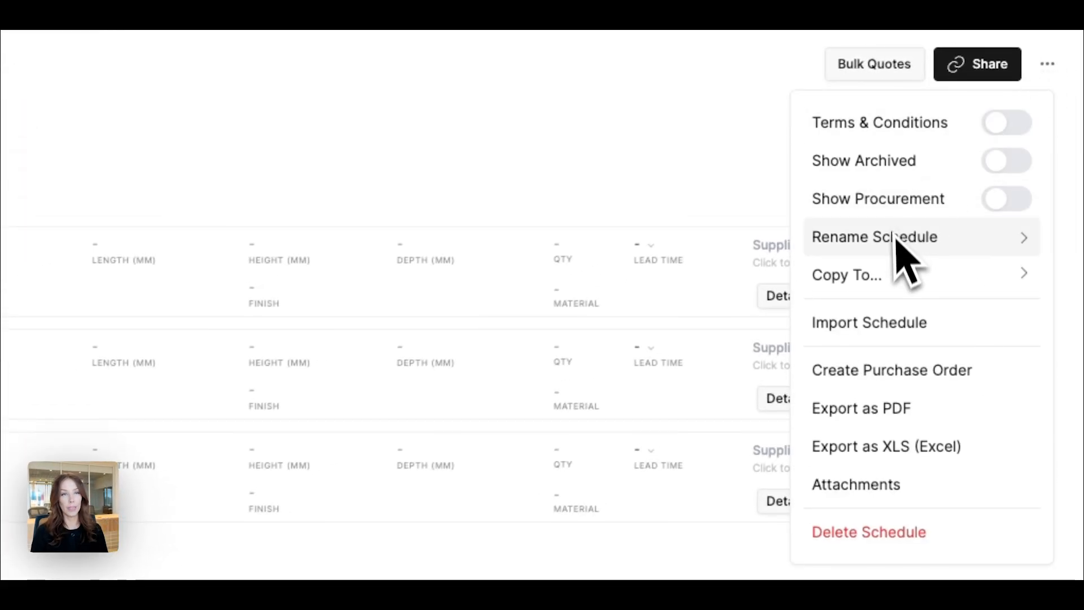
pyautogui.click(880, 265)
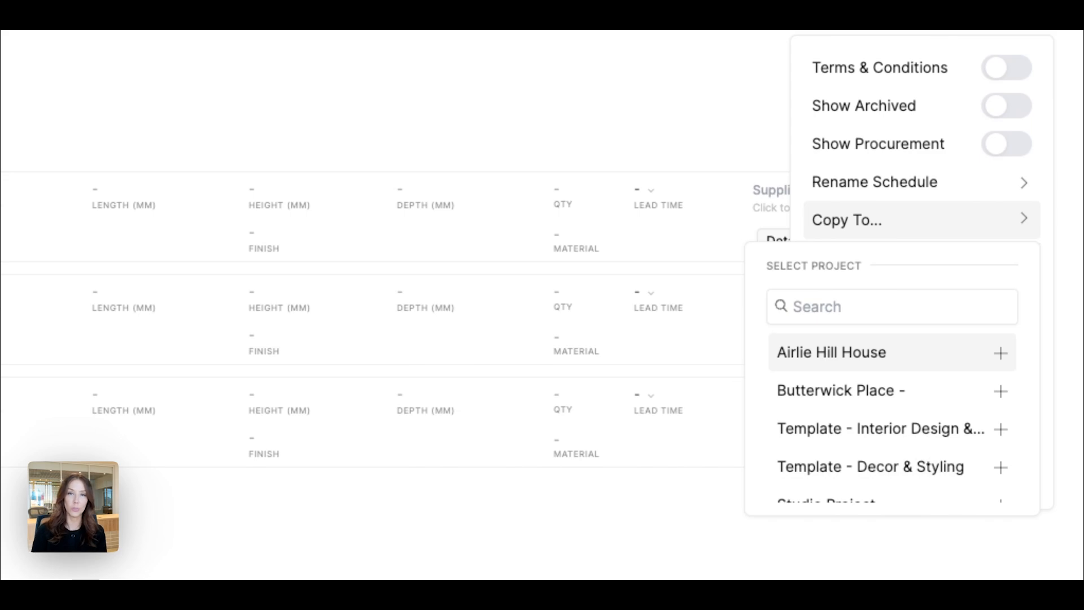
pyautogui.click(874, 373)
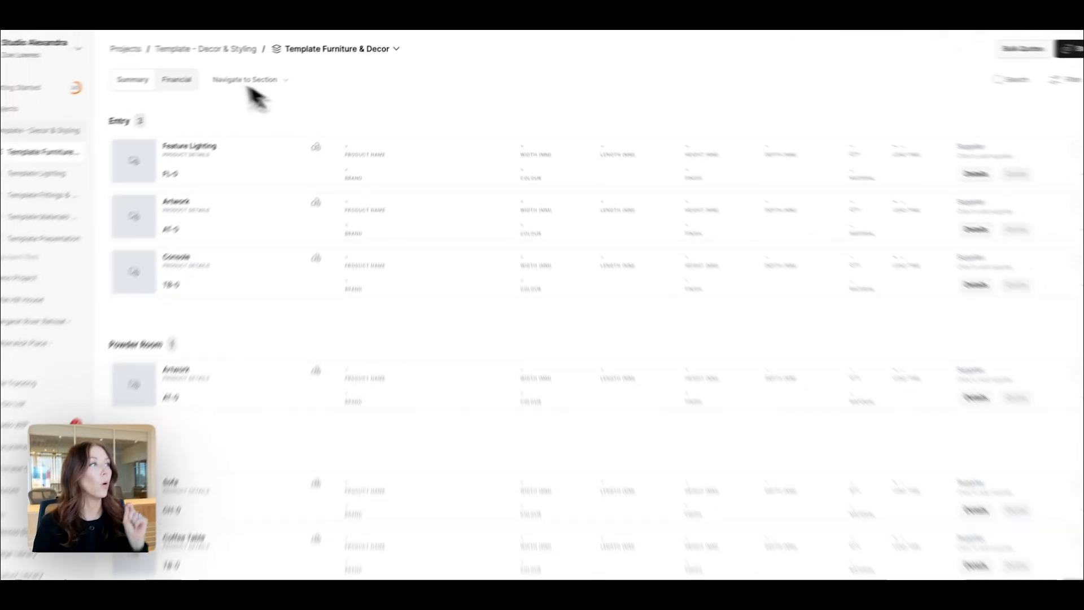
# - Return to the projects overview and open the second untitled schedule in the Airlie Hill House project
pyautogui.click(149, 47)
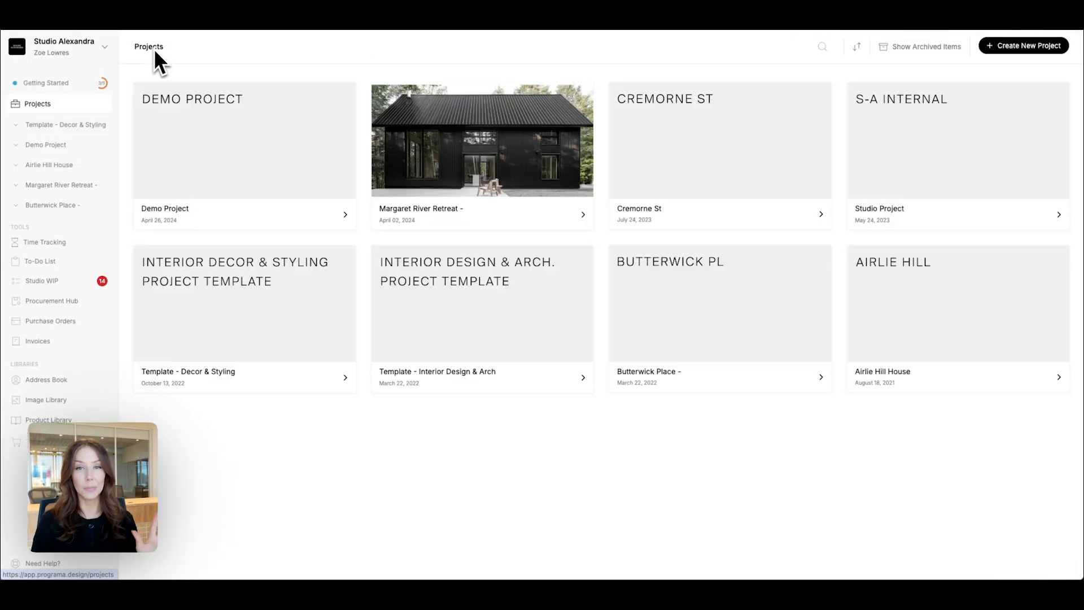
pyautogui.click(327, 258)
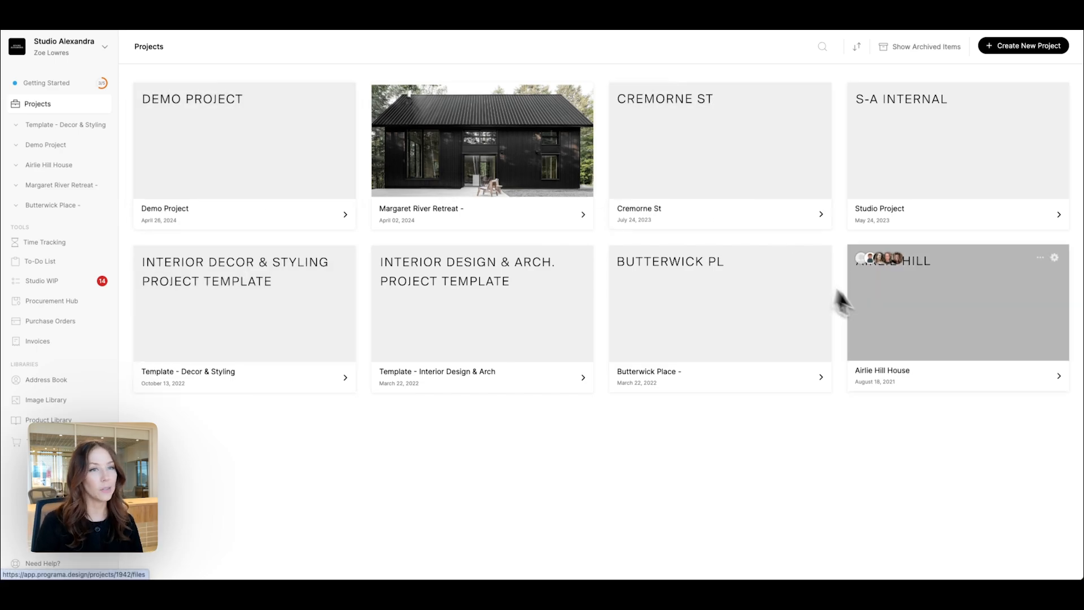
pyautogui.click(874, 303)
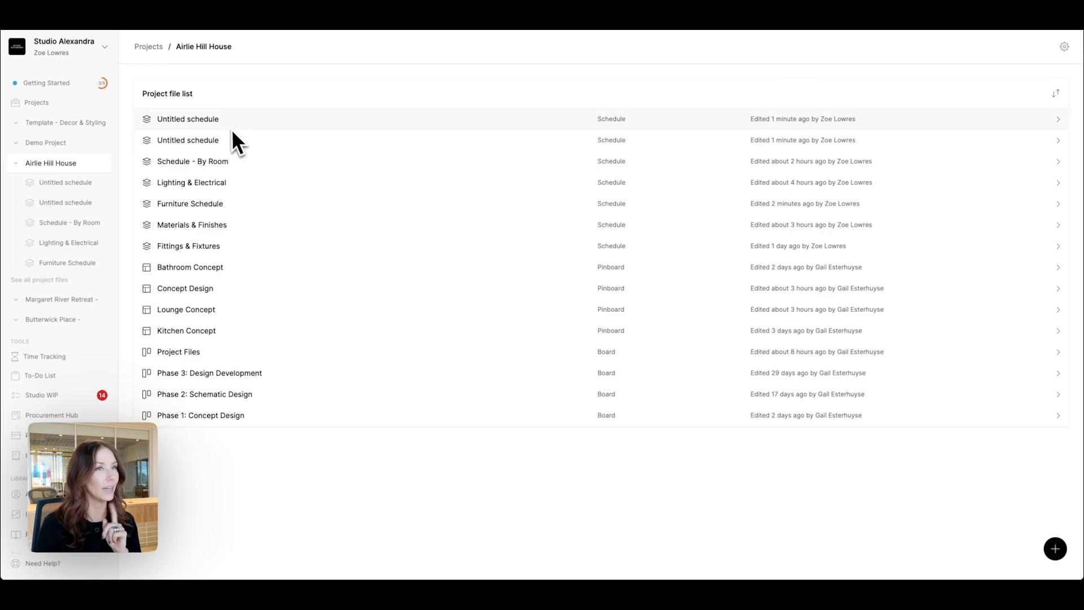
pyautogui.click(211, 142)
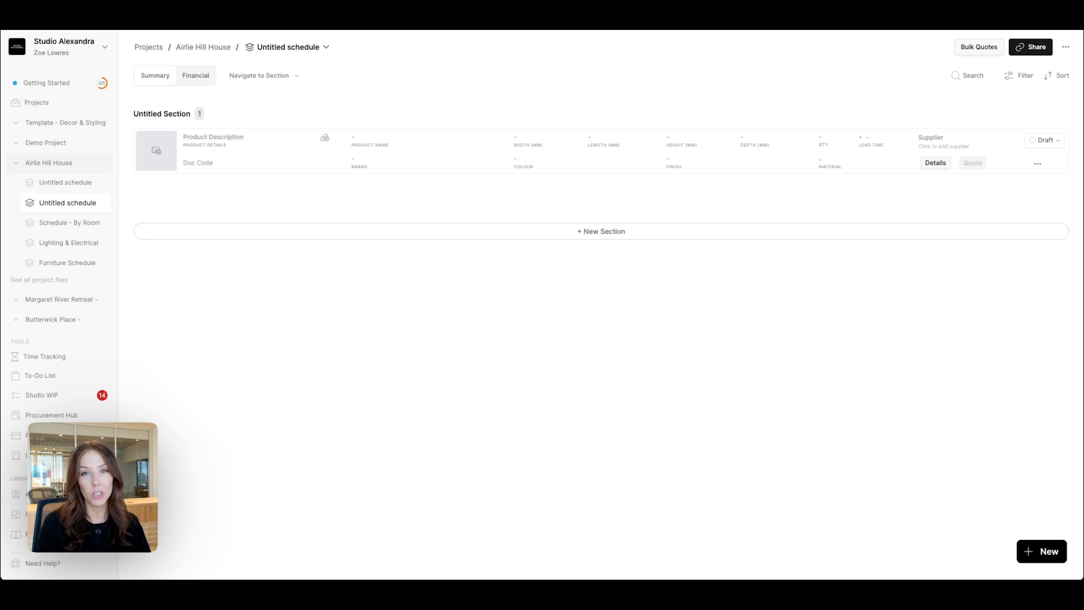
# - Rename the untitled schedule as FF&E
pyautogui.click(1065, 47)
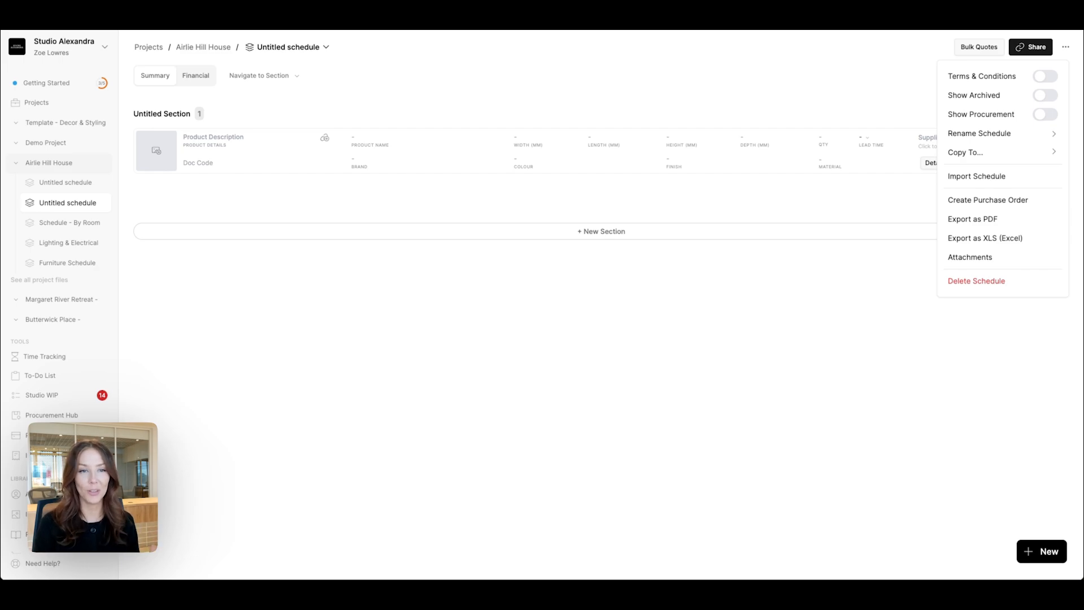
pyautogui.click(998, 135)
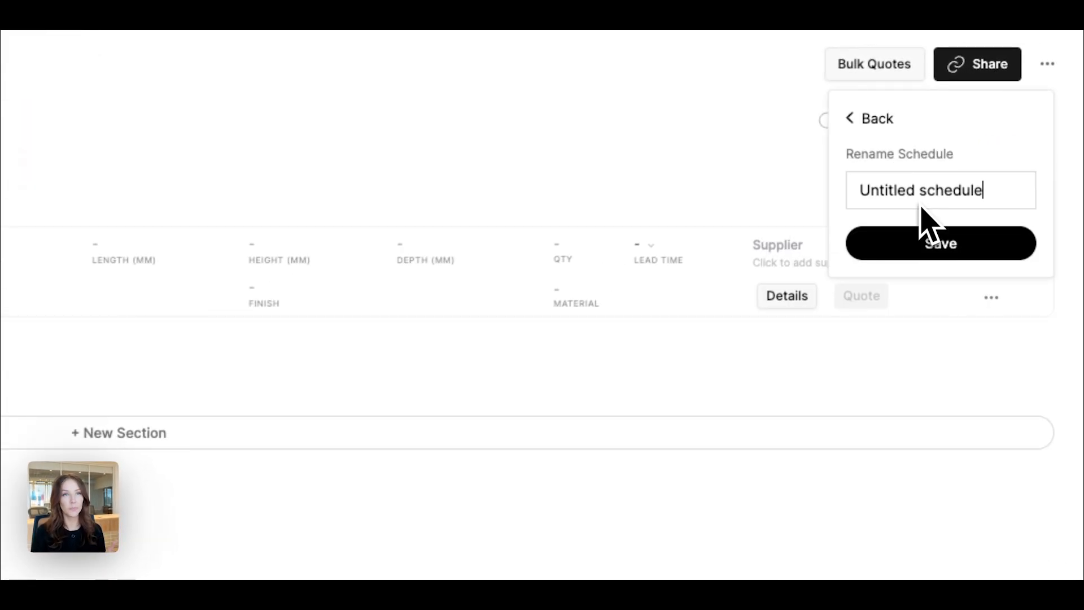
pyautogui.tripleClick(921, 192)
pyautogui.write('FF&E')
pyautogui.click(941, 243)
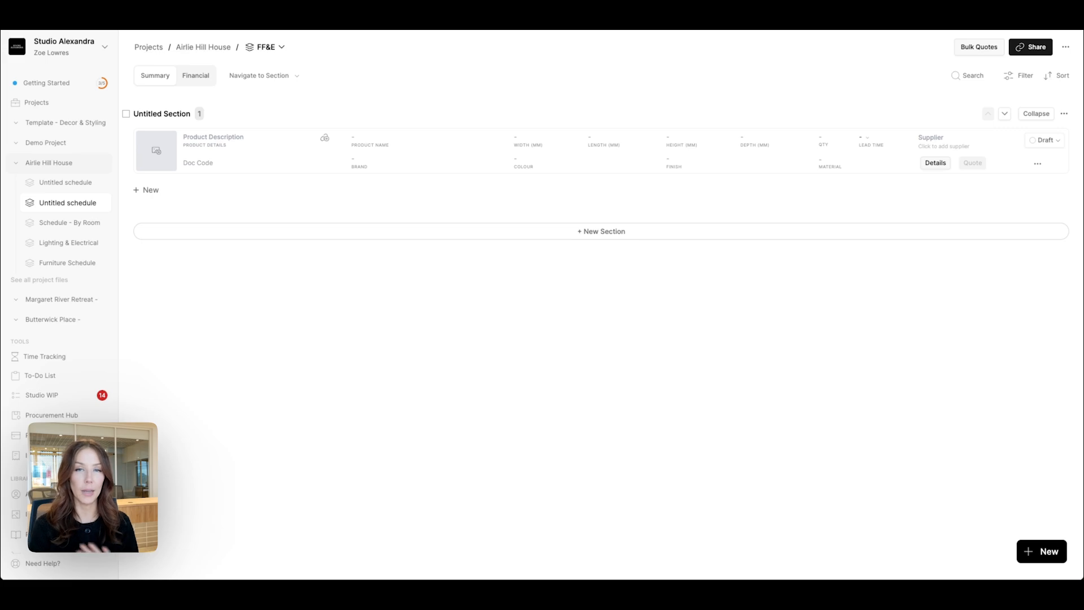
# - Rename the schedule's untitled first section as ENTRY
pyautogui.tripleClick(177, 114)
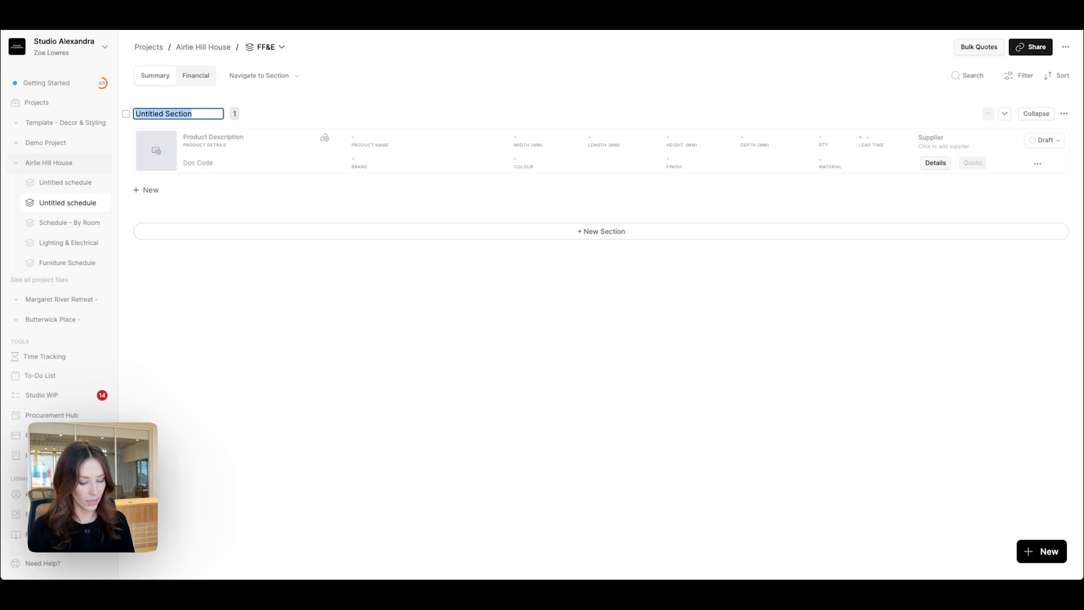
pyautogui.write('ENTRY')
pyautogui.press('Return')
# - Add two new sections below ENTRY, naming them KITCHEN and DINING
pyautogui.click(592, 231)
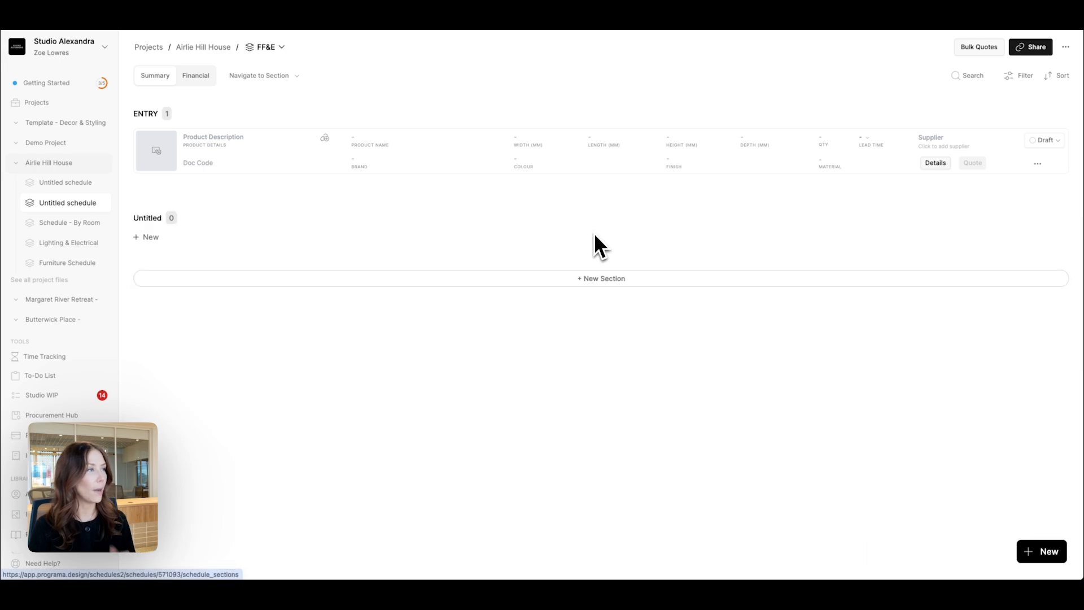
pyautogui.click(150, 219)
pyautogui.write('K')
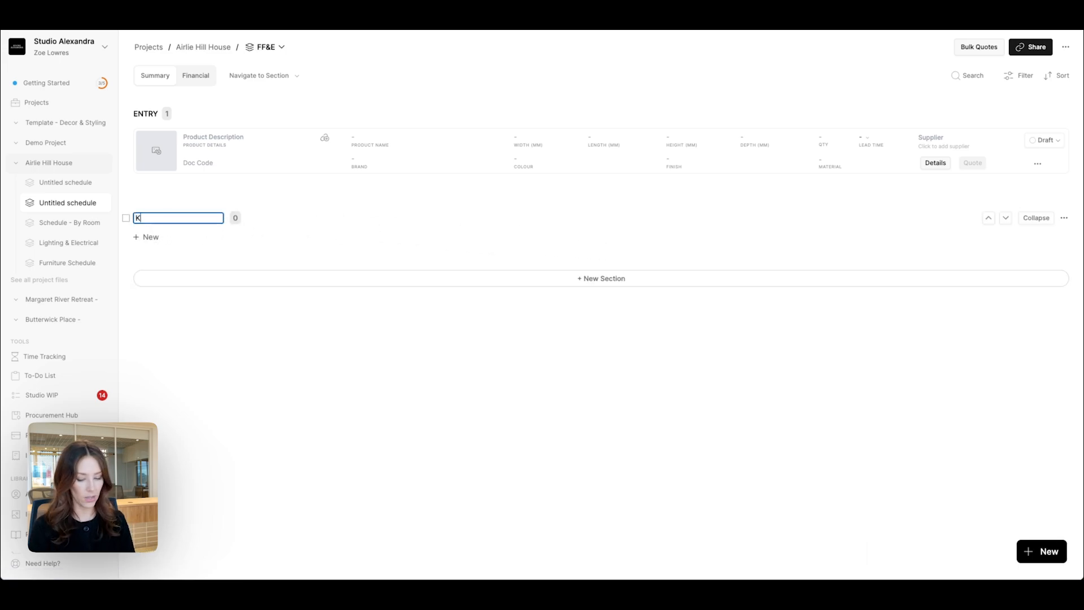
pyautogui.press('Return')
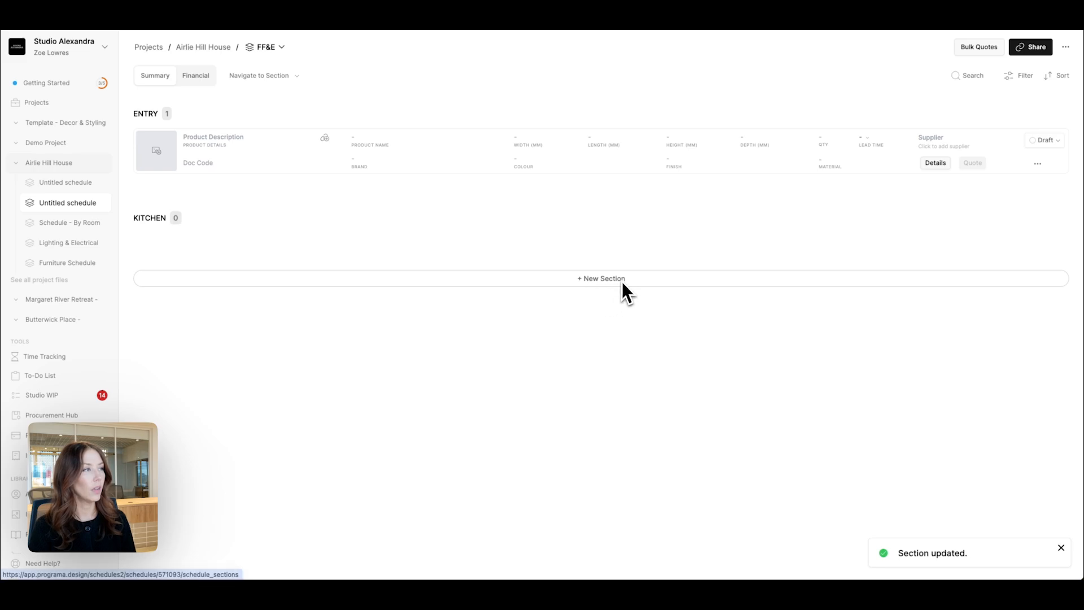
pyautogui.click(622, 280)
pyautogui.click(161, 266)
pyautogui.write('D')
pyautogui.press('Return')
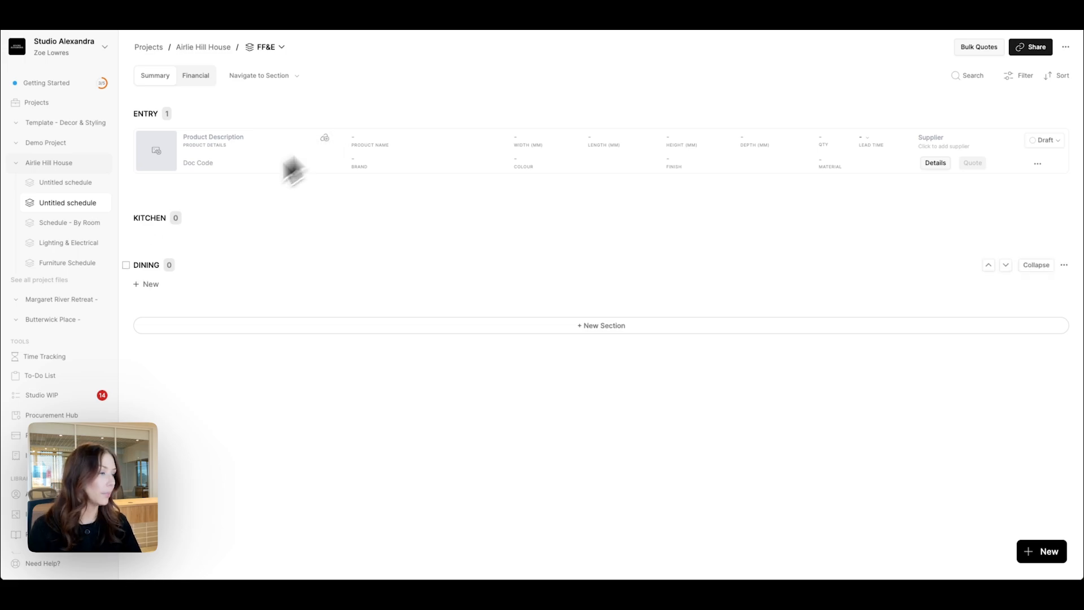
# - View the Help Center guides, and return to the FF&E schedule with the support chat dismissed
pyautogui.click(34, 564)
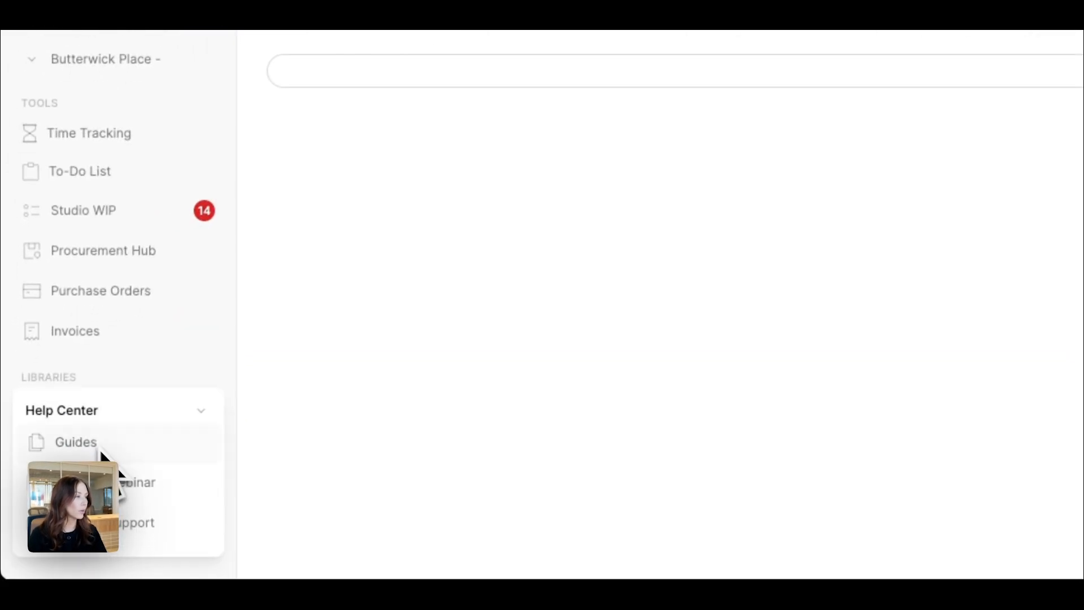
pyautogui.click(85, 441)
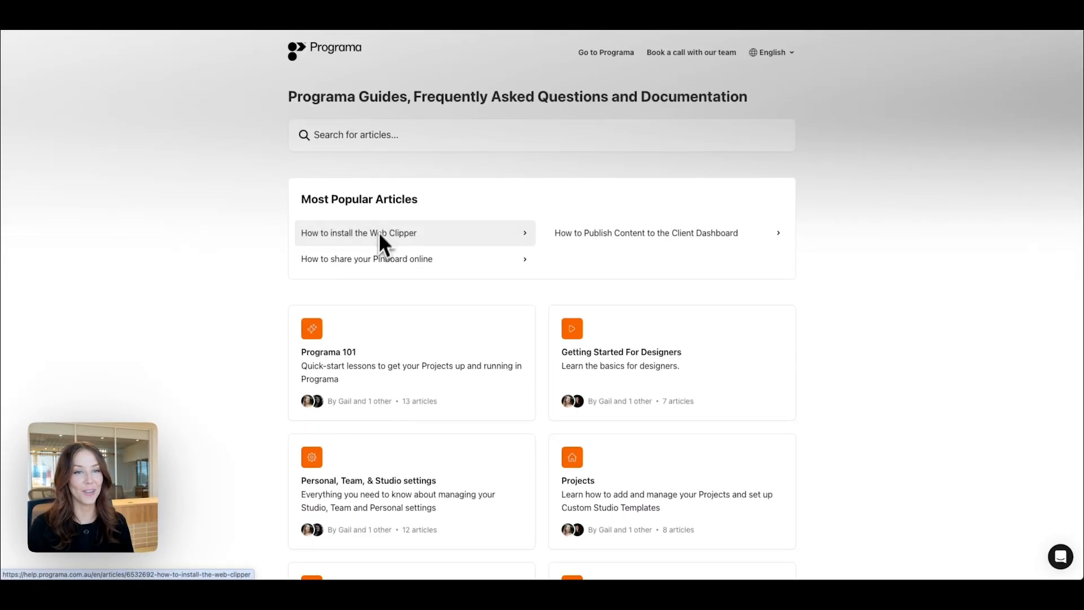
pyautogui.click(225, 11)
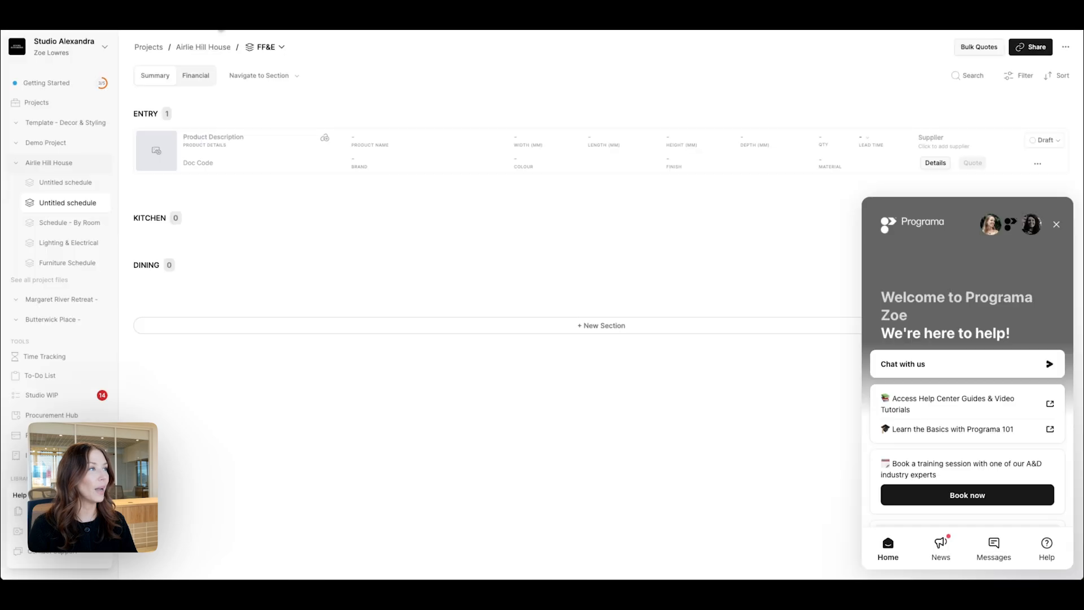
pyautogui.click(1056, 224)
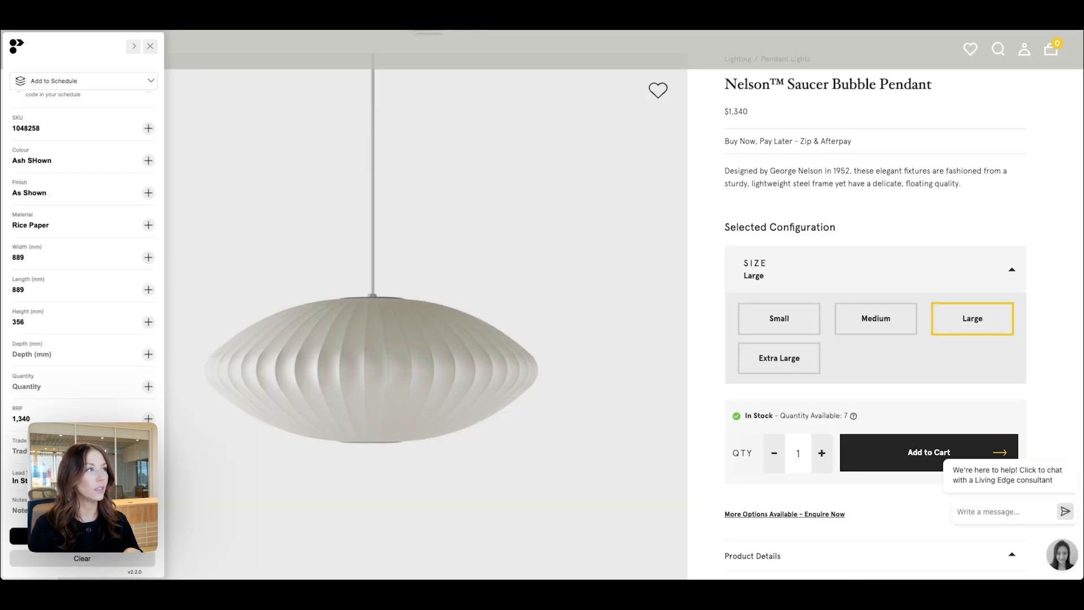
# - Close the filled-in clipper on the Nelson Saucer Bubble Pendant page and check the Programa Web Clipper's pin setting among the browser extensions
pyautogui.click(150, 46)
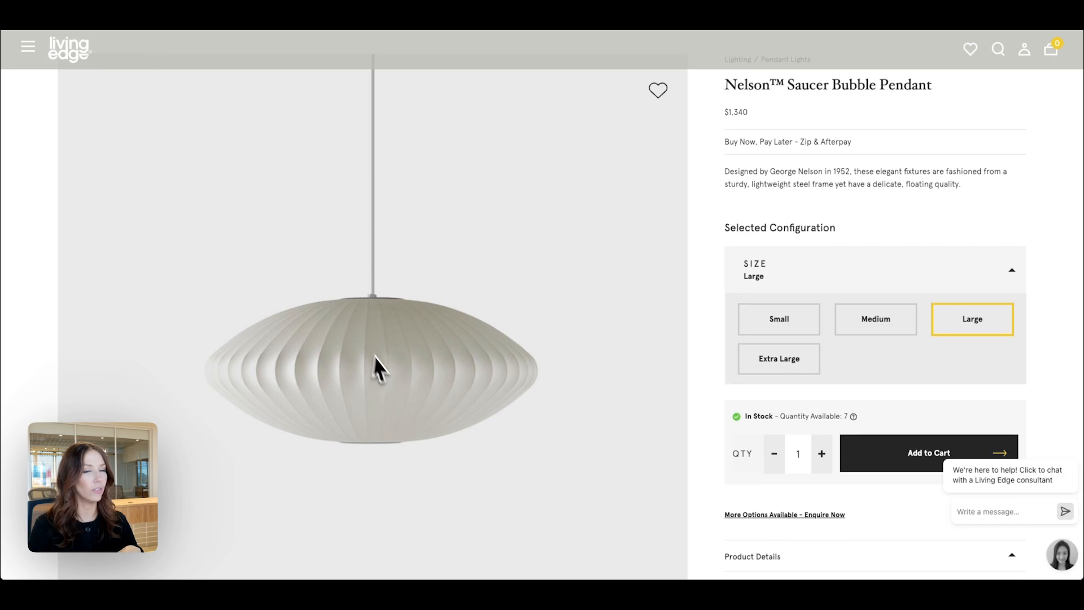
pyautogui.scroll(2, 375, 363)
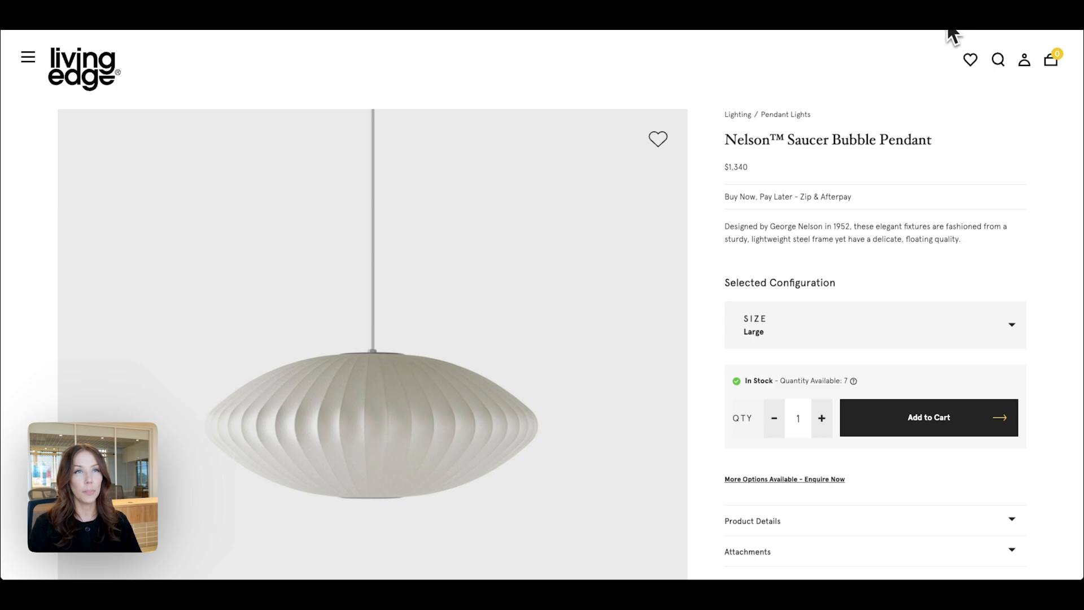
pyautogui.click(1003, 31)
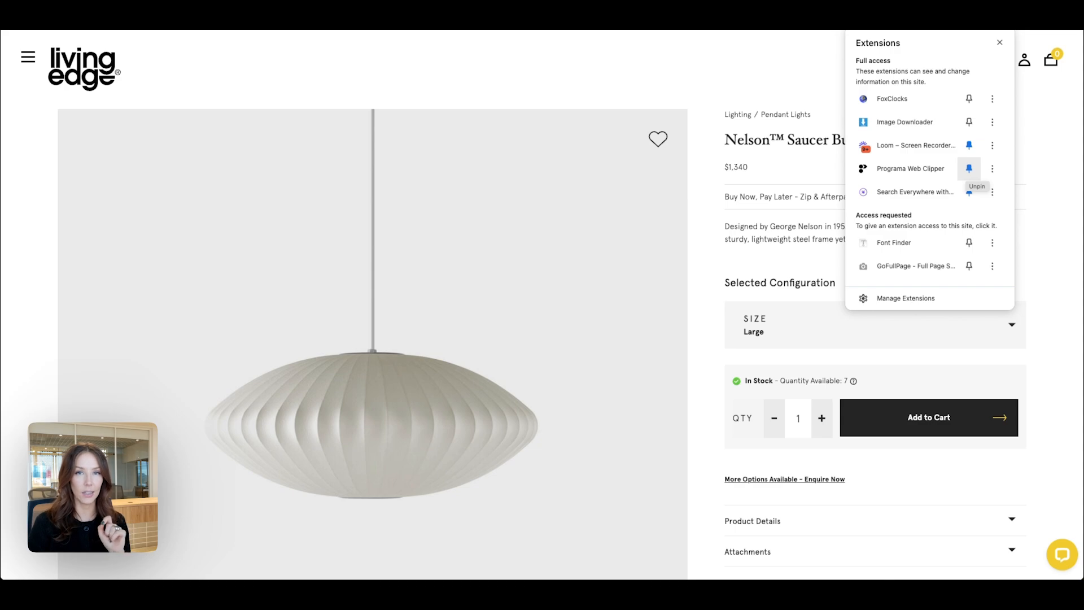
pyautogui.click(842, 41)
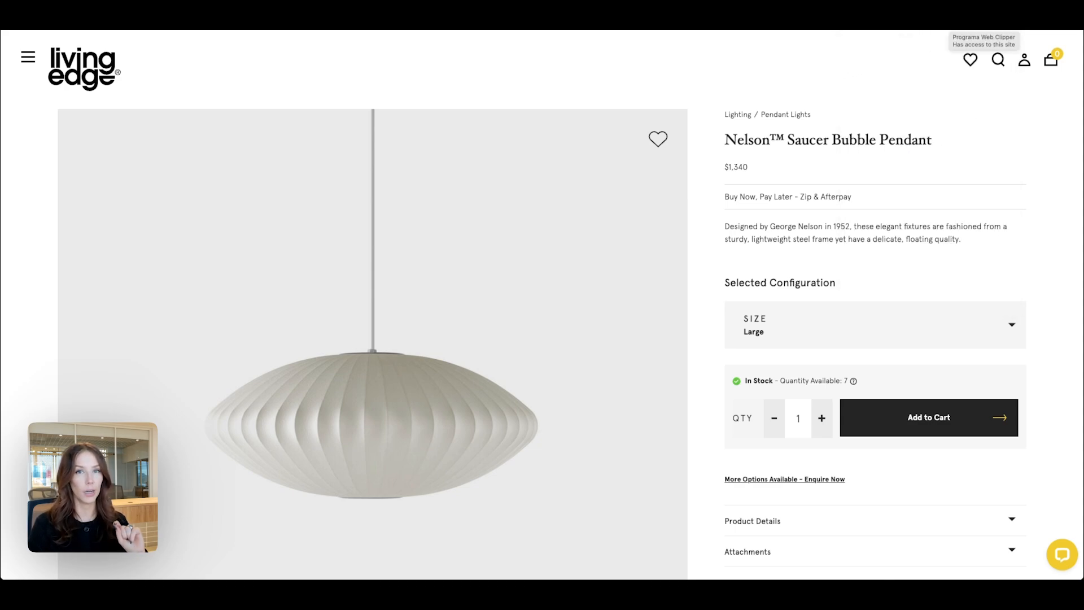
# - Open the Programa Web Clipper on the other side of the product page and clip the pendant's product image
pyautogui.click(950, 28)
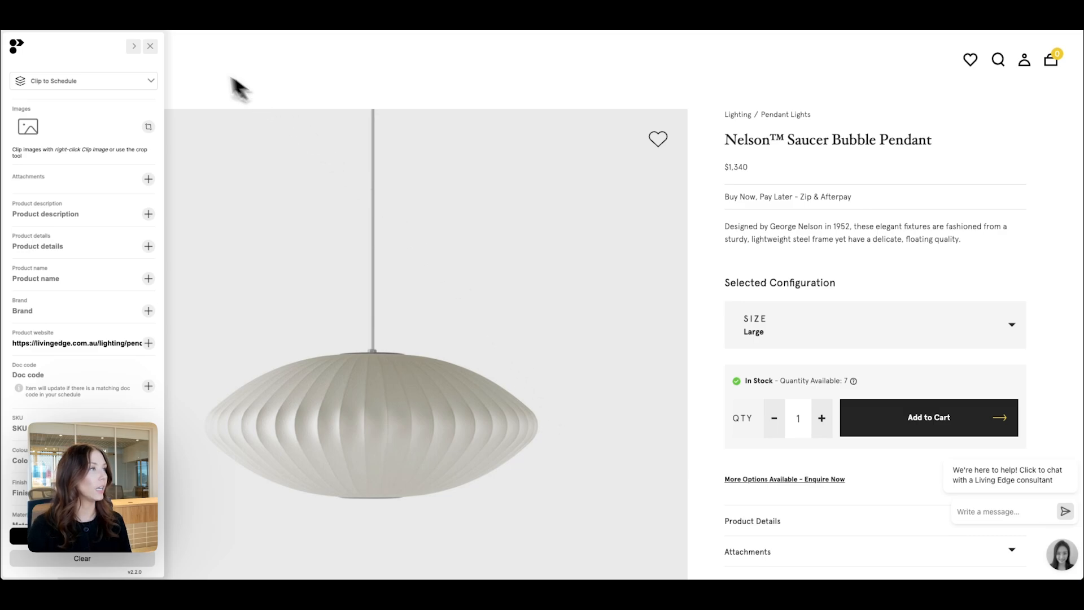
pyautogui.click(134, 47)
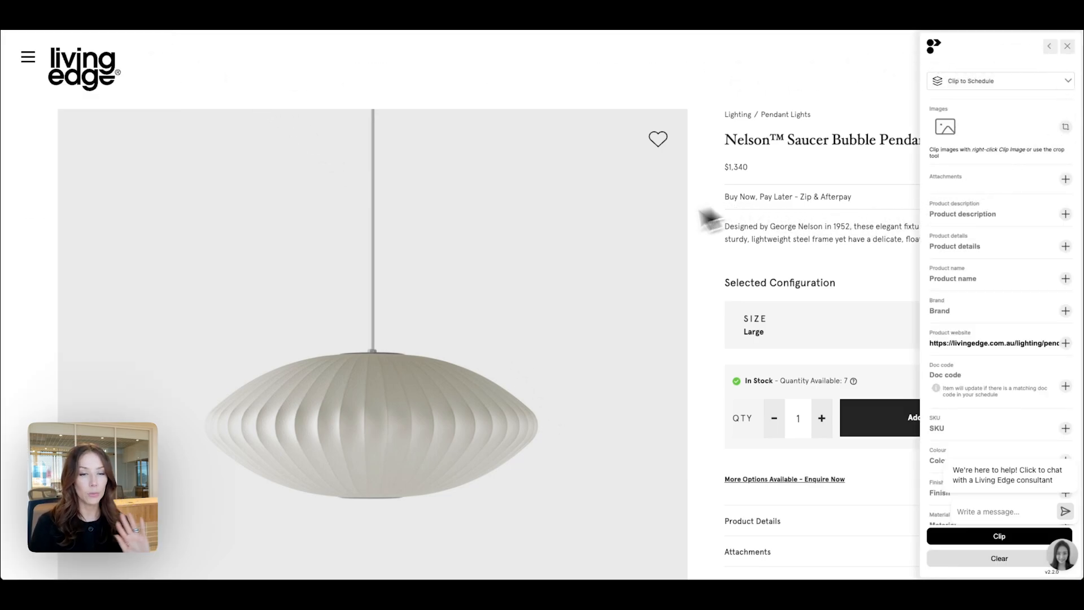
pyautogui.rightClick(453, 328)
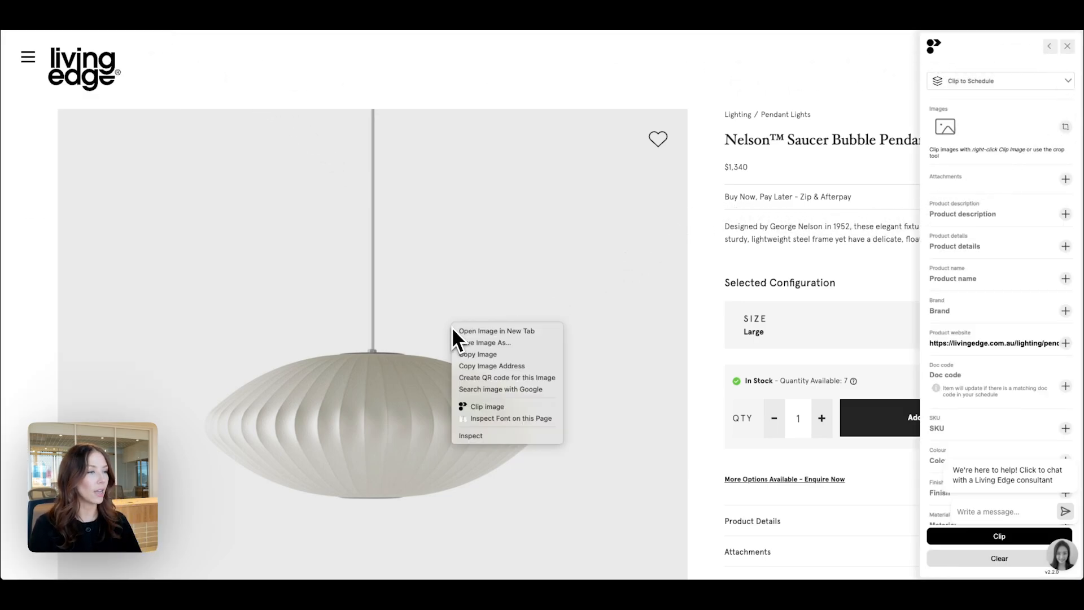
pyautogui.click(477, 407)
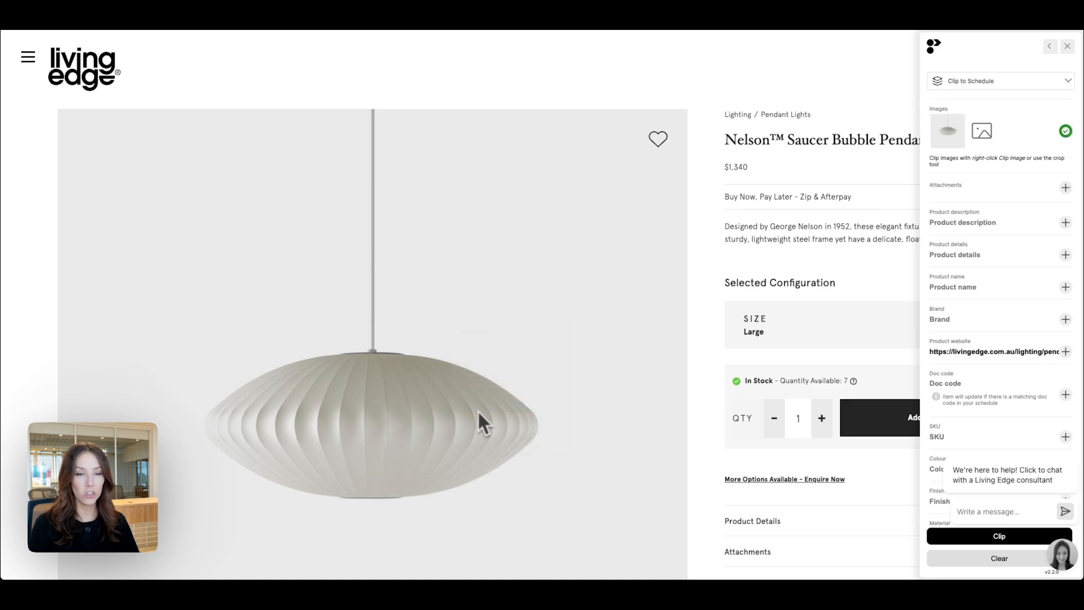
pyautogui.rightClick(435, 357)
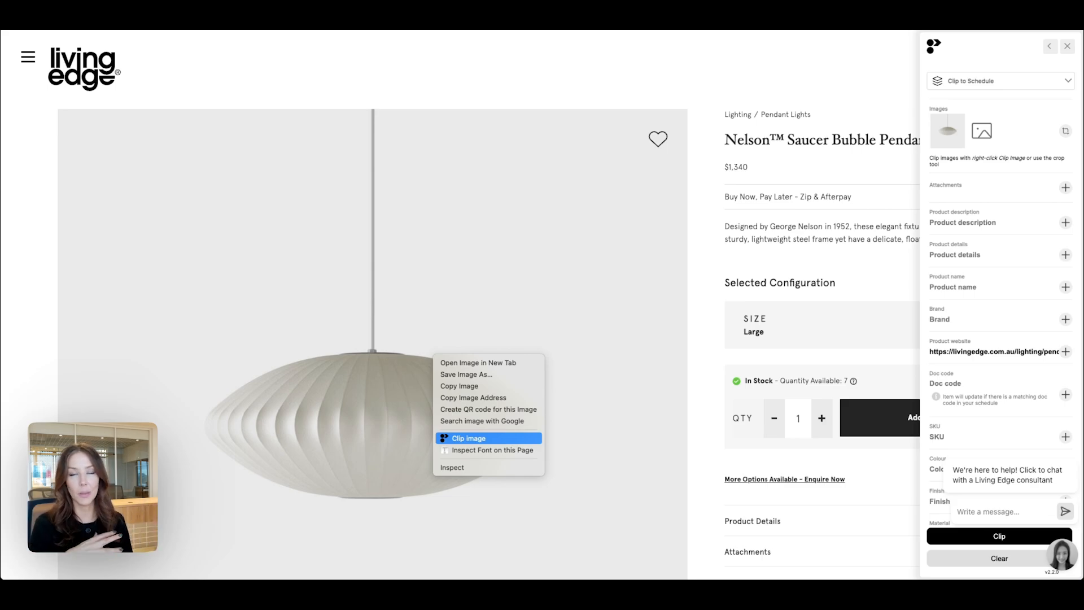
pyautogui.click(472, 439)
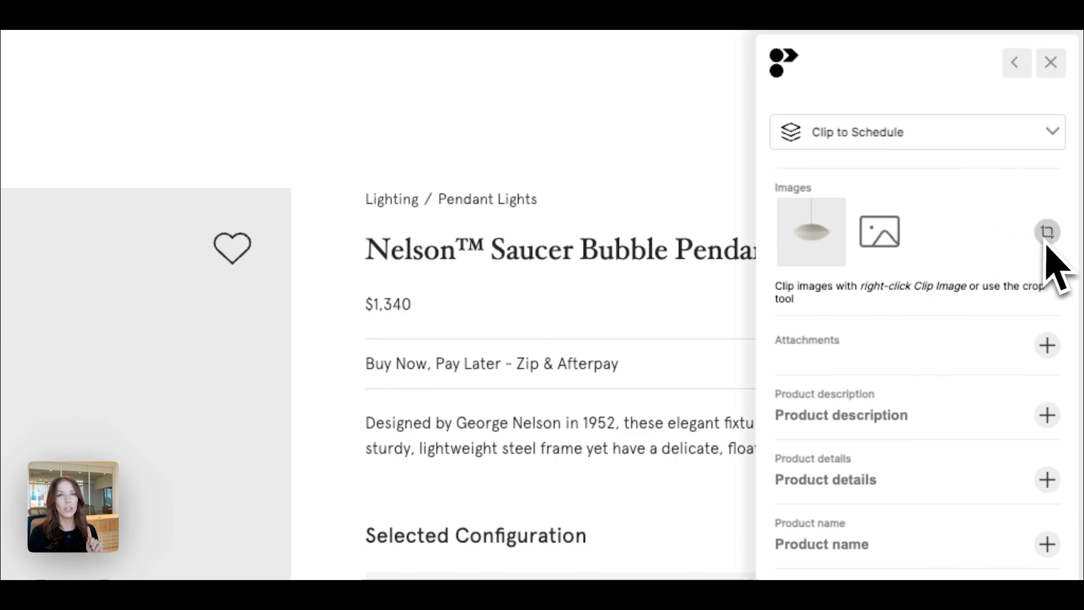
# - Capture a cropped area of the pendant photo as a second clip image, and remove that cropped image
pyautogui.click(1044, 243)
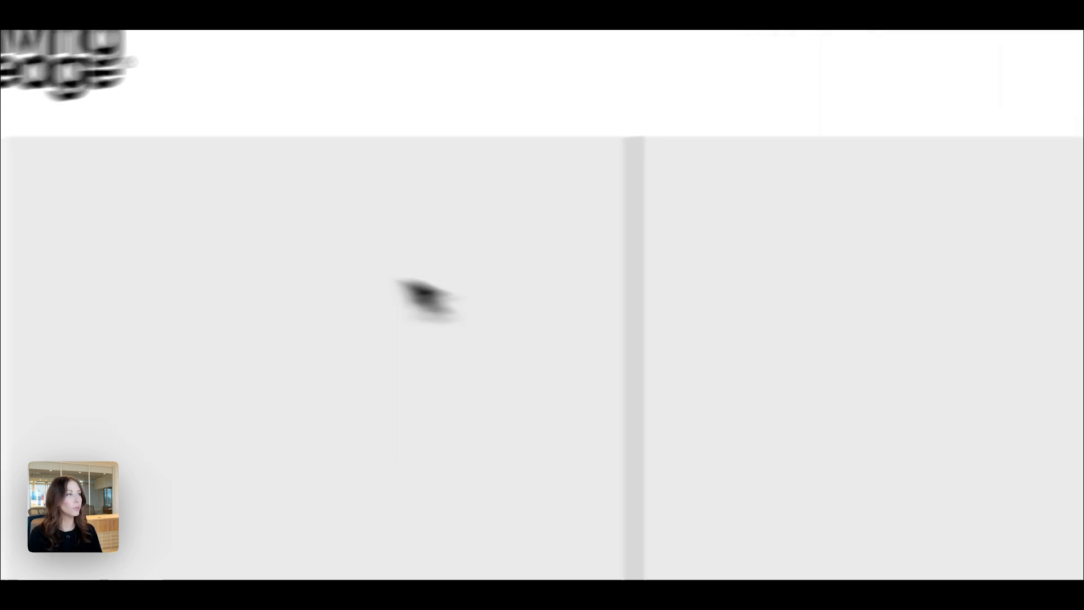
pyautogui.moveTo(216, 127); pyautogui.dragTo(591, 558)
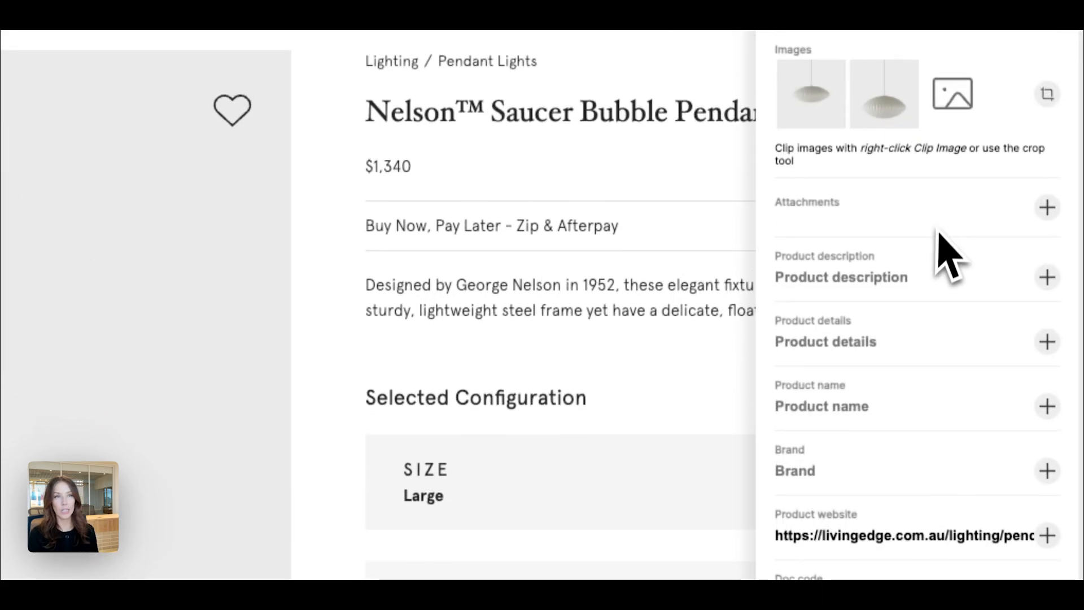
pyautogui.click(885, 97)
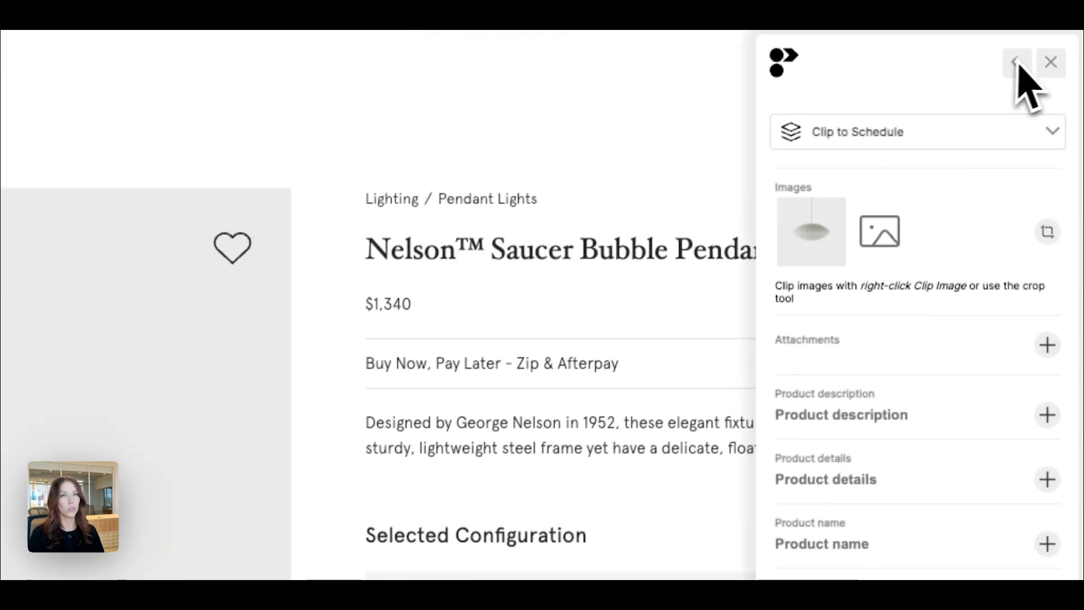
# - Move the clipper back to its original side and fill its product description with the page text "Pendant Lights"
pyautogui.click(1019, 65)
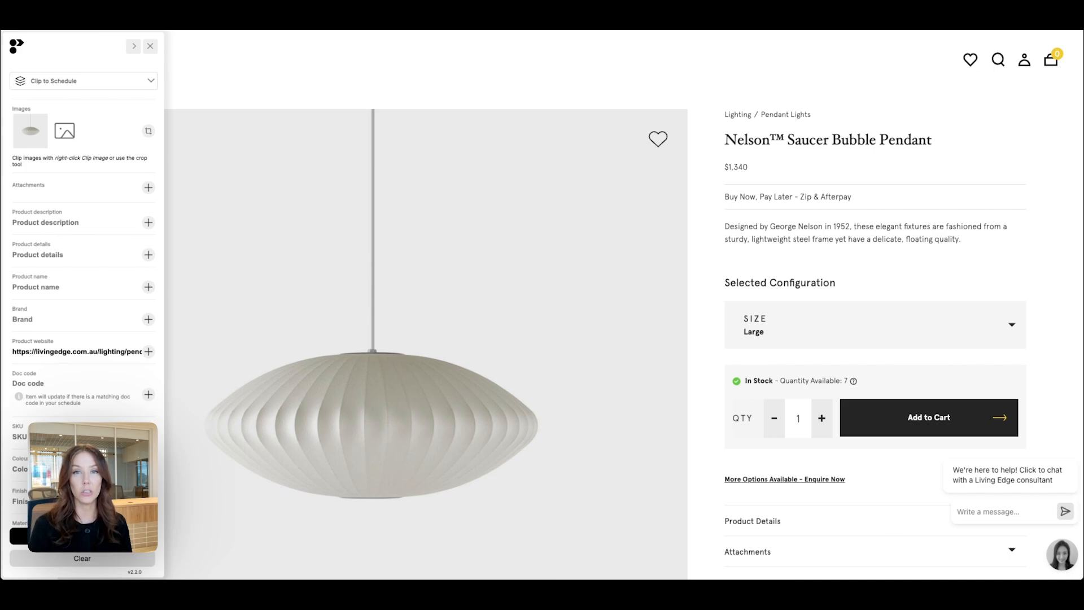
pyautogui.moveTo(813, 116); pyautogui.dragTo(761, 117)
pyautogui.rightClick(761, 117)
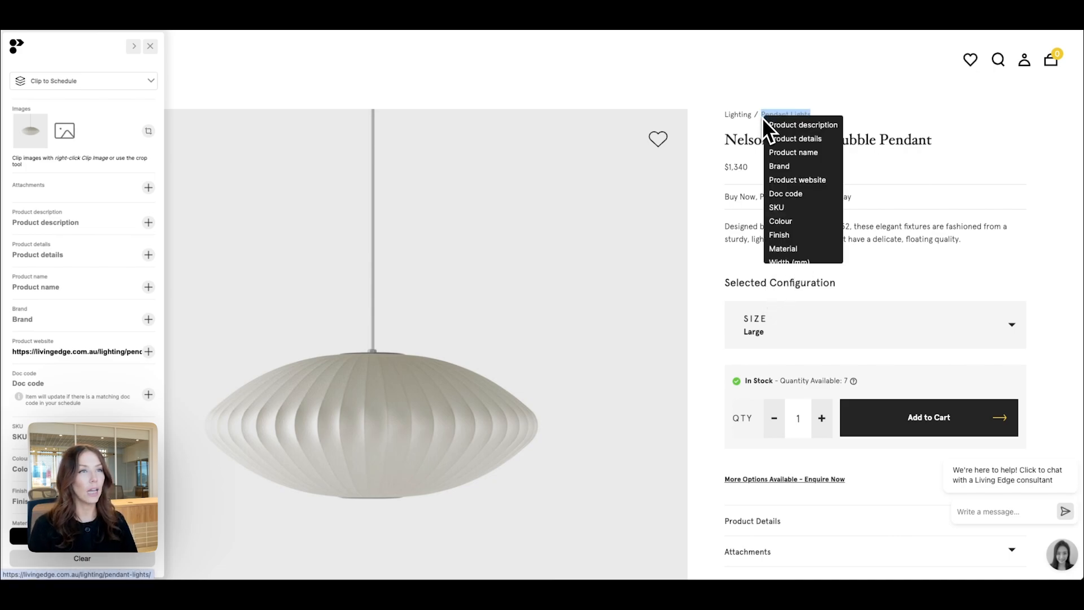
pyautogui.click(804, 125)
# - Clip "Saucer Bubble Pendant" from the page title as the product name and "Nelson" as the brand
pyautogui.moveTo(944, 144); pyautogui.dragTo(789, 149)
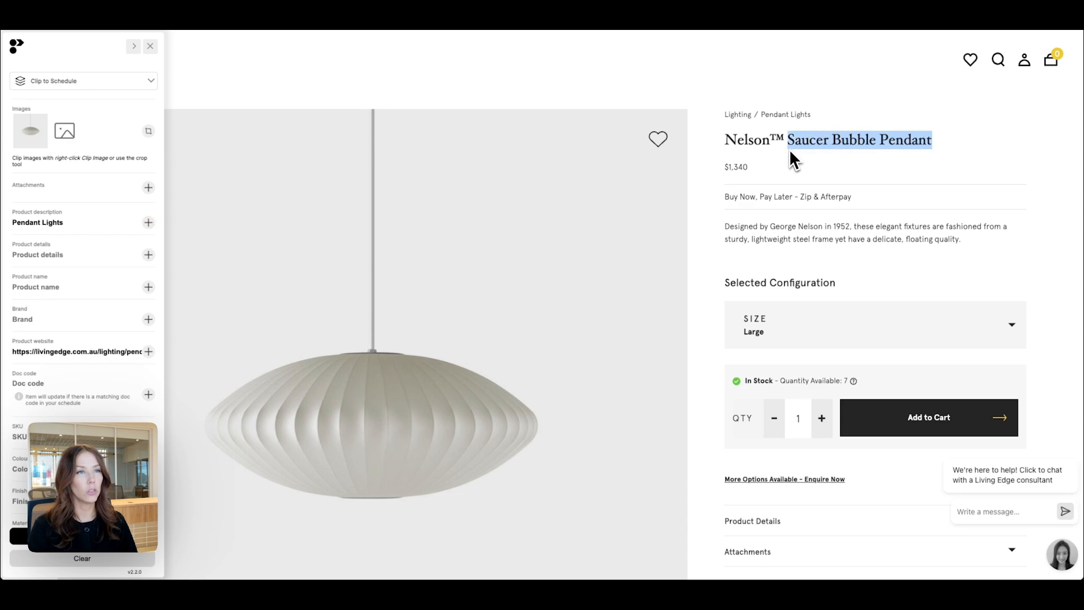
pyautogui.rightClick(789, 149)
pyautogui.click(811, 185)
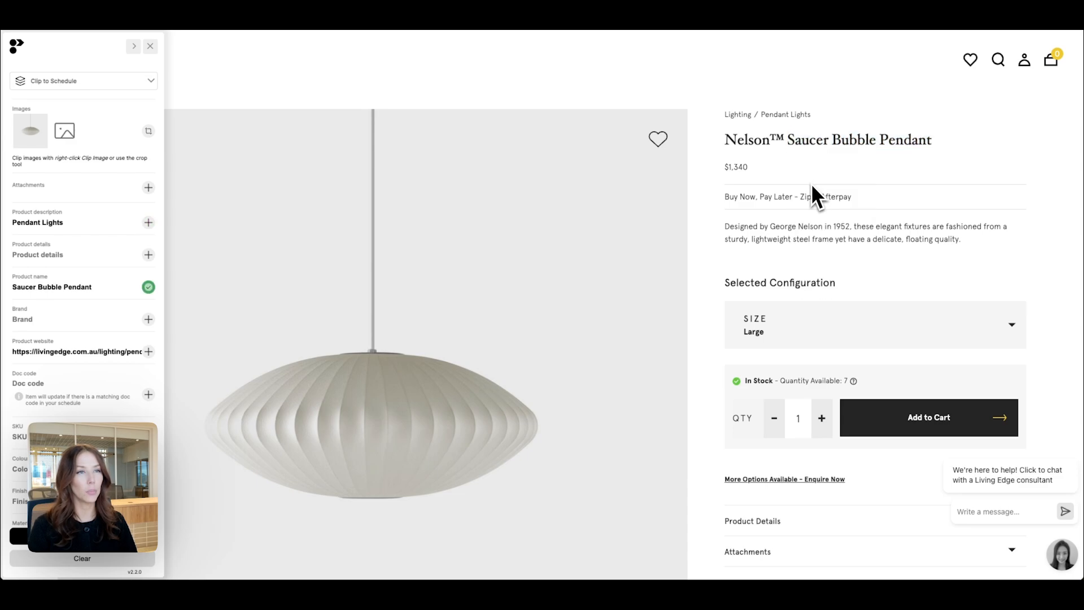
pyautogui.doubleClick(741, 141)
pyautogui.rightClick(741, 141)
pyautogui.click(767, 190)
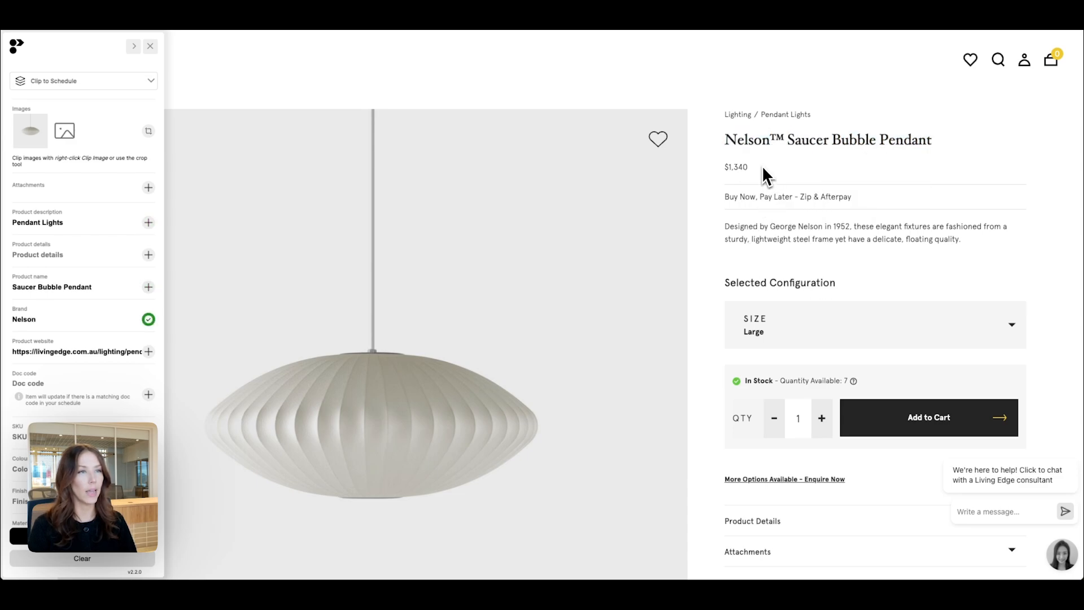
# - Clip the page price 1,340 as the pendant's RRP and set its lead time to In Stock
pyautogui.rightClick(730, 171)
pyautogui.scroll(-3, 751, 283)
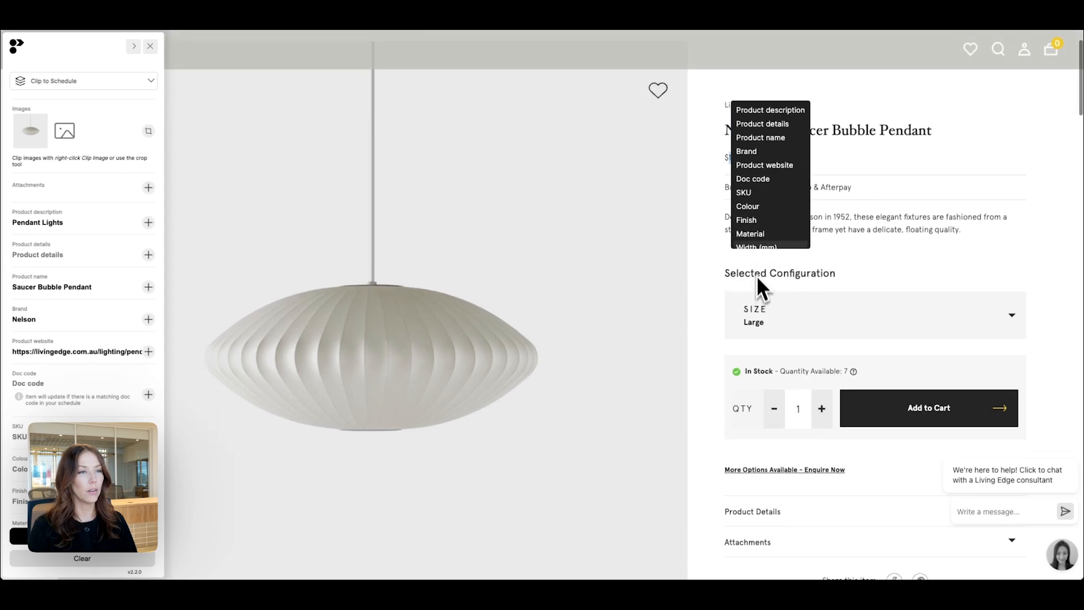
pyautogui.scroll(-3, 751, 202)
pyautogui.click(748, 210)
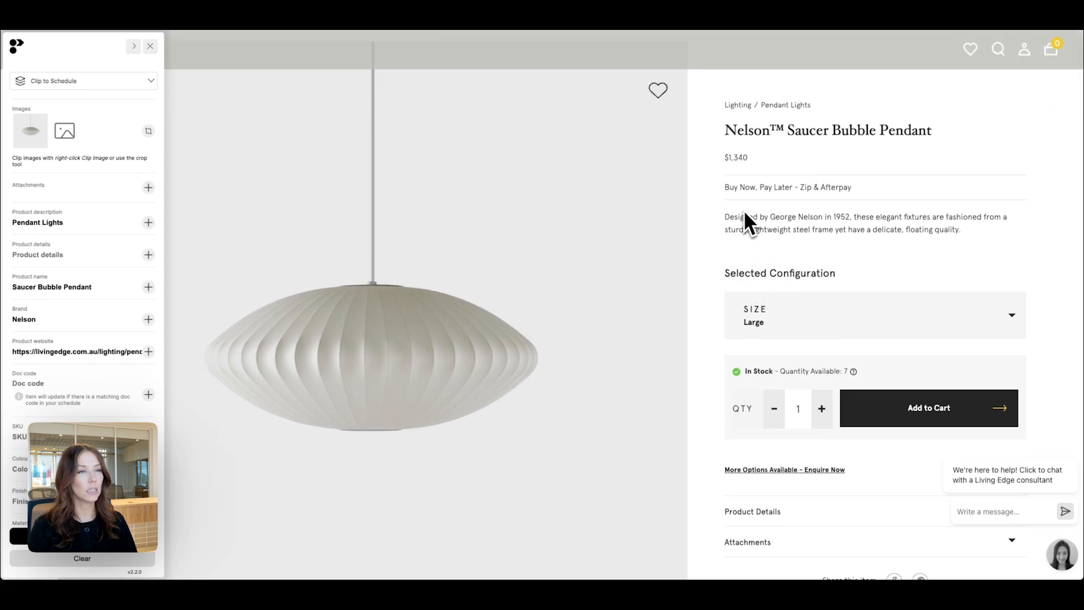
pyautogui.scroll(-3, 869, 234)
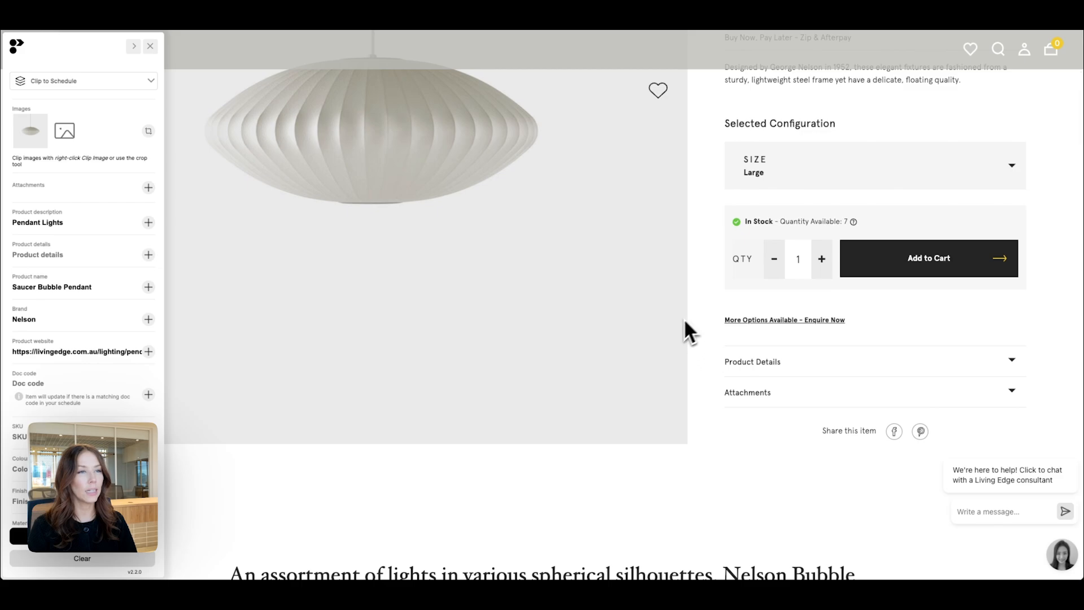
pyautogui.scroll(-10, 84, 486)
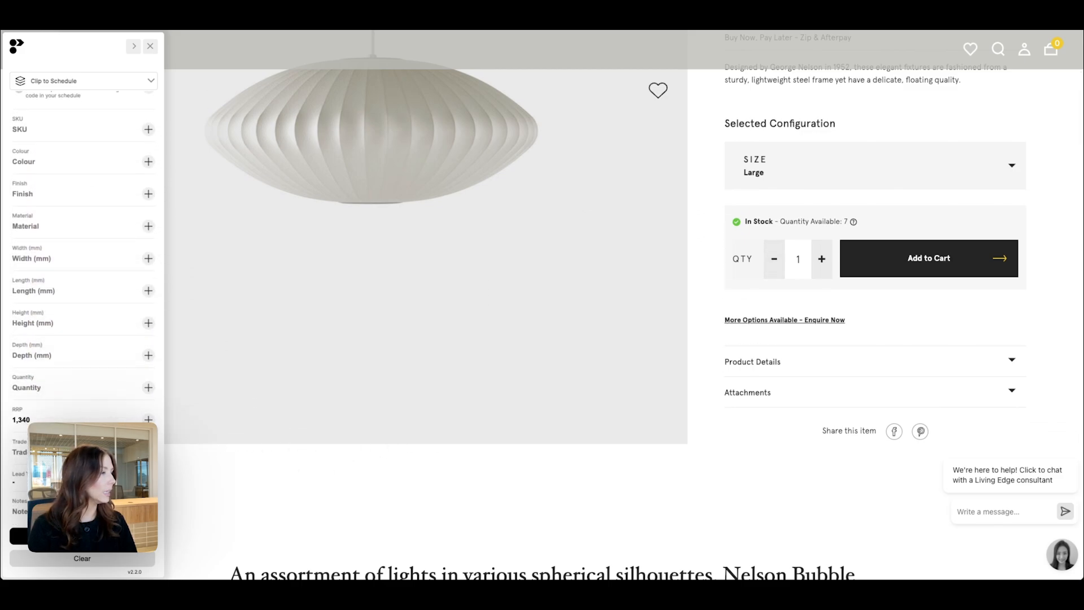
pyautogui.scroll(-1, 624, 305)
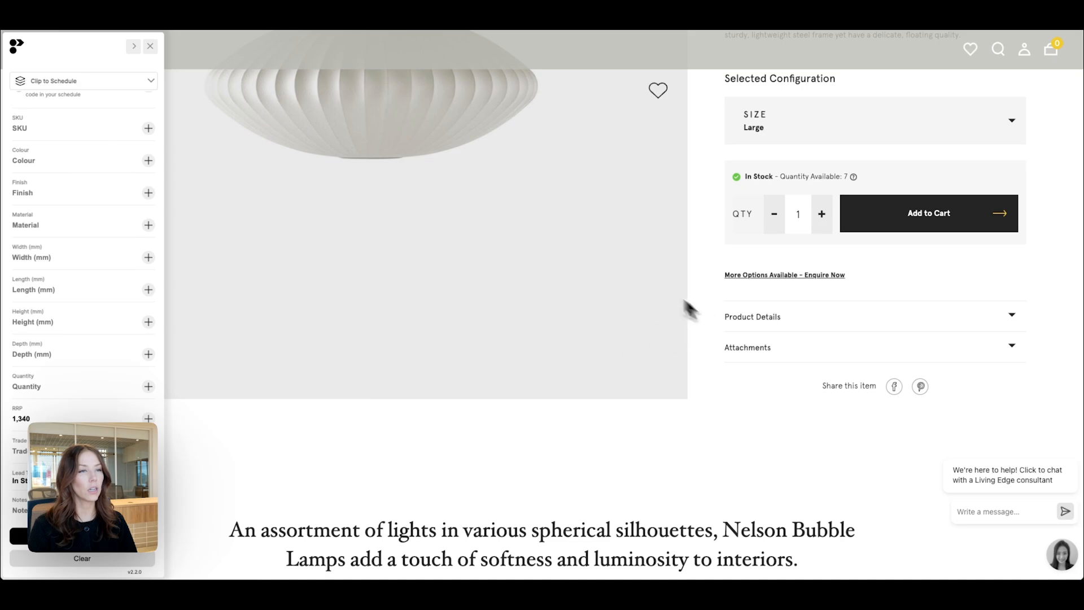
# - Expand the pendant's product details and clip the Large size's diameter, 889, as both width and length
pyautogui.click(811, 315)
pyautogui.scroll(-6, 853, 328)
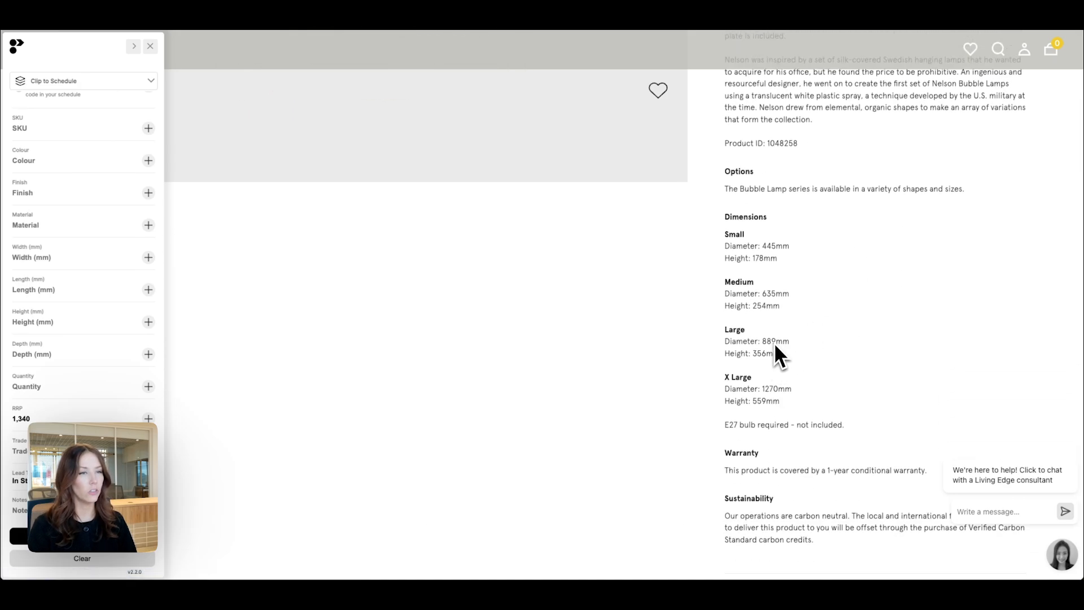
pyautogui.moveTo(773, 342); pyautogui.dragTo(763, 342)
pyautogui.scroll(-2, 804, 425)
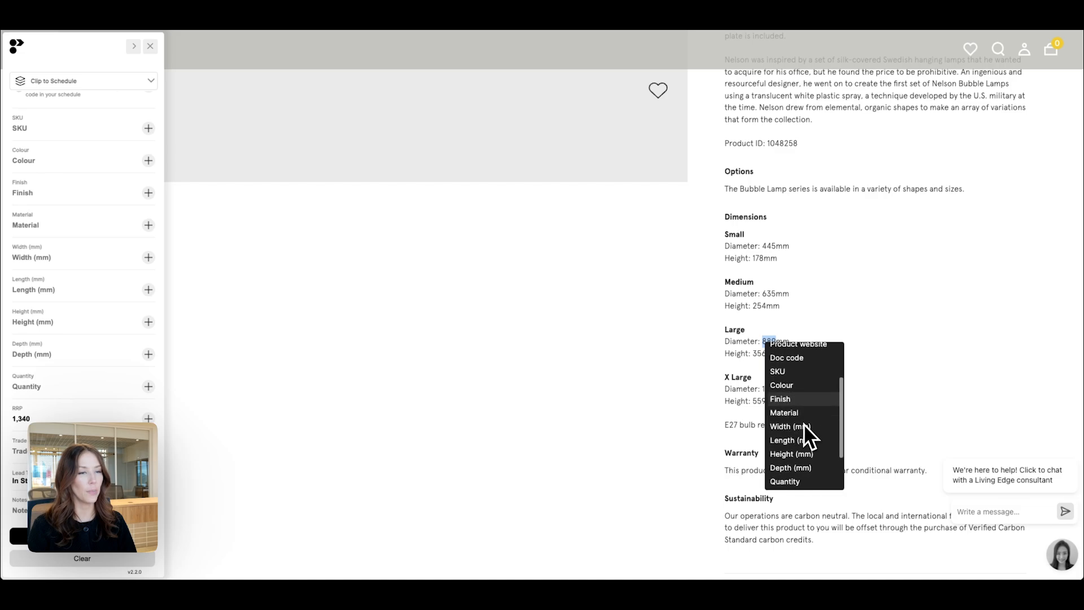
pyautogui.click(803, 427)
pyautogui.moveTo(776, 343); pyautogui.dragTo(761, 344)
pyautogui.scroll(-2, 785, 451)
pyautogui.click(791, 455)
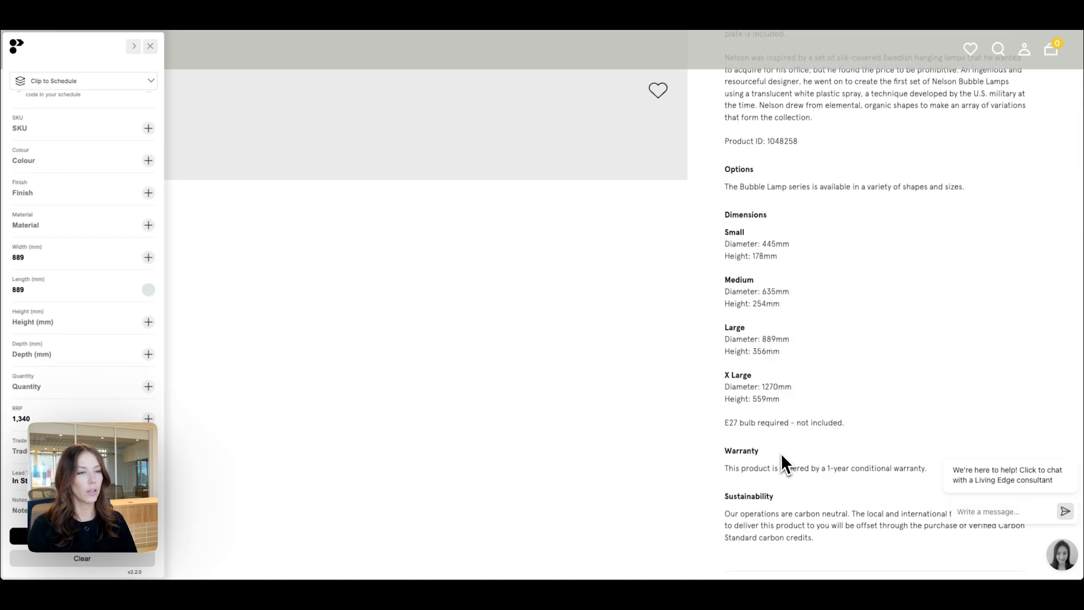
# - Clip the Large size's height, 356, from the product dimensions as the height in mm
pyautogui.moveTo(754, 352); pyautogui.dragTo(753, 352)
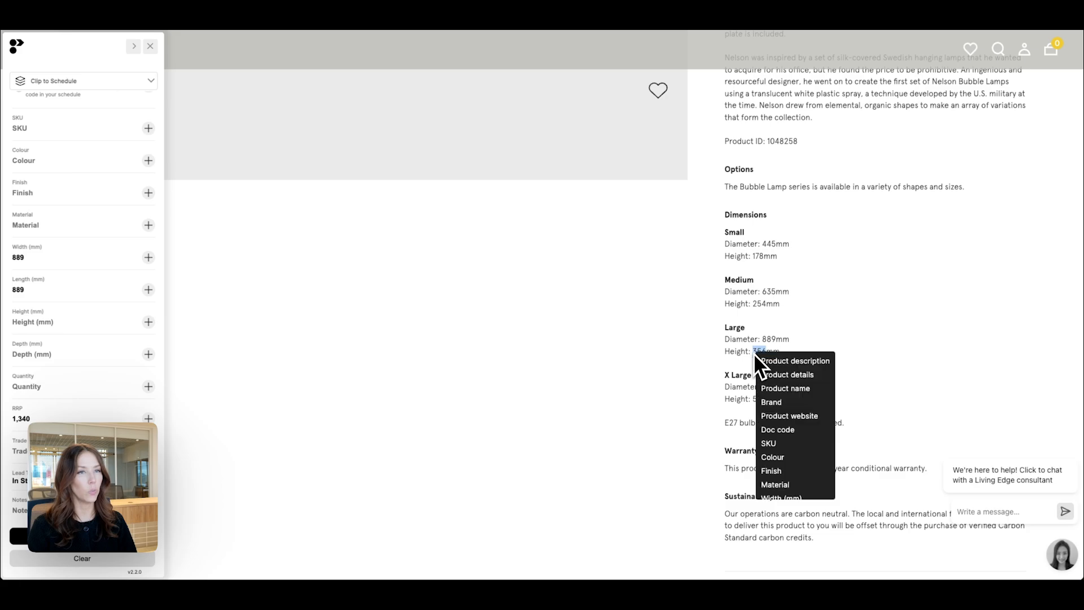
pyautogui.scroll(-2, 788, 405)
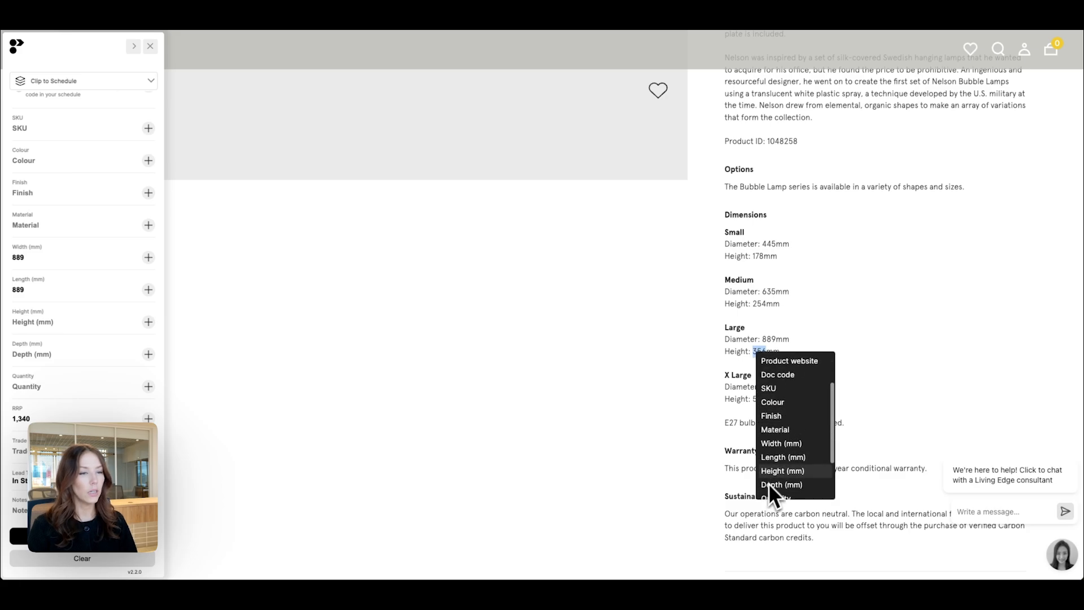
pyautogui.click(769, 480)
pyautogui.scroll(-3, 825, 444)
pyautogui.scroll(7, 835, 441)
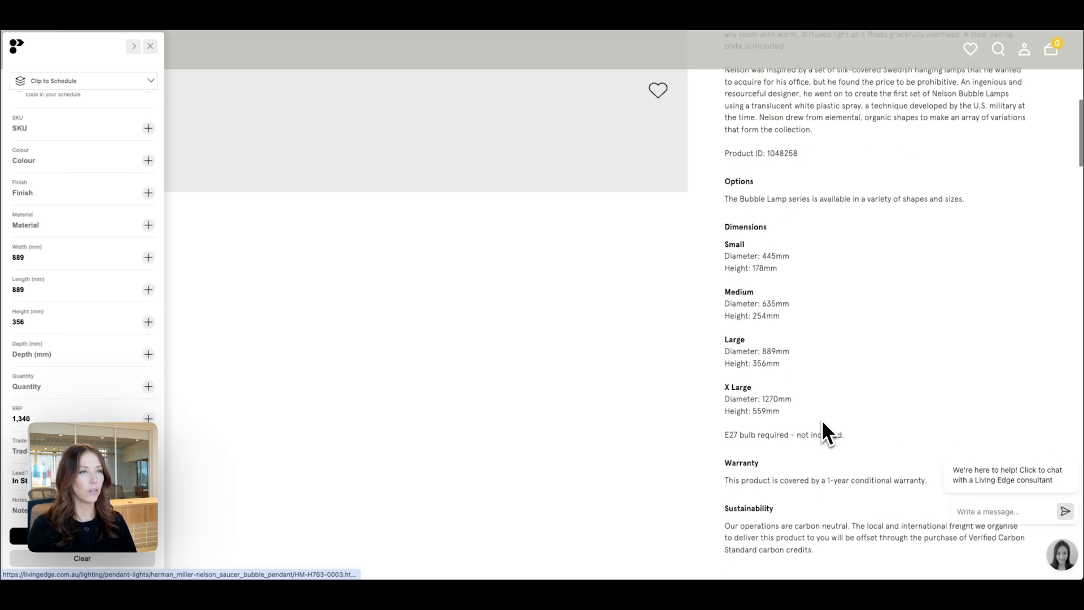
# - Expand the page's attachments and add the Nelson Bubble Lamps Care & Maintenance and Product Sheets PDFs to the clip
pyautogui.scroll(-8, 821, 419)
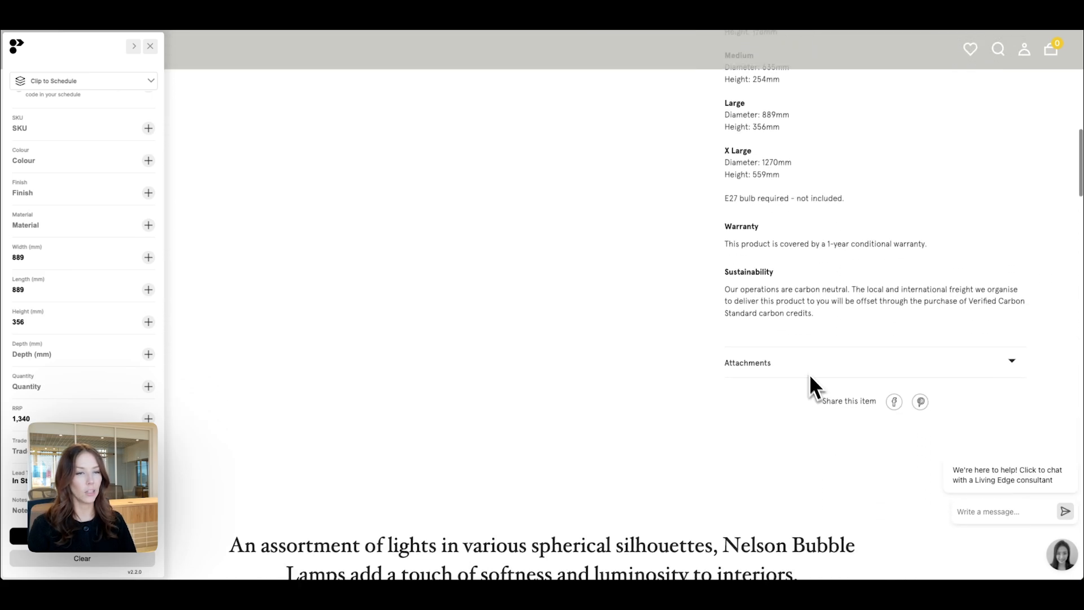
pyautogui.click(764, 365)
pyautogui.scroll(-6, 807, 454)
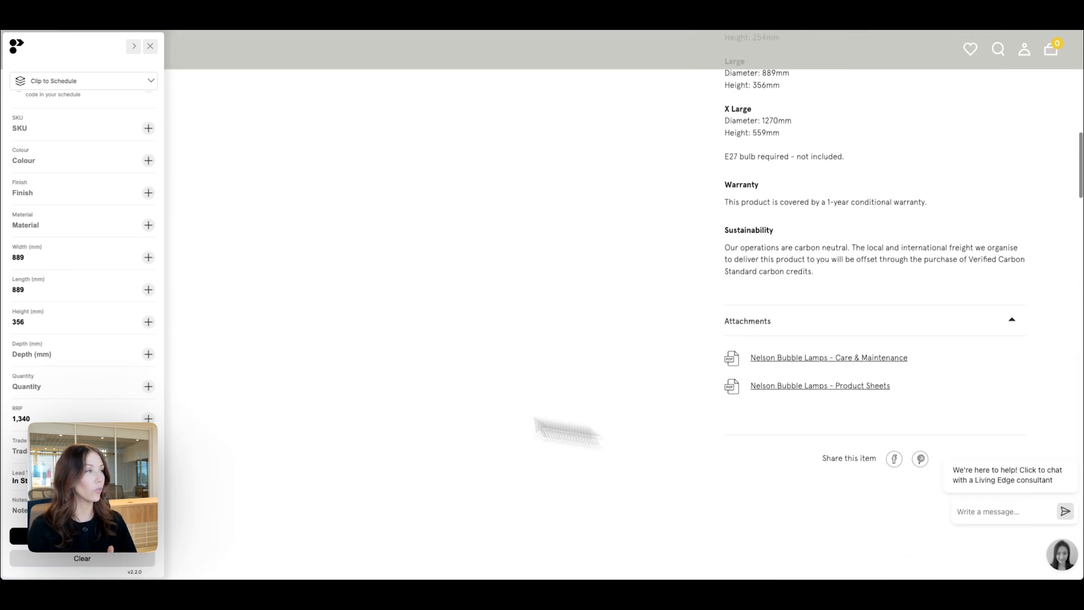
pyautogui.scroll(6, 61, 304)
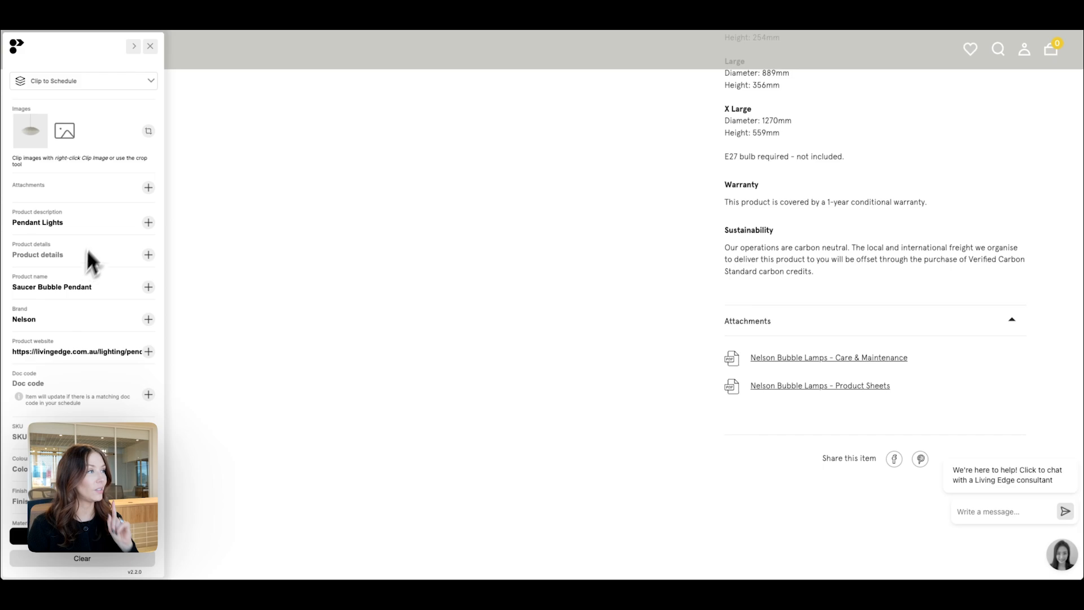
pyautogui.click(147, 187)
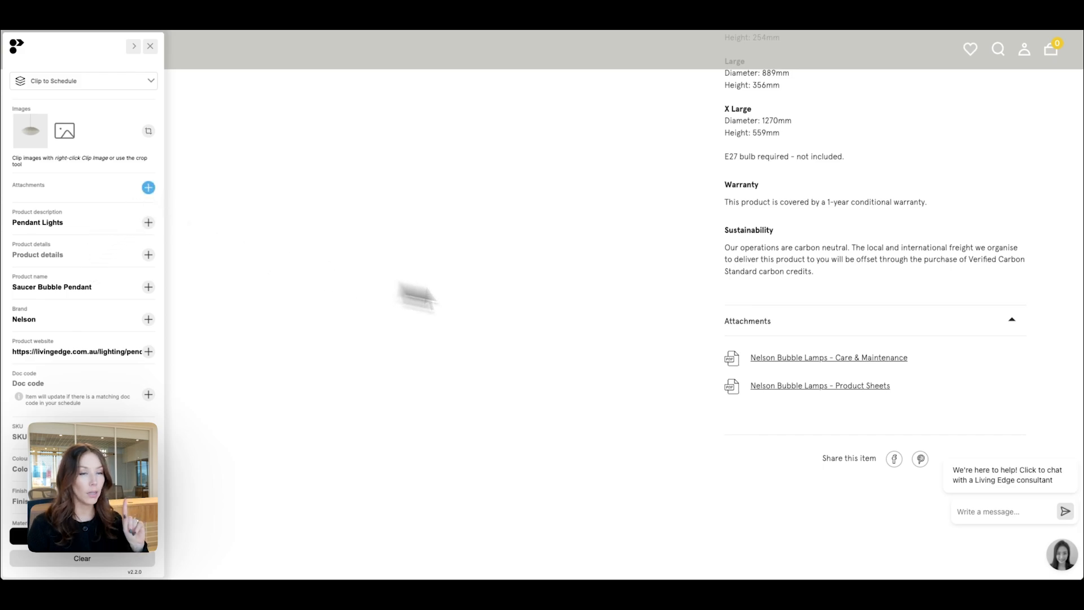
pyautogui.click(768, 358)
pyautogui.click(148, 186)
pyautogui.click(830, 386)
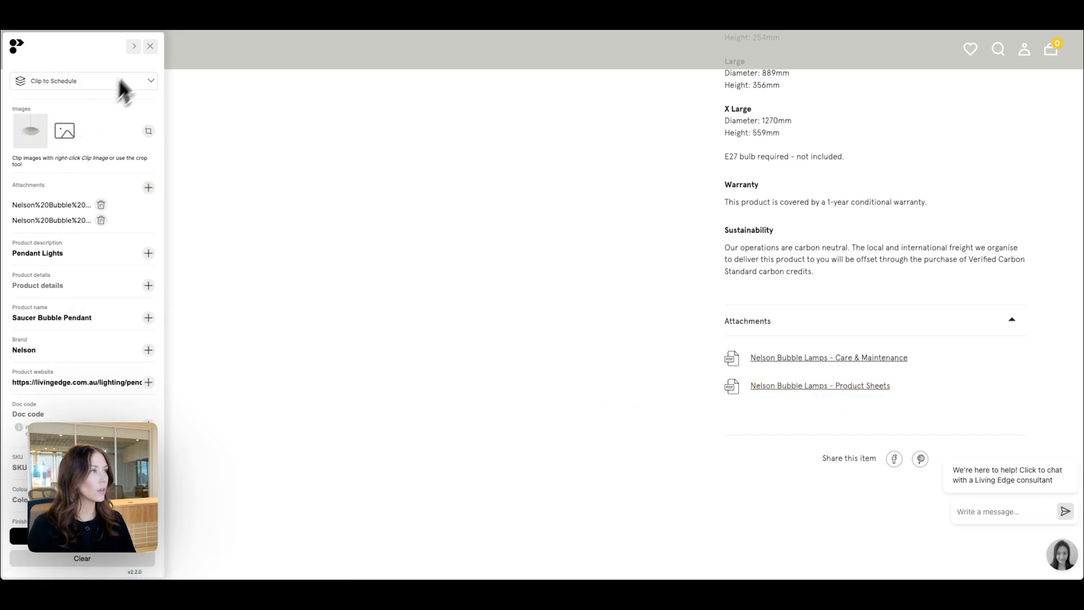
# - Move the clipper to the other side of the page, enter doc code PL-01 and highlight the matching doc code note
pyautogui.click(133, 46)
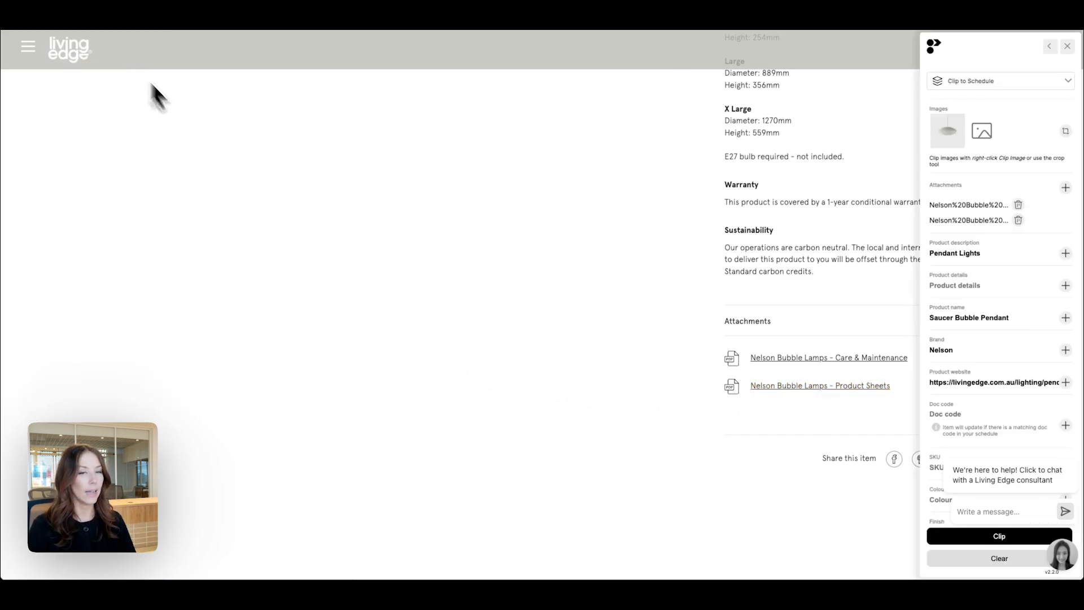
pyautogui.scroll(-3, 994, 339)
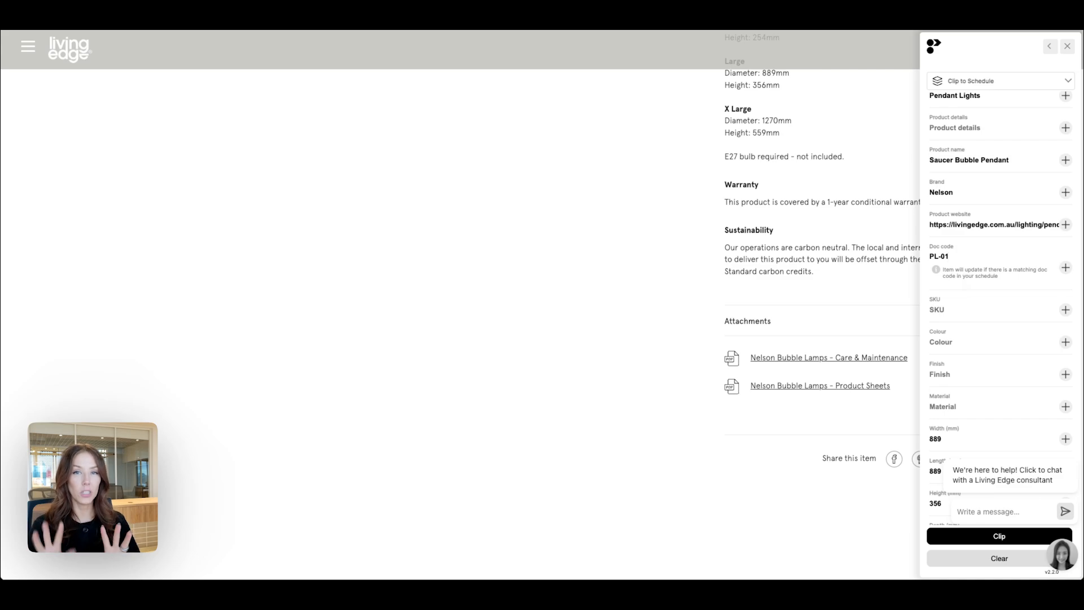
pyautogui.moveTo(997, 276); pyautogui.dragTo(938, 274)
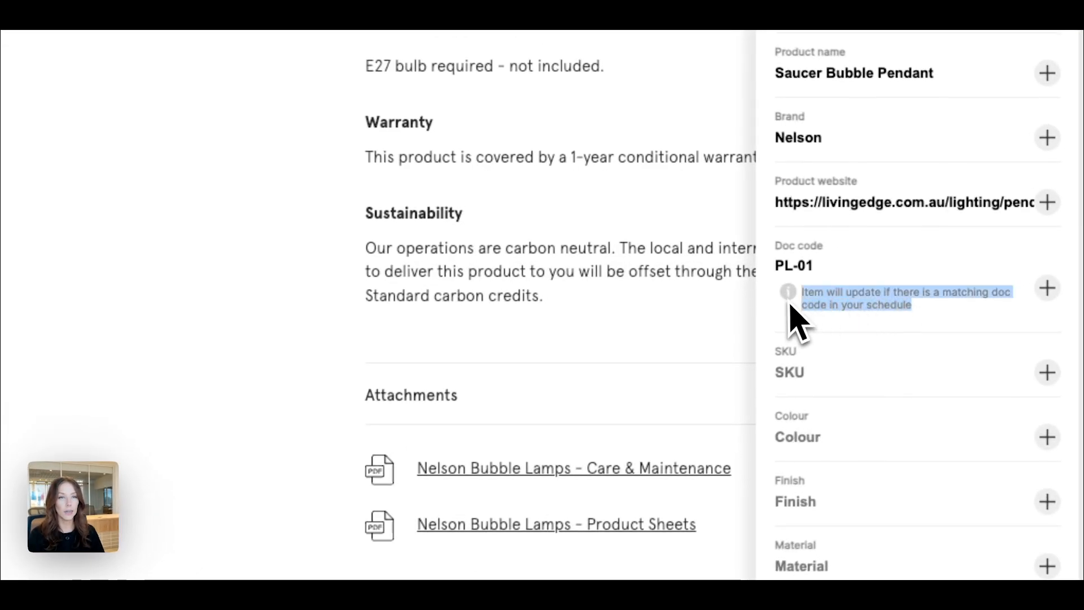
pyautogui.click(956, 330)
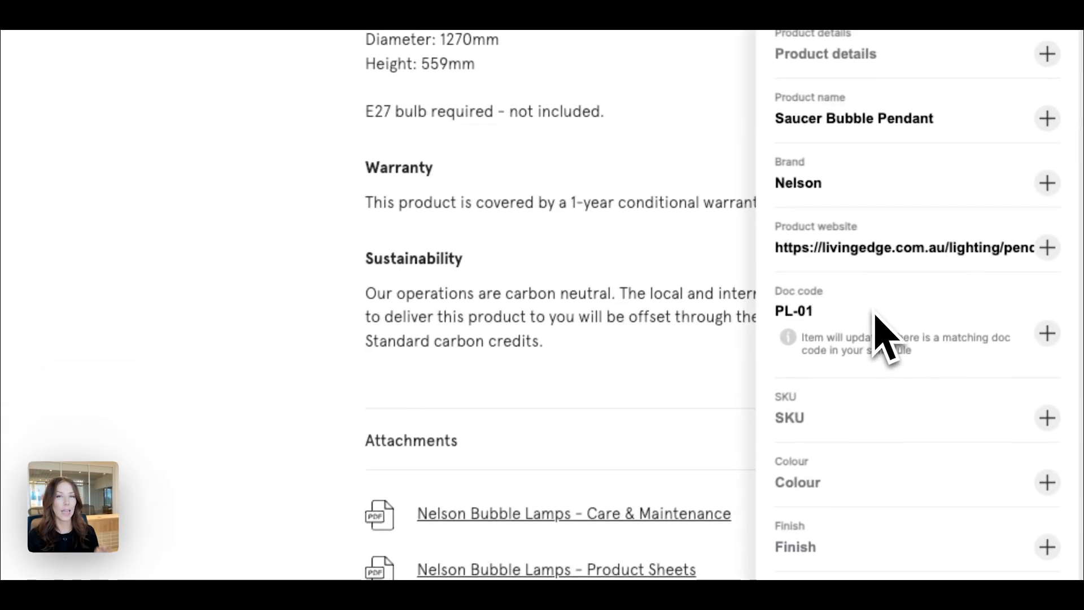
pyautogui.click(875, 316)
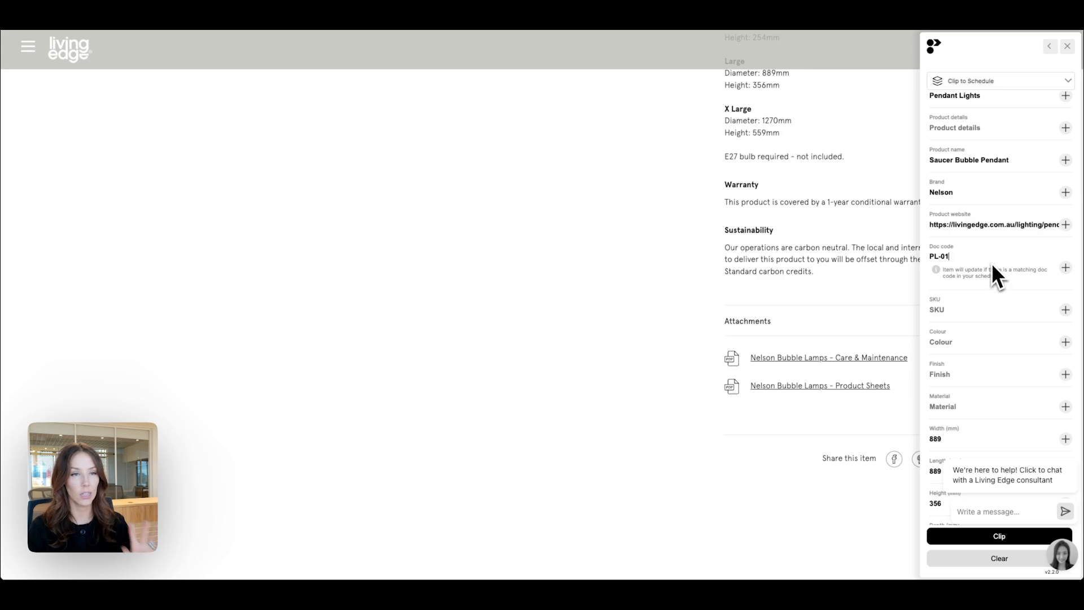
# - Set the pendant's colour to White, finish to As Shown and material to Paper in the clipper
pyautogui.click(963, 342)
pyautogui.write('Whit')
pyautogui.write('As Shown')
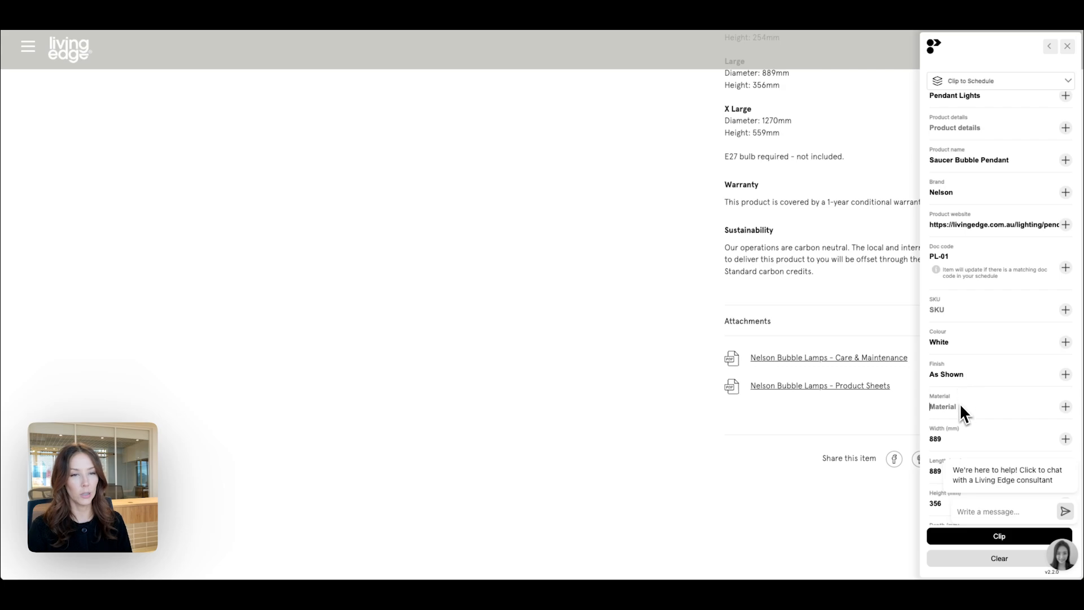
pyautogui.write('Paper')
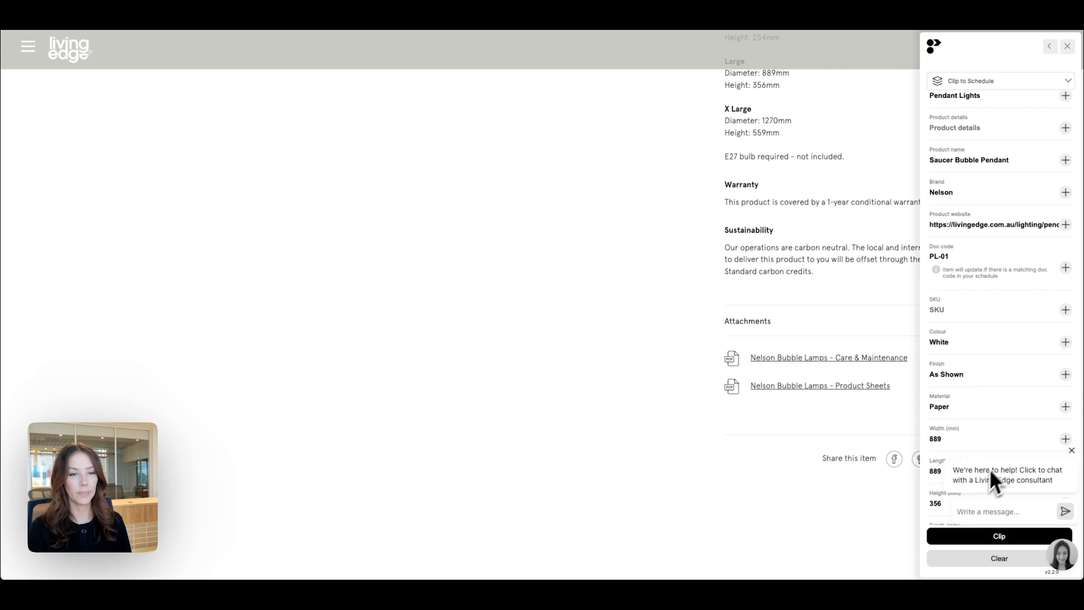
# - Dismiss the website's chat pop-up and clip the pendant into the ENTRY section of Airlie Hill House's FF&E schedule
pyautogui.scroll(-5, 993, 461)
pyautogui.click(1070, 451)
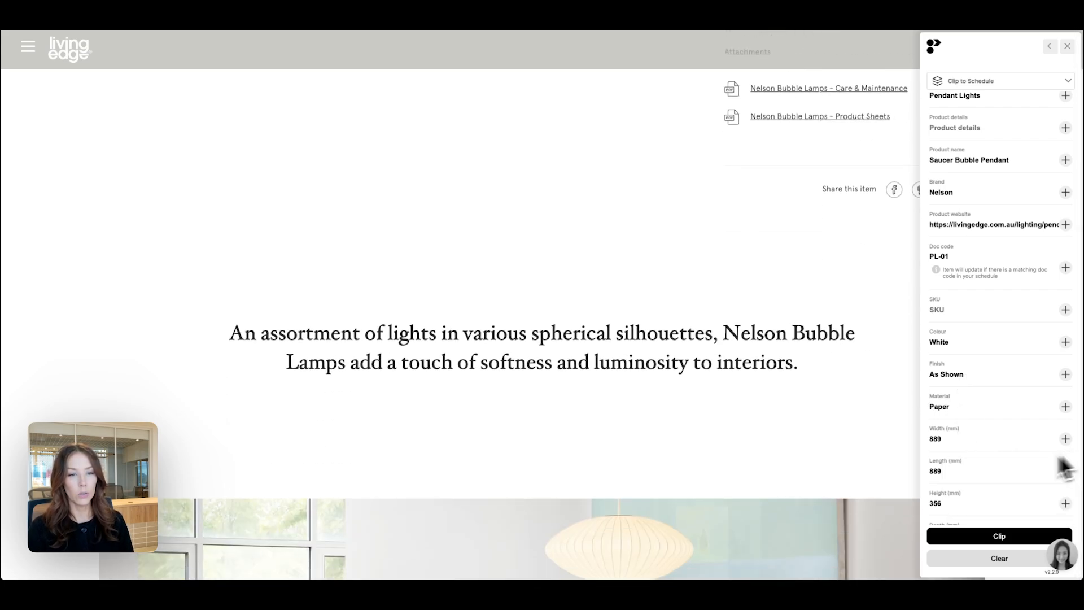
pyautogui.scroll(-4, 1007, 450)
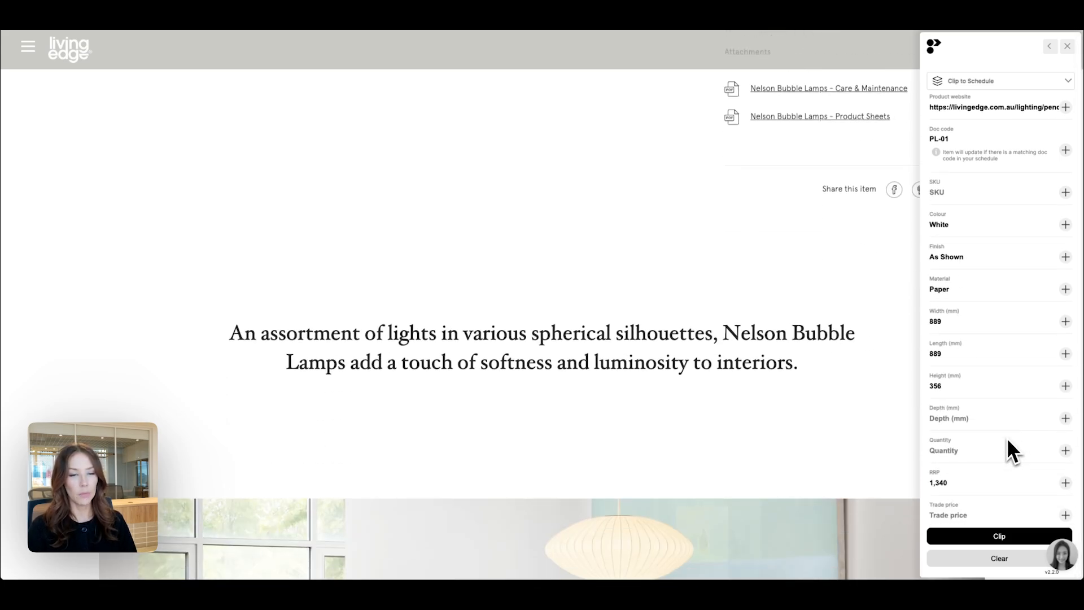
pyautogui.click(999, 535)
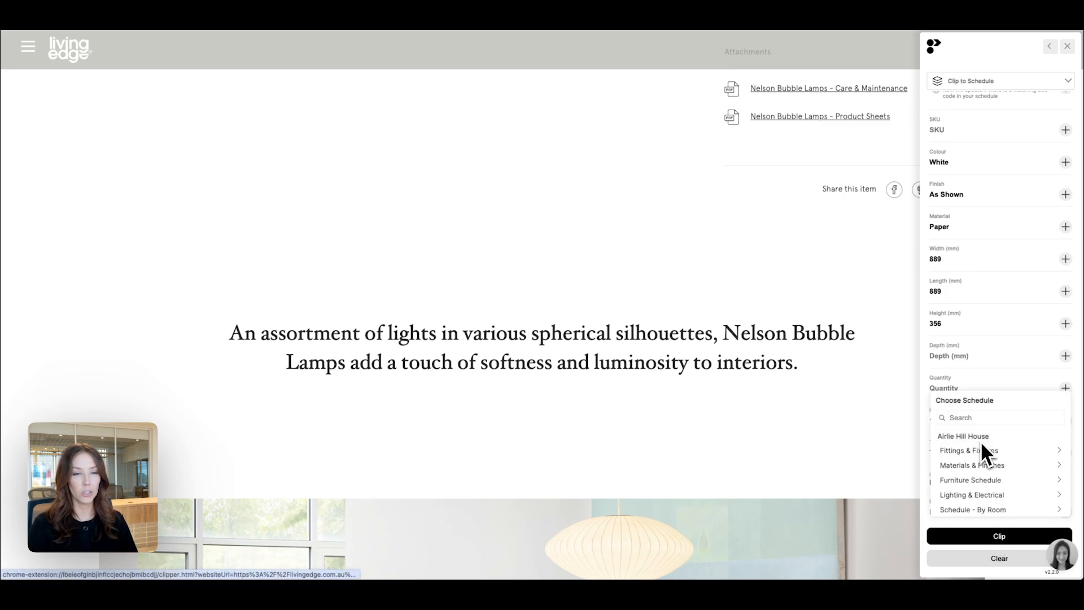
pyautogui.scroll(-2, 980, 452)
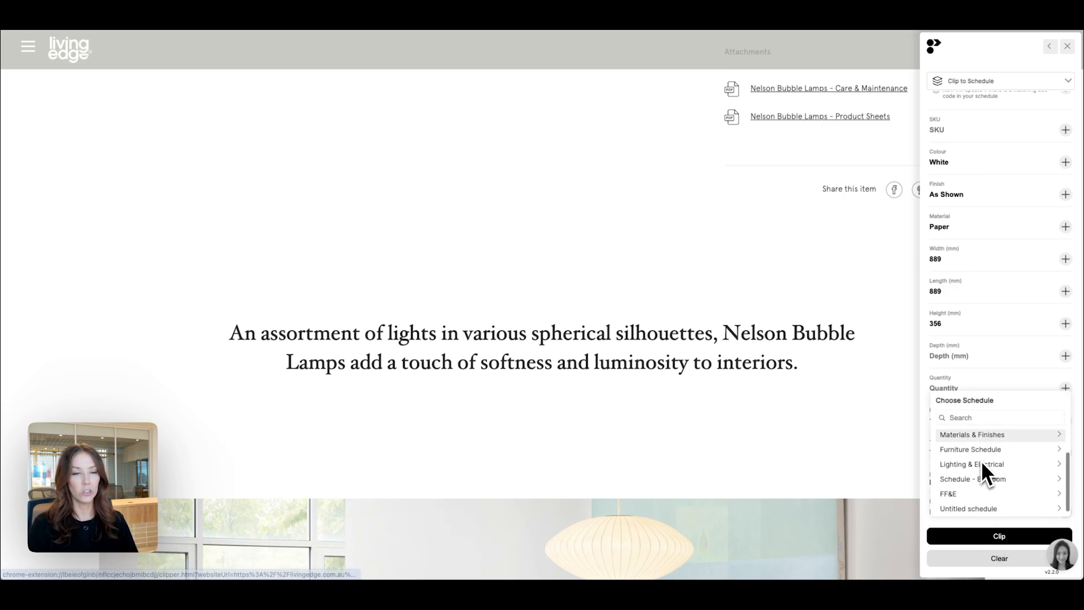
pyautogui.click(961, 489)
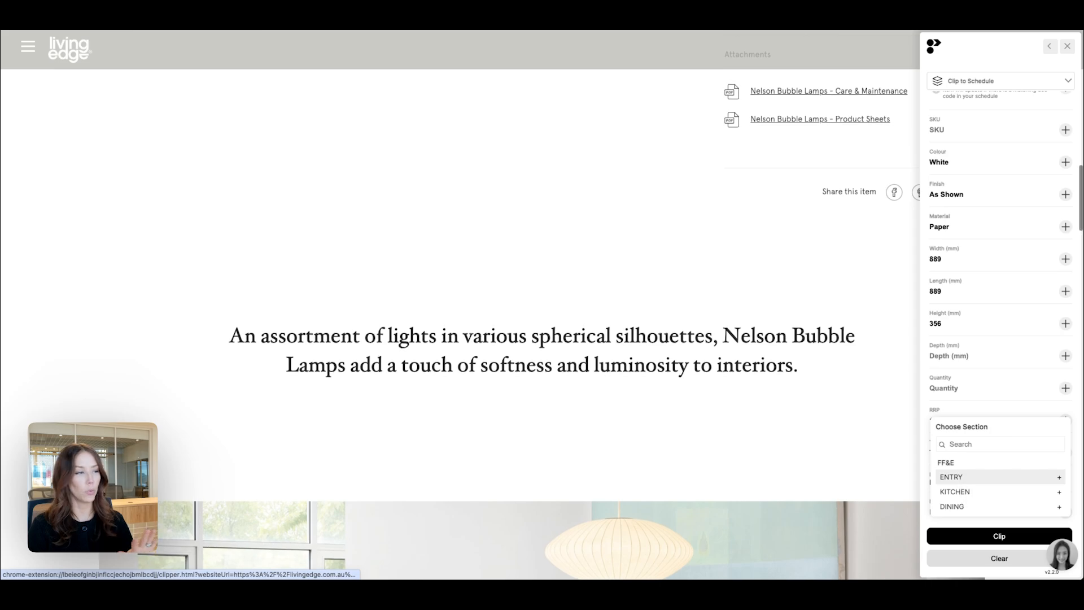
pyautogui.click(961, 478)
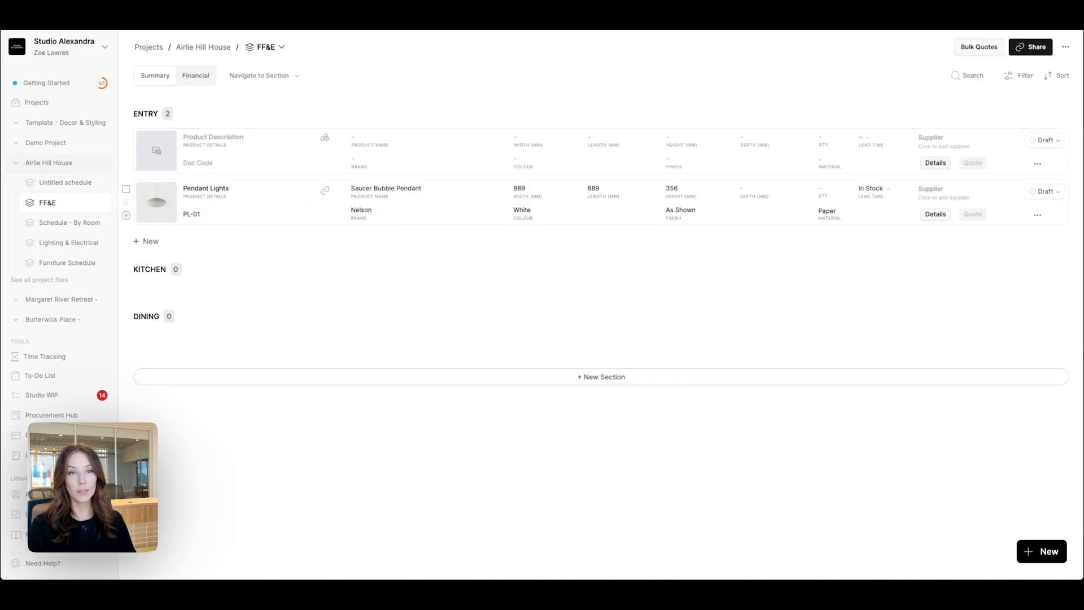
# - Assign the first listed Living Edge contact as the Saucer Bubble Pendant's supplier
pyautogui.click(938, 190)
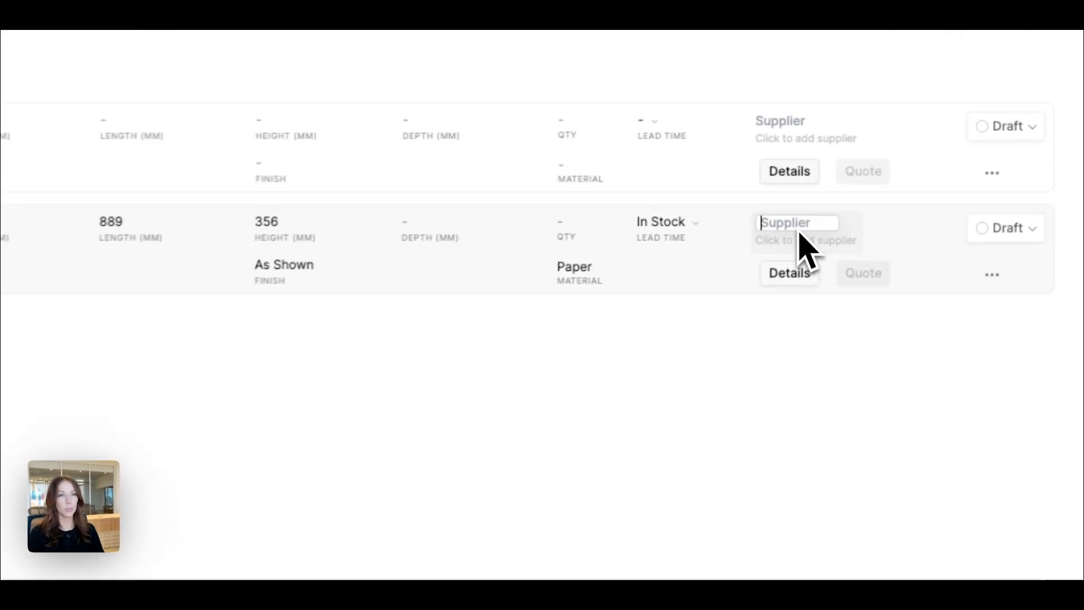
pyautogui.write('Living')
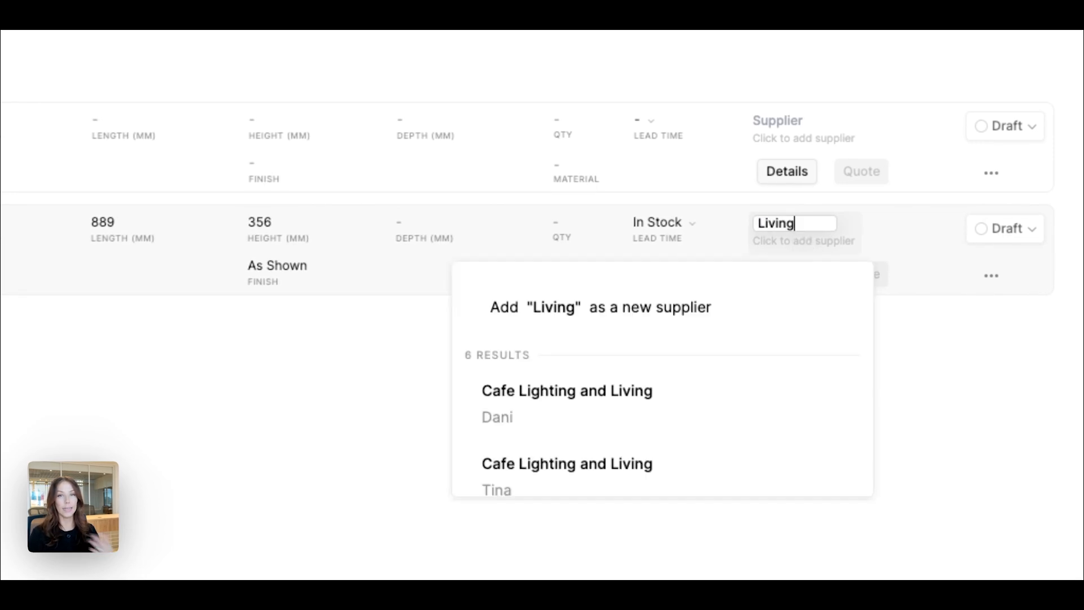
pyautogui.scroll(-3, 634, 363)
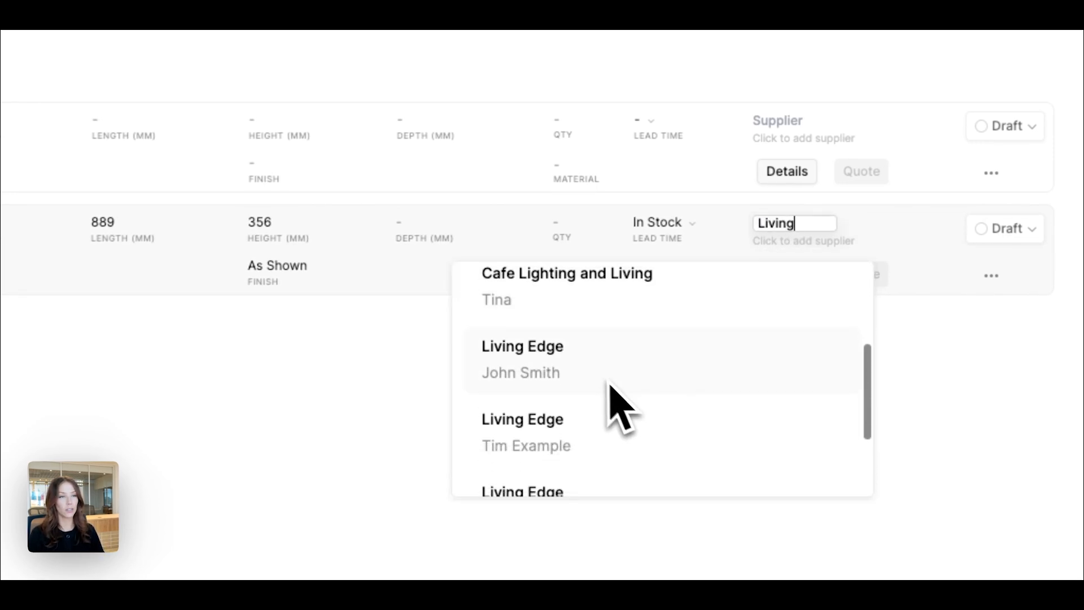
pyautogui.click(612, 386)
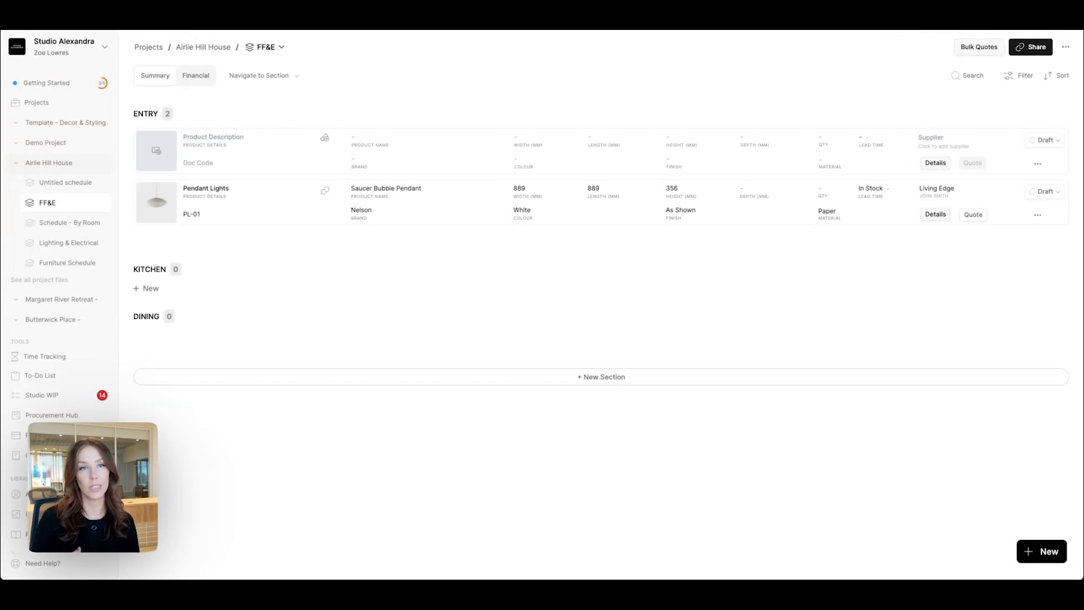
pyautogui.click(937, 215)
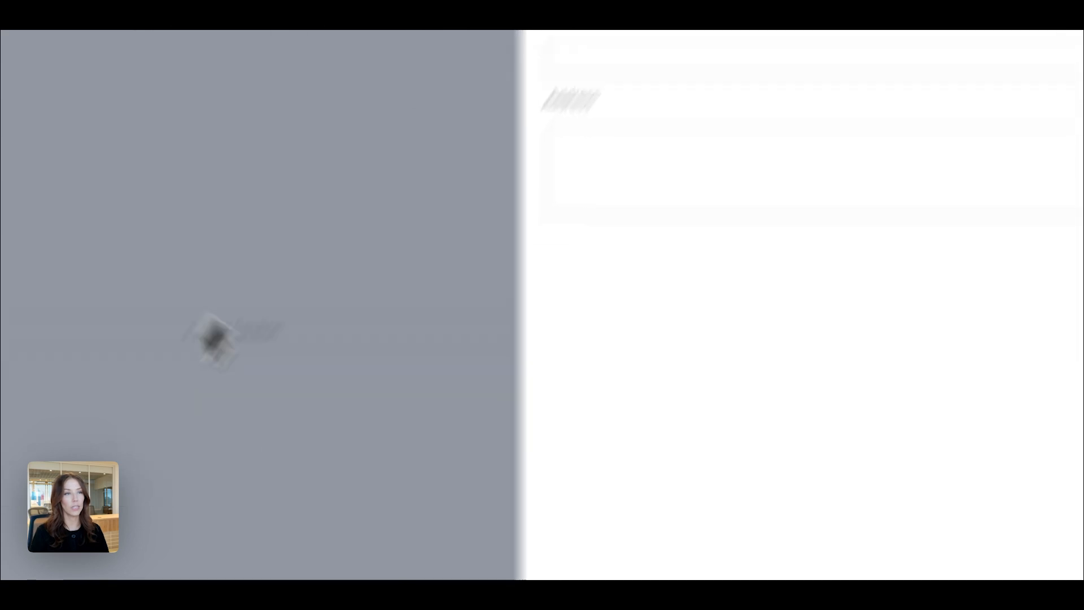
pyautogui.click(357, 358)
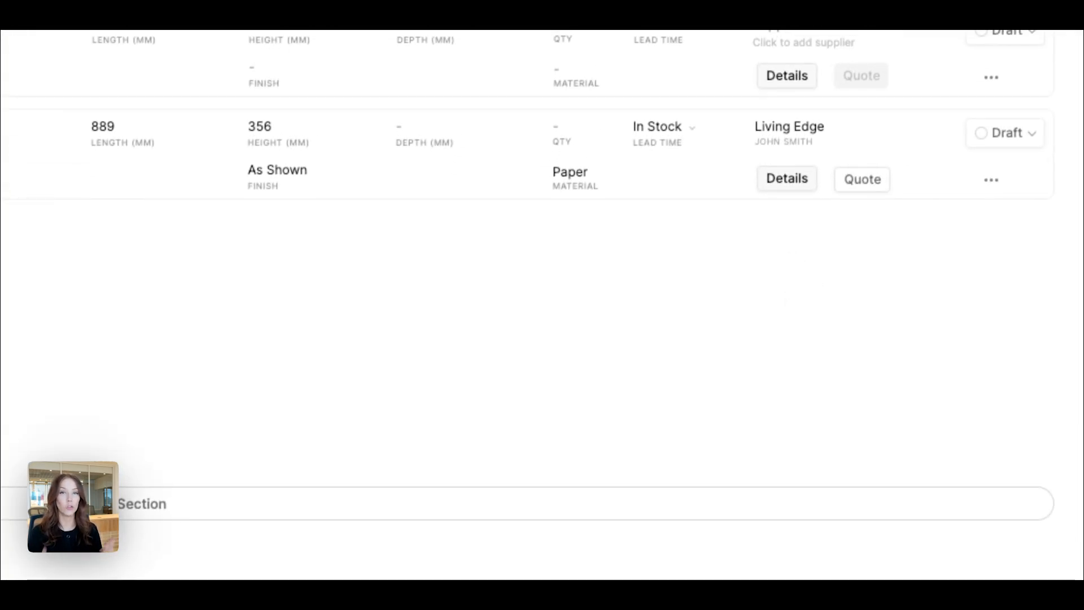
pyautogui.click(804, 42)
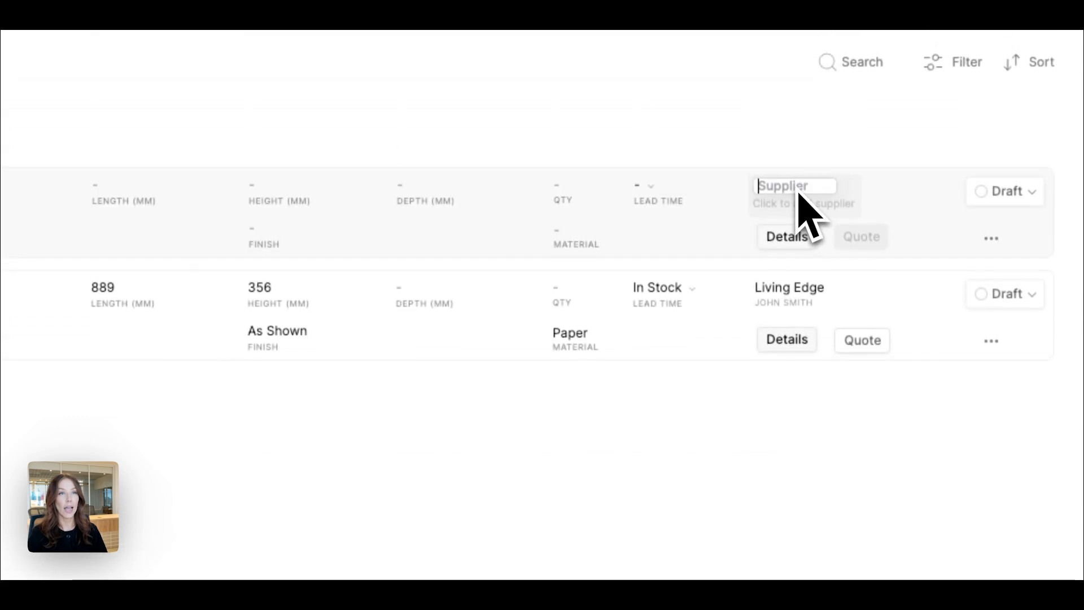
pyautogui.write('Living')
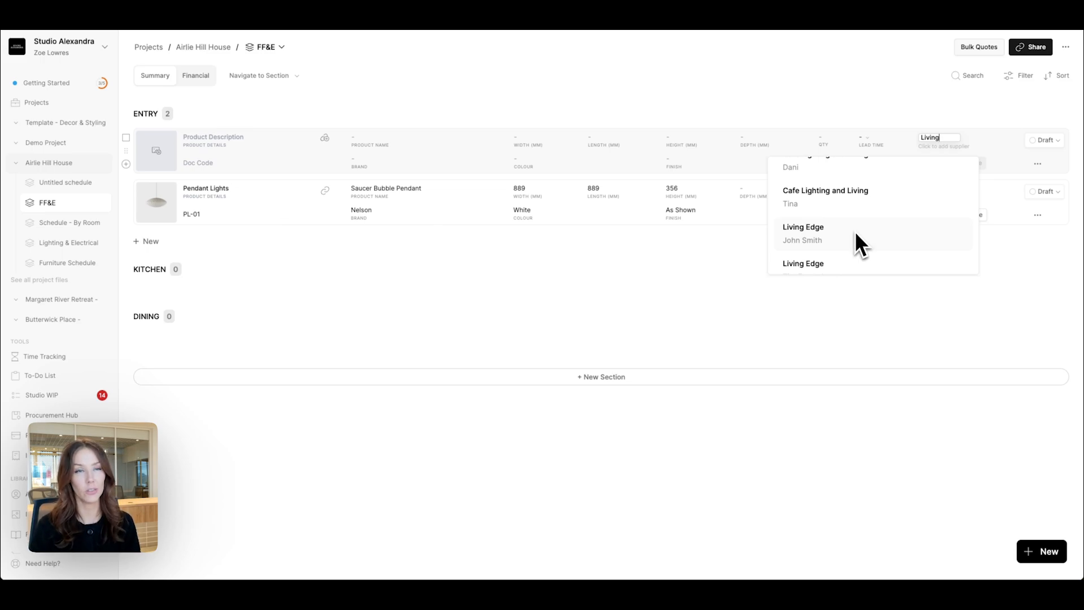
pyautogui.click(1001, 290)
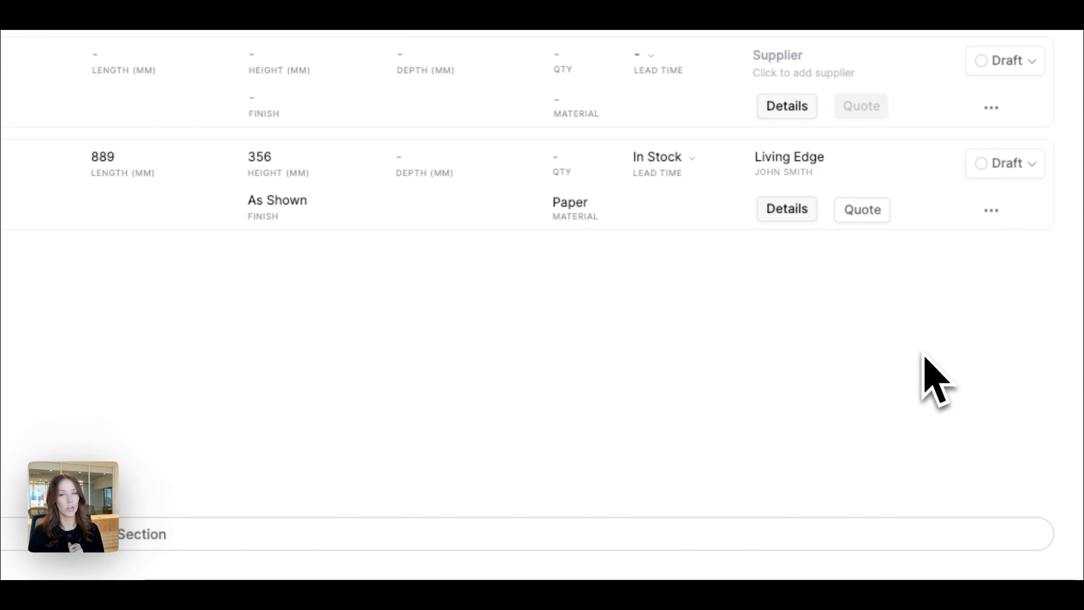
# - Set the Saucer Bubble Pendant's status to Internal Review
pyautogui.click(998, 167)
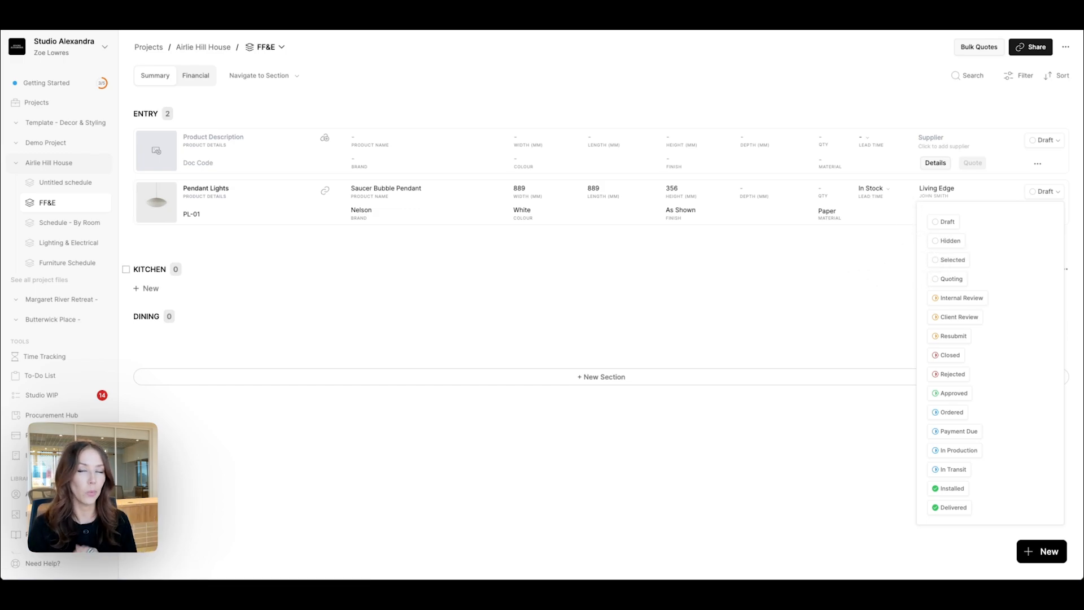
pyautogui.click(963, 297)
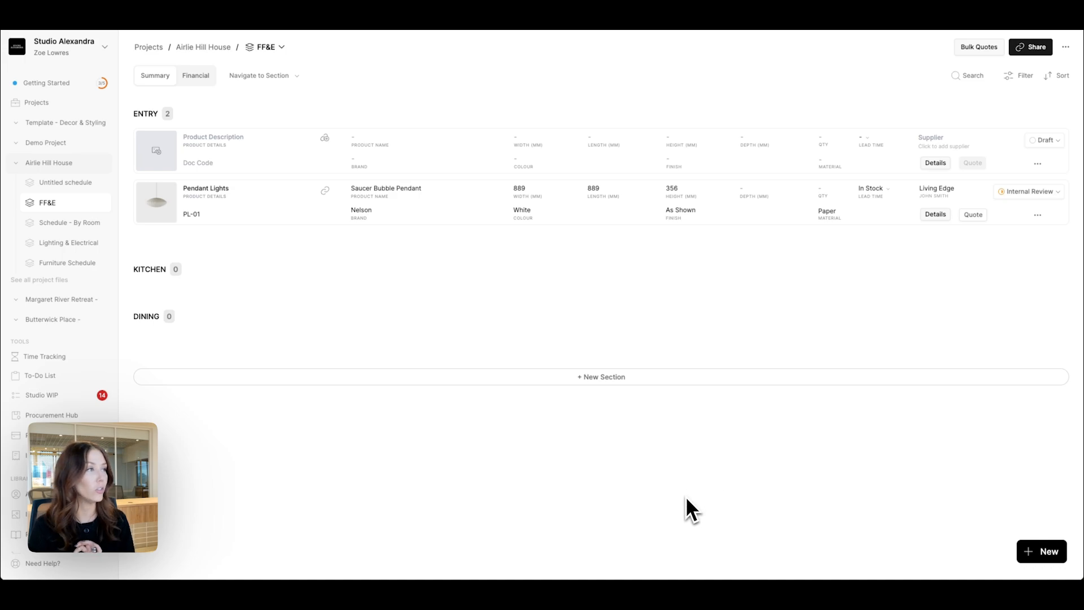
# - Move the empty product item from the ENTRY section to the DINING section
pyautogui.moveTo(140, 144)
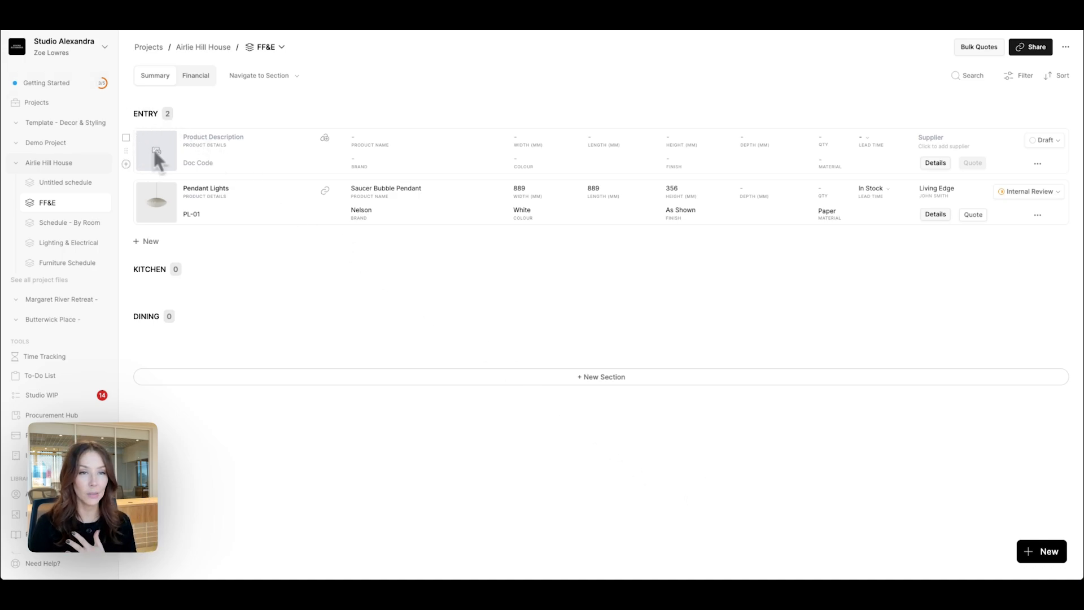
pyautogui.click(1037, 163)
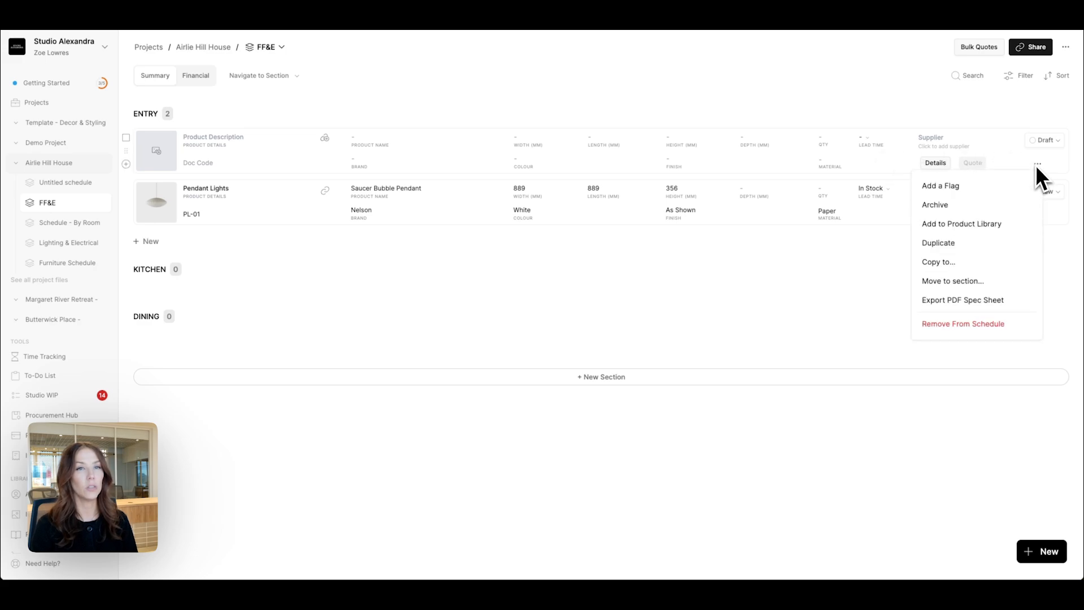
pyautogui.click(946, 280)
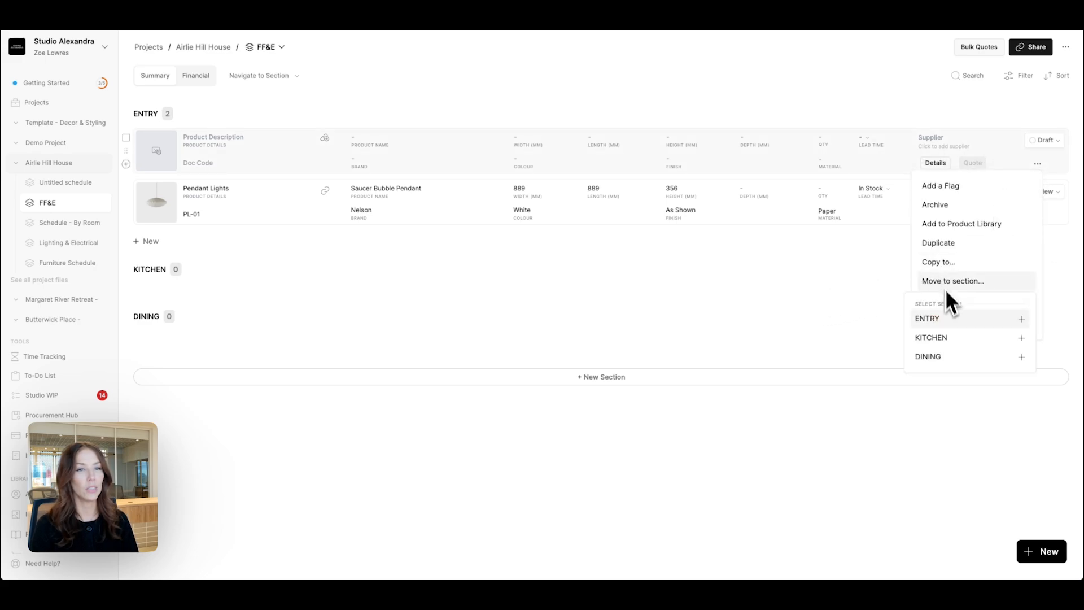
pyautogui.click(934, 356)
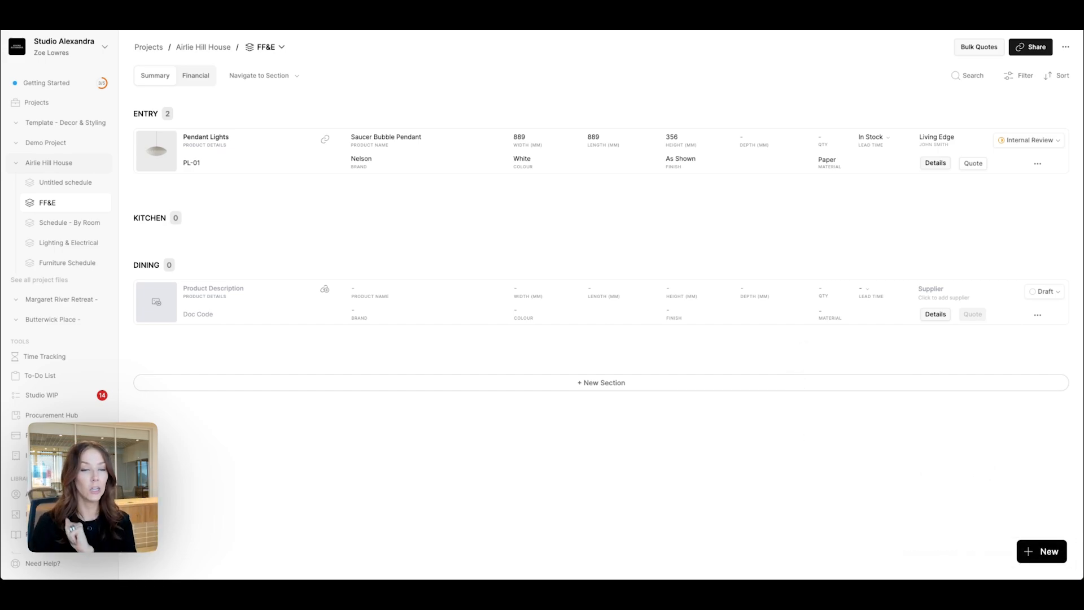
pyautogui.click(1037, 163)
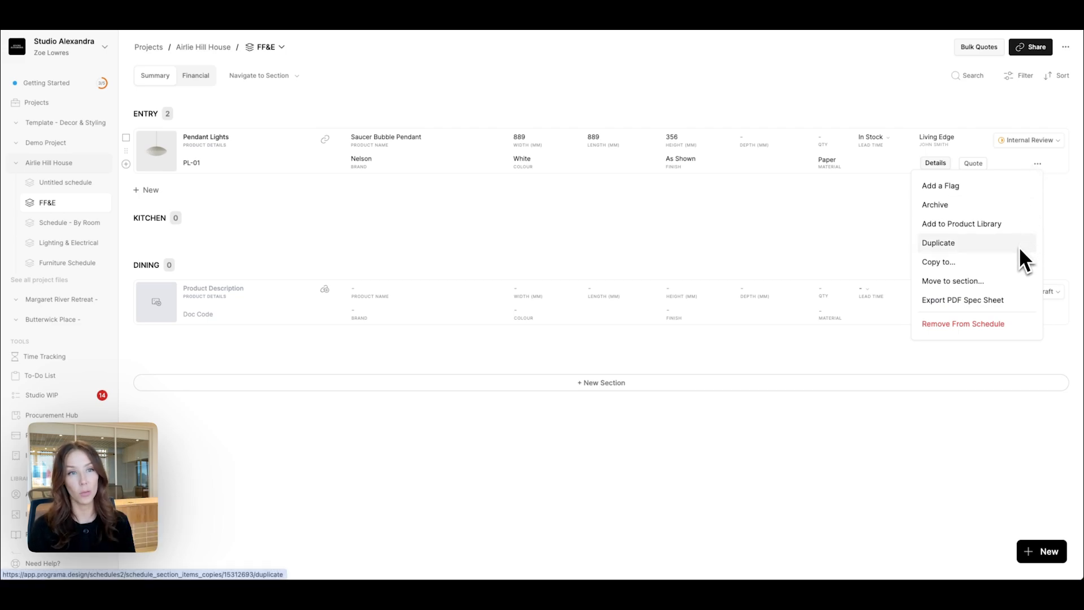
pyautogui.click(808, 246)
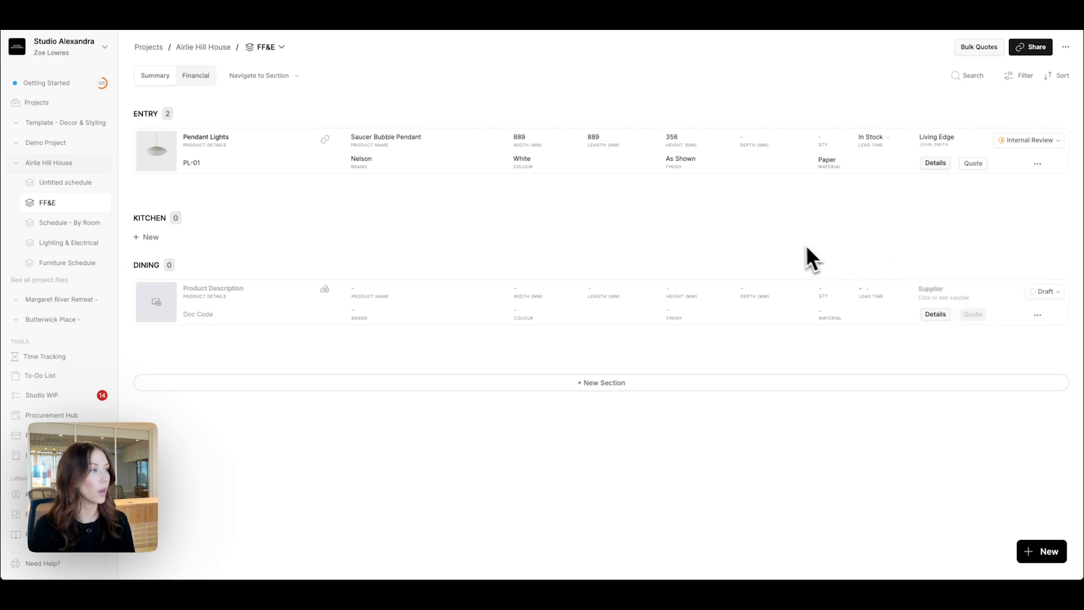
# - Add the green chair image to the empty DINING item and enter Dining Chair as its product description
pyautogui.click(161, 302)
pyautogui.doubleClick(465, 148)
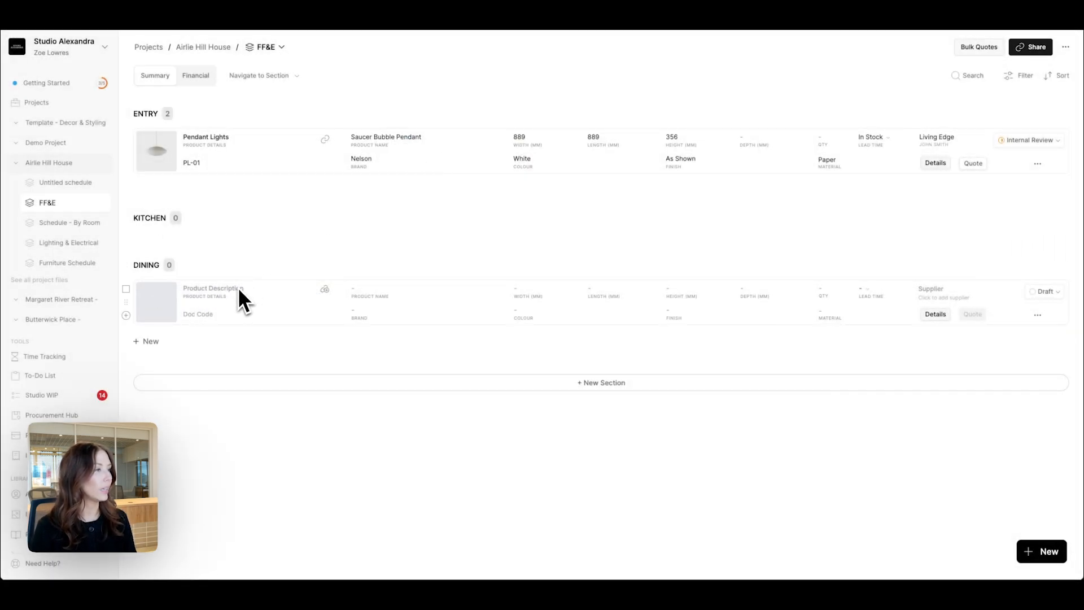
pyautogui.click(236, 289)
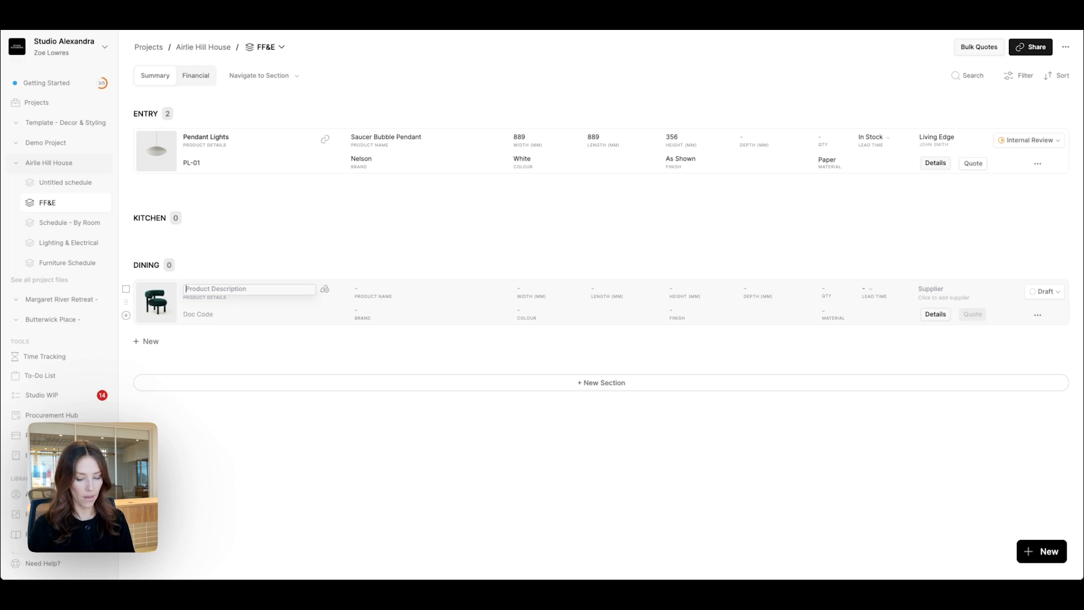
pyautogui.write('Dining Chia')
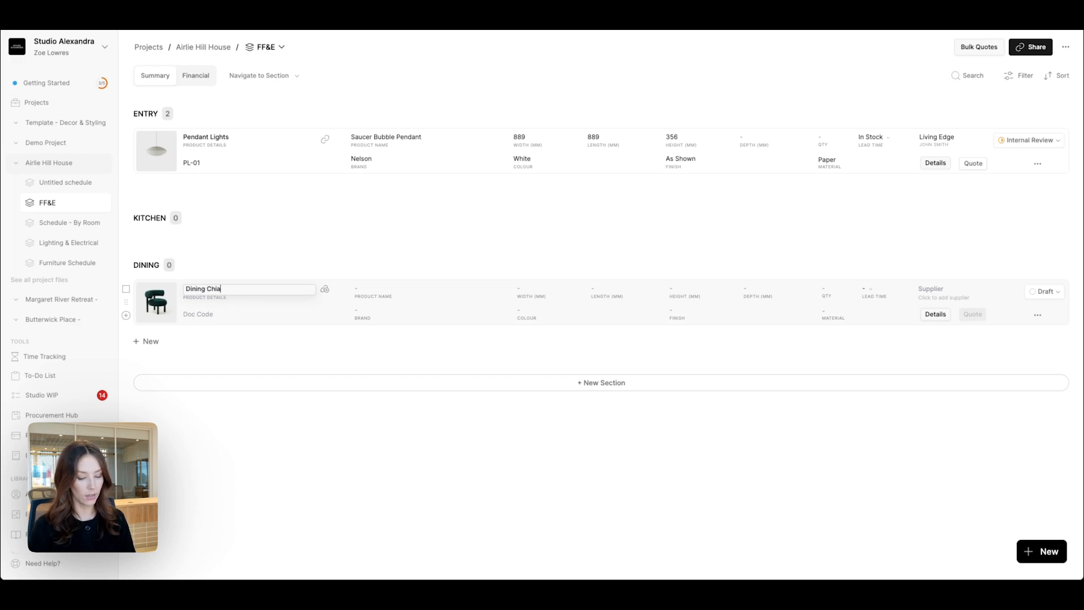
pyautogui.write('rair')
pyautogui.press('Return')
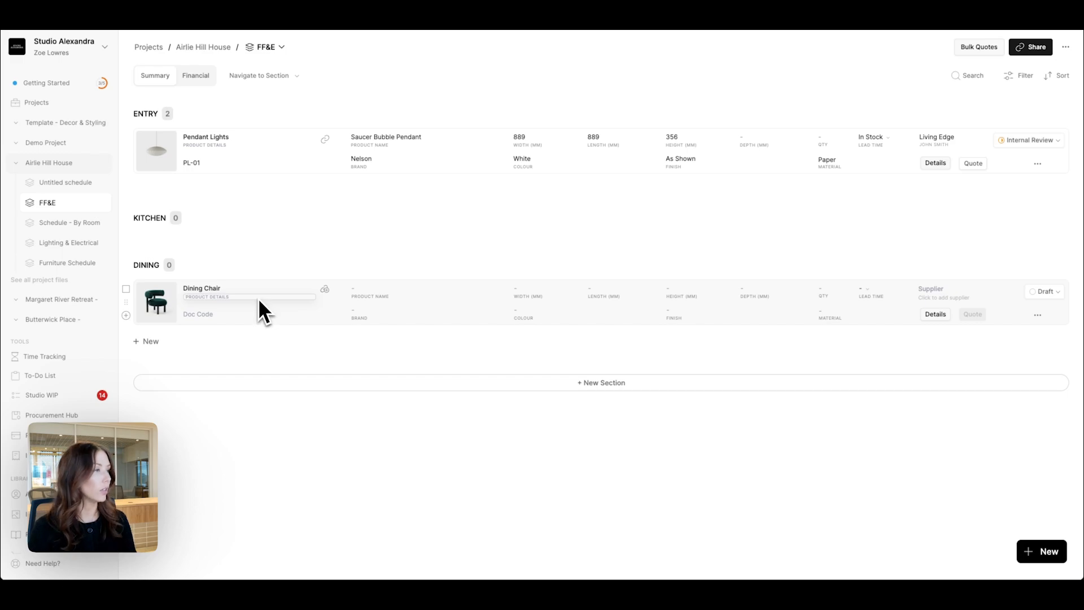
# - Enter ROUND TABLE PAIRING as the dining chair's product details and CH-01 as its doc code
pyautogui.write('ROUN')
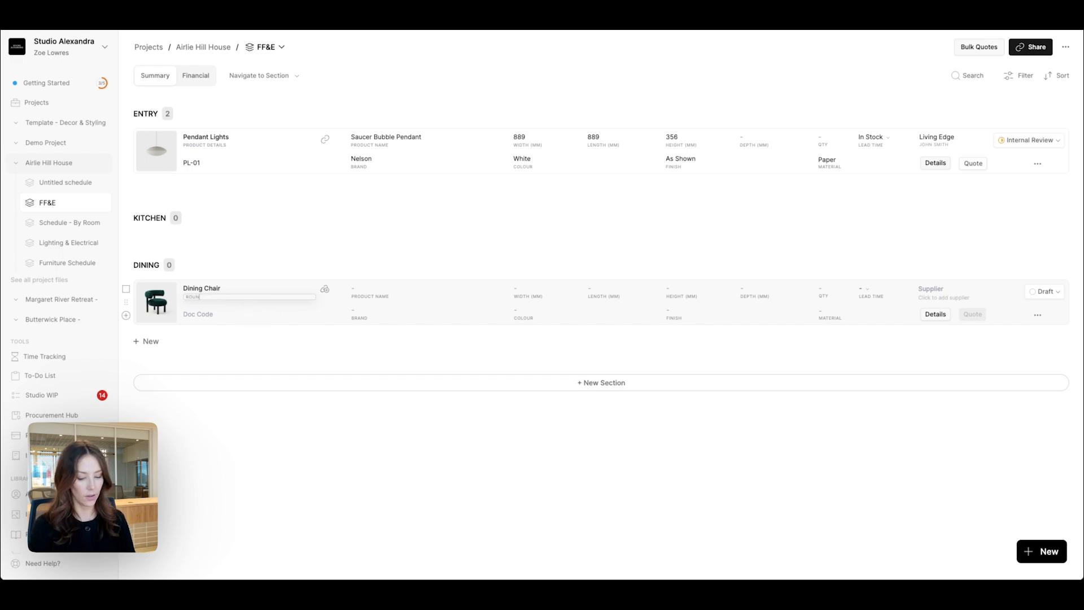
pyautogui.write('D TABLE PAIRING')
pyautogui.click(367, 238)
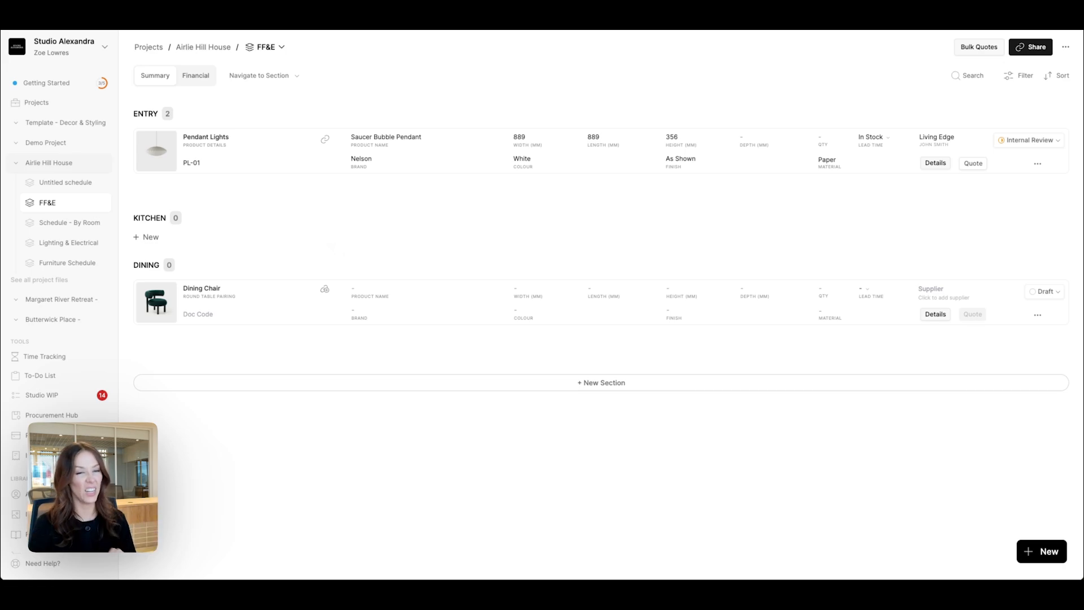
pyautogui.click(208, 316)
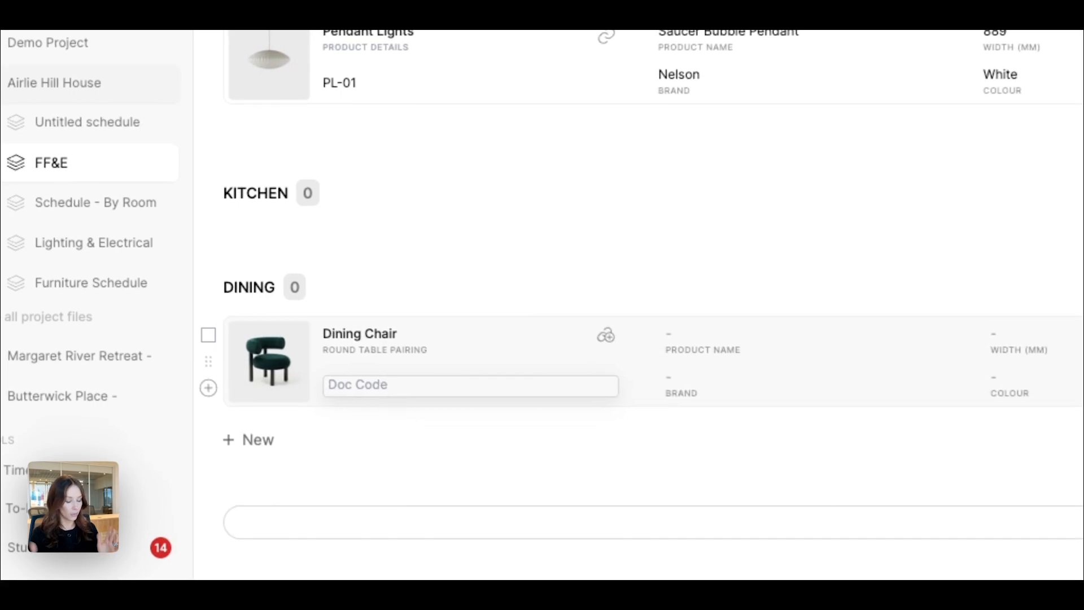
pyautogui.write('CH-01')
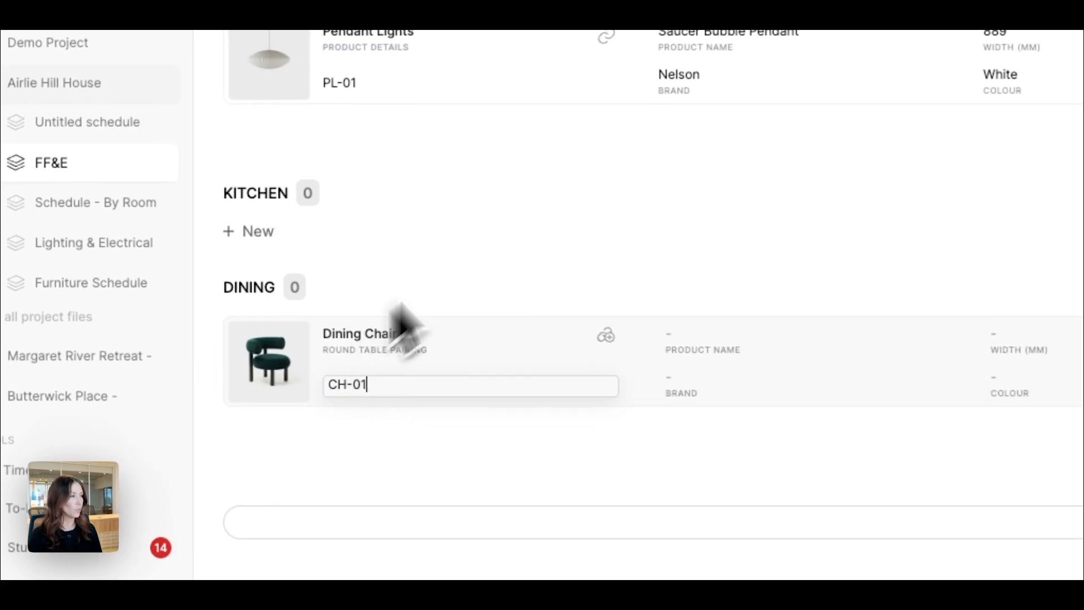
pyautogui.press('Return')
# - Set the dining chair's product name to Fat Chair and its brand to Tom Dixon
pyautogui.click(697, 333)
pyautogui.write('Fat Chair')
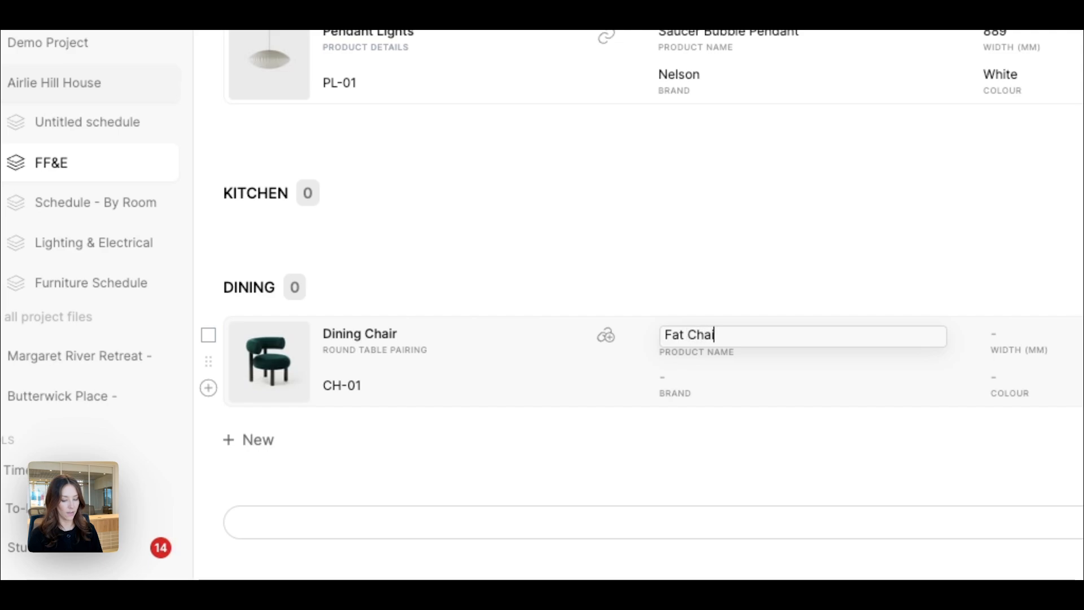
pyautogui.press('Return')
pyautogui.click(706, 375)
pyautogui.write('Tom Dos')
pyautogui.press('BackSpace')
pyautogui.press('BackSpace')
pyautogui.write('ixon')
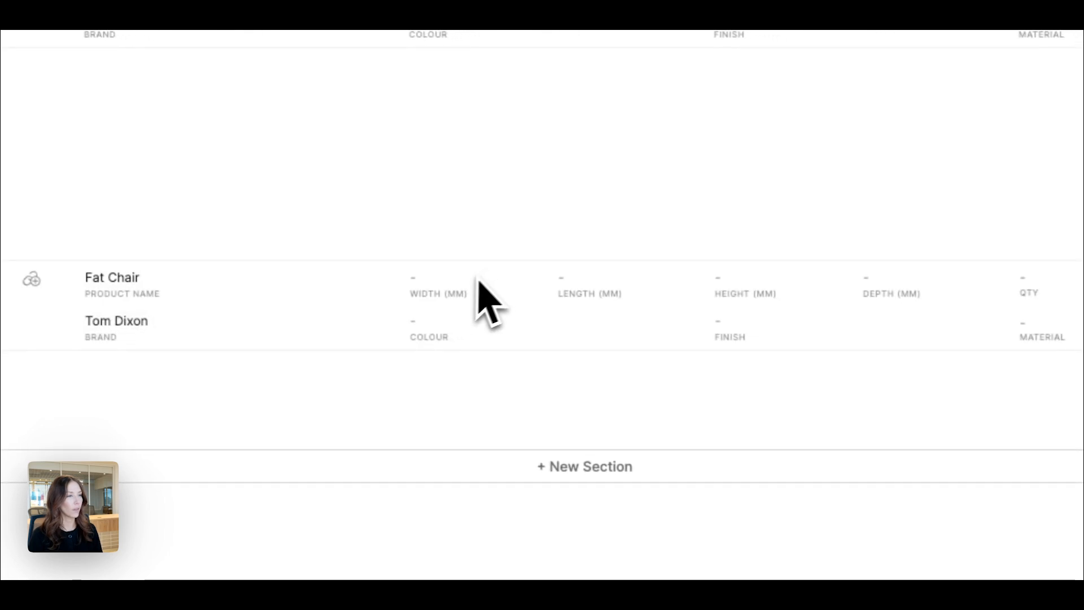
# - Set the dining chair's width to 450 mm, length to 450 mm and height to 750 mm
pyautogui.click(1038, 339)
pyautogui.write('450')
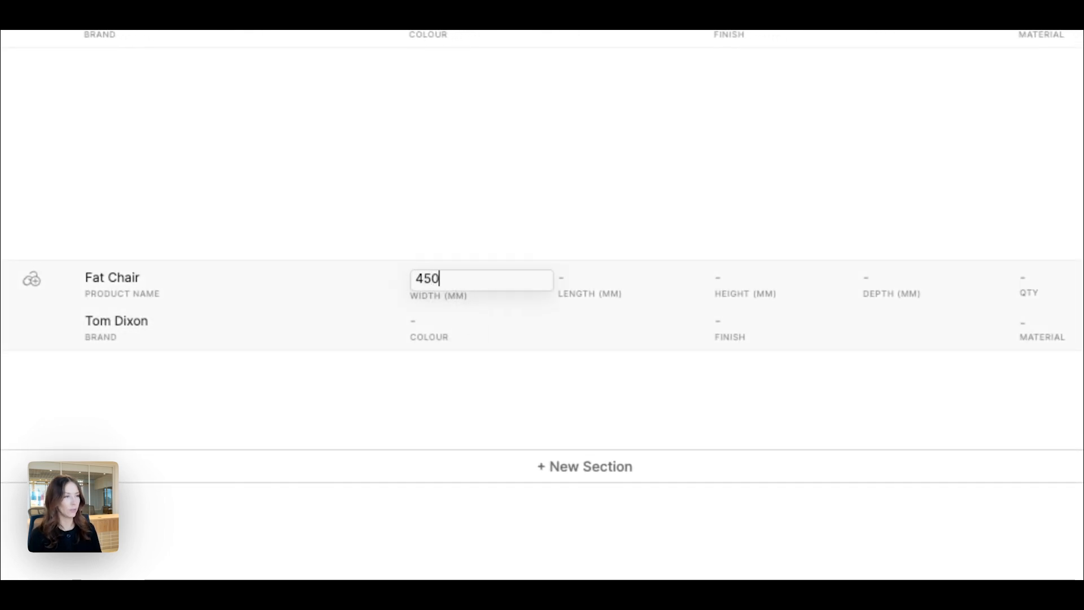
pyautogui.press('Tab')
pyautogui.write('450')
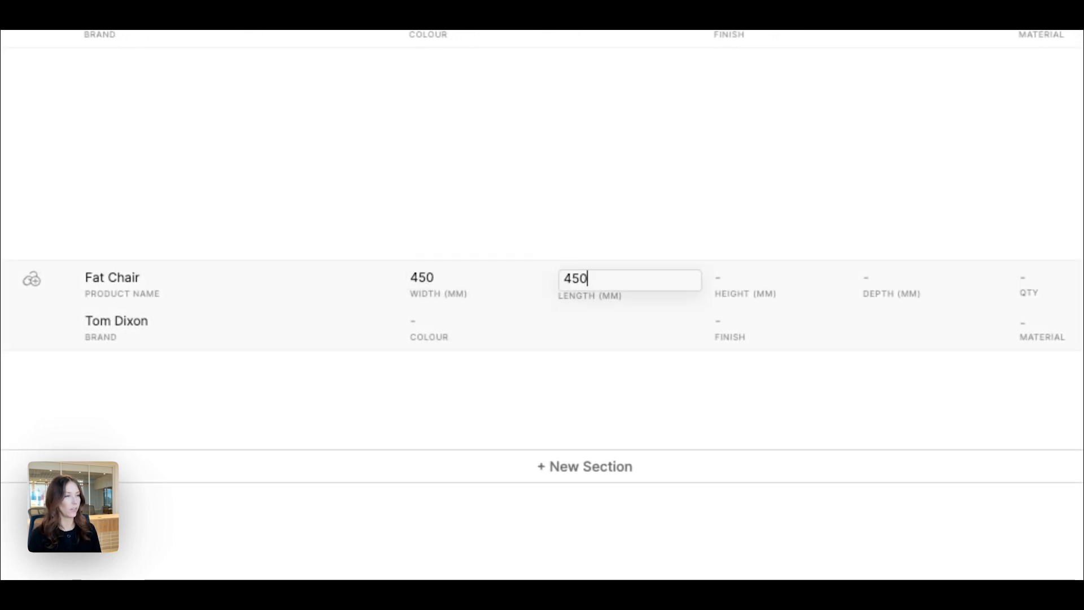
pyautogui.click(764, 286)
pyautogui.write('750')
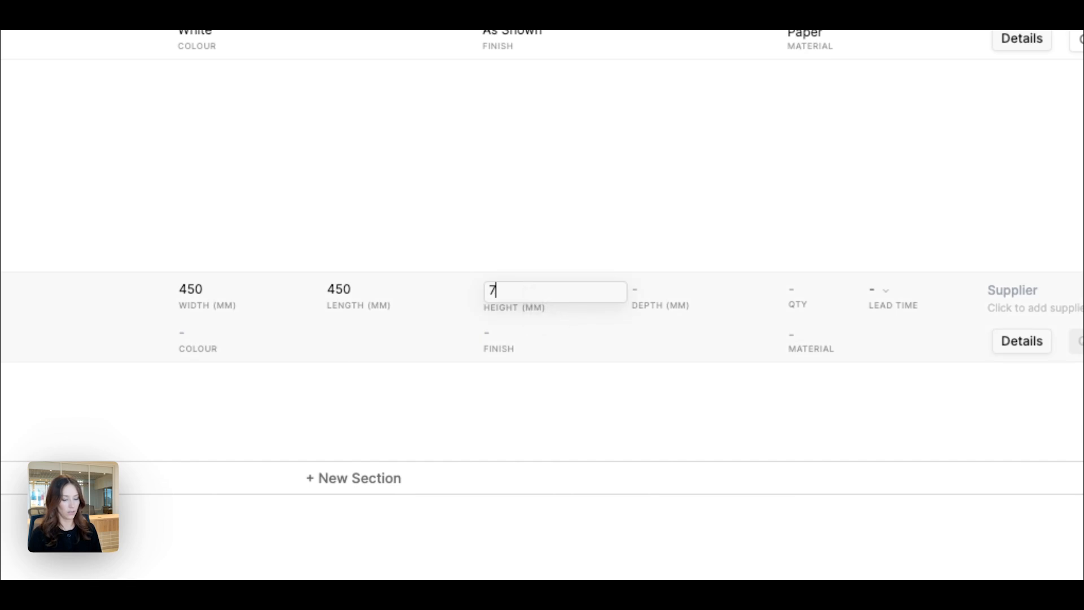
# - Set the dining chair's colour to Green, finish to As Shown and material to Velvet
pyautogui.click(295, 335)
pyautogui.write('Green')
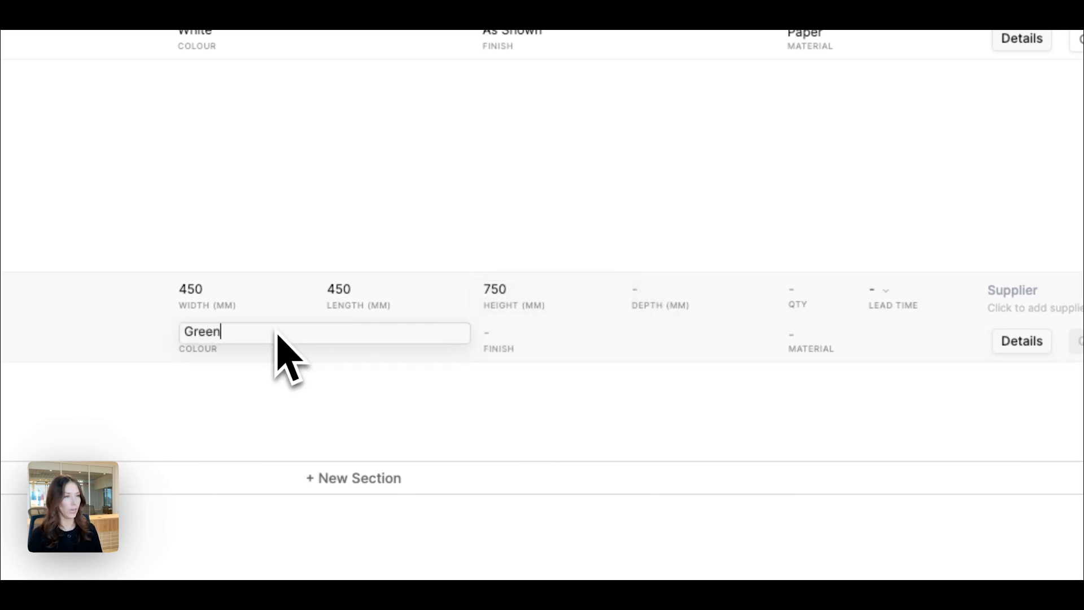
pyautogui.click(502, 333)
pyautogui.write('AS Shown')
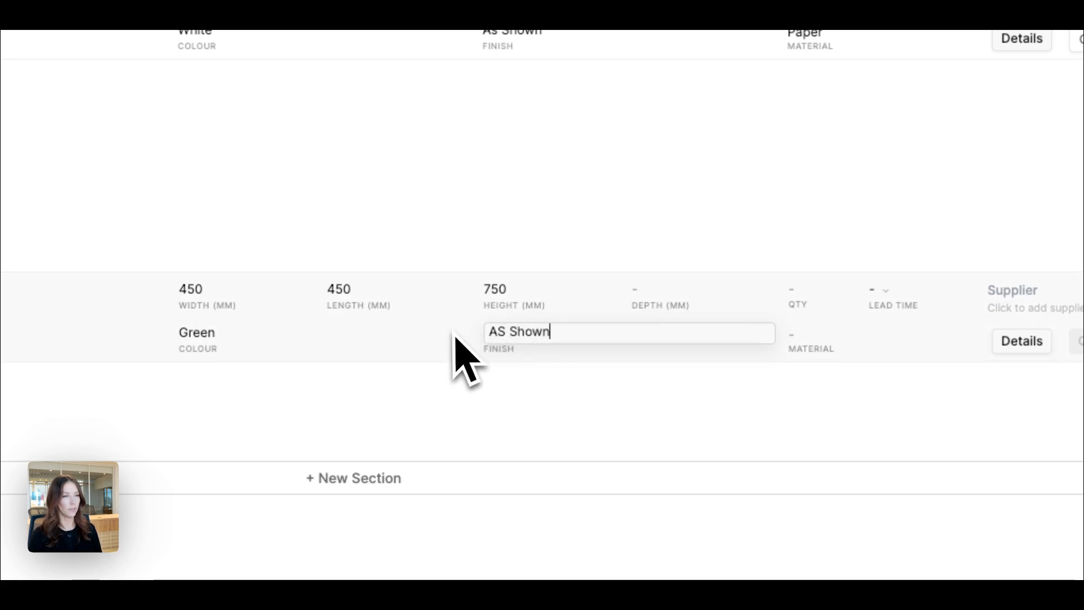
pyautogui.press('Delete')
pyautogui.write('s')
pyautogui.press('Return')
pyautogui.click(816, 338)
pyautogui.write('Velvet')
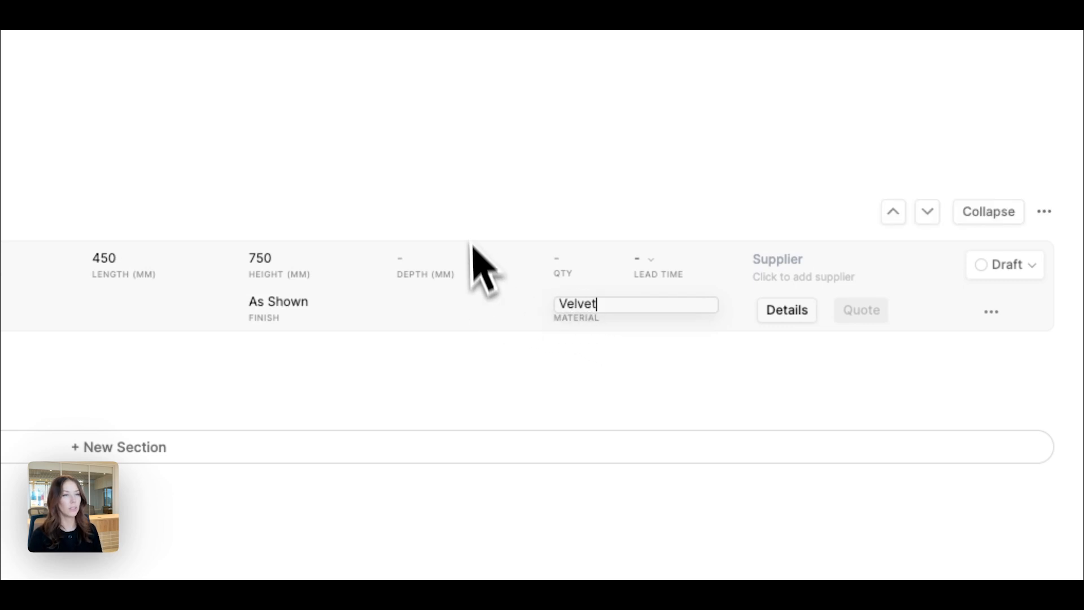
pyautogui.click(481, 175)
# - Set the dining chair's quantity to 6 and its lead time to In Stock
pyautogui.click(558, 259)
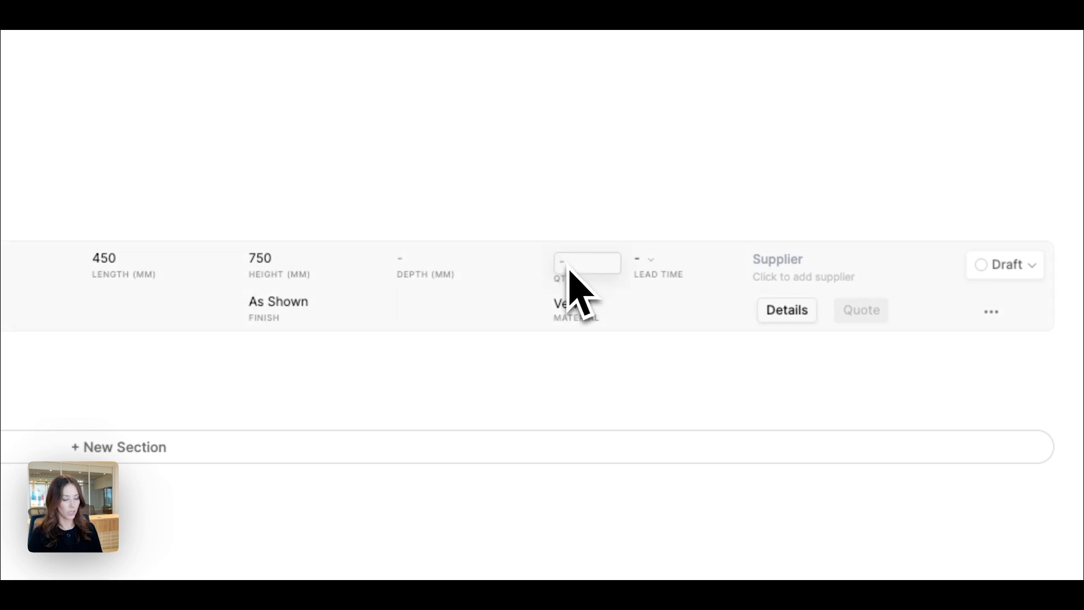
pyautogui.write('6')
pyautogui.click(659, 272)
pyautogui.click(664, 305)
pyautogui.click(643, 272)
pyautogui.click(649, 345)
# - Assign Living Edge as the dining chair's supplier and set its status to Internal Review
pyautogui.click(794, 272)
pyautogui.write('Living')
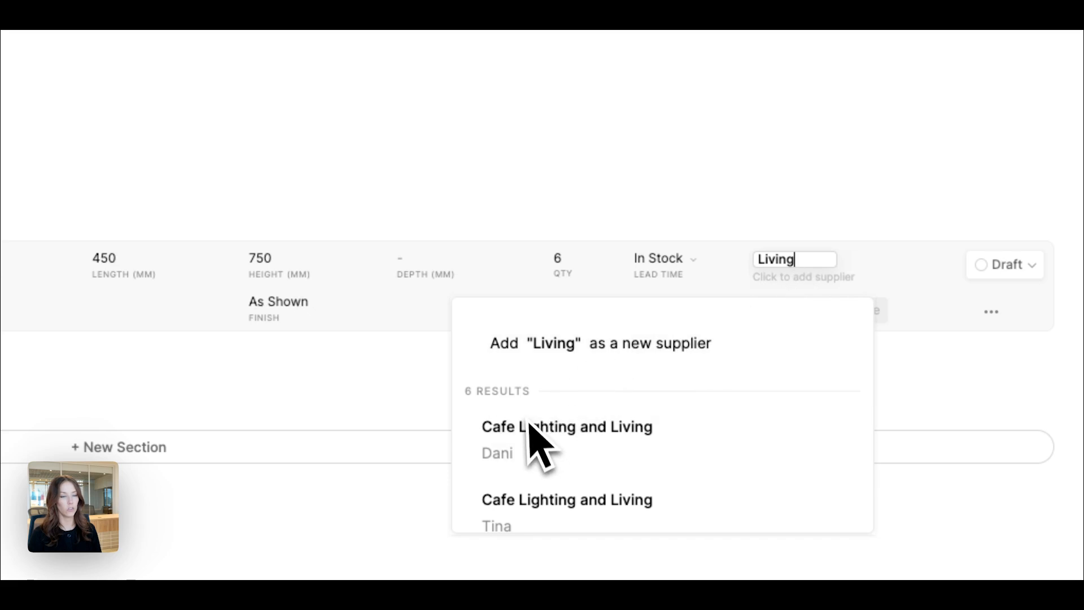
pyautogui.write(' edge')
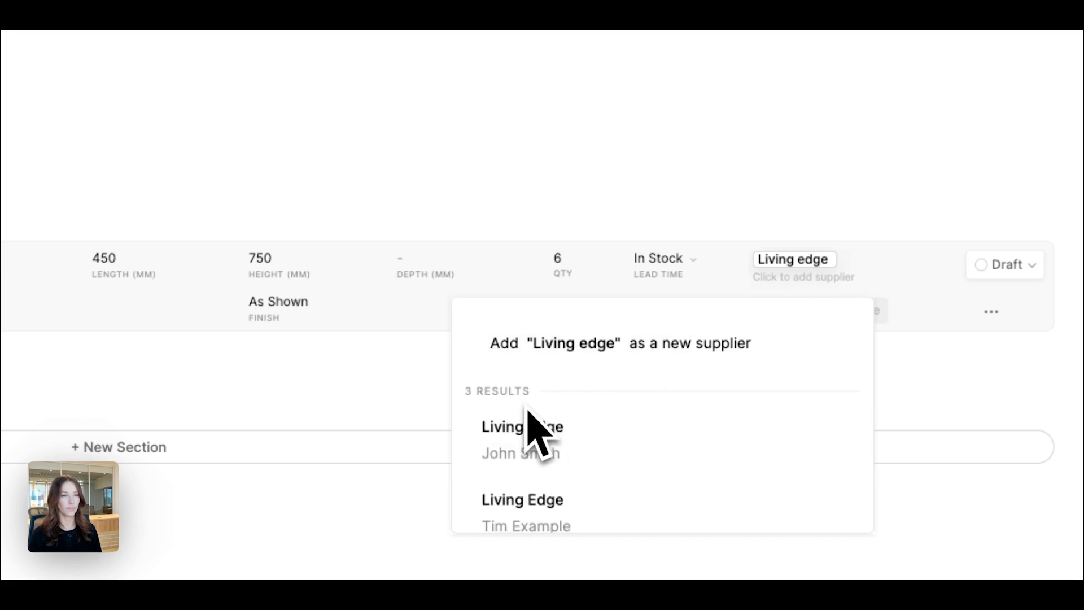
pyautogui.click(526, 452)
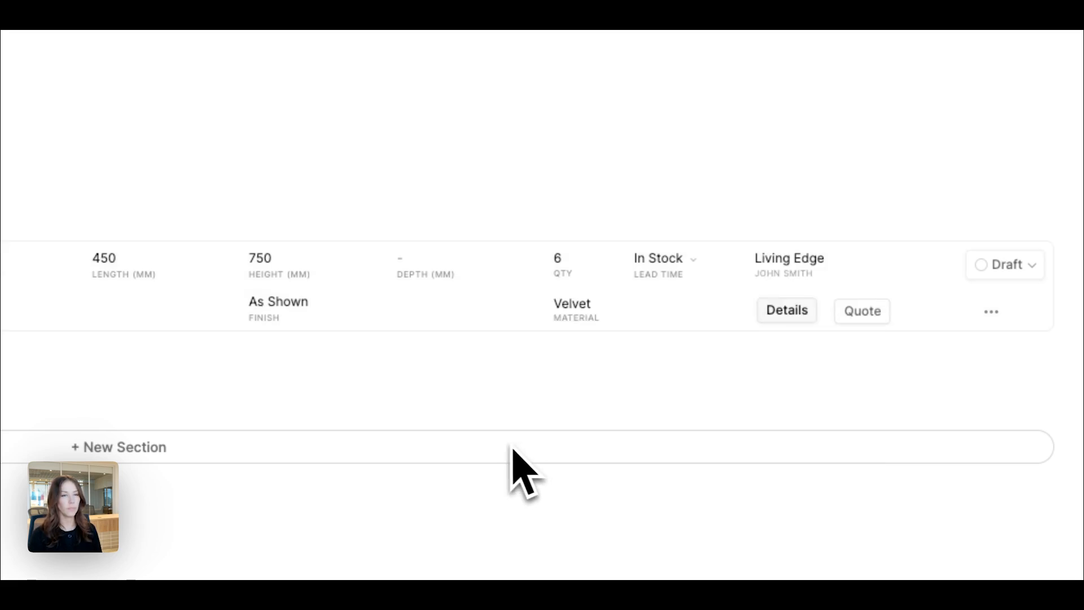
pyautogui.click(1036, 271)
pyautogui.scroll(-3, 903, 316)
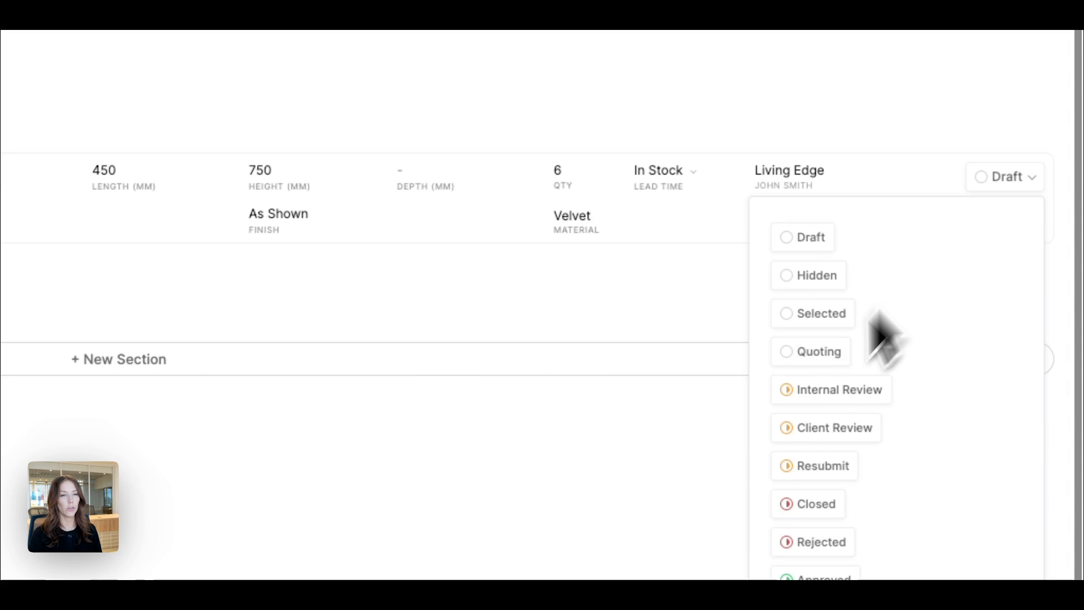
pyautogui.click(819, 389)
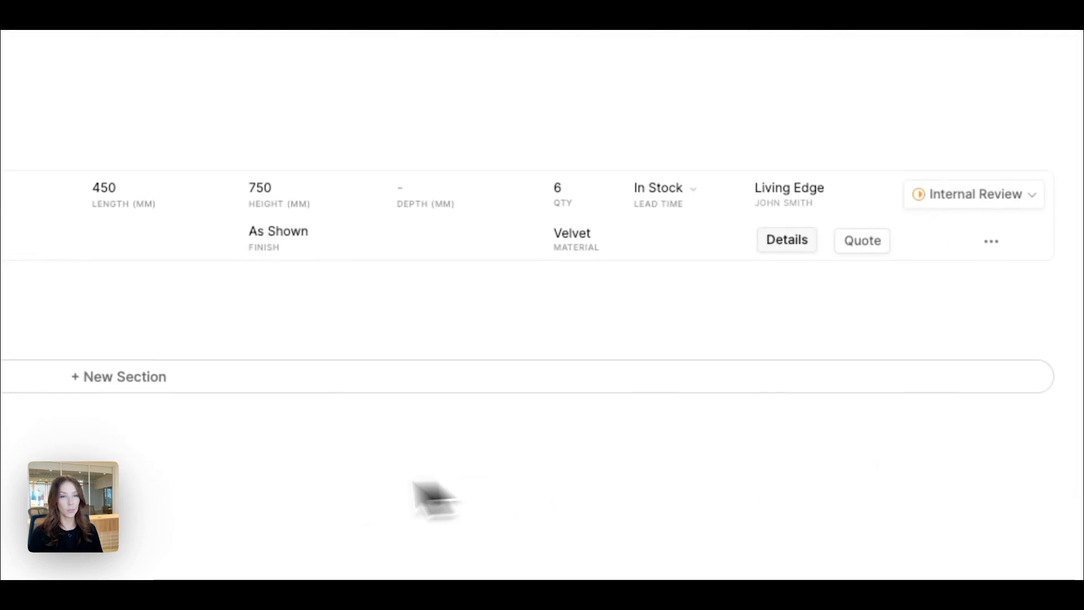
# - Add a custom spec labelled Seat Height with the detail 450mm to the Fat Chair's product details
pyautogui.click(789, 257)
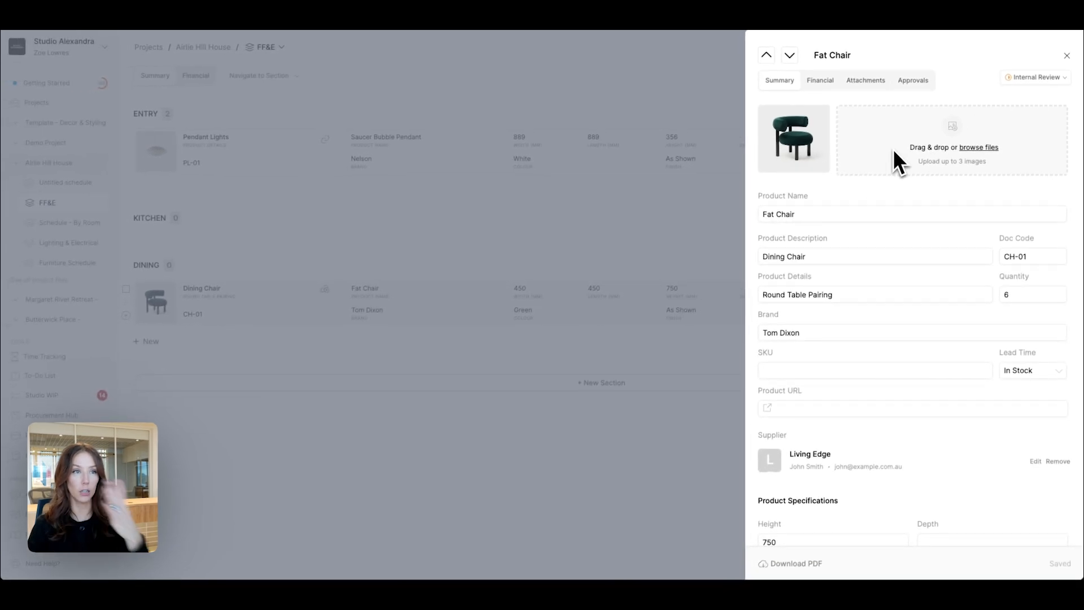
pyautogui.scroll(-3, 908, 186)
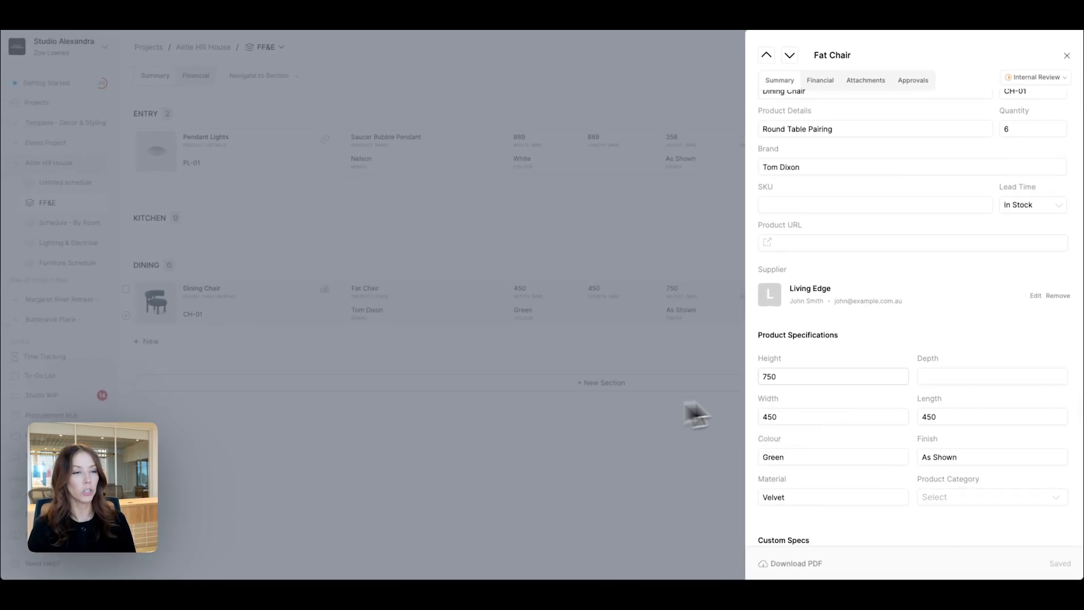
pyautogui.scroll(-4, 889, 375)
pyautogui.scroll(-1, 883, 362)
pyautogui.click(786, 334)
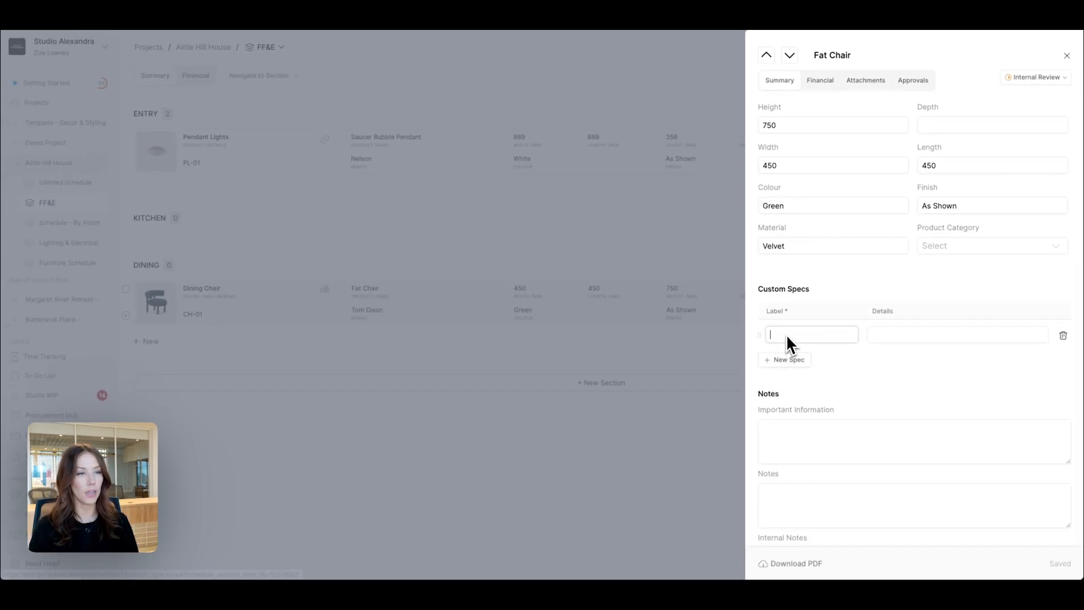
pyautogui.write('Seat Heigt')
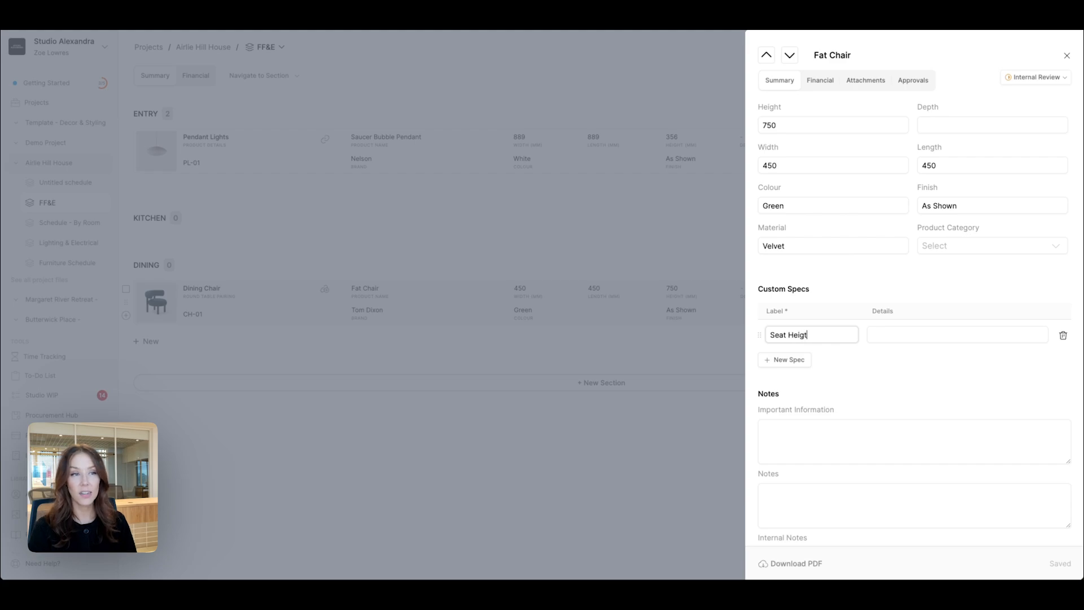
pyautogui.press('BackSpace')
pyautogui.write('ht')
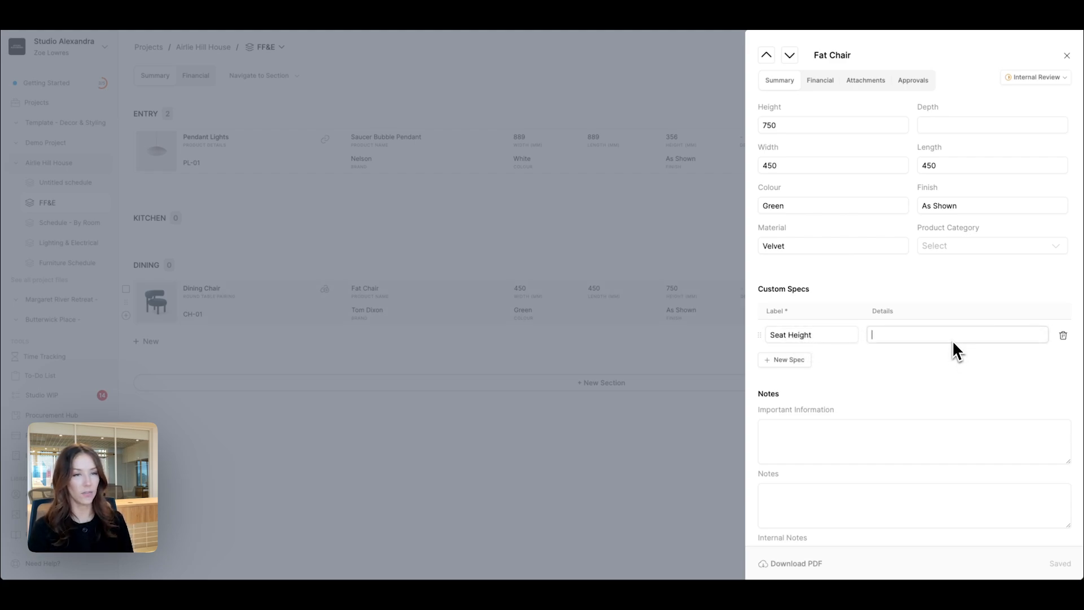
pyautogui.write('450mm')
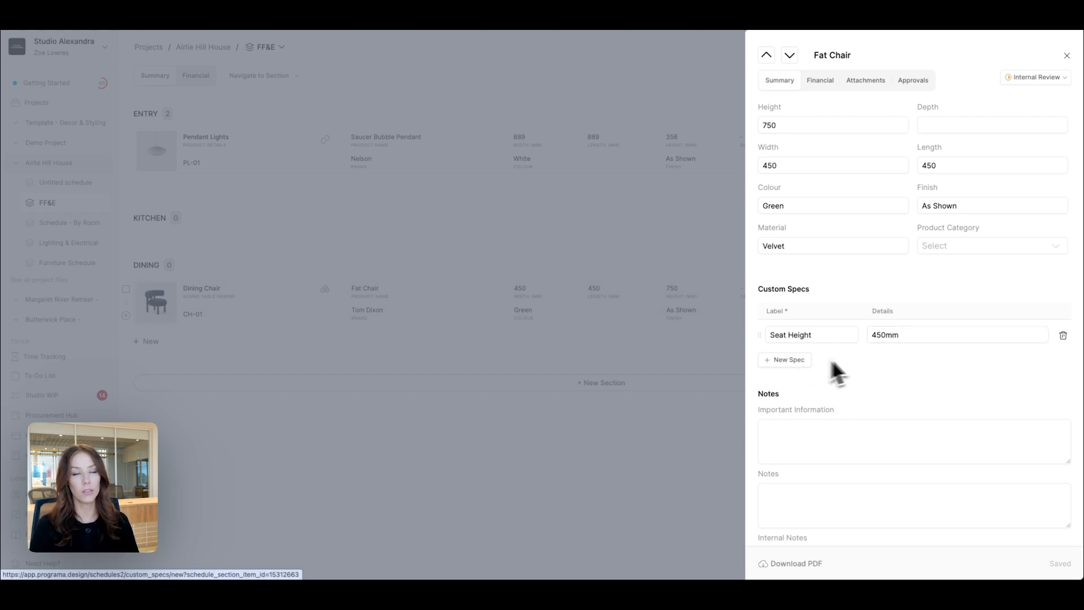
# - Try out placeholder text in the Fat Chair's Important Information note and clear it again
pyautogui.click(827, 435)
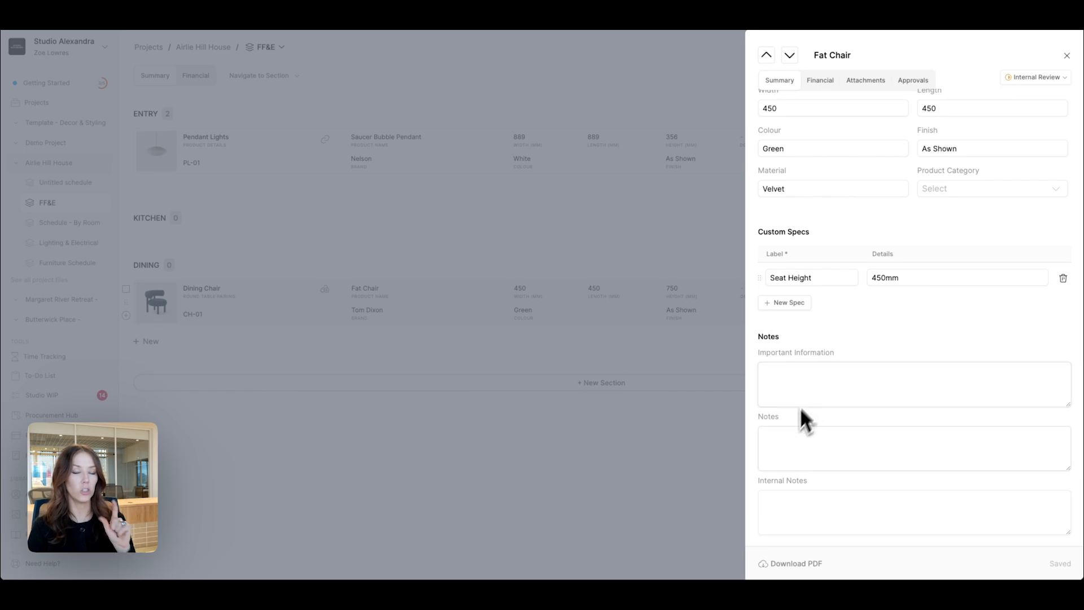
pyautogui.click(787, 434)
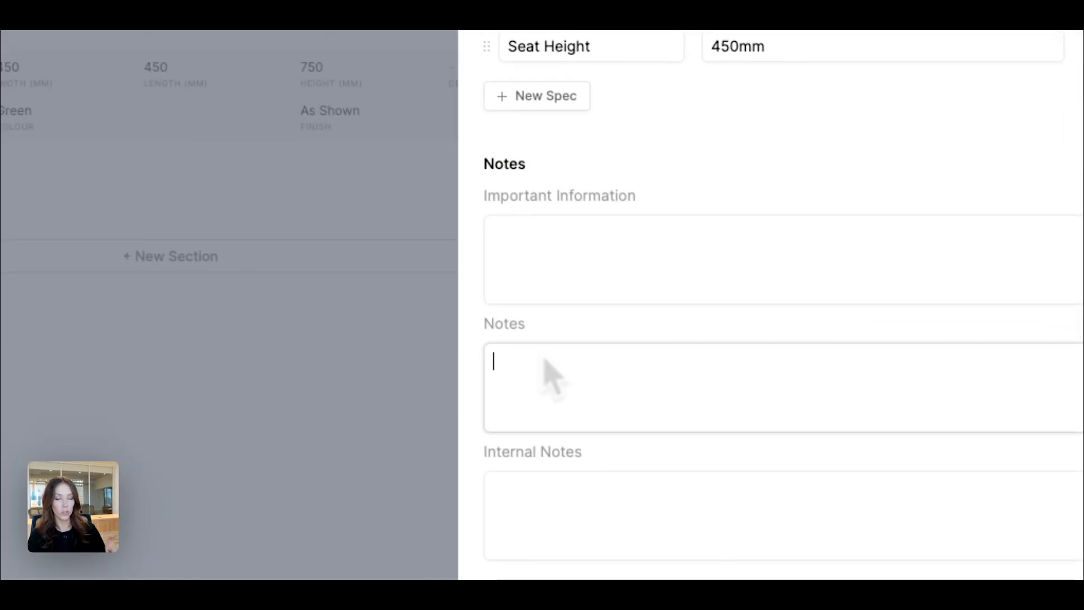
pyautogui.click(540, 262)
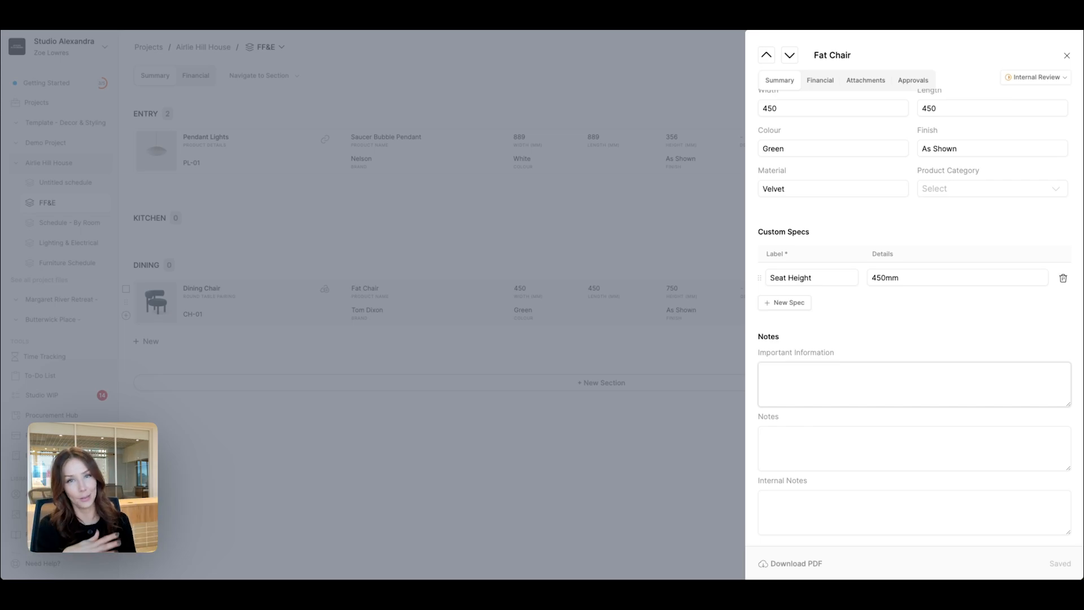
pyautogui.write('kJSDBfkSBFBJ')
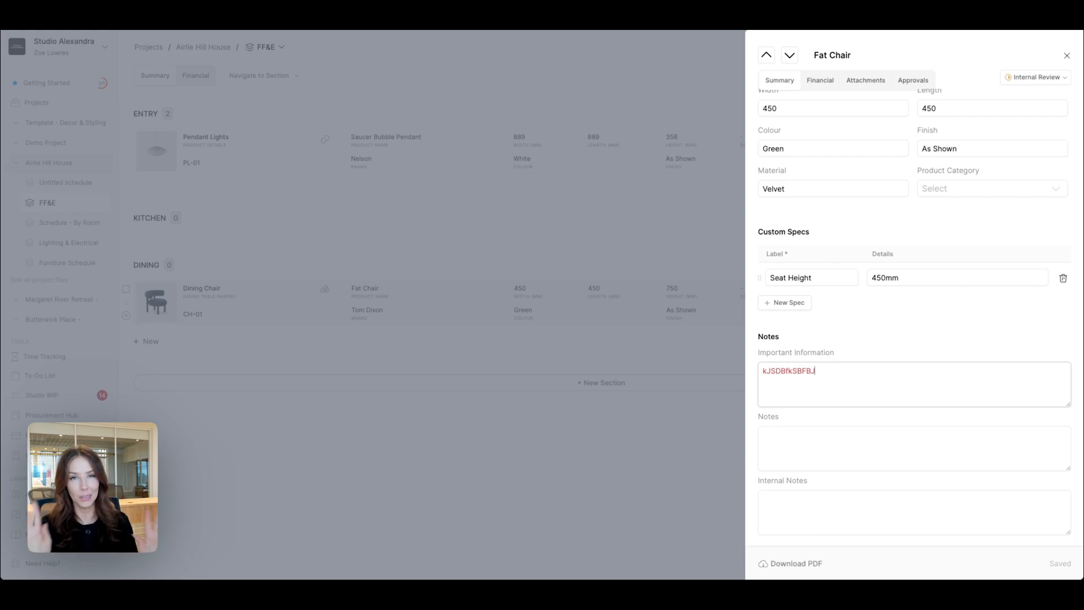
pyautogui.doubleClick(804, 377)
pyautogui.press('BackSpace')
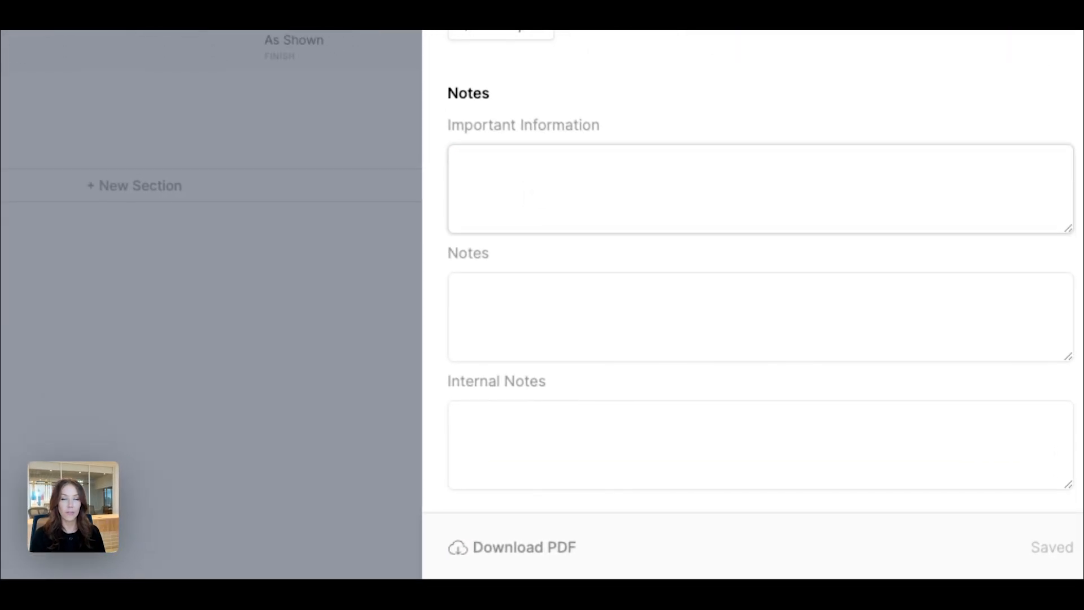
pyautogui.click(551, 432)
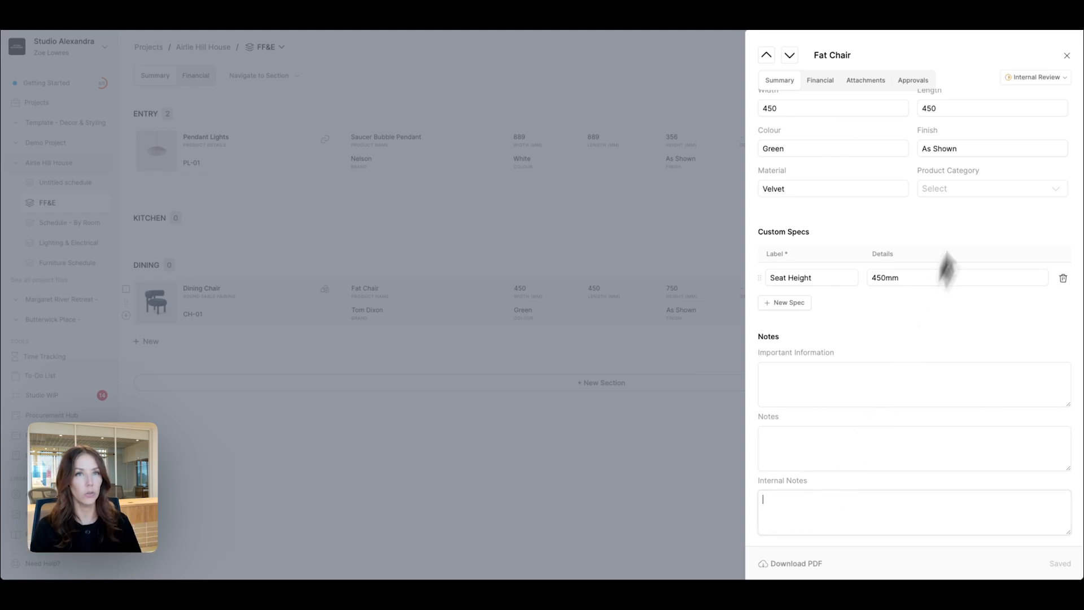
# - Set the Fat Chair's trade price to $1500 and its RRP to $2500 in its financial details
pyautogui.click(820, 81)
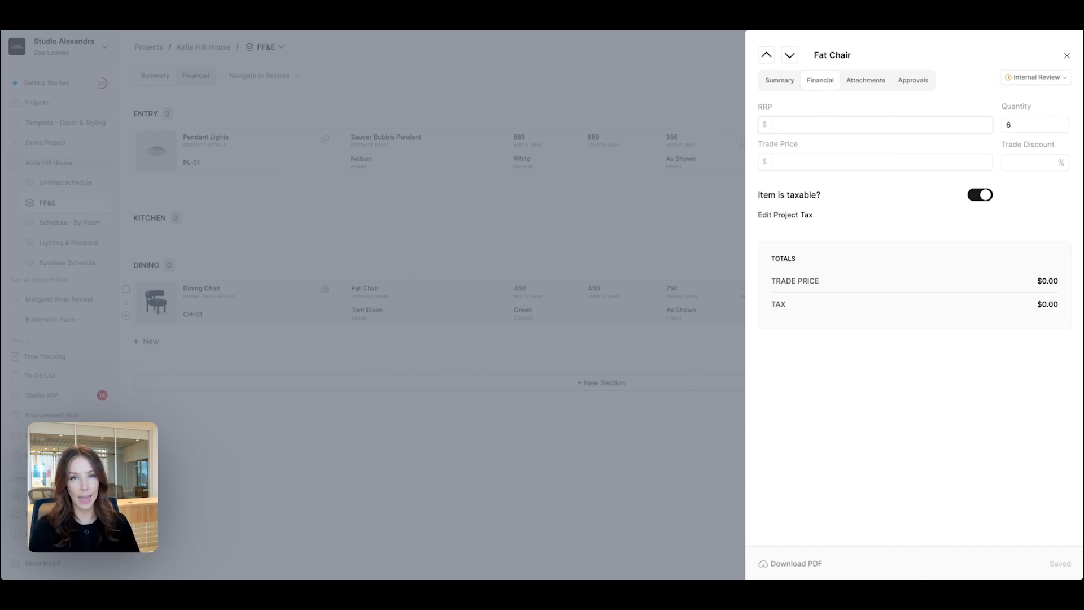
pyautogui.click(813, 161)
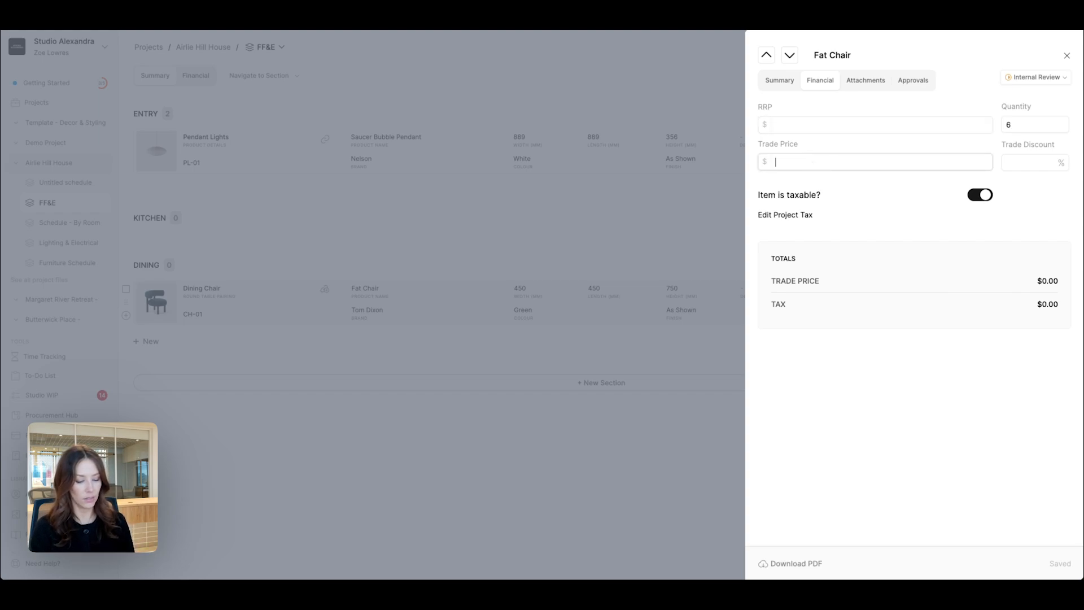
pyautogui.write('1500')
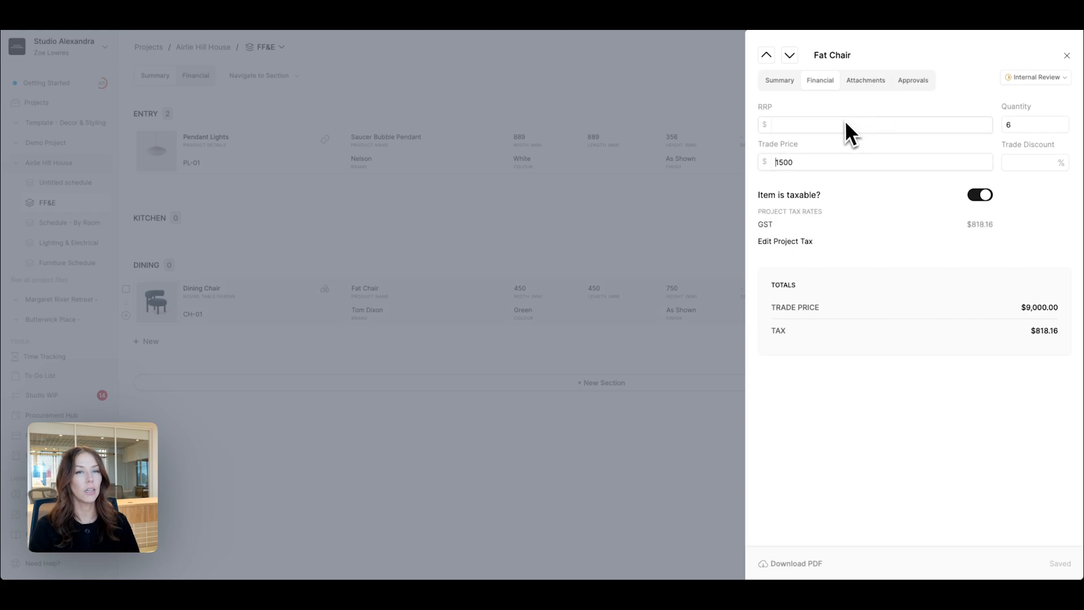
pyautogui.write('2')
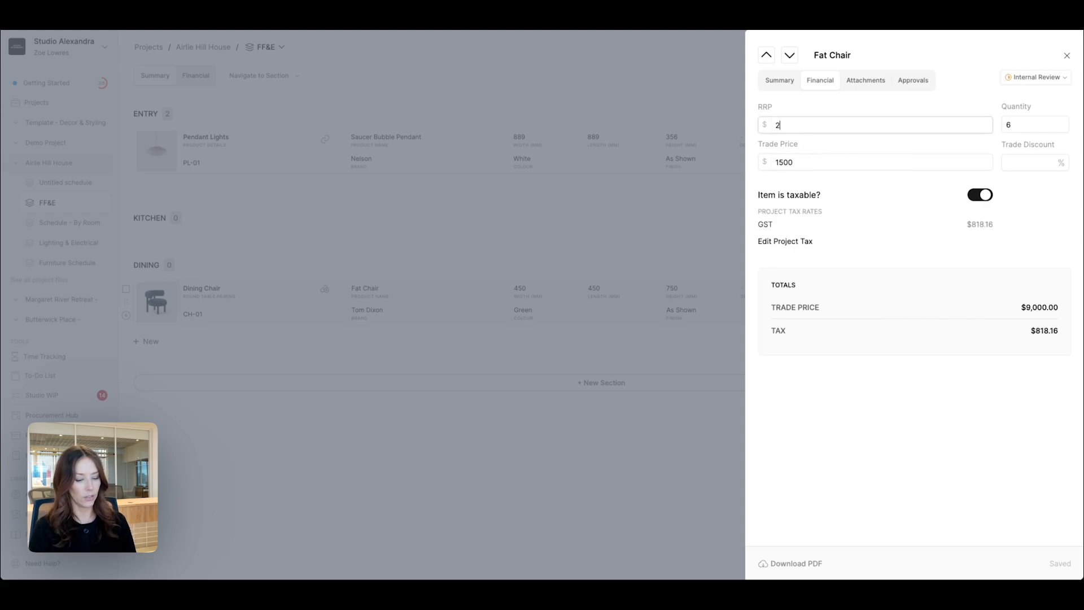
pyautogui.write('500')
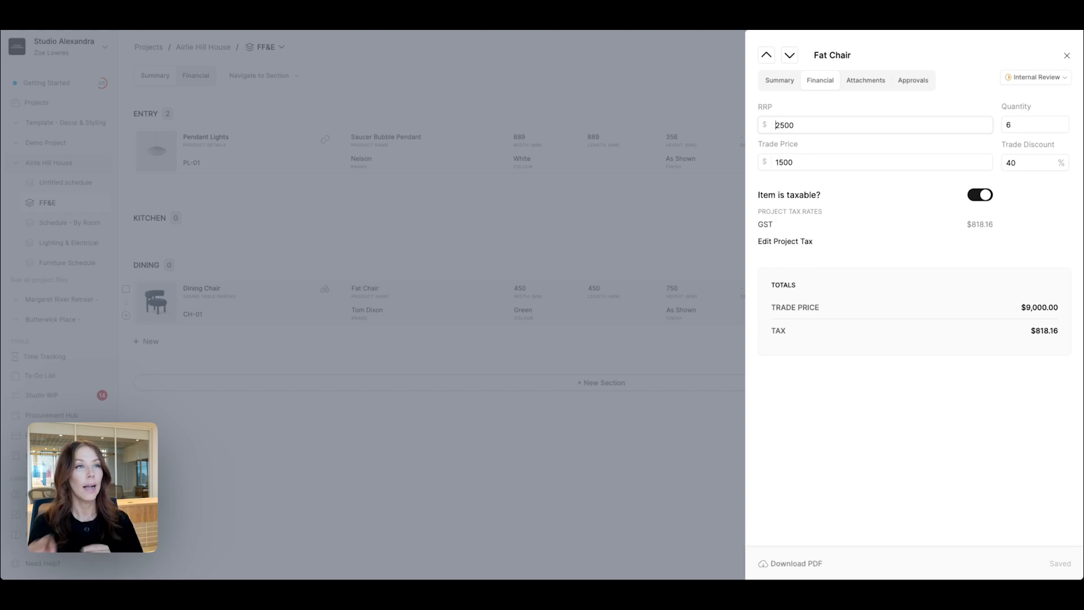
# - Review the Fat Chair's product attachments and approval history
pyautogui.click(847, 86)
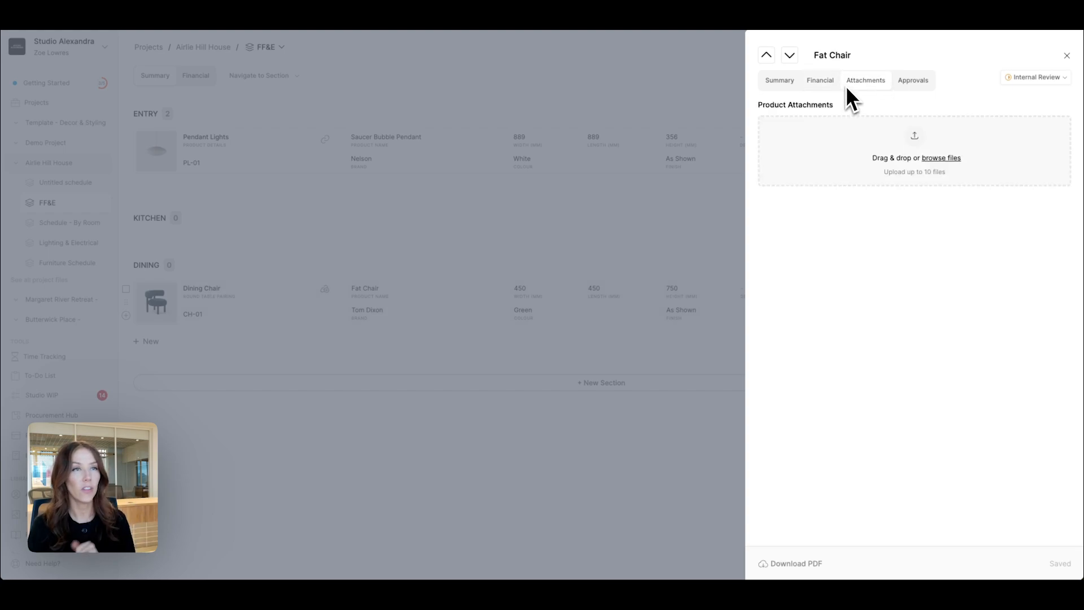
pyautogui.click(911, 84)
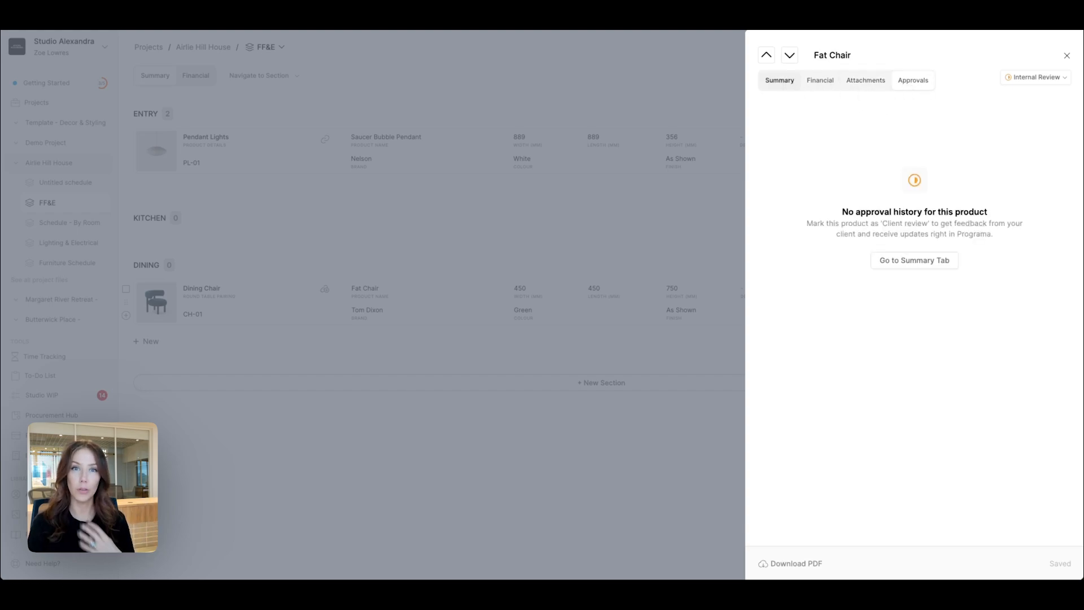
pyautogui.click(785, 80)
# - Close the chair's details and show the schedule's financial view with markup enabled
pyautogui.click(708, 79)
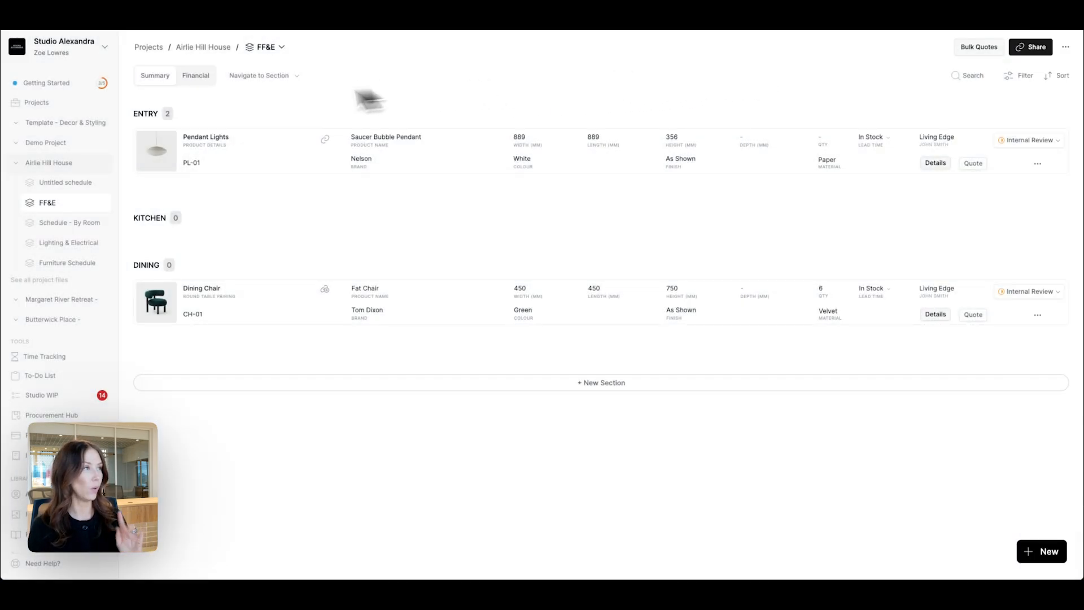
pyautogui.click(201, 80)
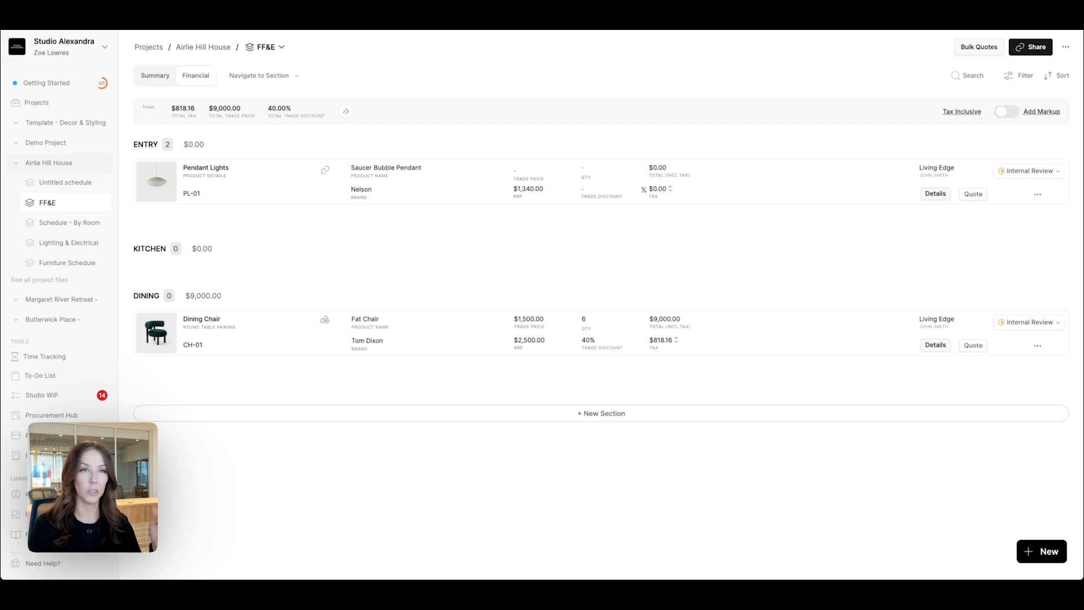
pyautogui.click(1006, 111)
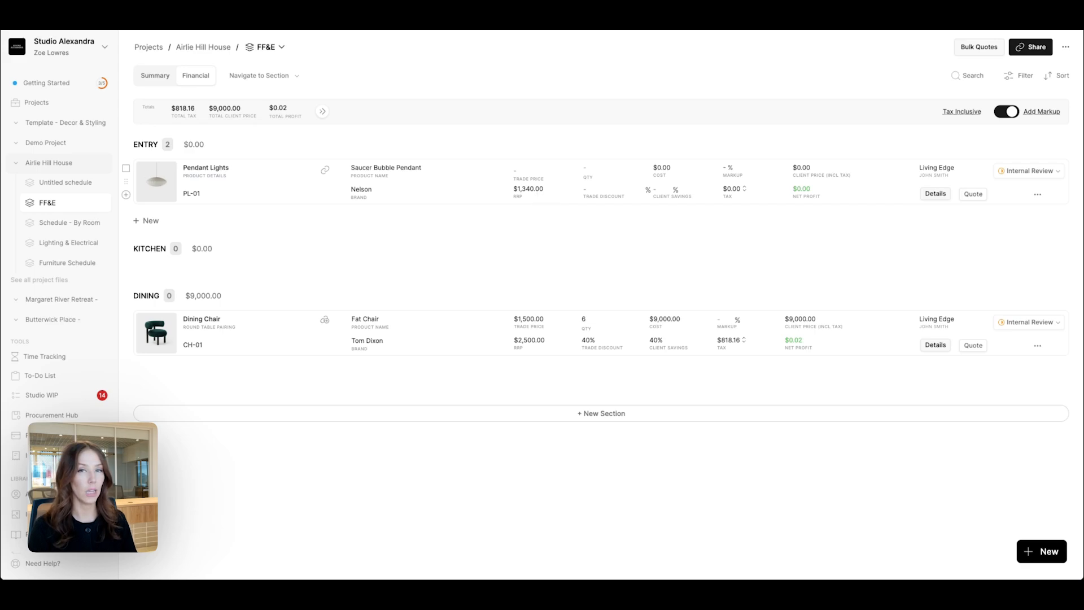
# - Set the Saucer Bubble Pendant's trade discount to 20%
pyautogui.click(528, 176)
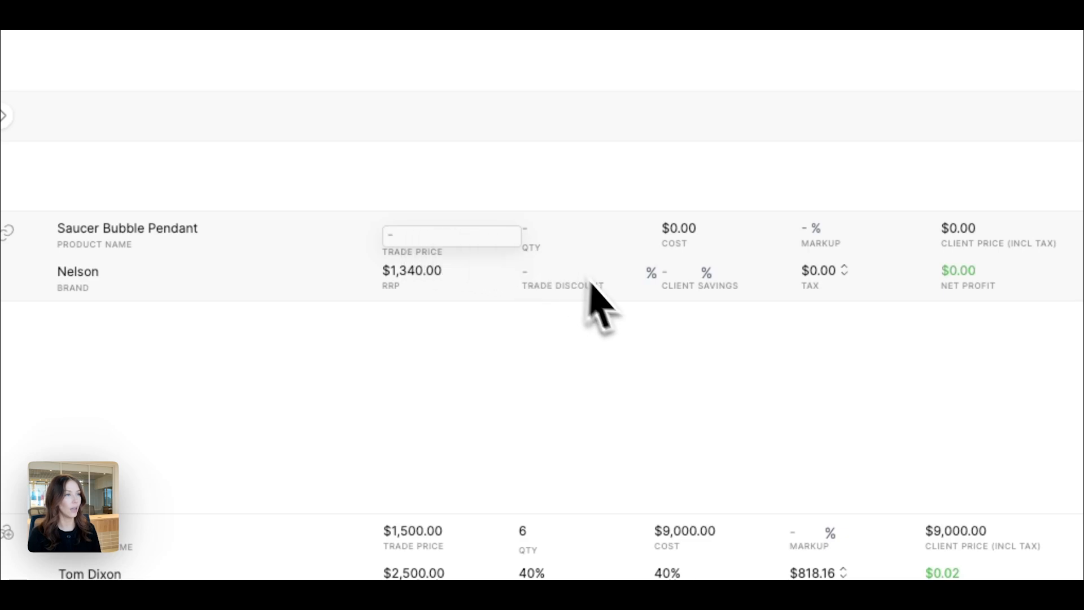
pyautogui.click(553, 280)
pyautogui.write('20')
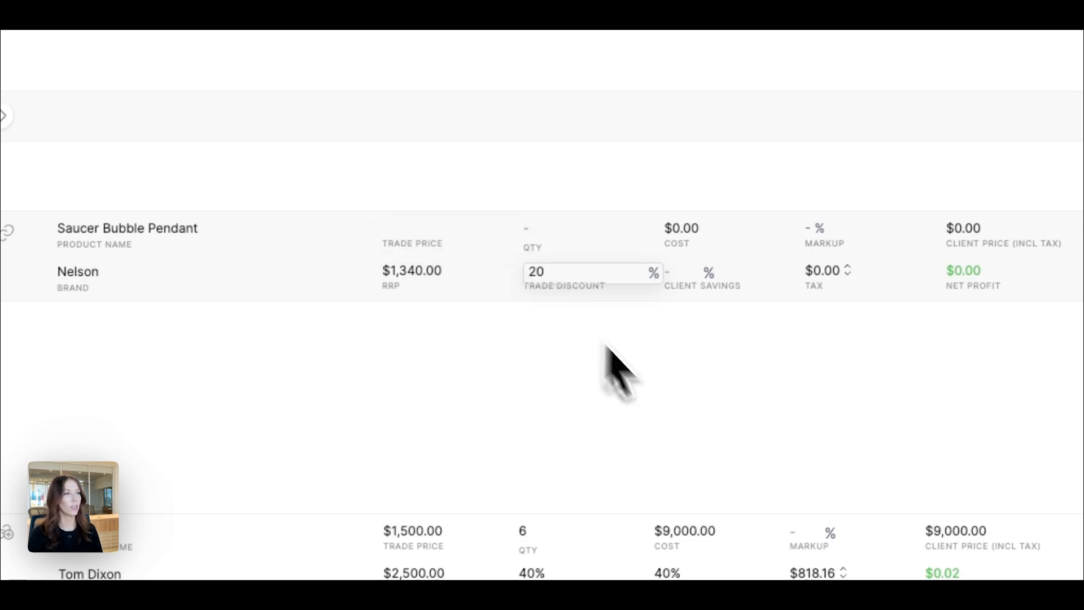
pyautogui.click(680, 386)
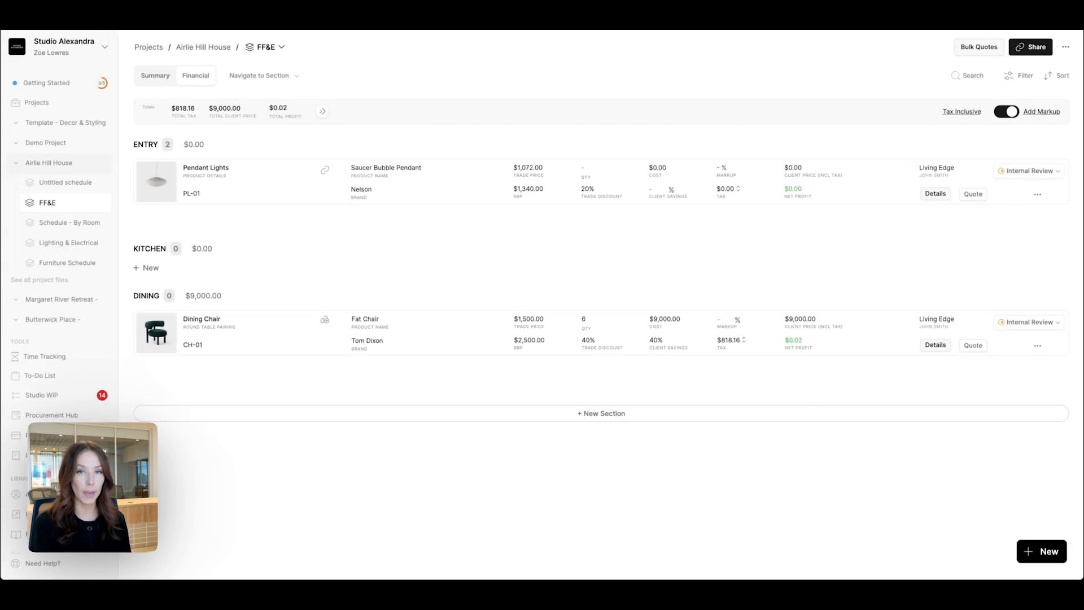
# - Set the Saucer Bubble Pendant's trade price to $750 and its quantity to 1
pyautogui.click(528, 168)
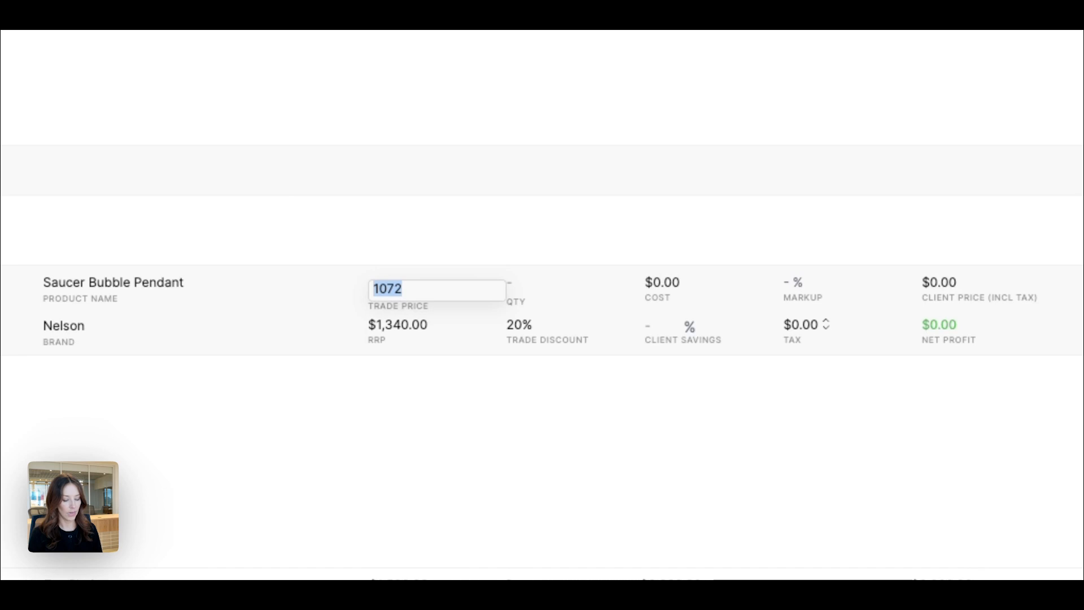
pyautogui.write('750')
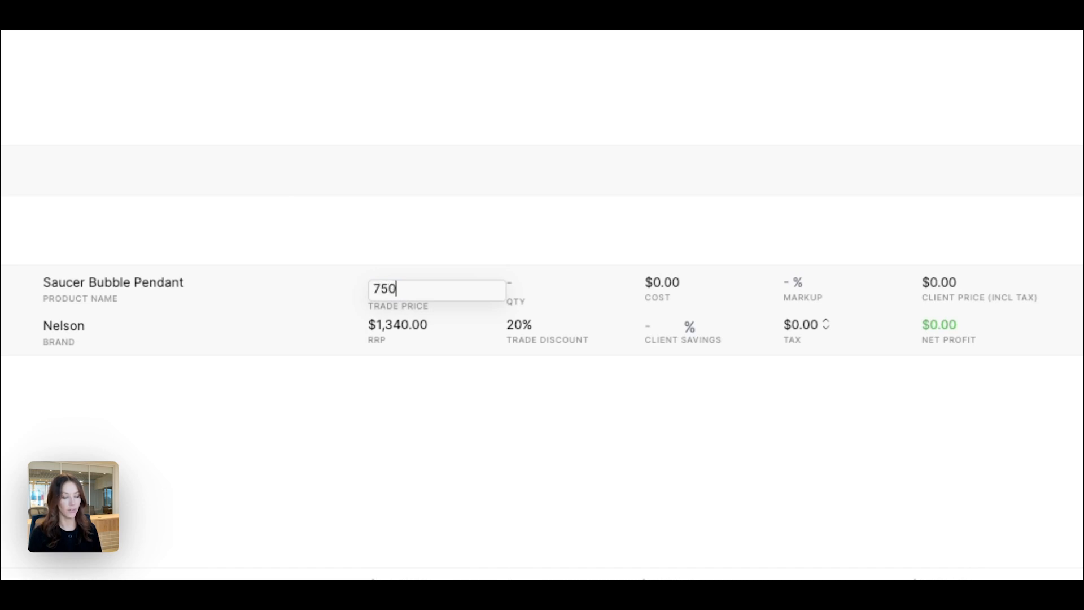
pyautogui.click(441, 230)
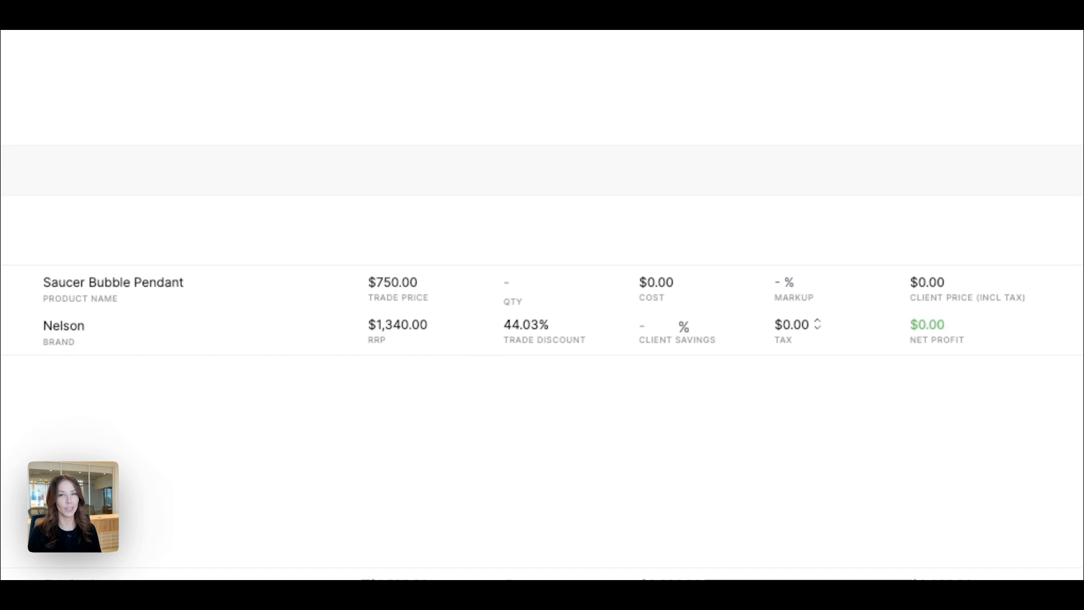
pyautogui.click(513, 291)
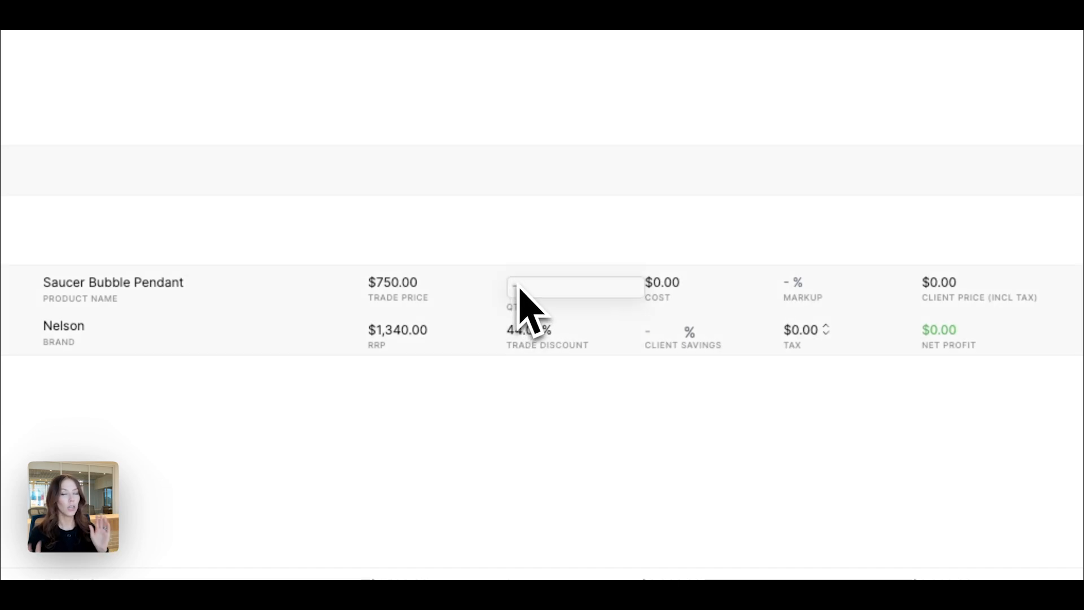
pyautogui.write('1')
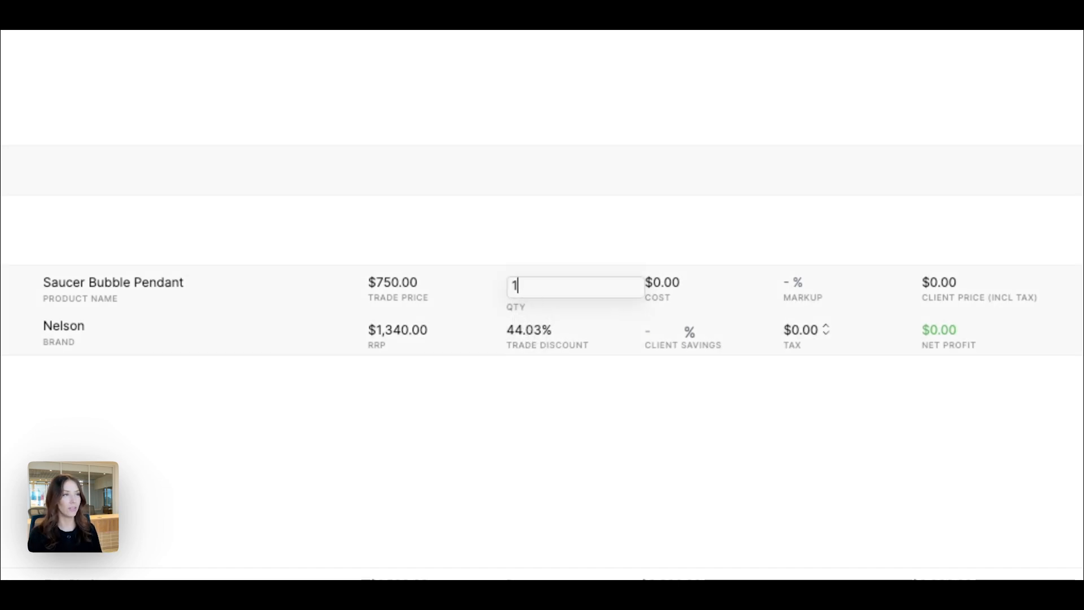
pyautogui.click(598, 424)
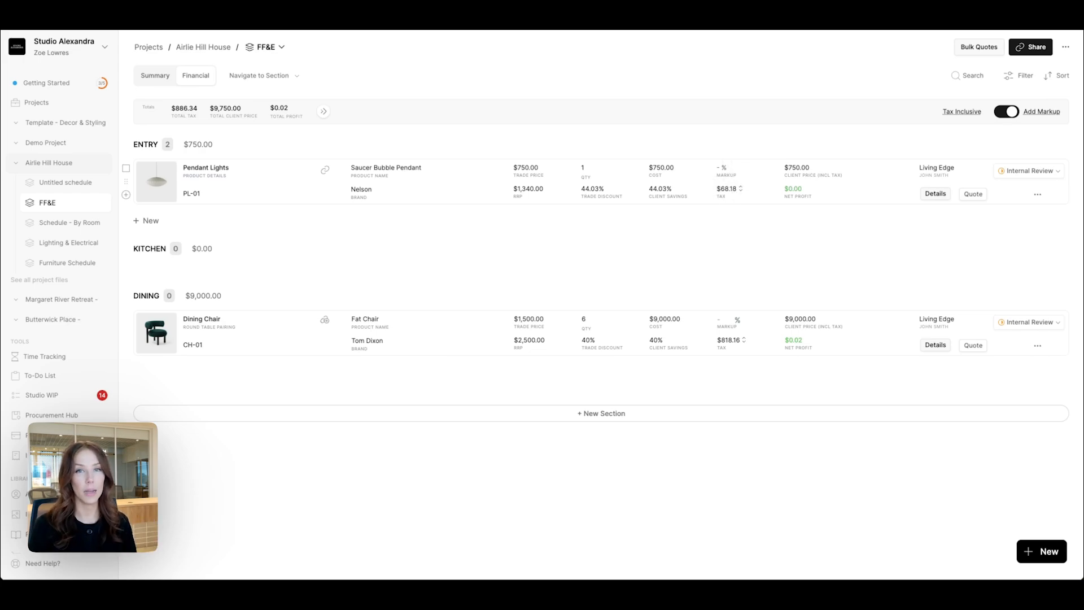
# - Set the Saucer Bubble Pendant's markup to 30%
pyautogui.click(721, 169)
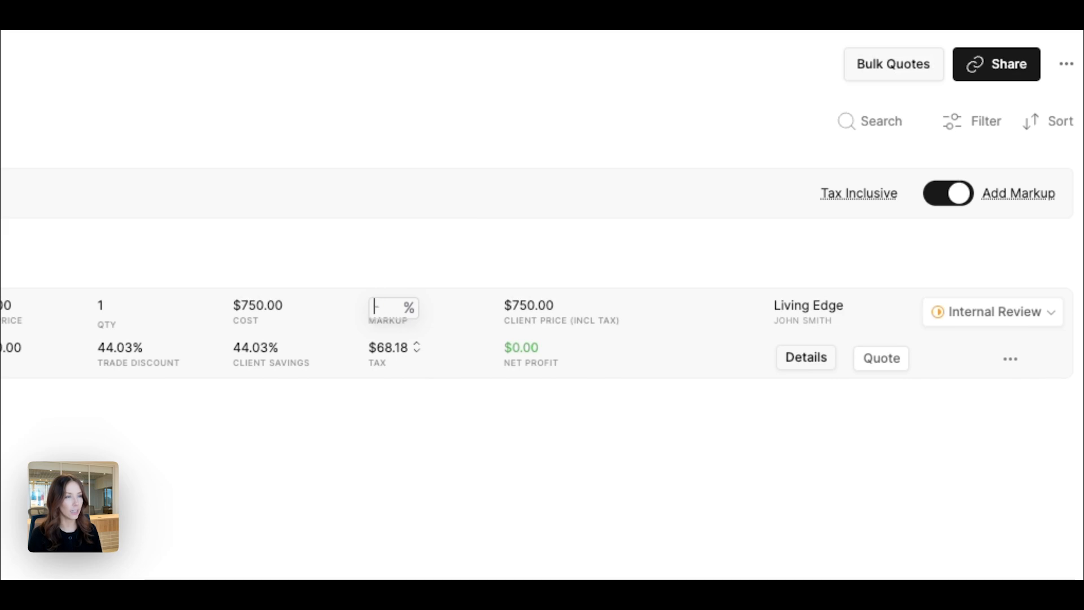
pyautogui.write('30')
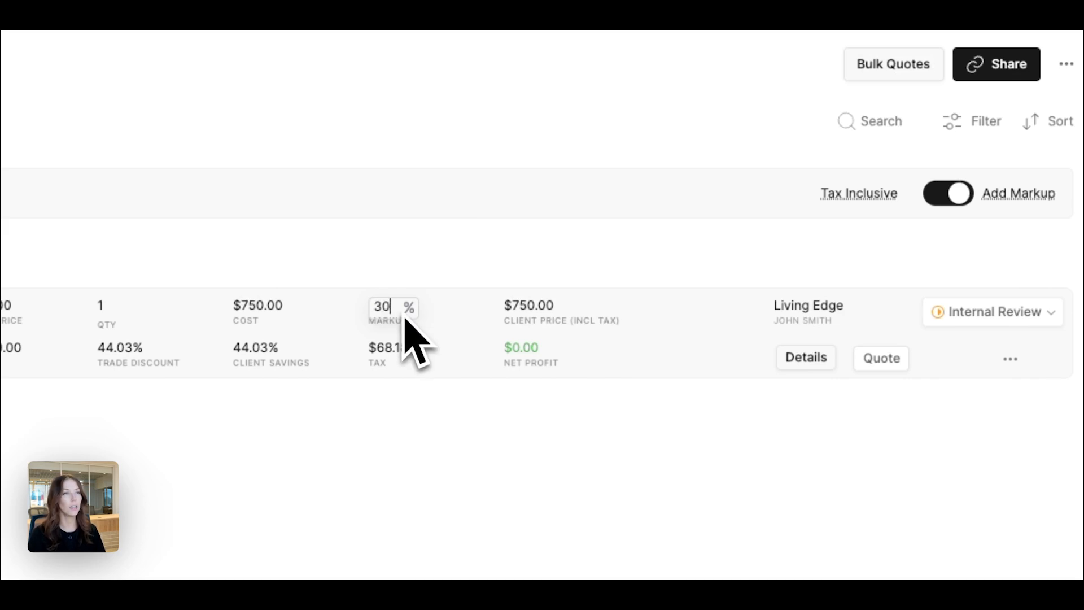
pyautogui.click(440, 279)
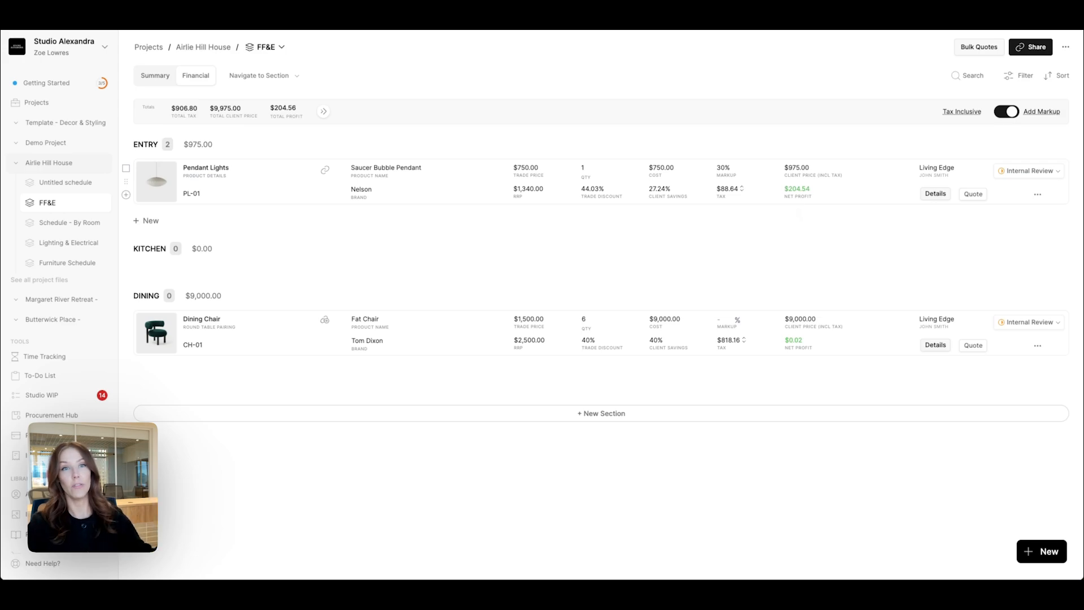
# - Set the Saucer Bubble Pendant's client savings to 10%
pyautogui.click(661, 189)
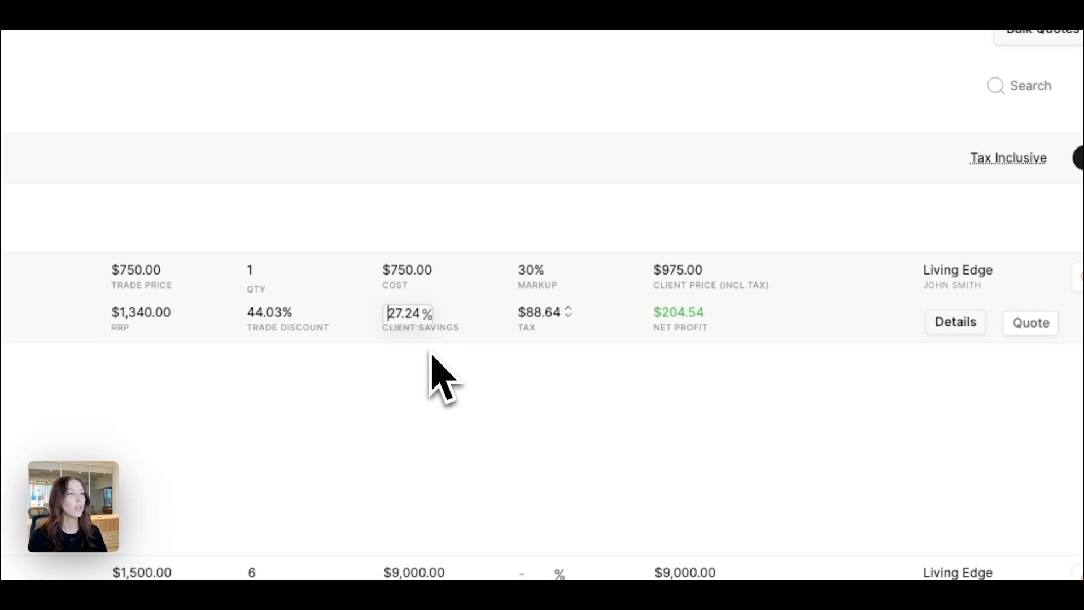
pyautogui.doubleClick(403, 314)
pyautogui.write('10')
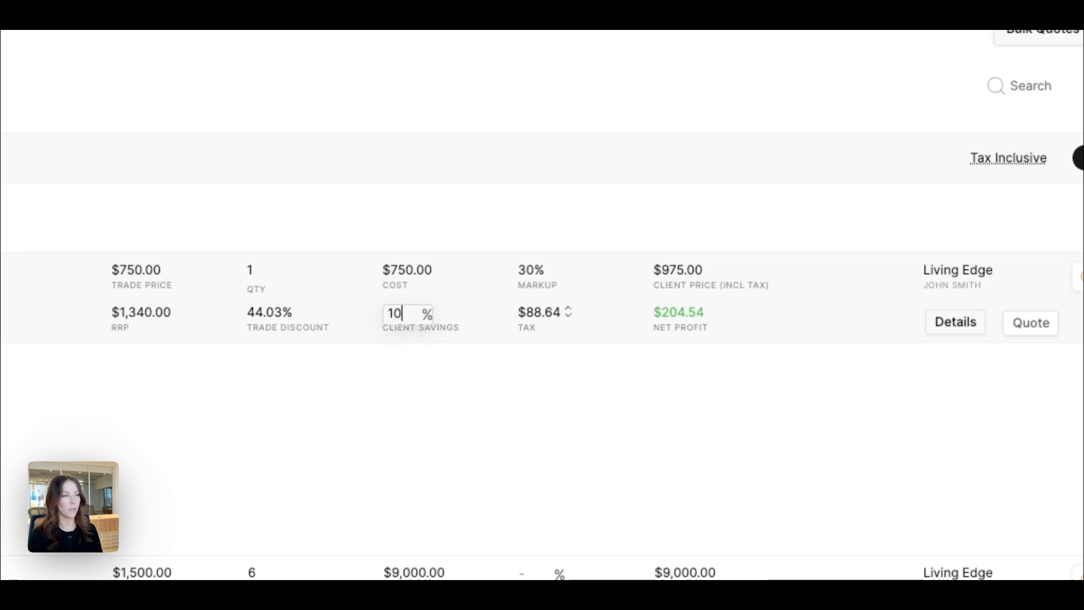
pyautogui.click(503, 416)
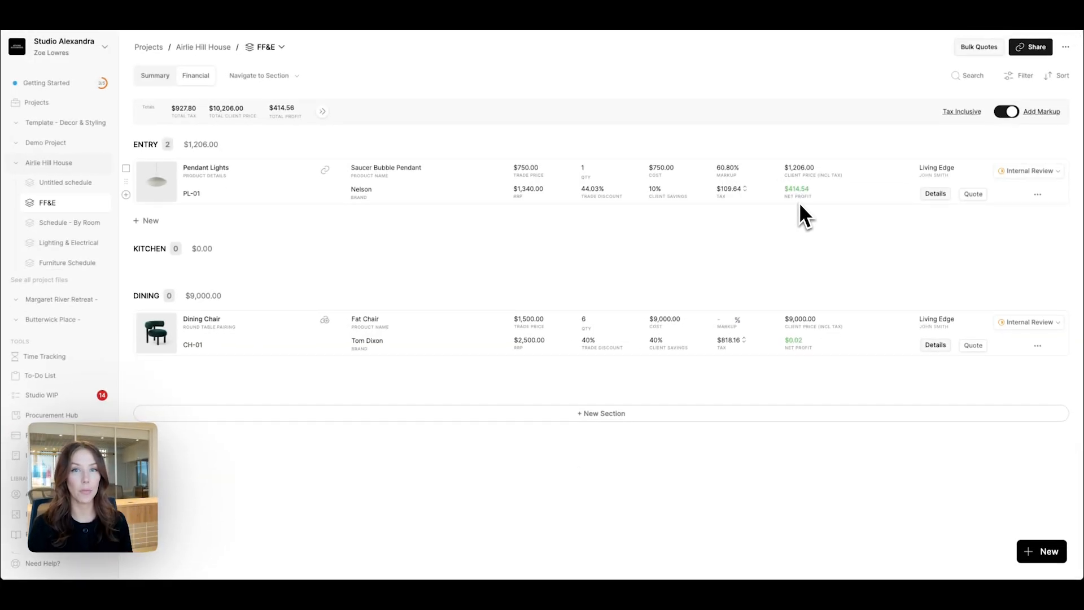
# - Set the Saucer Bubble Pendant's client price including tax to $1400
pyautogui.click(802, 170)
pyautogui.write('1')
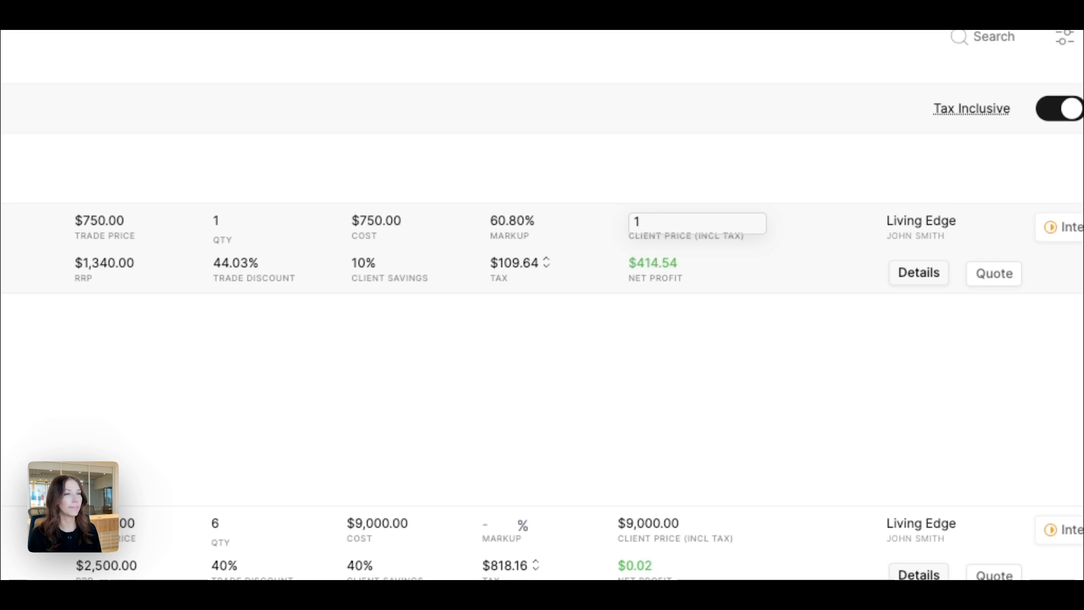
pyautogui.write('400')
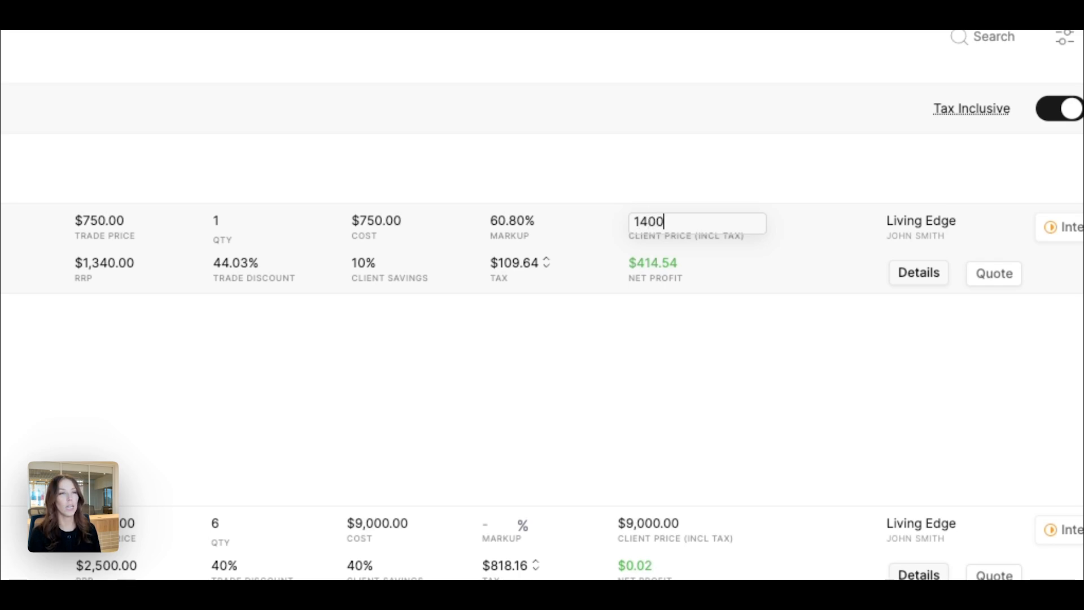
pyautogui.click(678, 347)
pyautogui.click(680, 345)
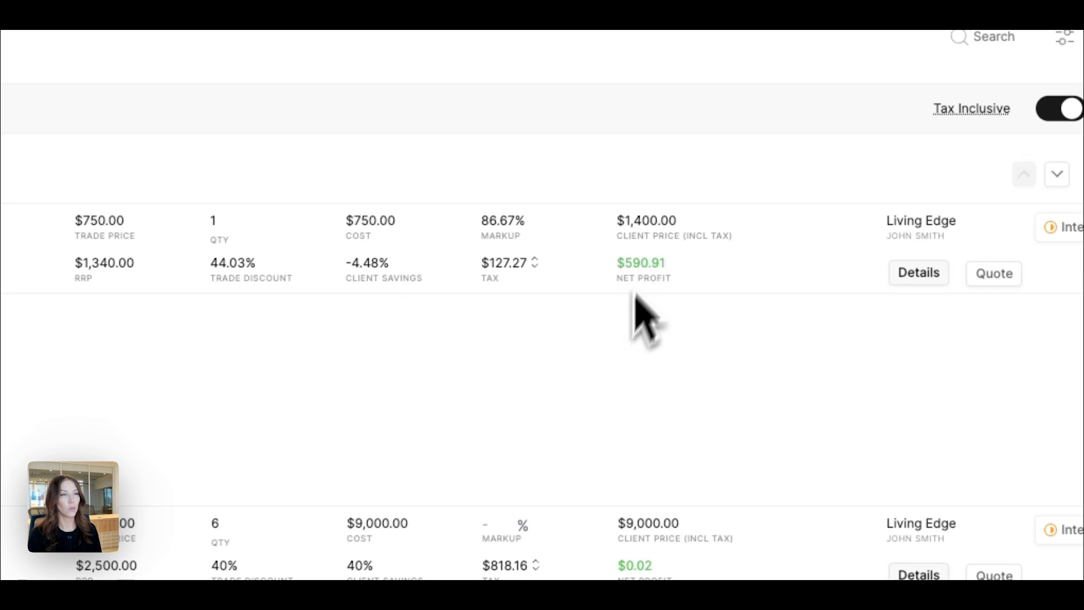
# - Set the Saucer Bubble Pendant's net profit to $200
pyautogui.click(657, 265)
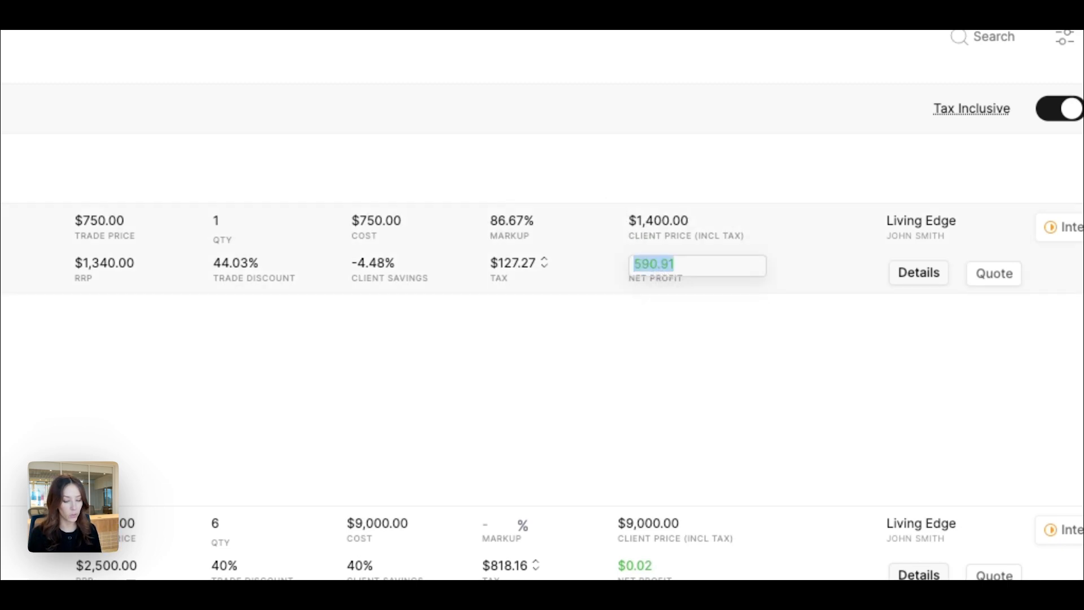
pyautogui.write('200')
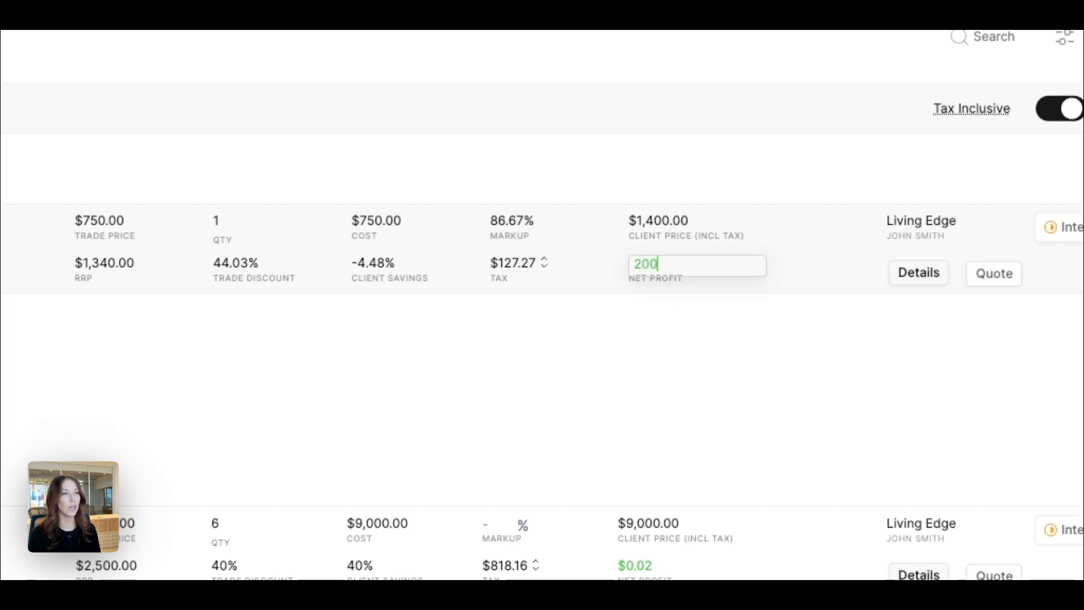
pyautogui.click(665, 332)
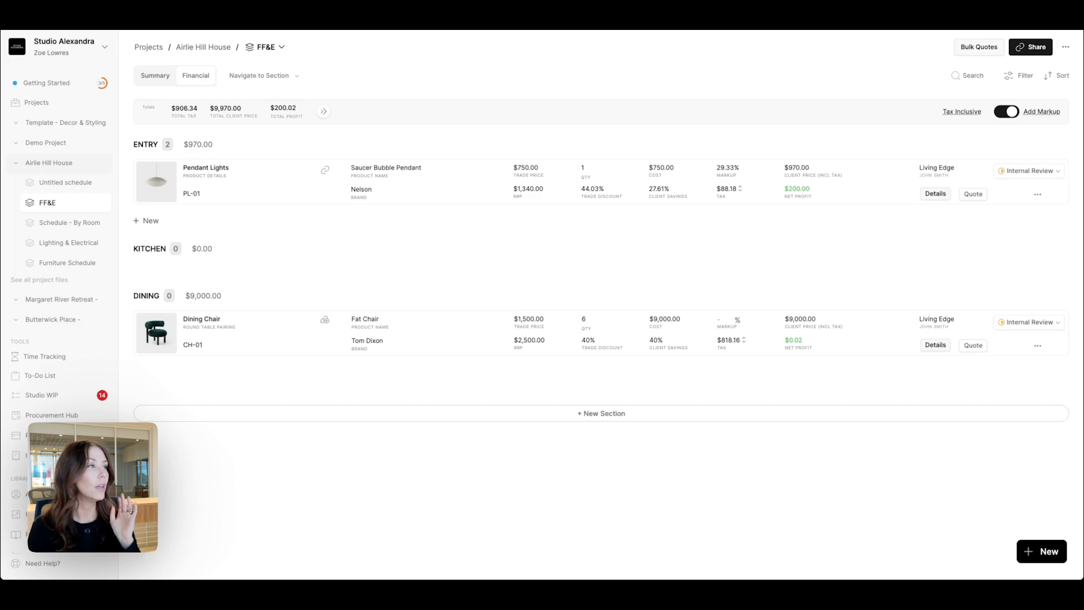
# - Set the Fat Chair's markup to 20% in the Dining section
pyautogui.click(729, 322)
pyautogui.write('20')
pyautogui.click(651, 281)
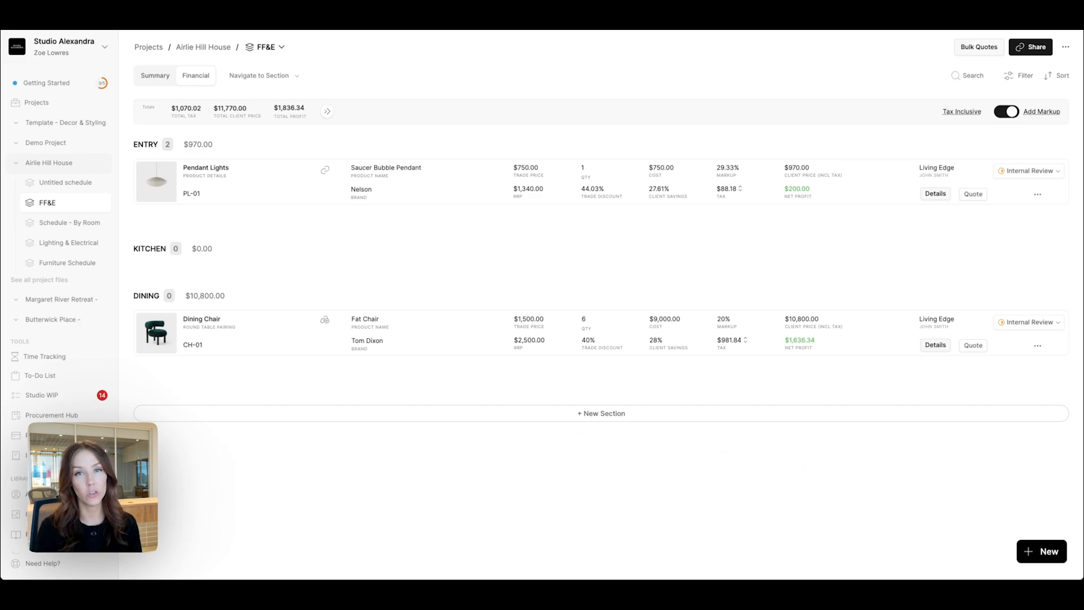
# - Start adding a library product to the Kitchen section and search the products for "Pendant Light"
pyautogui.moveTo(154, 264)
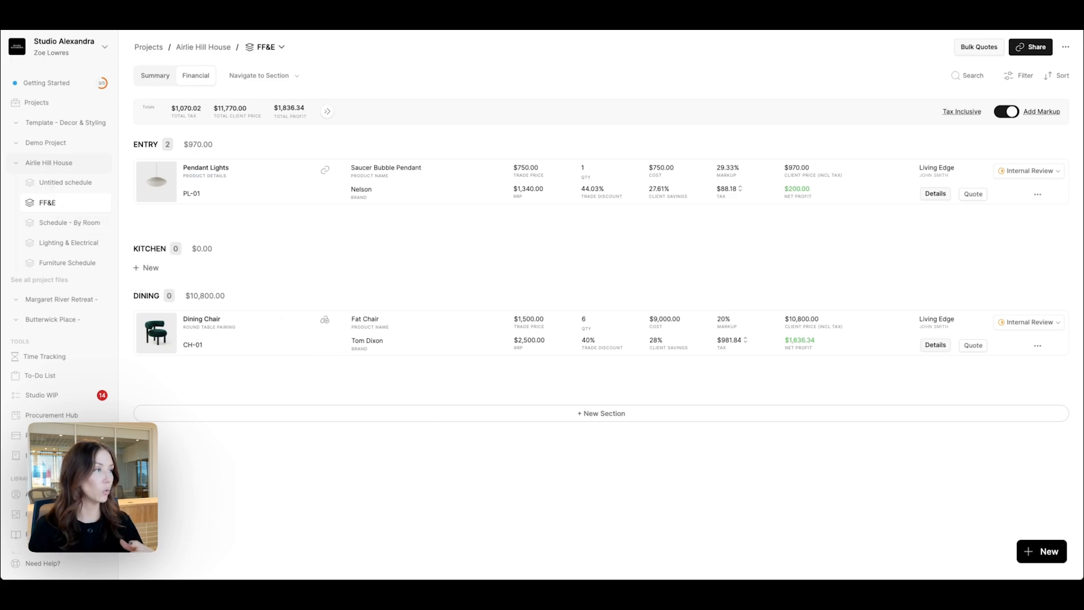
pyautogui.click(148, 268)
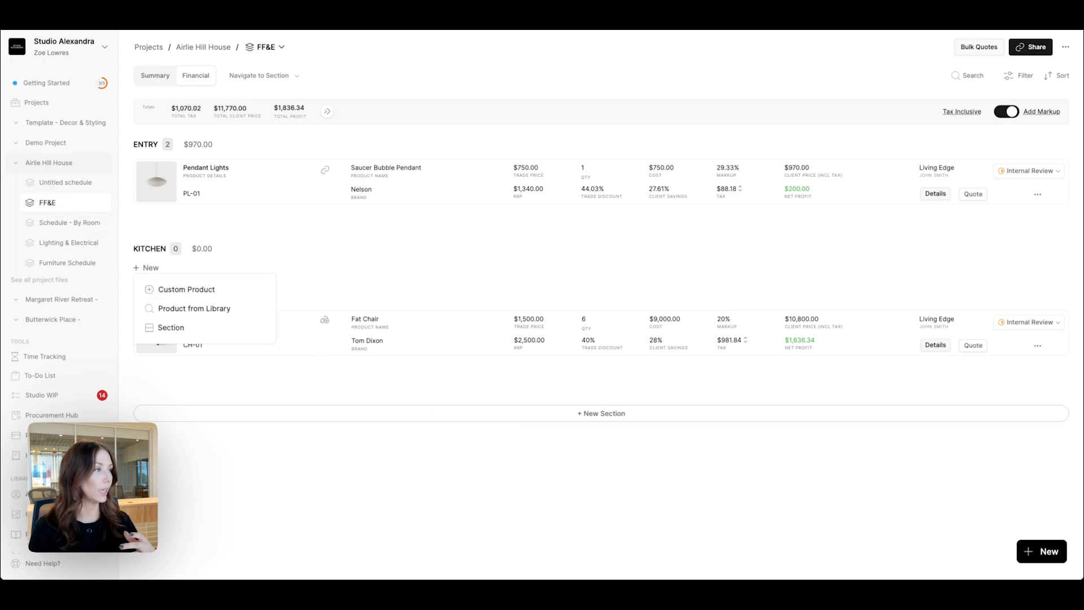
pyautogui.click(202, 315)
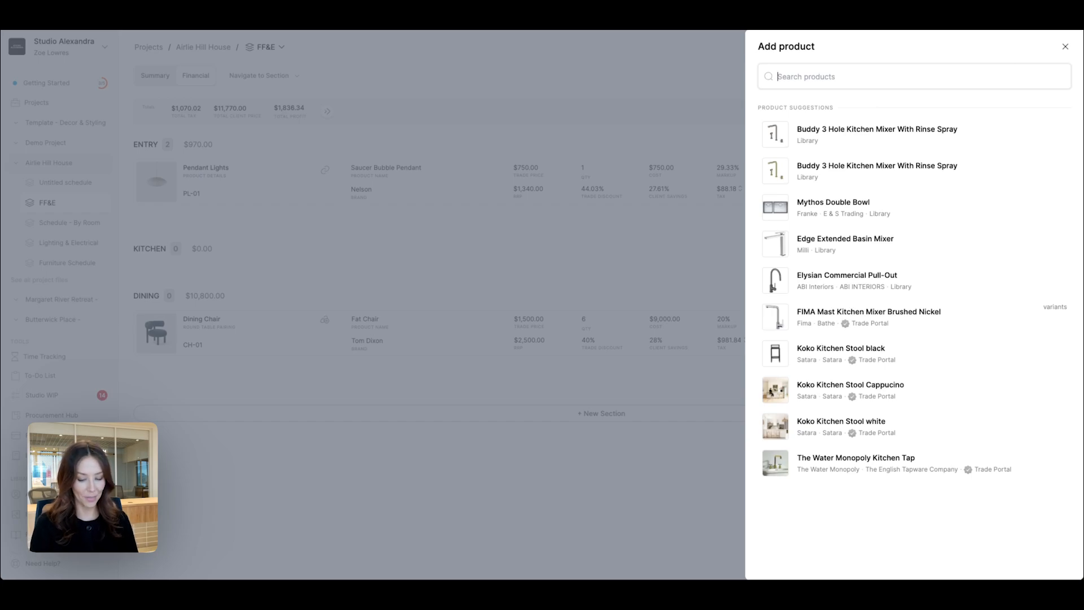
pyautogui.write('Pendant Light')
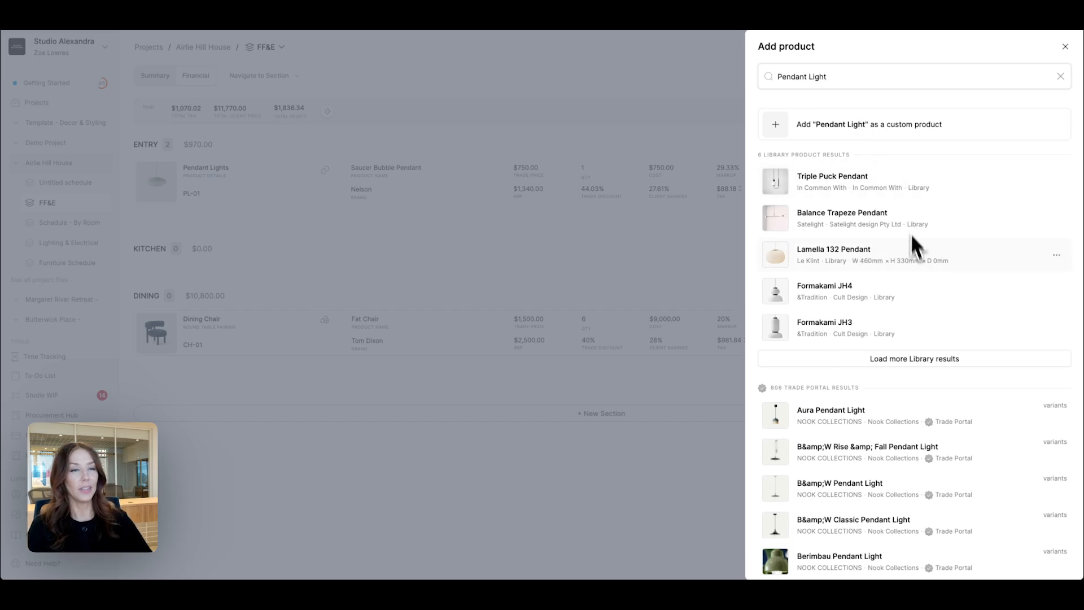
pyautogui.scroll(-1, 906, 254)
pyautogui.scroll(1, 898, 255)
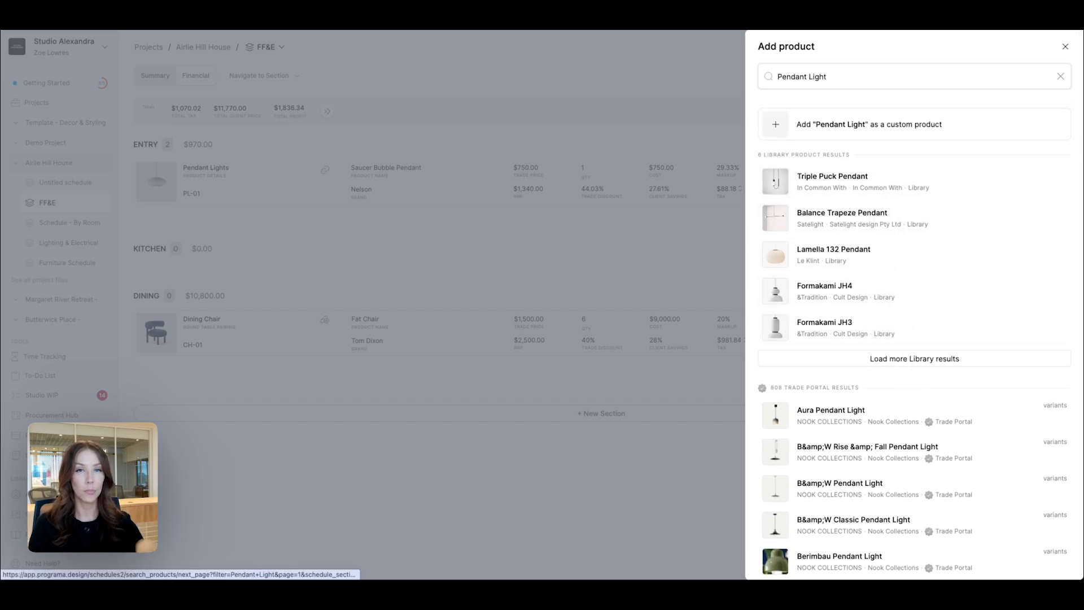
# - Load the remaining library results, browse the Trade Portal results, and add the Koralky pendant from Beacon Commercial to the Kitchen section
pyautogui.click(907, 359)
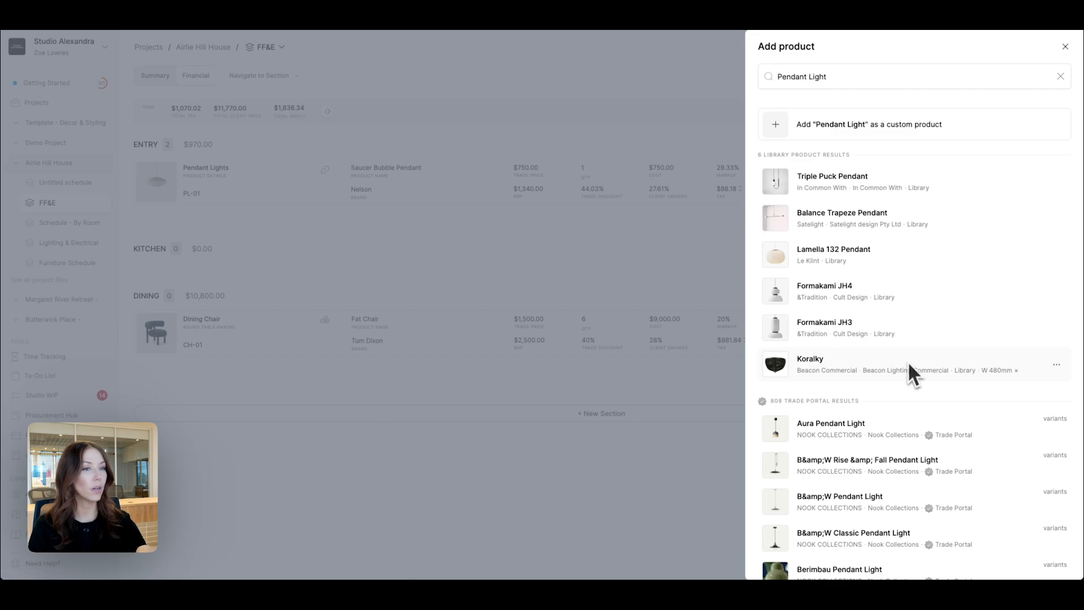
pyautogui.scroll(-1, 901, 339)
pyautogui.scroll(1, 898, 327)
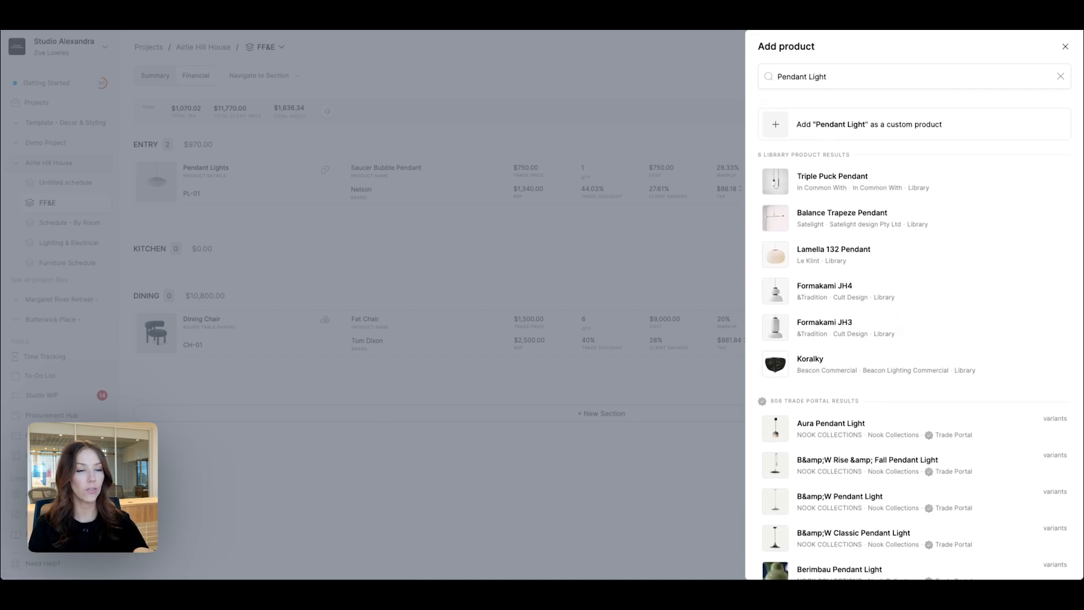
pyautogui.scroll(-3, 897, 328)
pyautogui.scroll(-3, 895, 309)
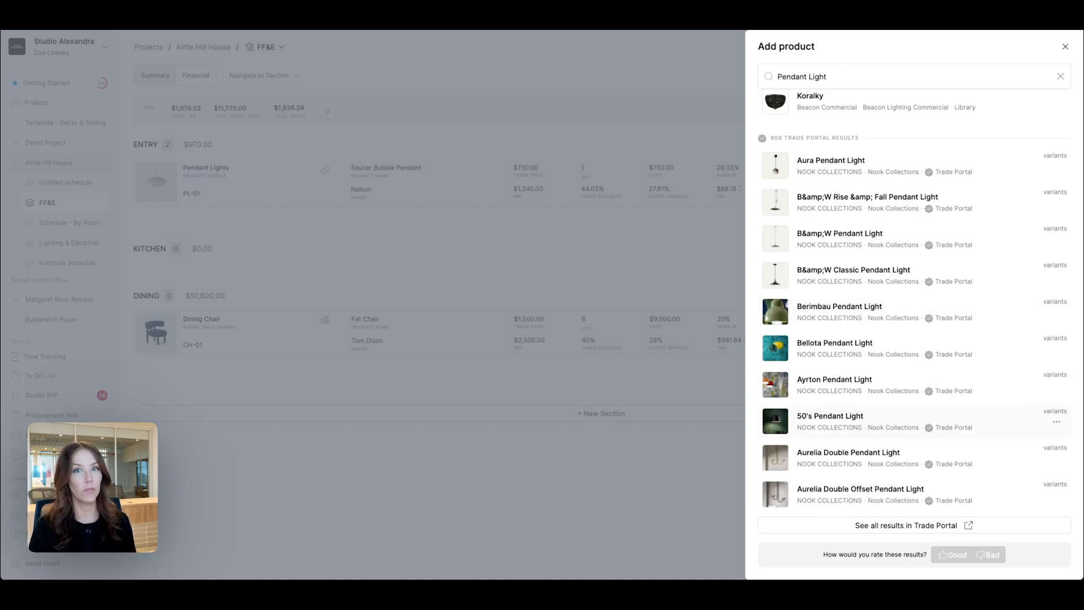
pyautogui.scroll(1, 849, 409)
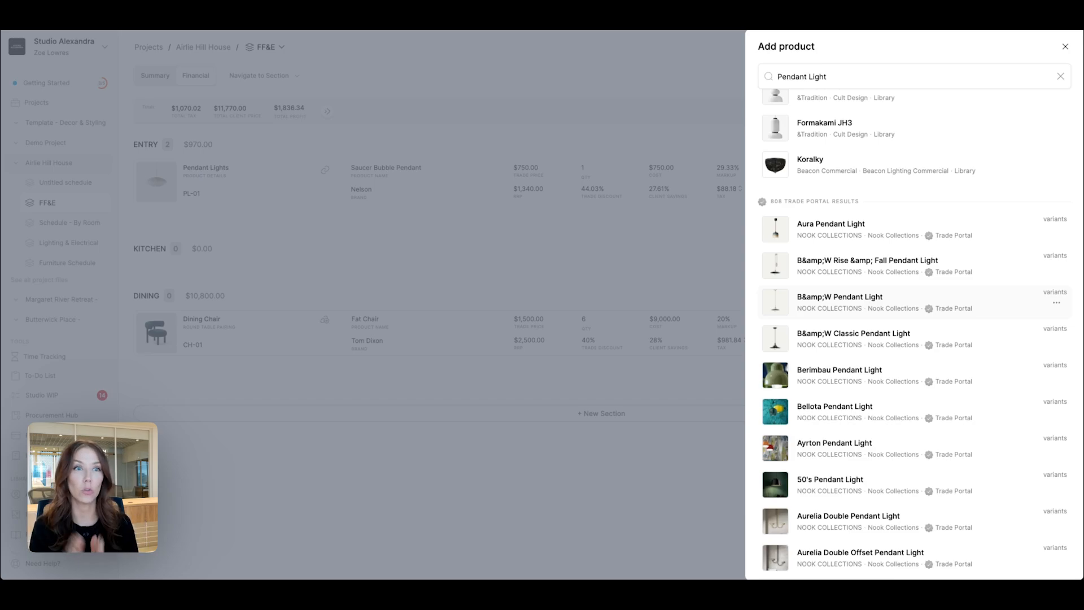
pyautogui.scroll(4, 867, 307)
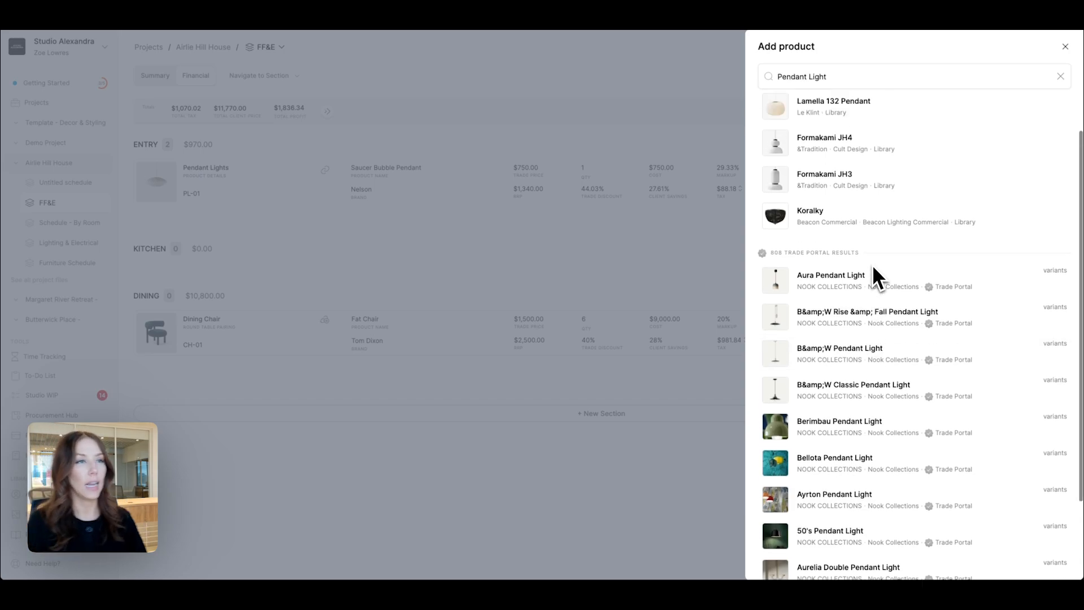
pyautogui.click(865, 368)
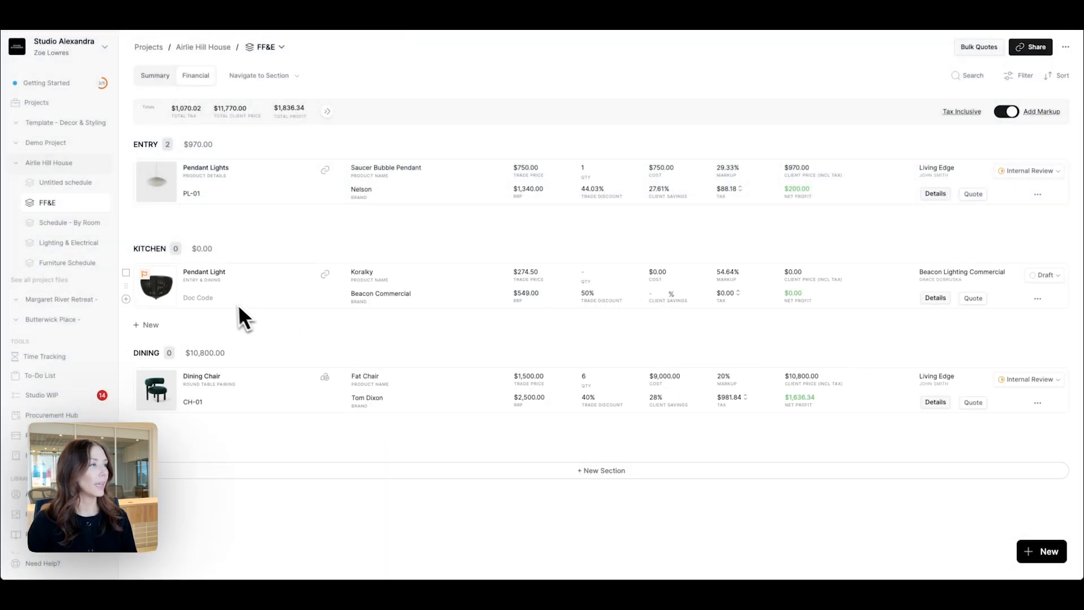
# - Give the Koralky pendant the doc code PL-02 and a quantity of 1
pyautogui.click(219, 296)
pyautogui.write('PL-02')
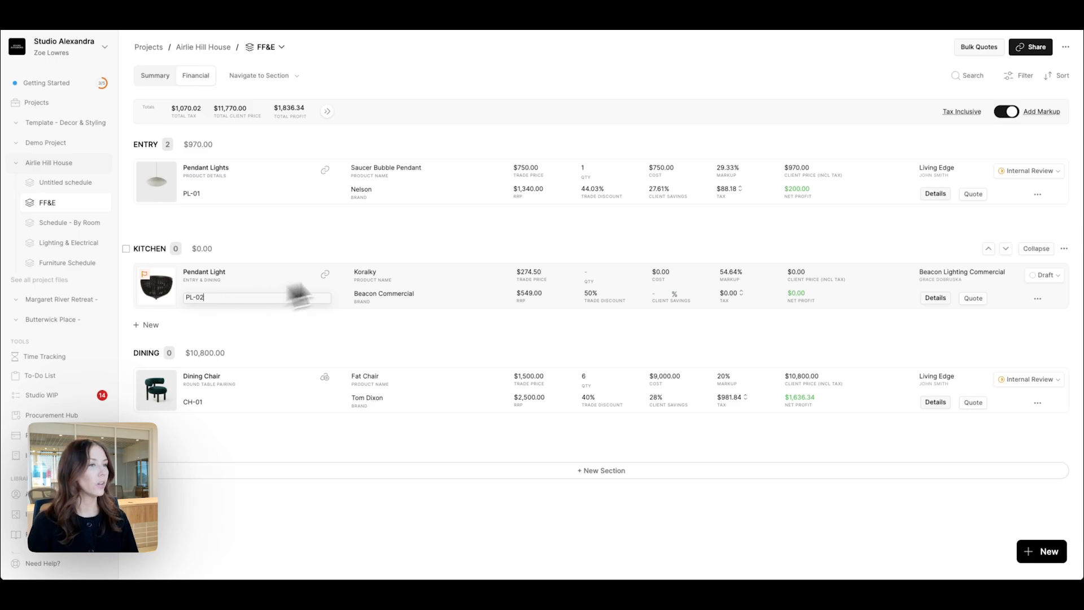
pyautogui.click(496, 239)
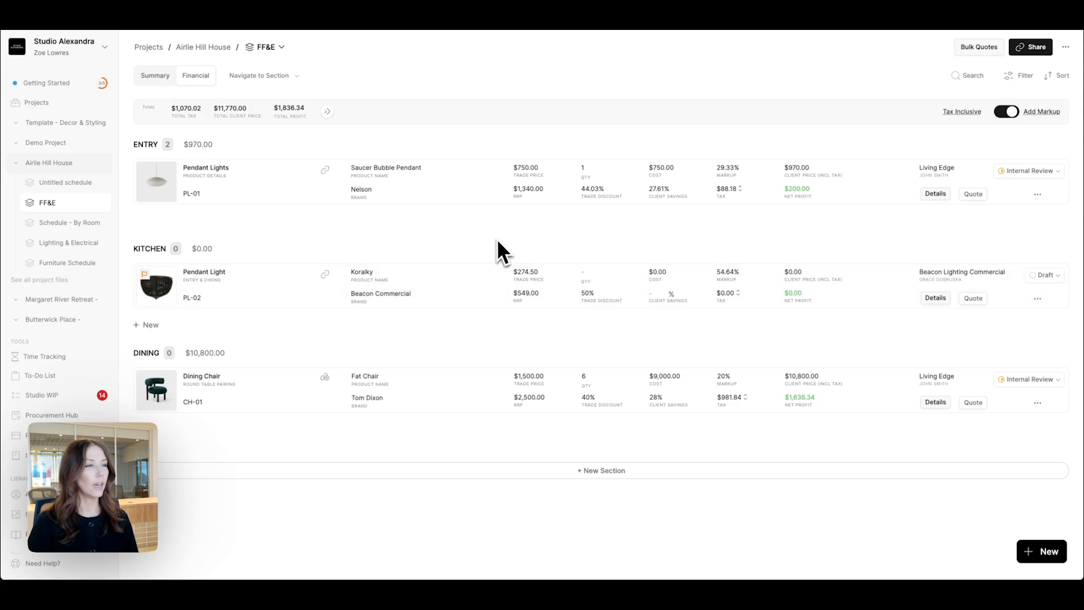
pyautogui.click(587, 274)
pyautogui.write('1')
pyautogui.click(646, 236)
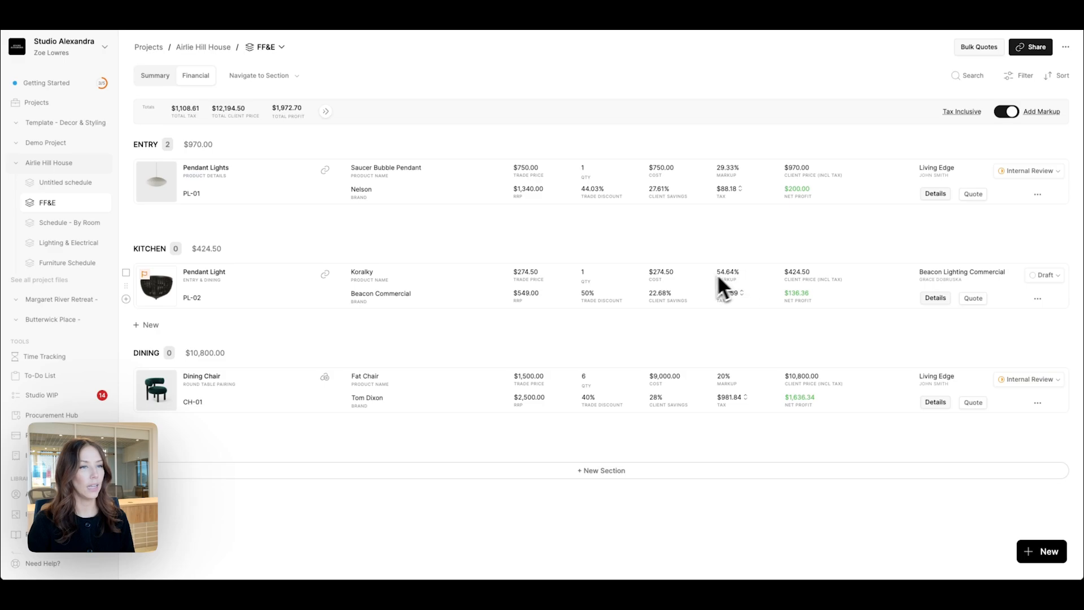
# - Set the Koralky pendant's status to Selected in the Kitchen section of the schedule summary
pyautogui.click(153, 80)
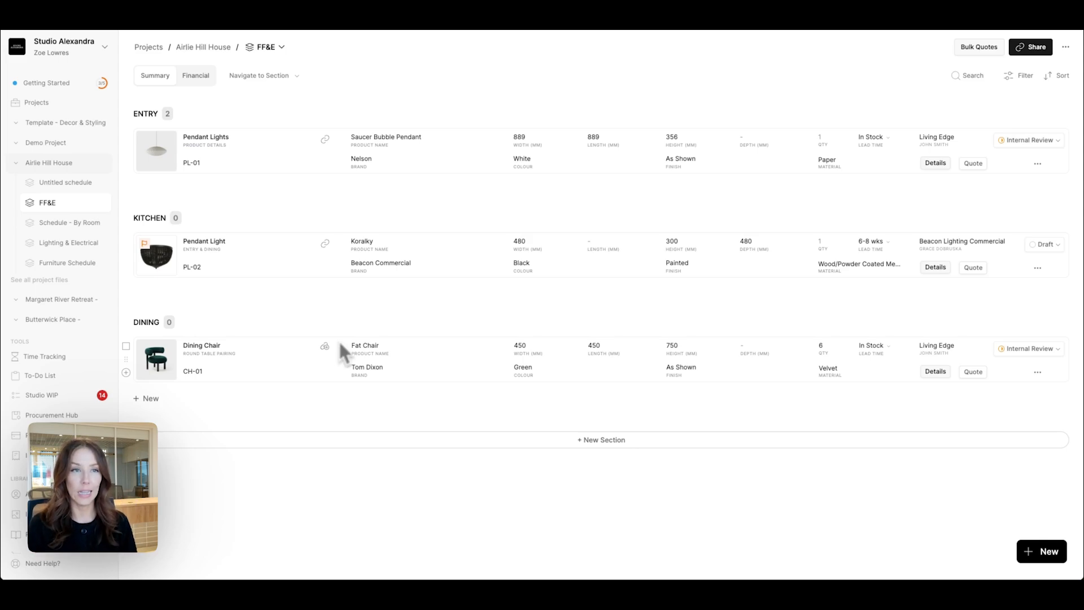
pyautogui.click(1043, 244)
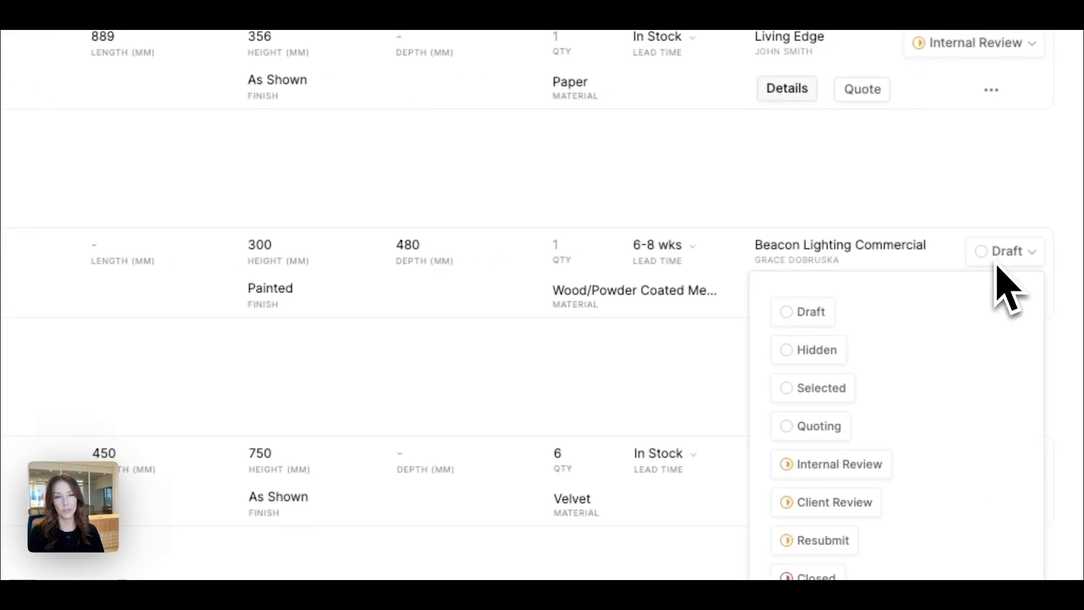
pyautogui.click(839, 390)
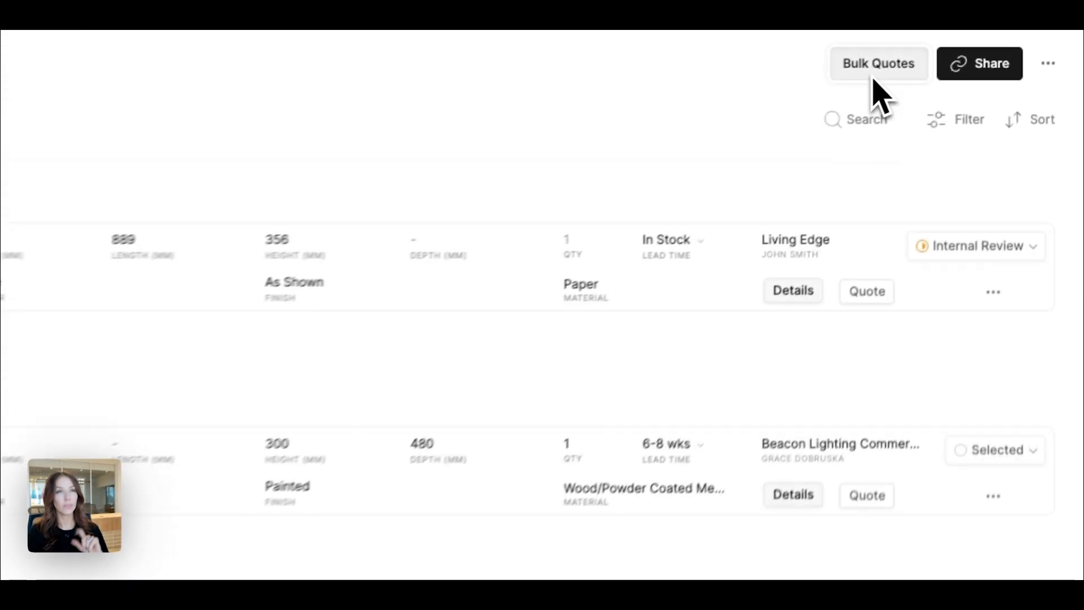
# - View the bulk quote request options for the FF&E schedule, close them, and switch to the project's Furniture Schedule
pyautogui.click(874, 82)
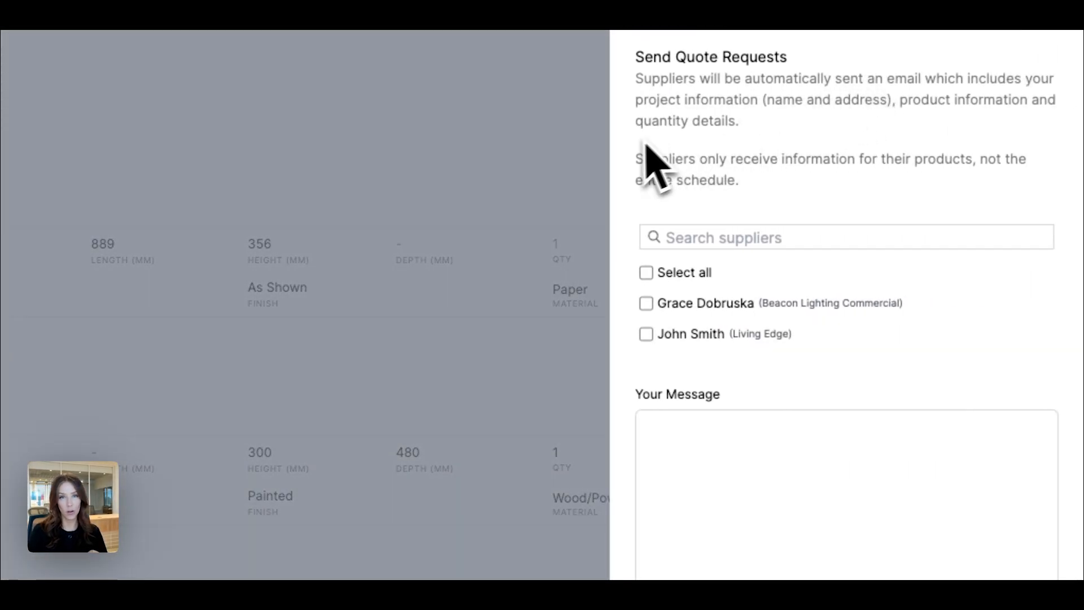
pyautogui.click(534, 152)
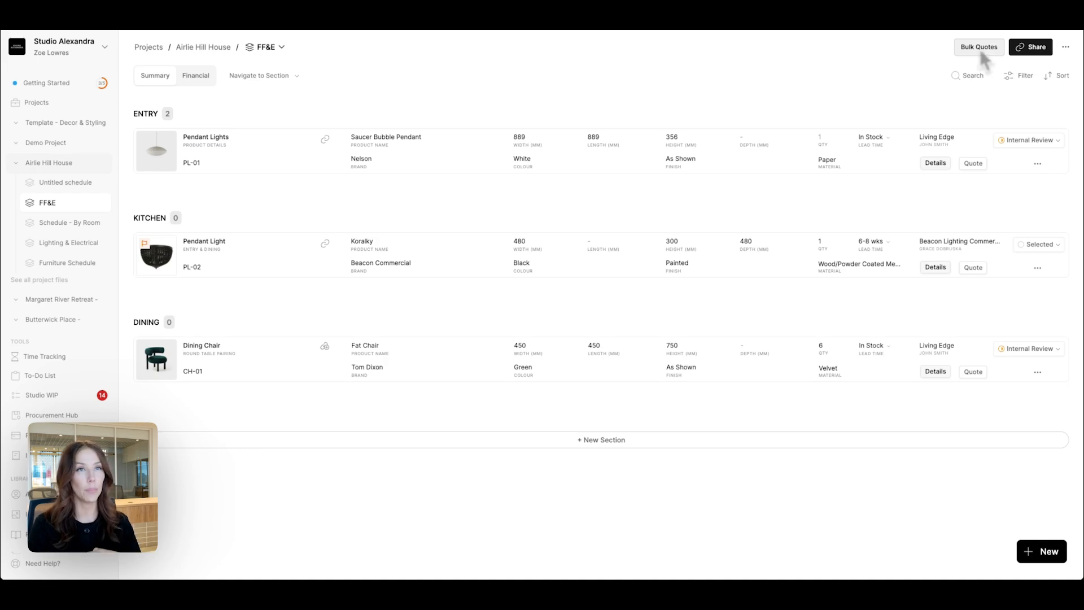
pyautogui.click(280, 48)
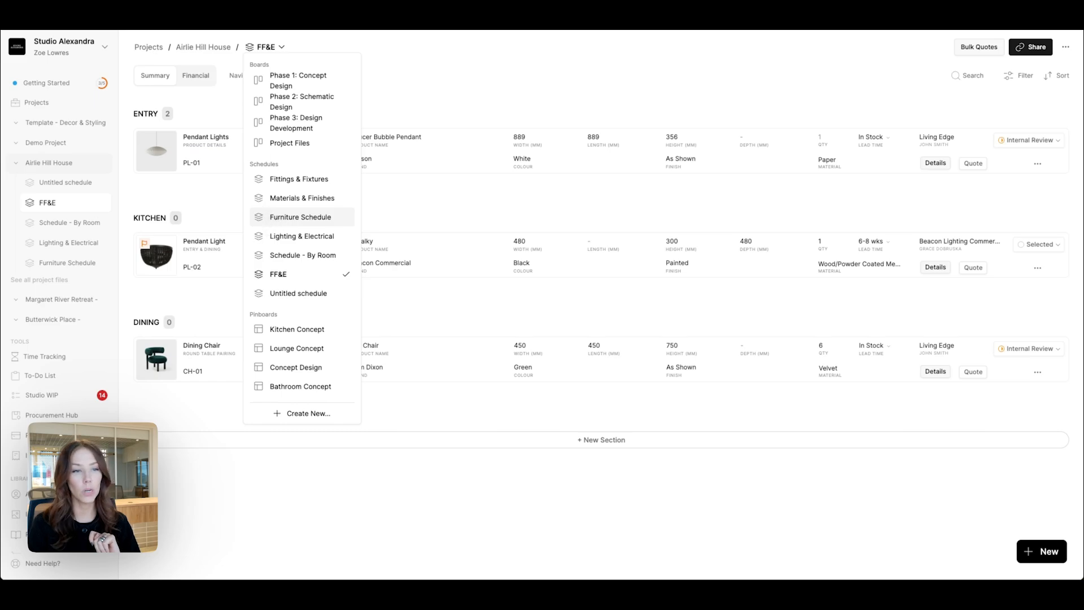
pyautogui.click(269, 215)
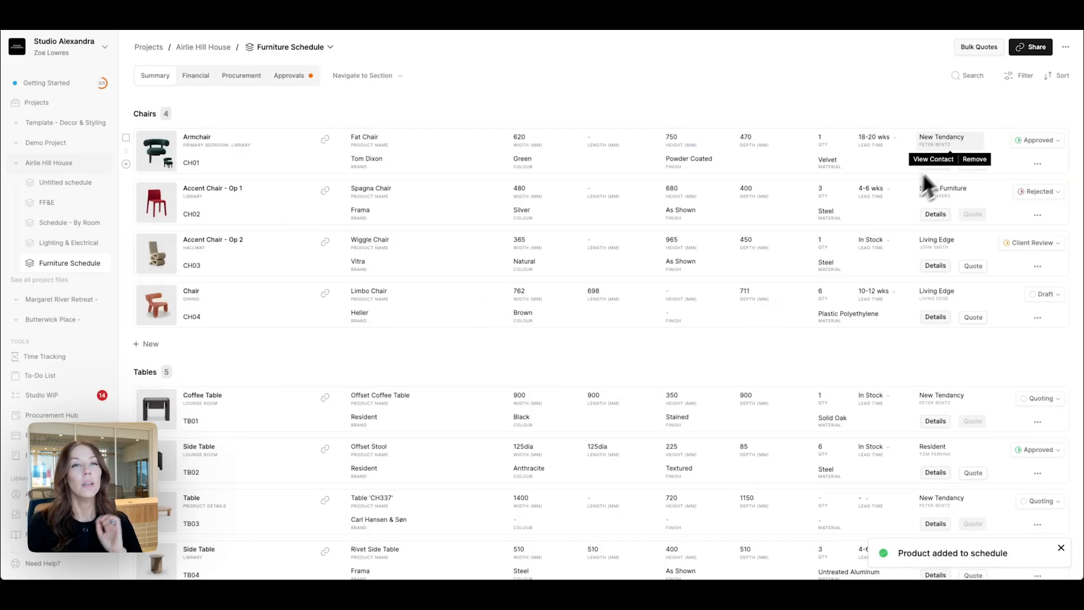
# - Start a bulk quote request for the Furniture Schedule, try selecting all suppliers, and limit the selection to the Space Furniture contact
pyautogui.click(979, 47)
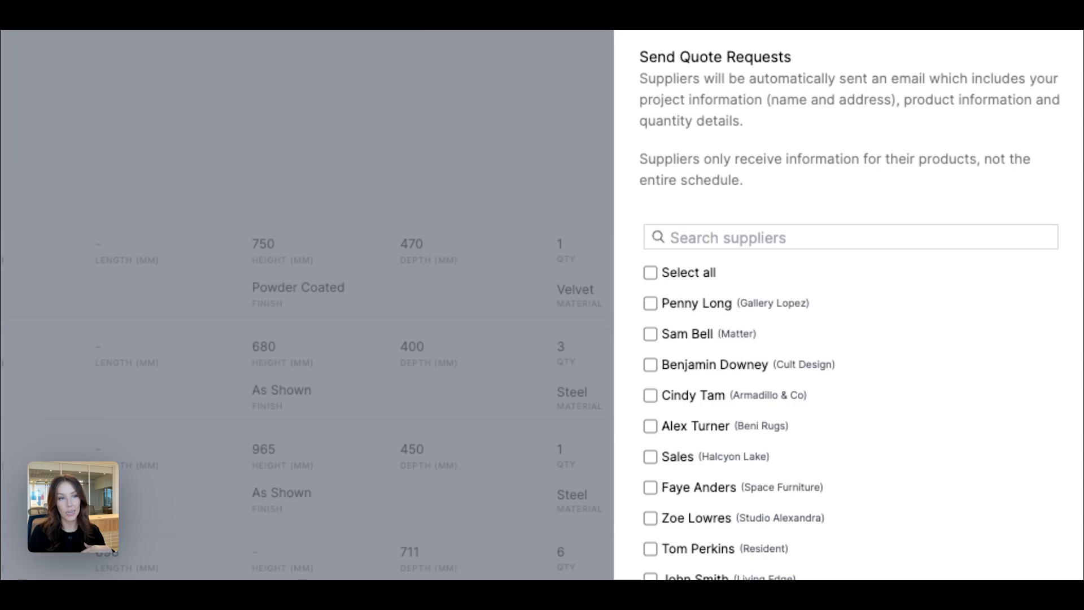
pyautogui.click(651, 274)
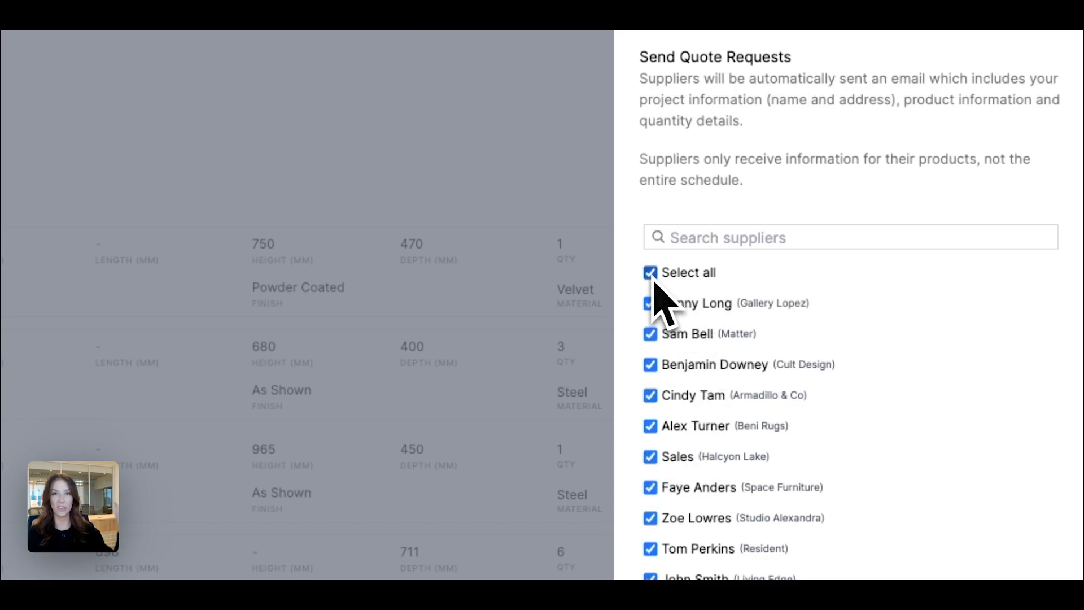
pyautogui.click(650, 272)
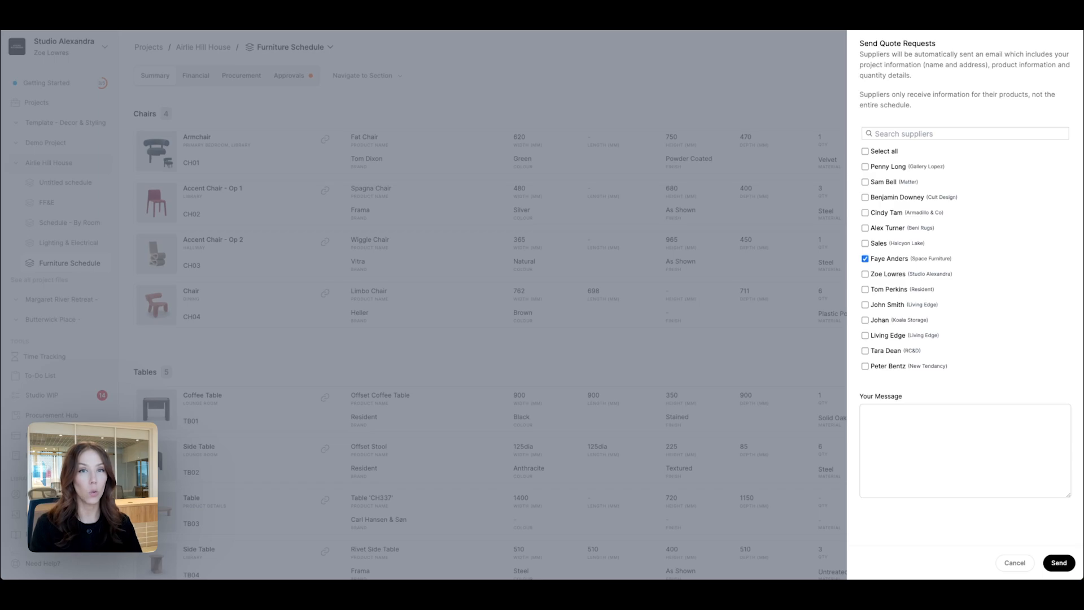
# - Switch to the New Quote Request email and review its supplier message, listed products and reply option
pyautogui.moveTo(664, 571)
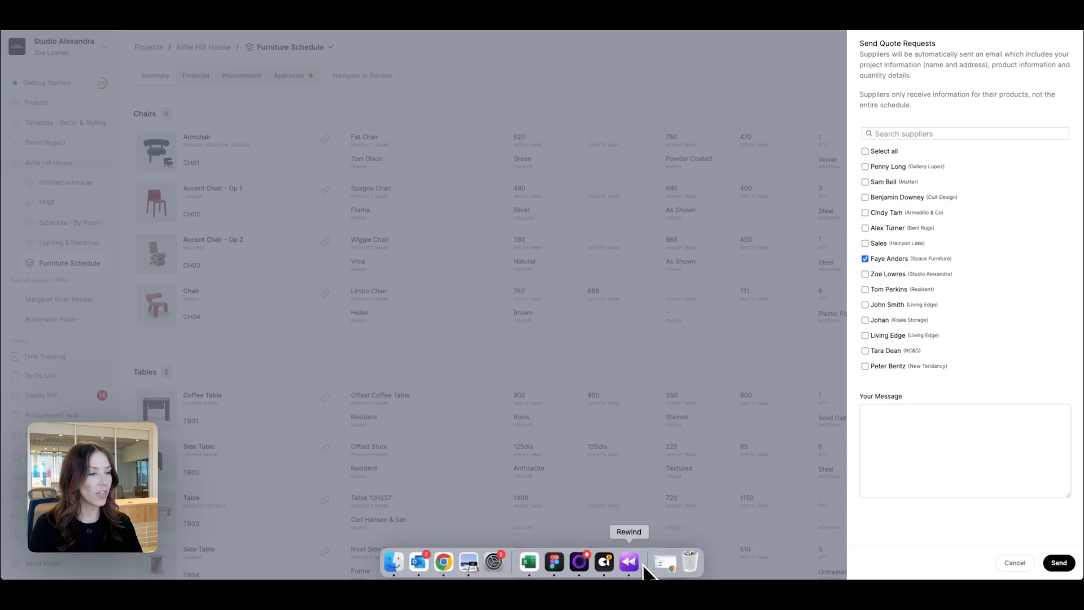
pyautogui.press('ctrl+super+f')
pyautogui.click(979, 464)
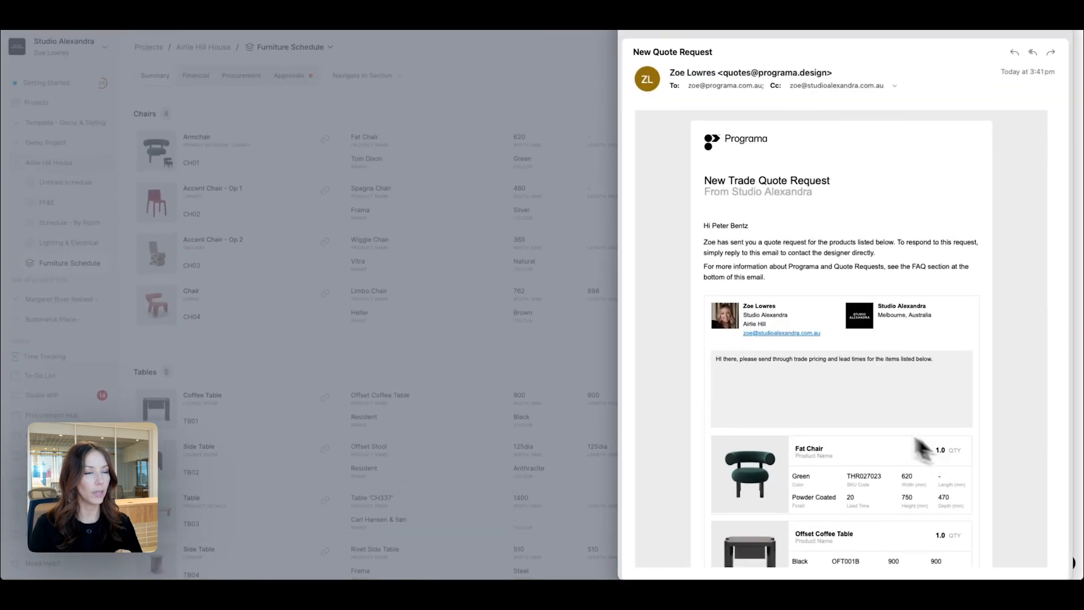
pyautogui.moveTo(968, 35); pyautogui.dragTo(839, 35)
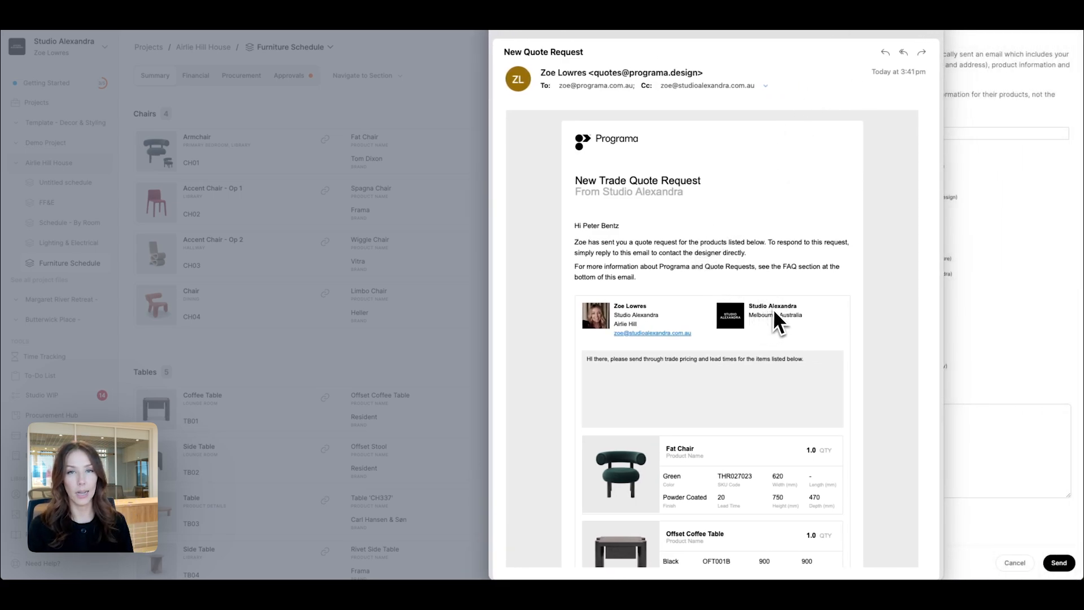
pyautogui.scroll(-5, 773, 310)
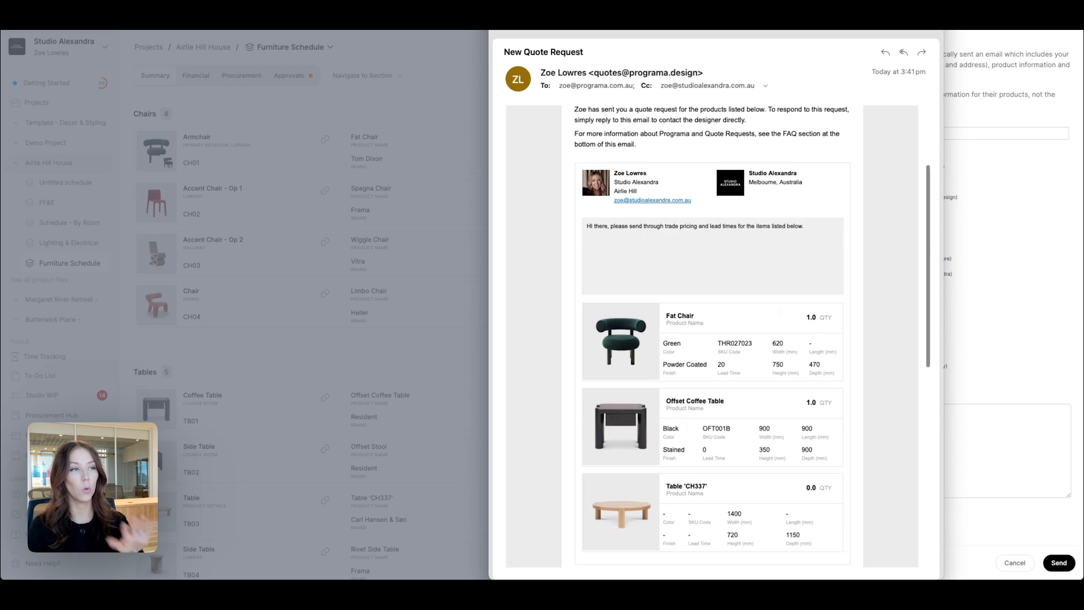
pyautogui.scroll(-3, 774, 310)
pyautogui.scroll(-1, 772, 304)
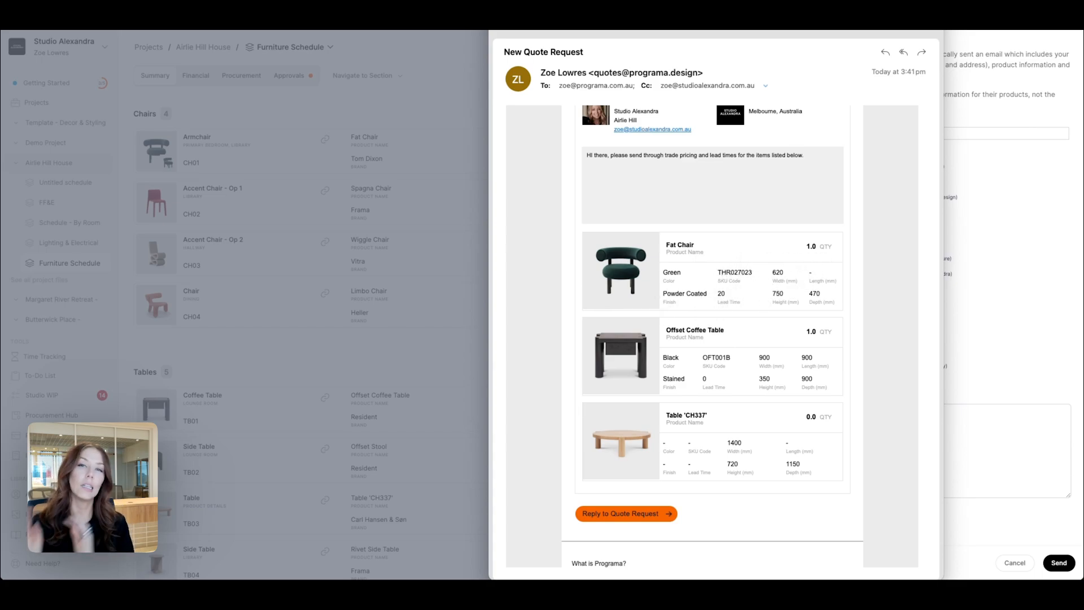
# - Review the Armchair's product page, including specs, contact info and attachments, and cancel the open quote request
pyautogui.click(632, 282)
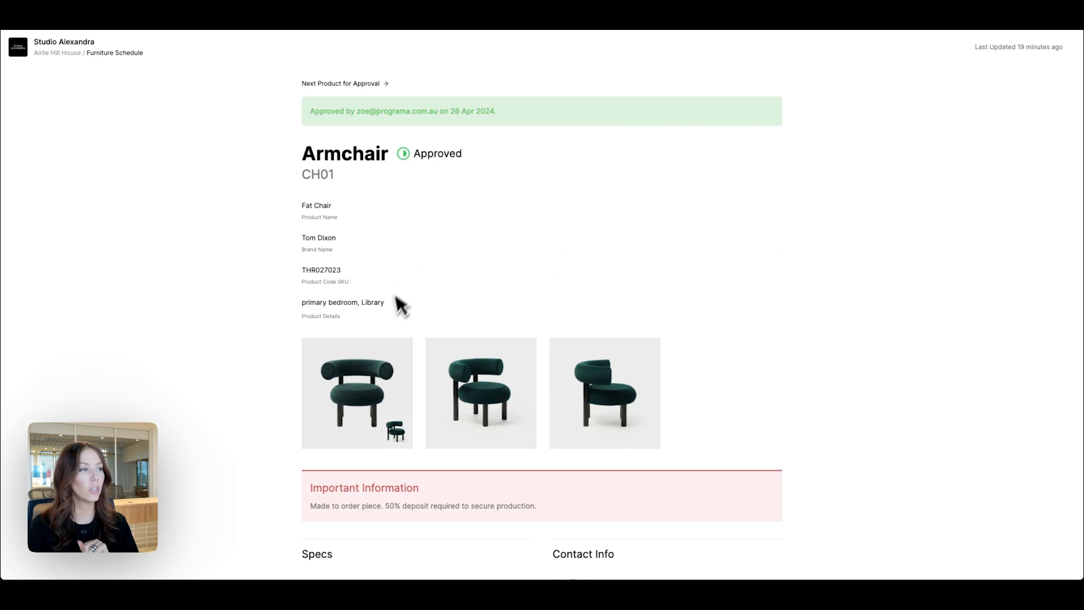
pyautogui.scroll(-4, 719, 293)
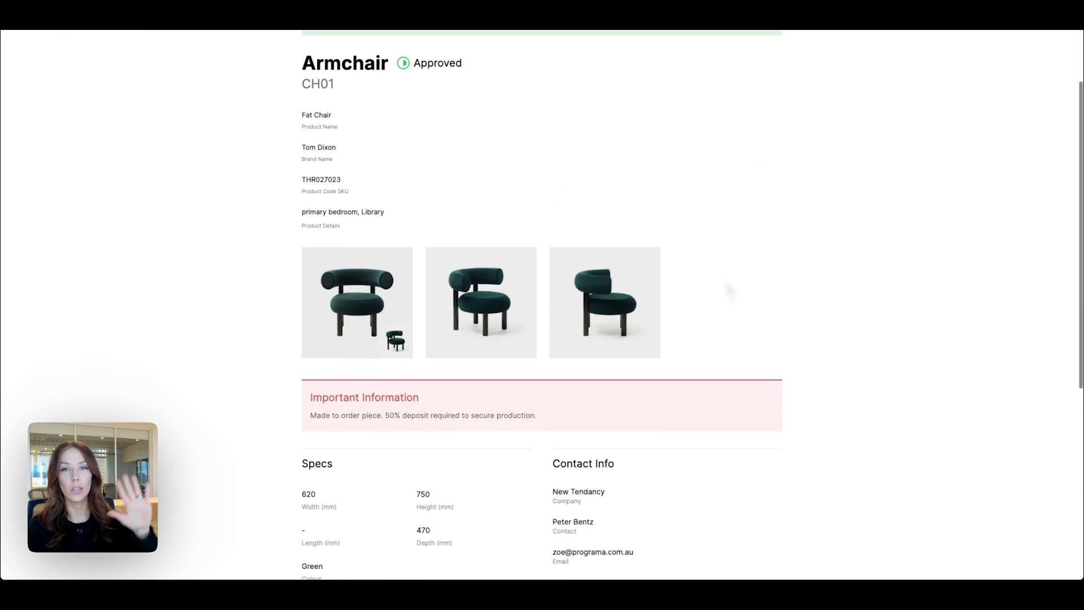
pyautogui.scroll(-5, 542, 305)
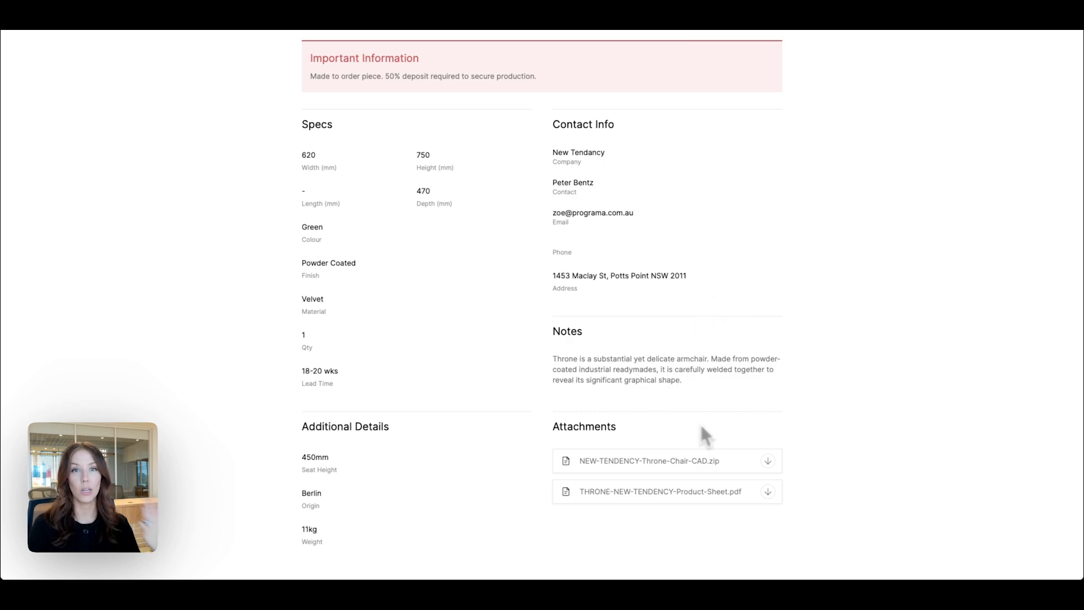
pyautogui.scroll(8, 700, 429)
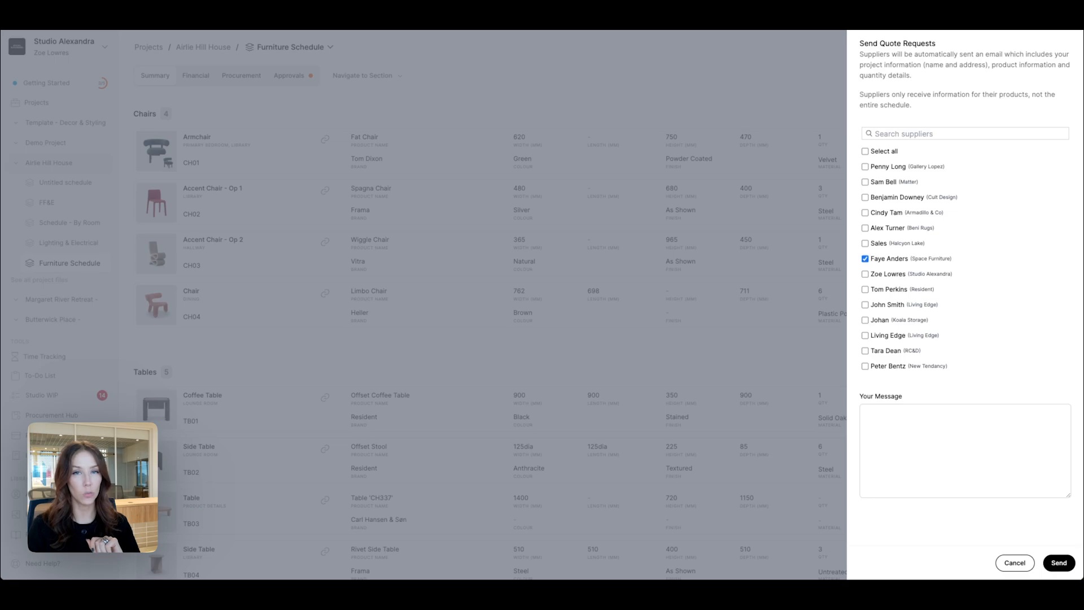
pyautogui.click(1014, 567)
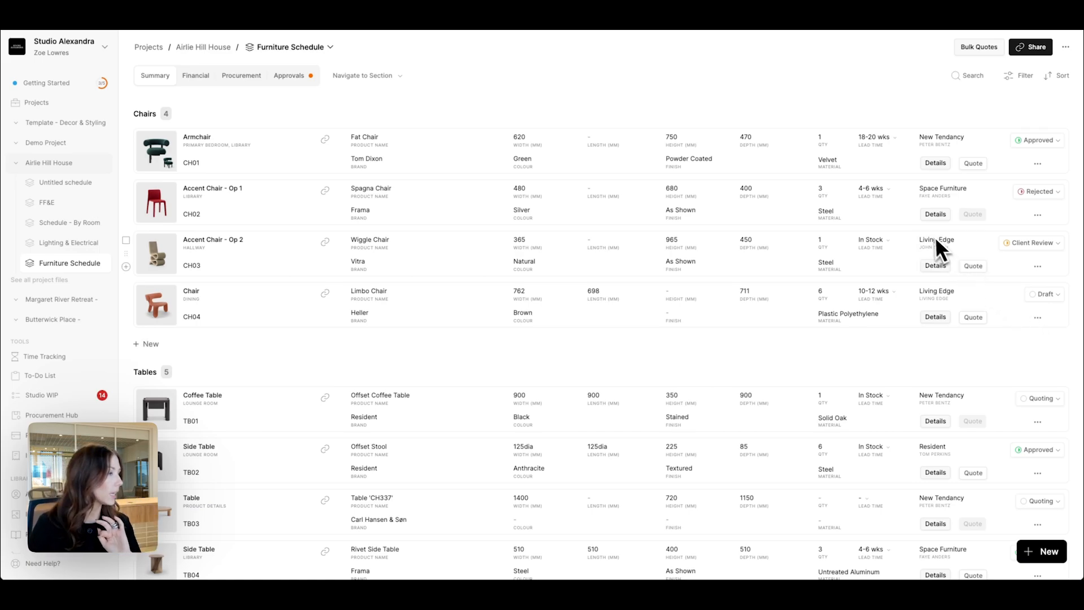
# - Switch to the Living Edge page, check the web clipper's product fields, and show its clipping destination choices
pyautogui.click(50, 534)
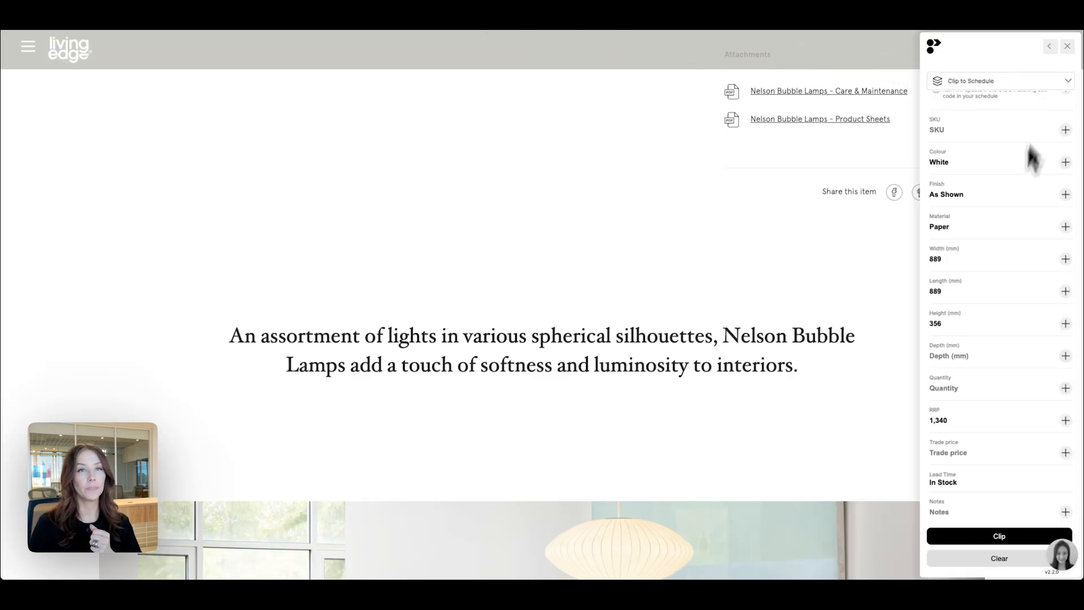
pyautogui.scroll(5, 1021, 186)
pyautogui.click(1049, 46)
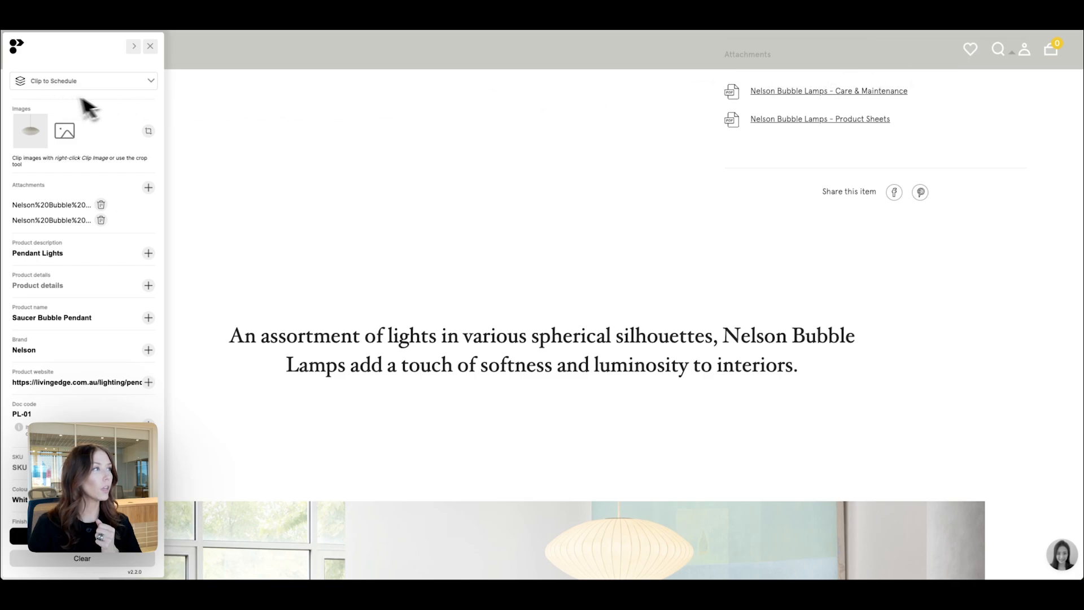
pyautogui.click(107, 85)
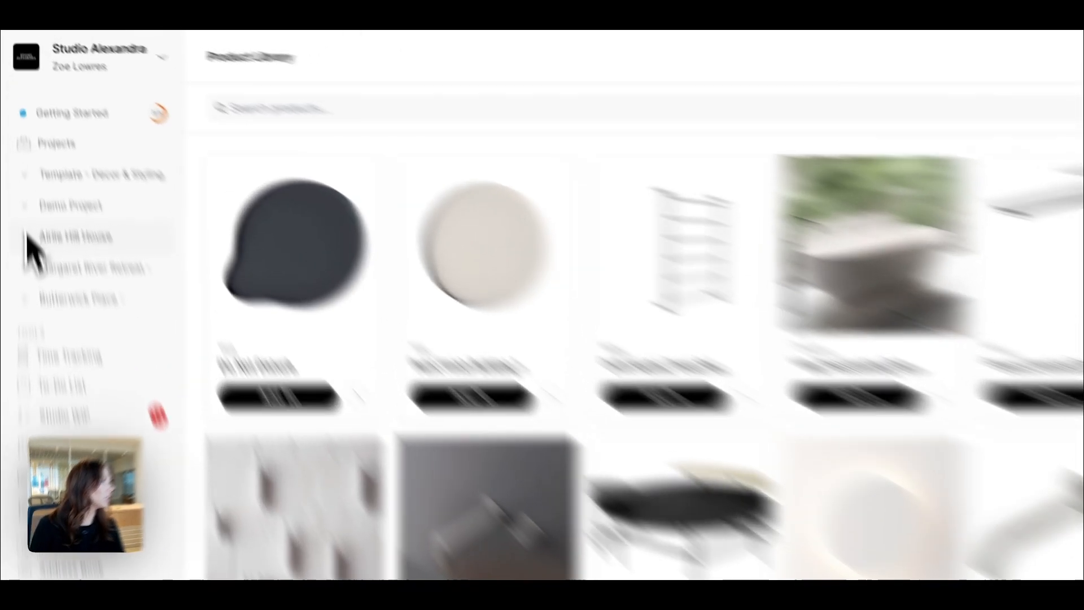
# - Add all Entry, Kitchen and Dining products from Airlie Hill House's FF&E schedule to the Product Library
pyautogui.click(48, 161)
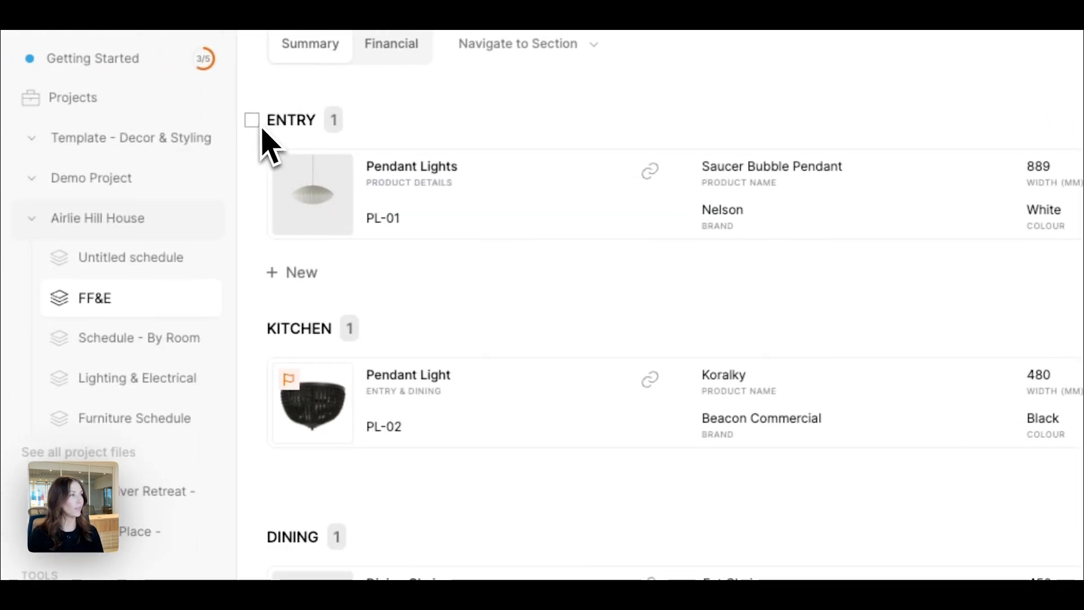
pyautogui.click(252, 120)
pyautogui.click(252, 328)
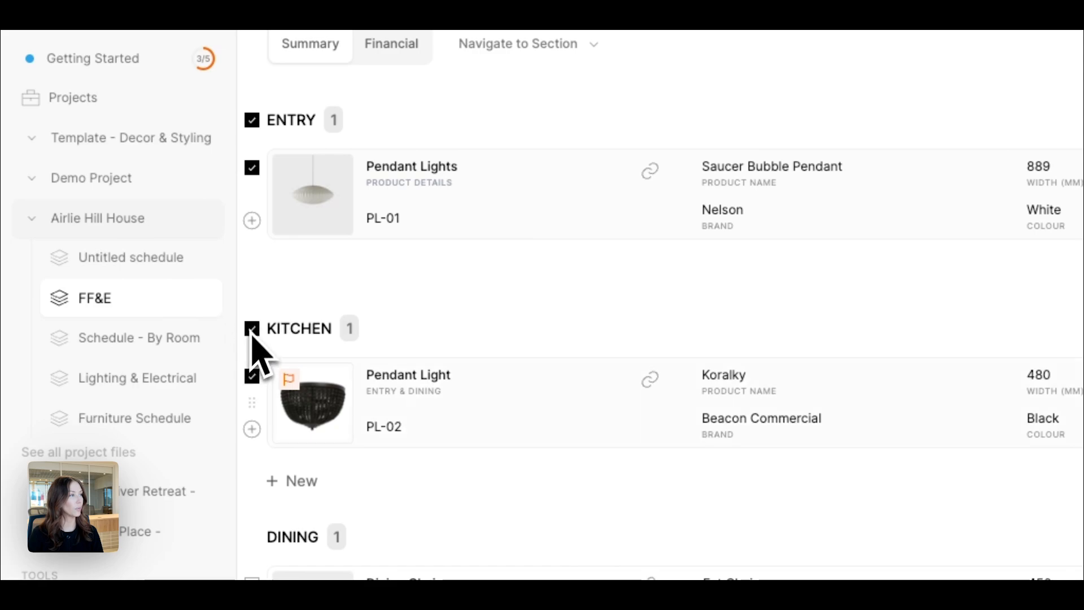
pyautogui.scroll(-4, 254, 346)
pyautogui.click(252, 312)
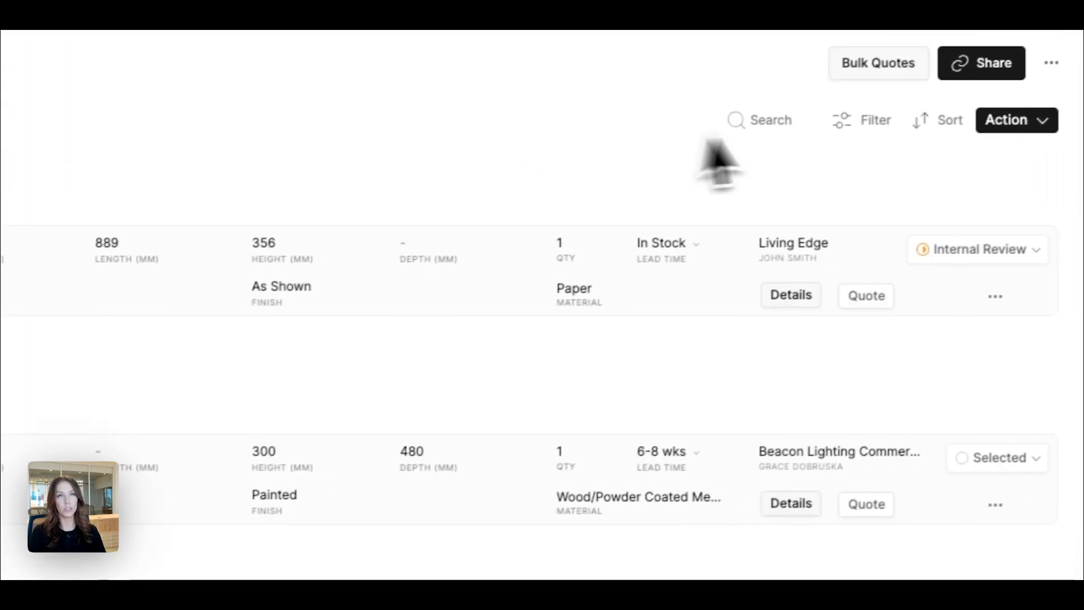
pyautogui.click(992, 124)
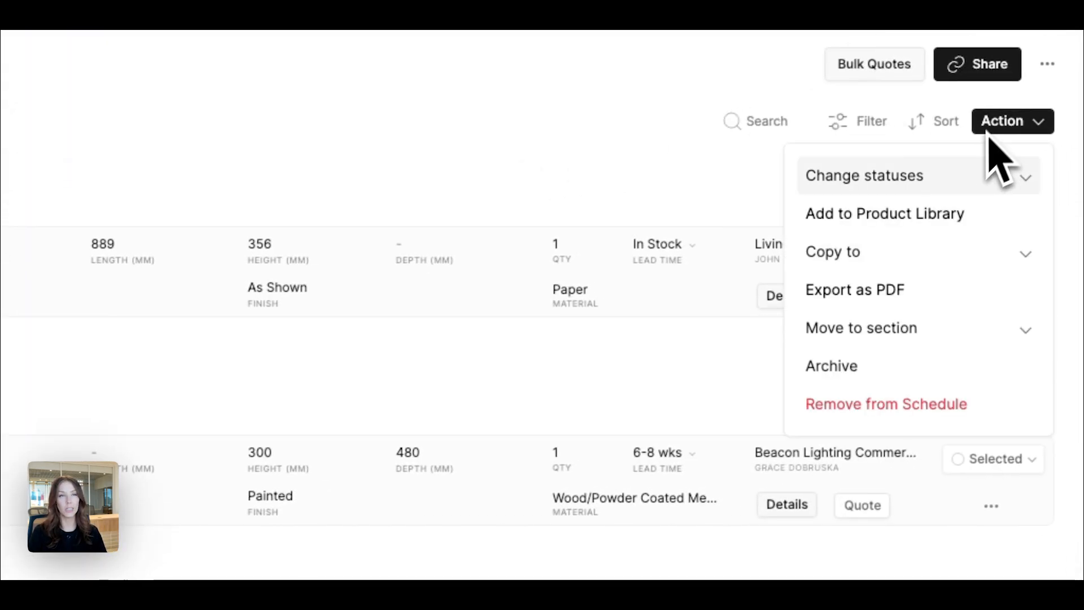
pyautogui.click(938, 223)
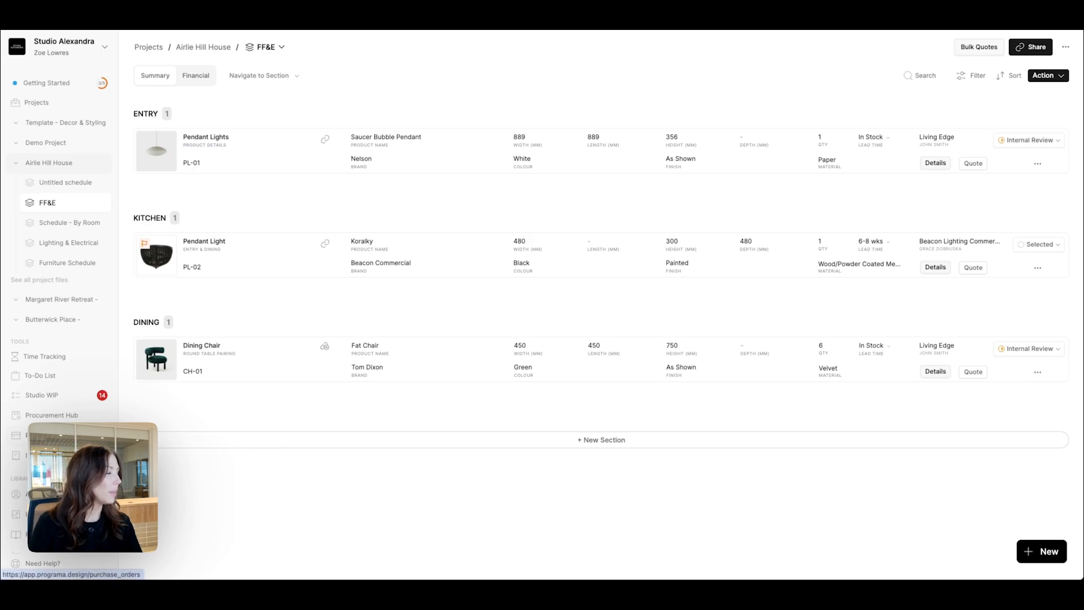
# - Search the Product Library for "wall tiles"
pyautogui.click(63, 551)
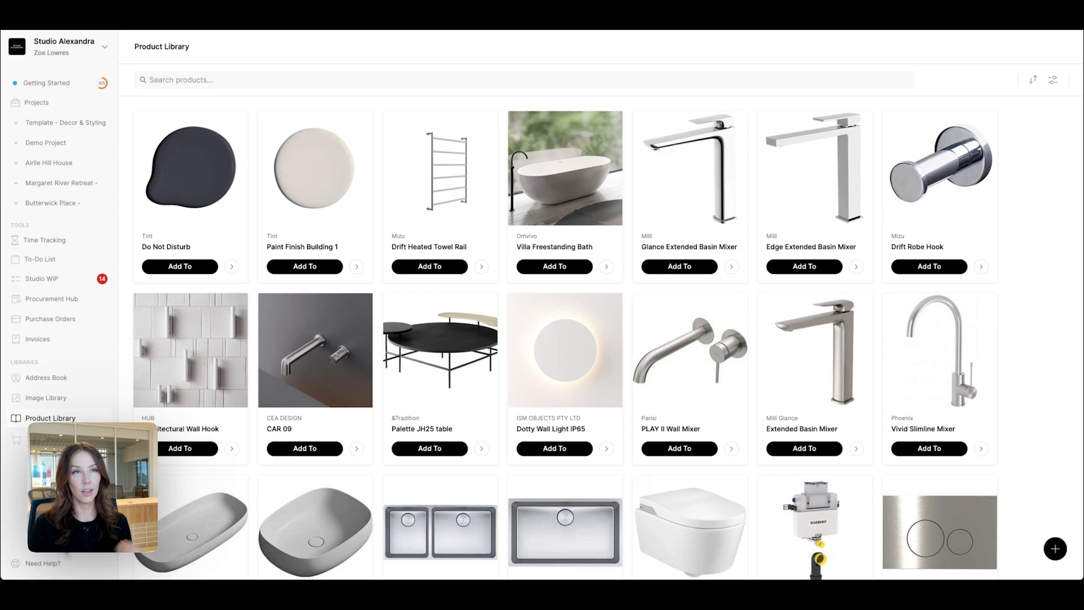
pyautogui.click(364, 78)
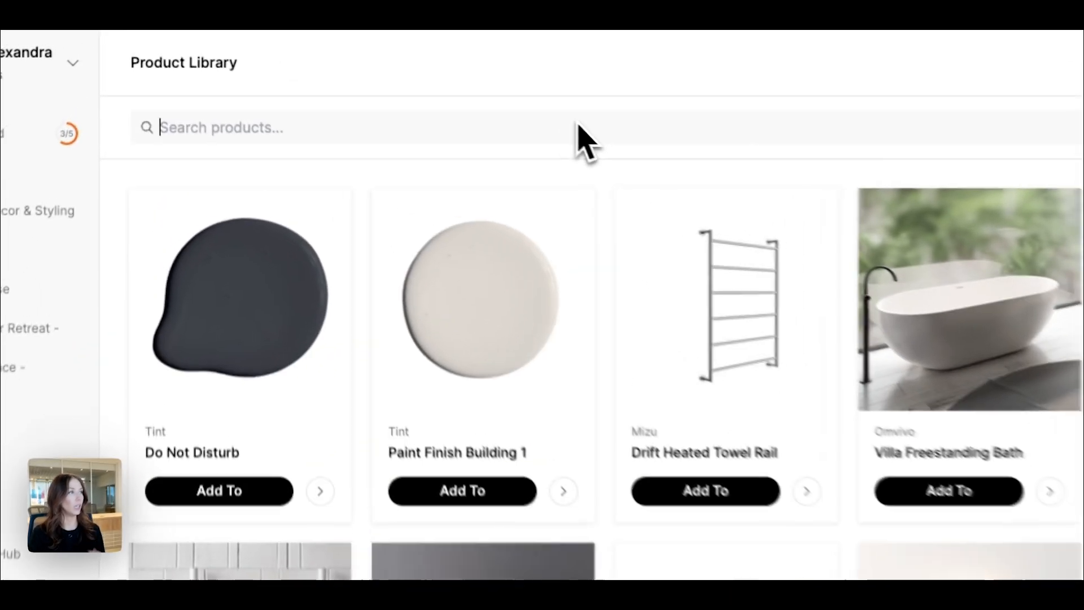
pyautogui.write('wall tiles')
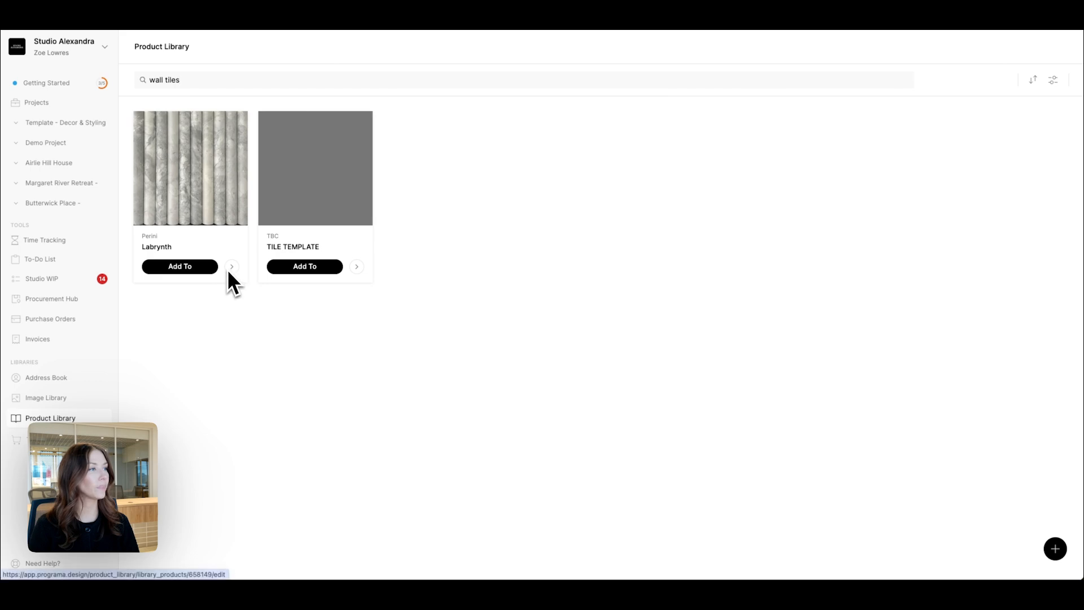
# - Open the Labrynth tile, review its details, custom specs and attachments, and list the projects available for adding it
pyautogui.click(228, 270)
pyautogui.scroll(-5, 490, 325)
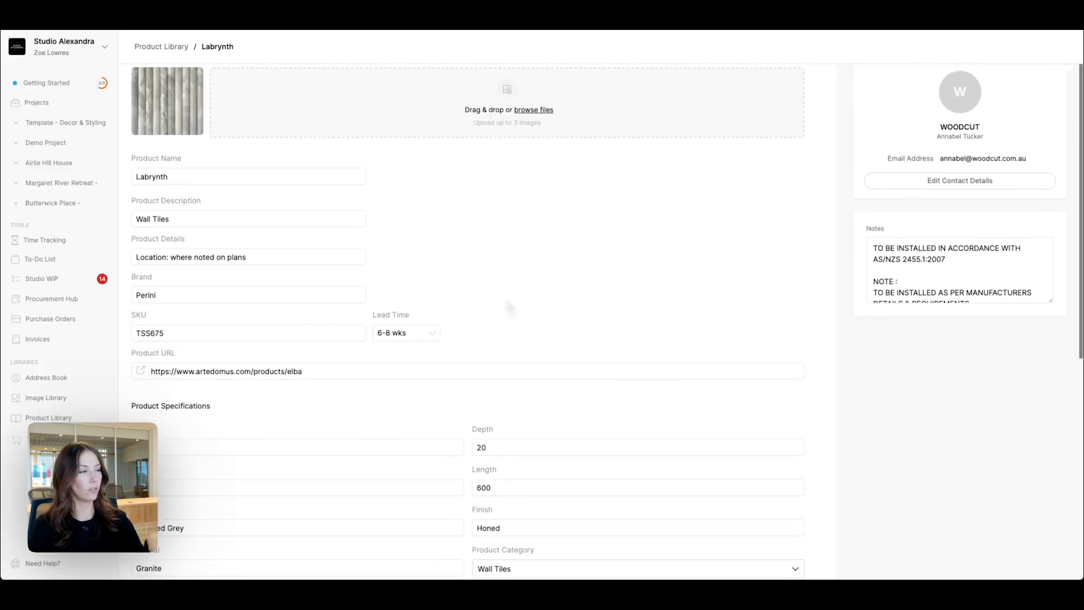
pyautogui.scroll(-4, 508, 305)
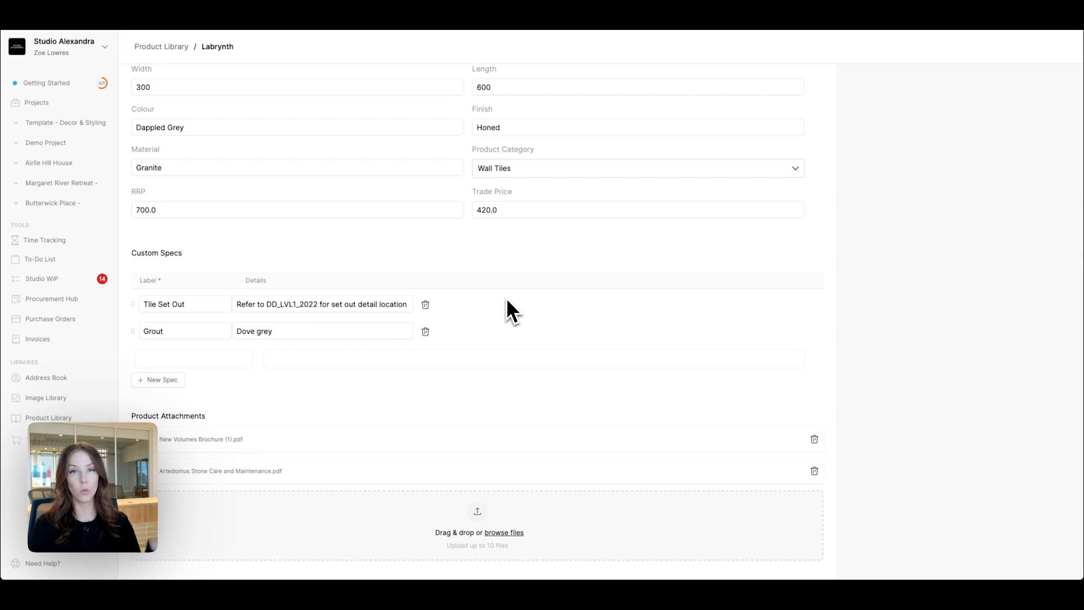
pyautogui.scroll(10, 508, 307)
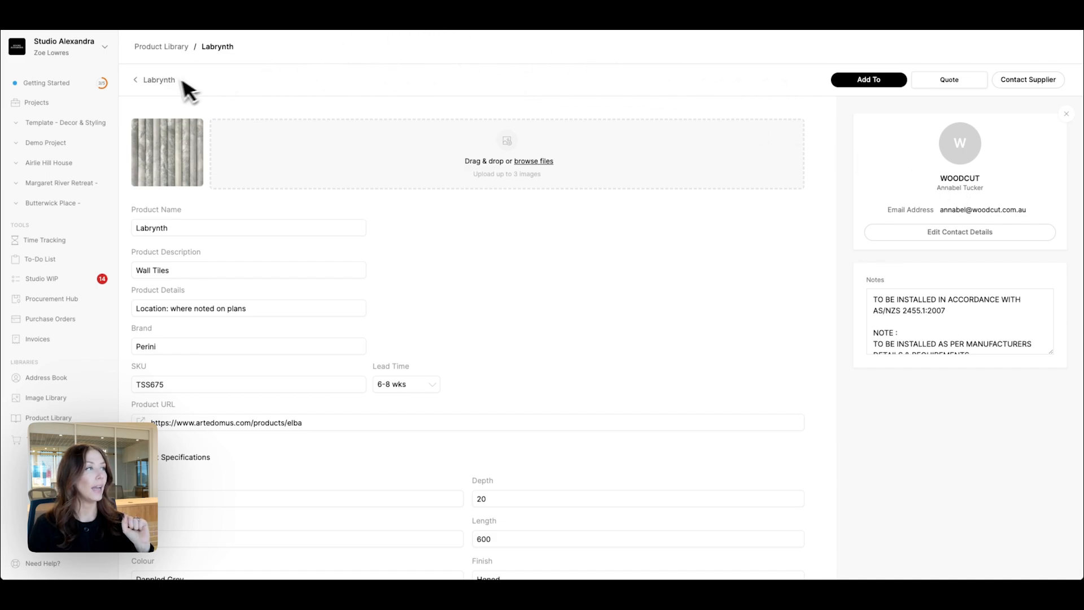
pyautogui.click(869, 81)
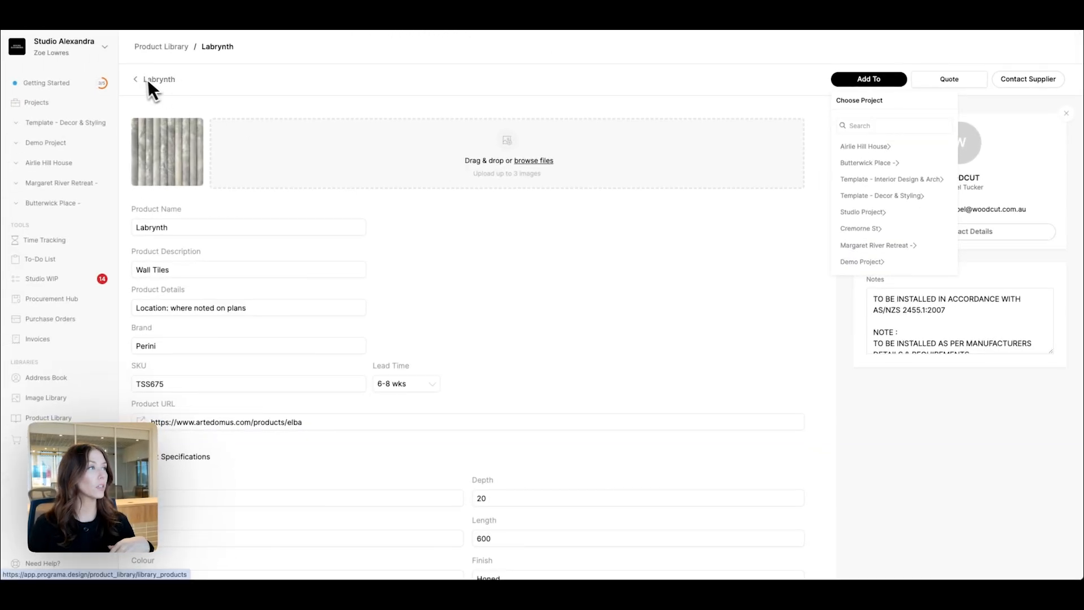
# - Leave the Labrynth tile, review the Drift Heated Towel Rail's product details, and return to the Product Library
pyautogui.click(150, 81)
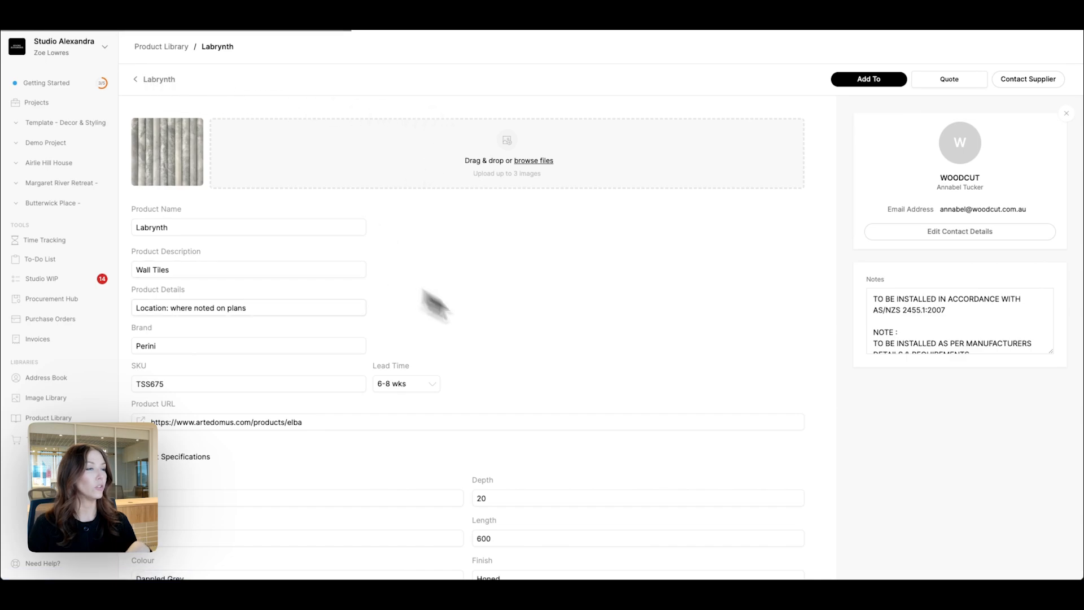
pyautogui.click(481, 267)
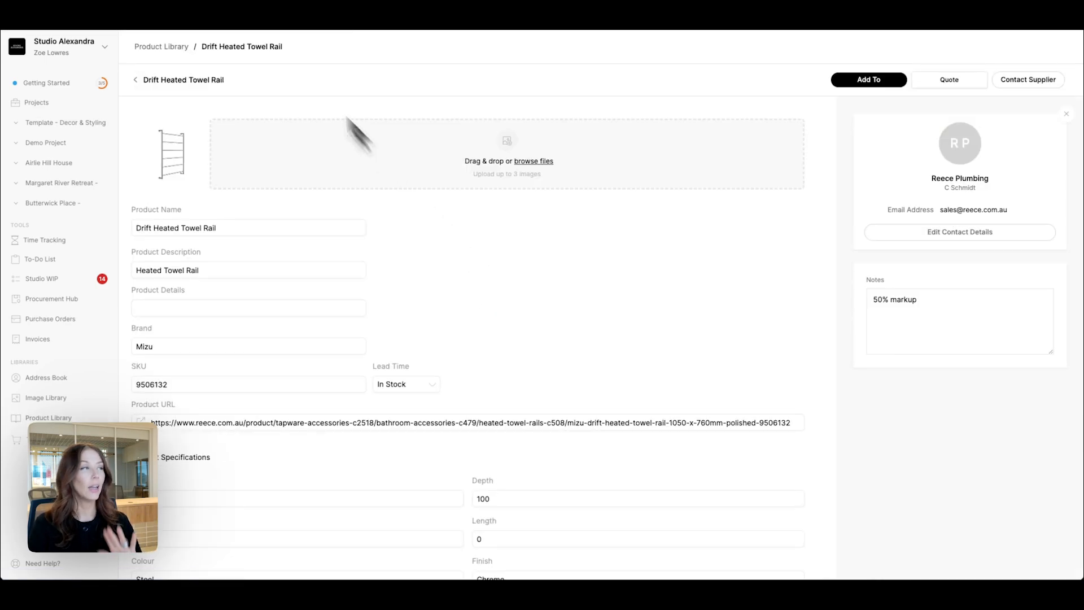
pyautogui.click(180, 47)
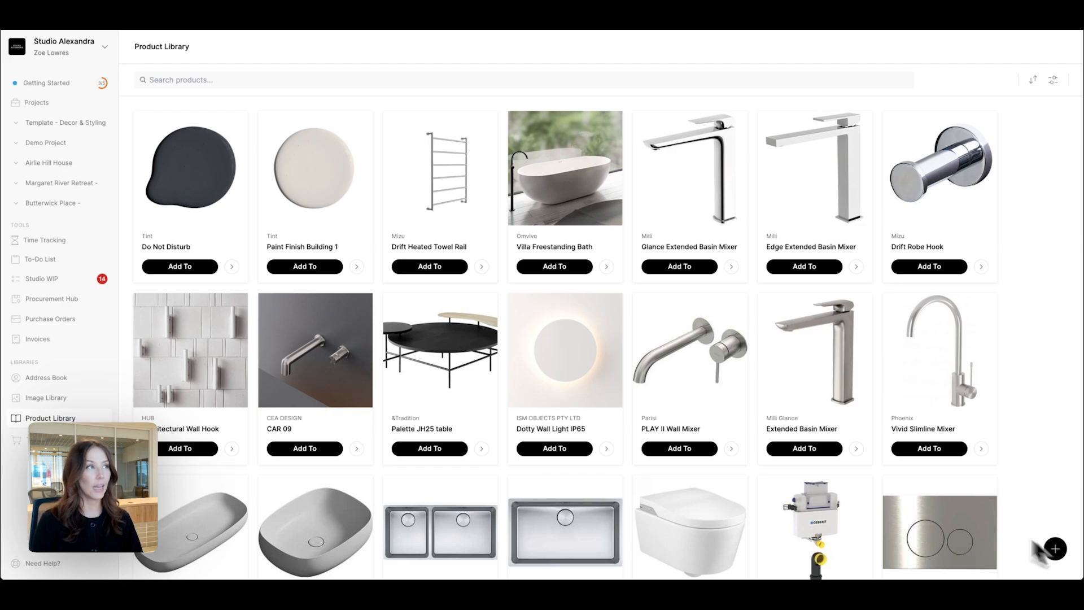
# - Browse the saved products throughout the Product Library, from fixtures and finishes to furniture and lighting
pyautogui.click(1051, 549)
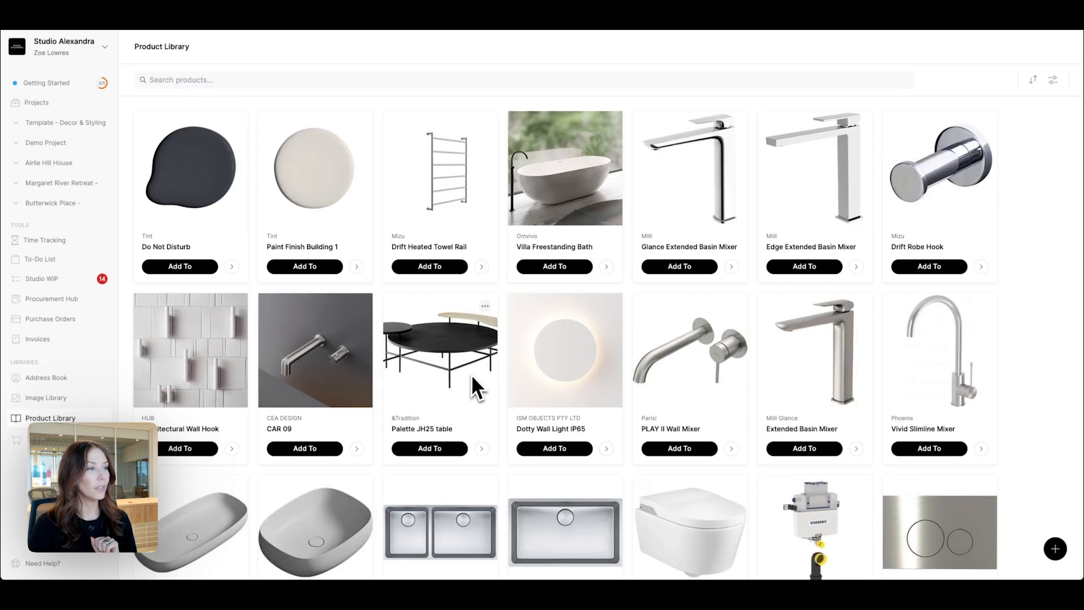
pyautogui.scroll(-2, 552, 331)
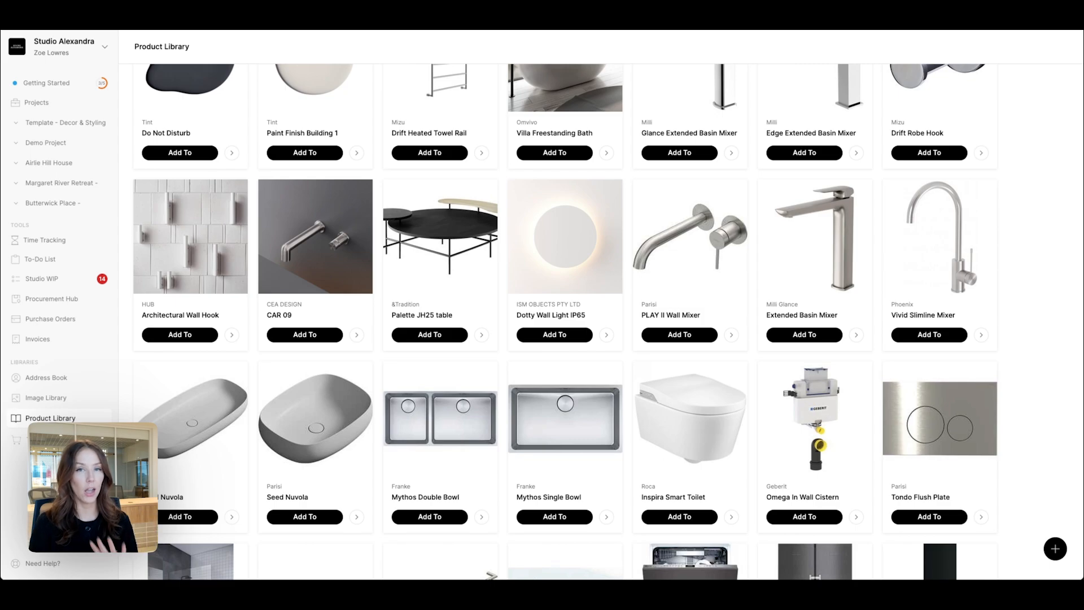
pyautogui.scroll(-15, 552, 331)
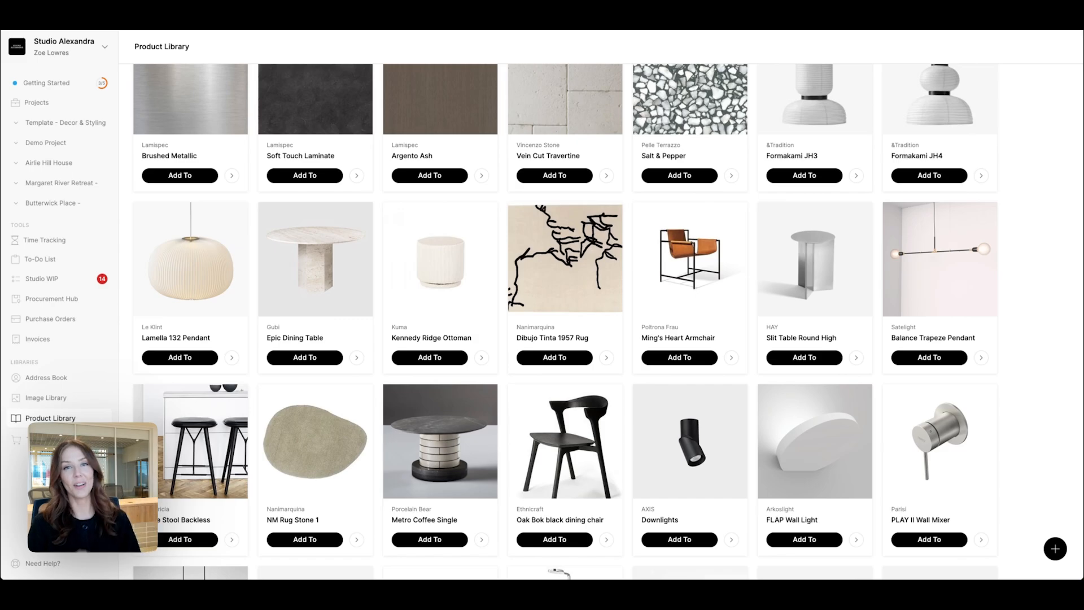
pyautogui.scroll(-20, 552, 330)
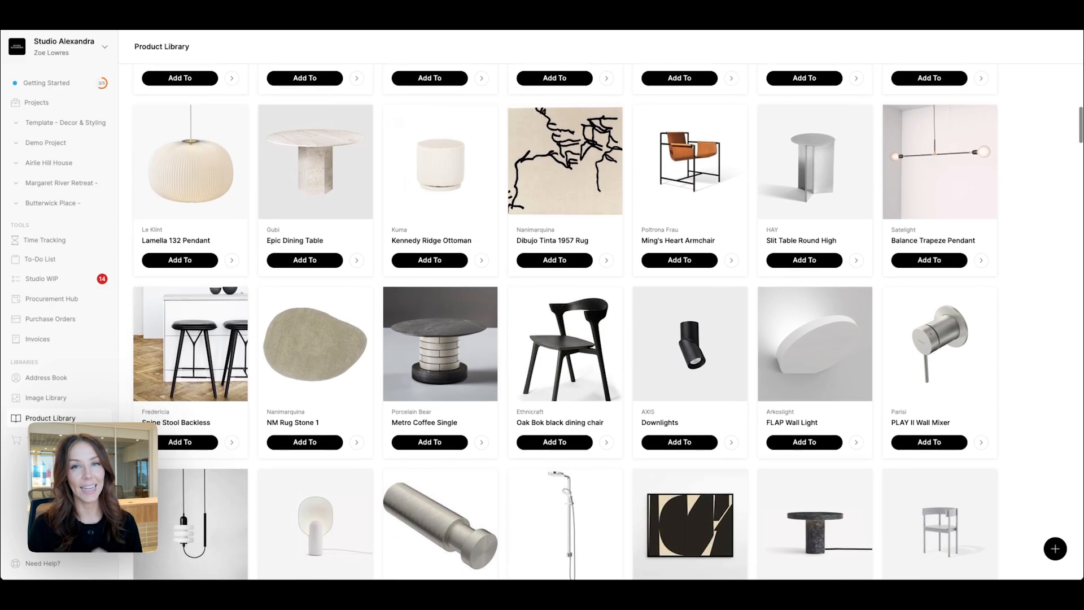
pyautogui.scroll(20, 552, 330)
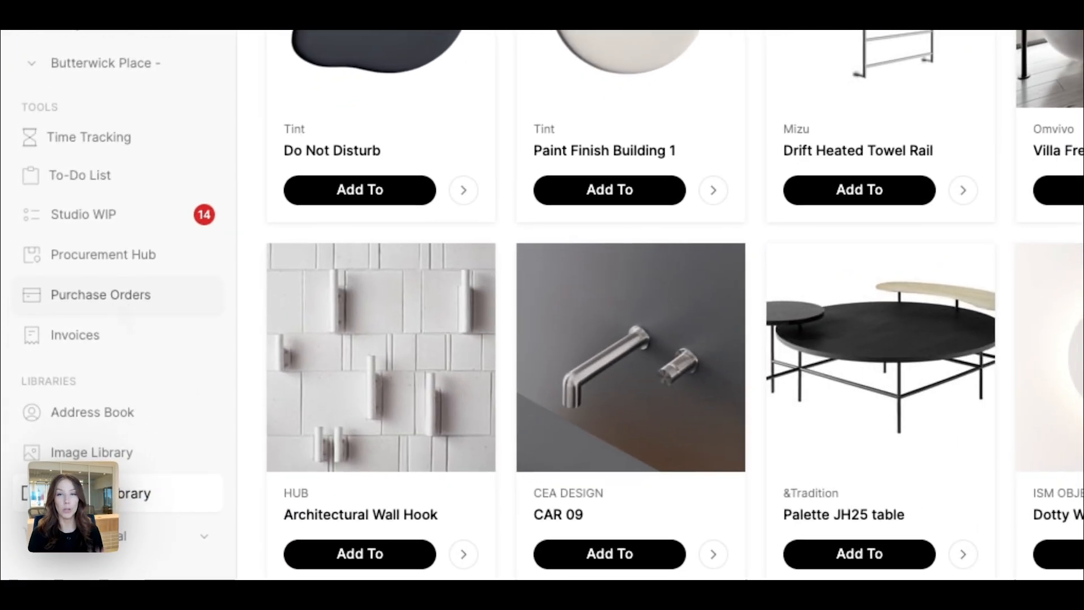
# - Review the delivered Indigo Creative Co purchase order raised 06 Dec, 2023 and Airlie Hill House's draft Lighting & Electrical purchase order
pyautogui.click(100, 295)
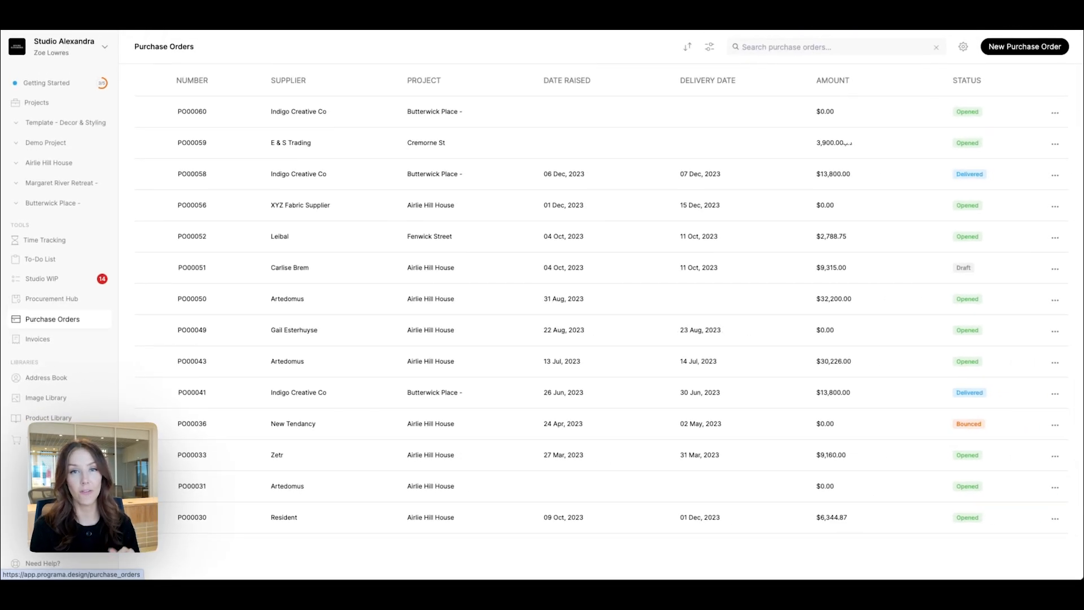
pyautogui.click(341, 173)
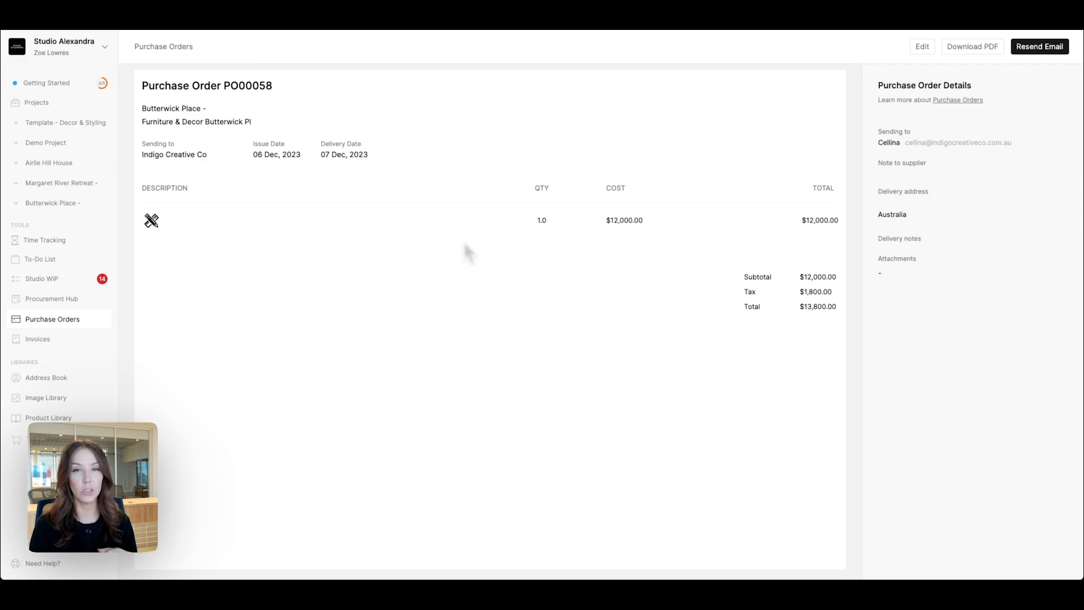
pyautogui.click(150, 46)
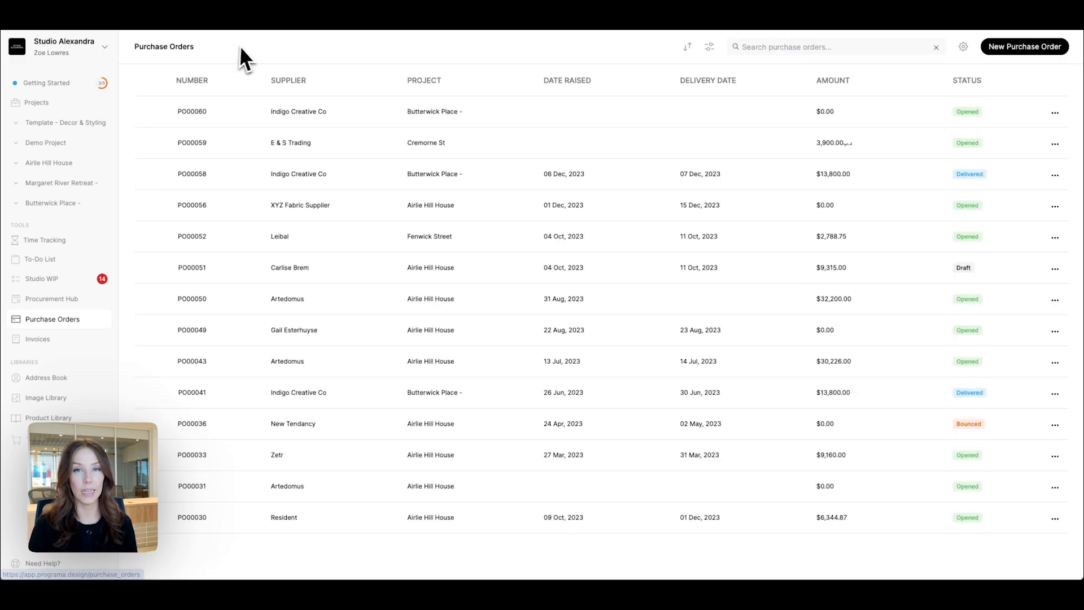
pyautogui.click(292, 268)
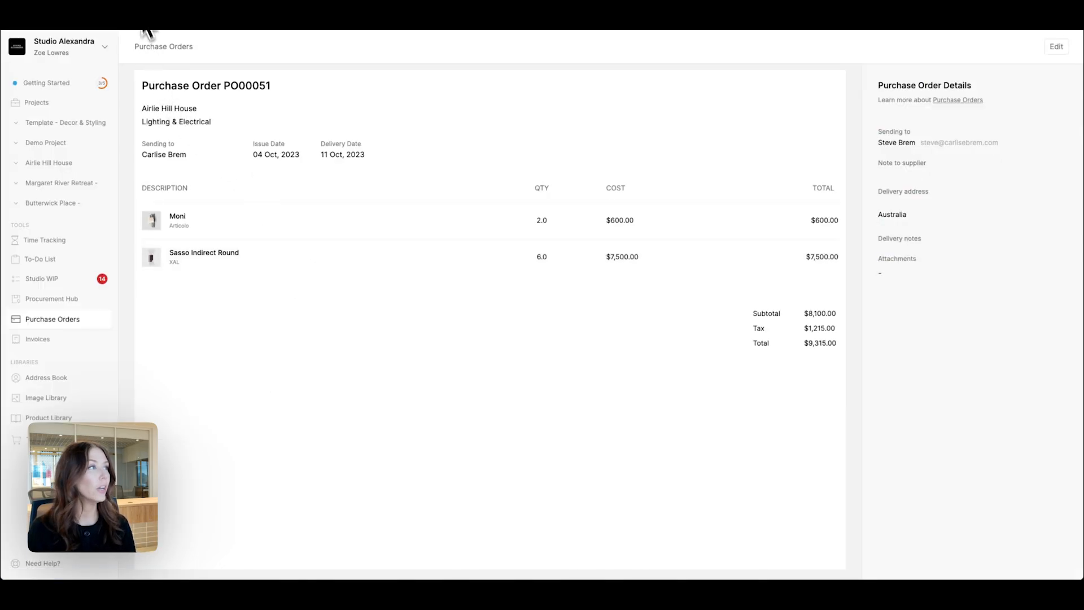
pyautogui.click(162, 49)
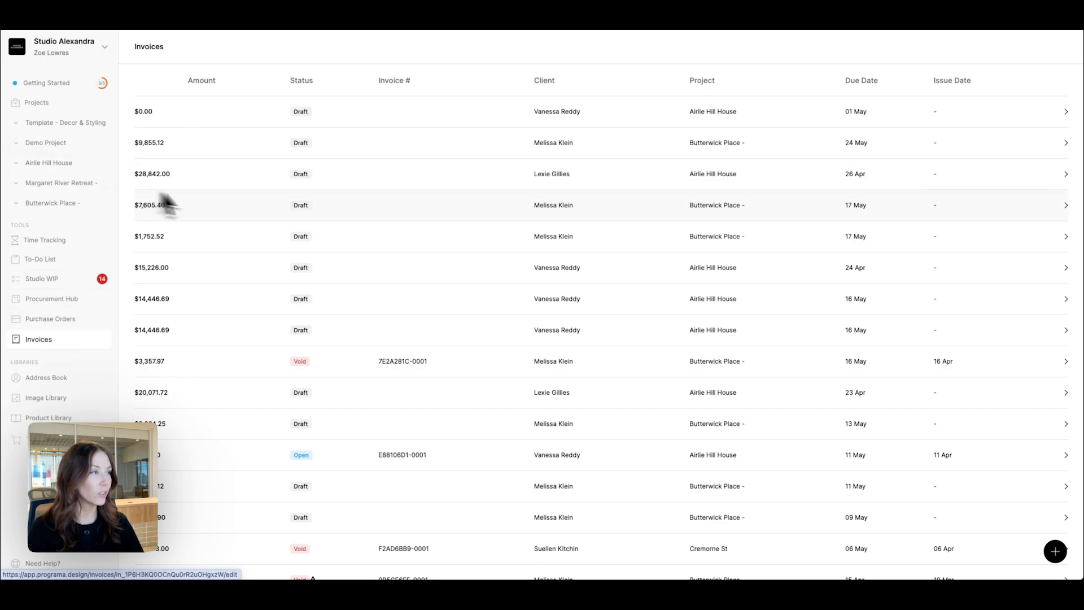
# - Review the $1,752.52 Butterwick Place draft invoice among the studio's invoices and return to the projects overview
pyautogui.click(345, 249)
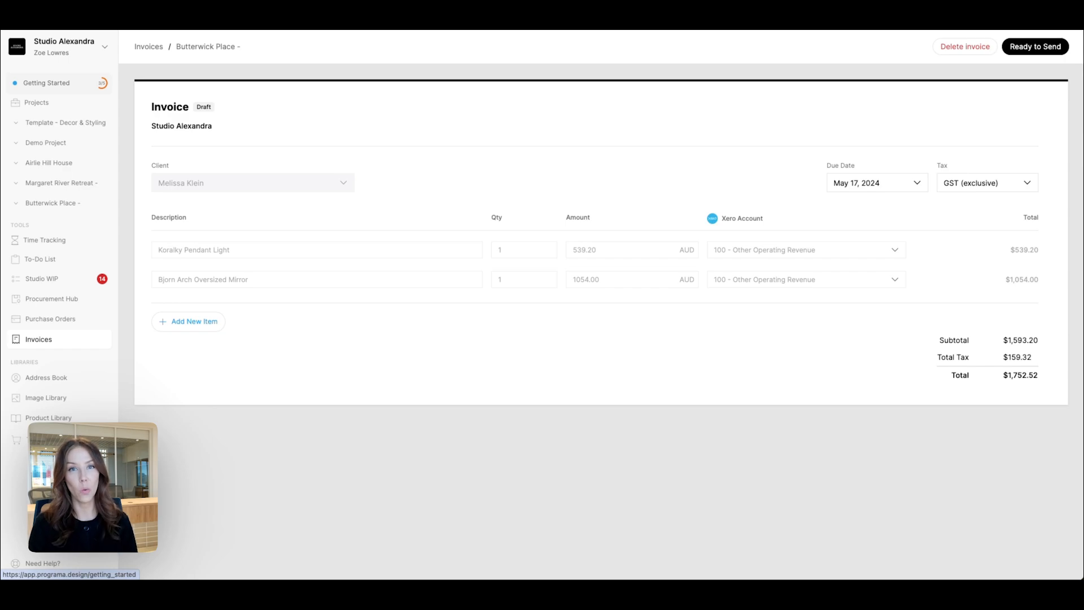
pyautogui.click(32, 106)
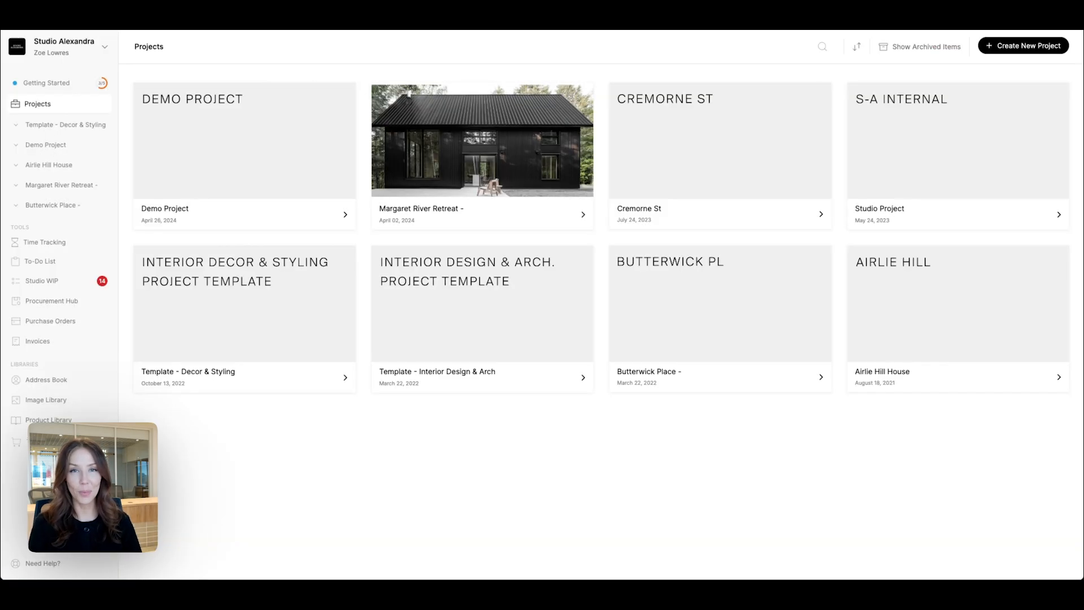